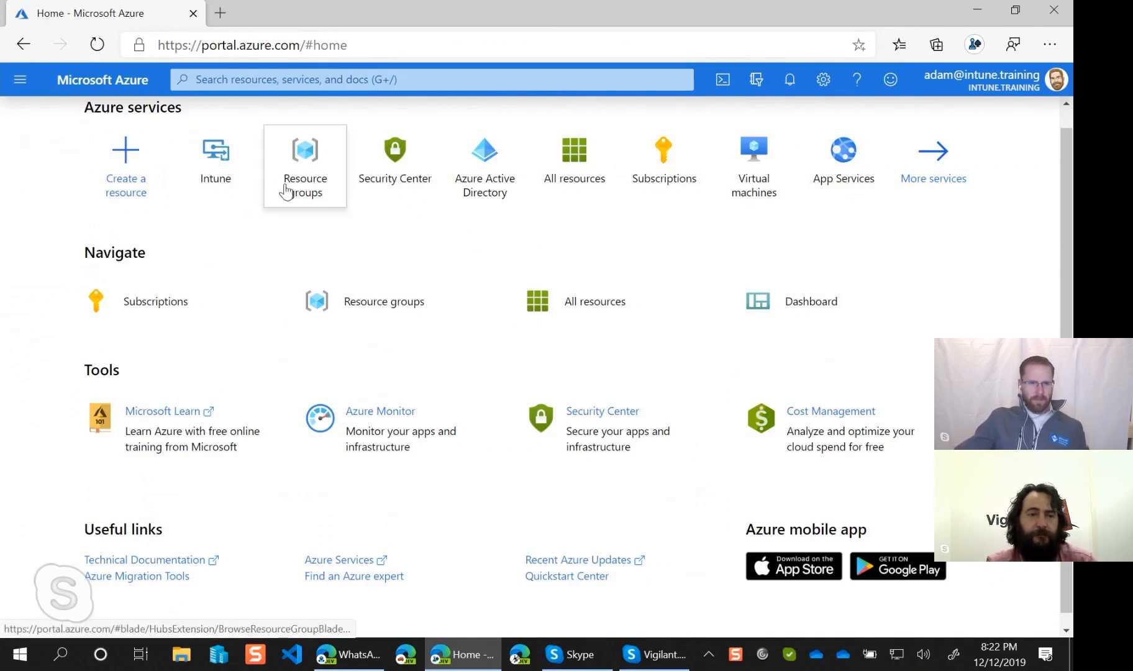
Open the Diagnostics settings of Microsoft Intune to review which diagnostic settings are defined
left_click(226, 171)
left_click_drag(210, 380, 226, 538)
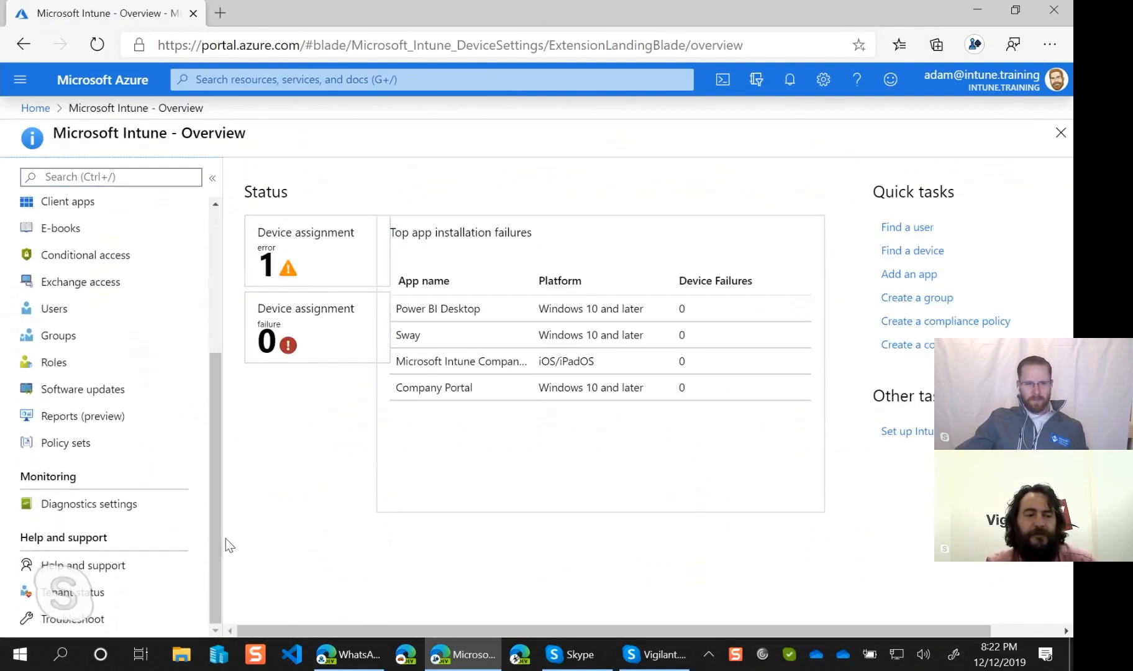
left_click(110, 511)
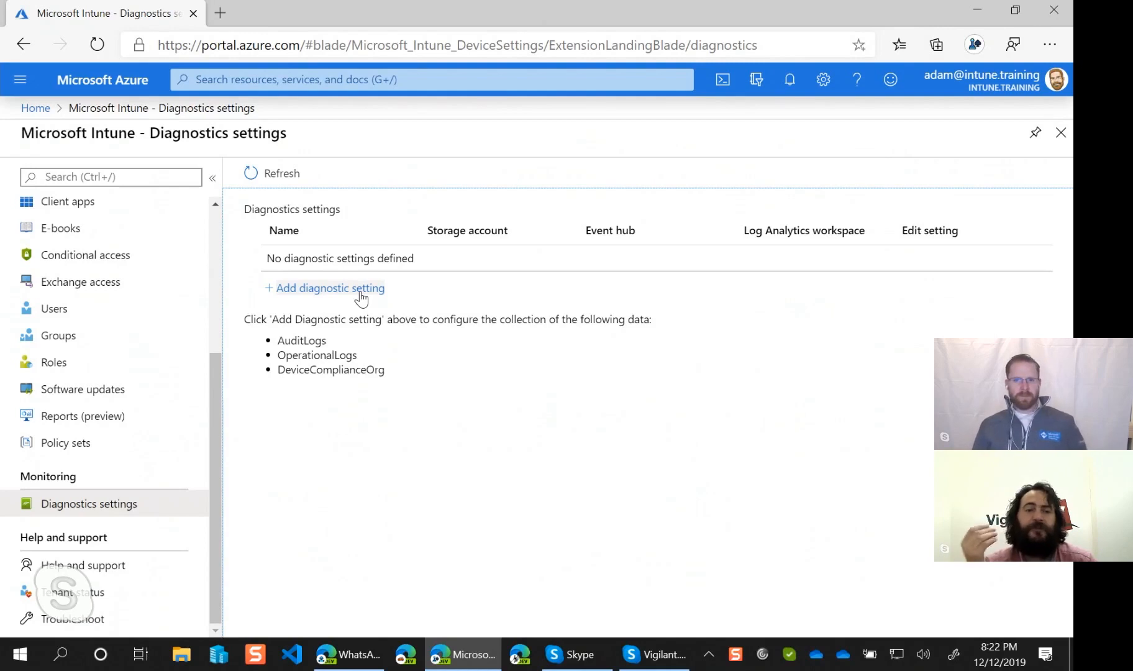
Return to the portal home page and search for the Log Analytics workspaces service to open it
left_click(46, 112)
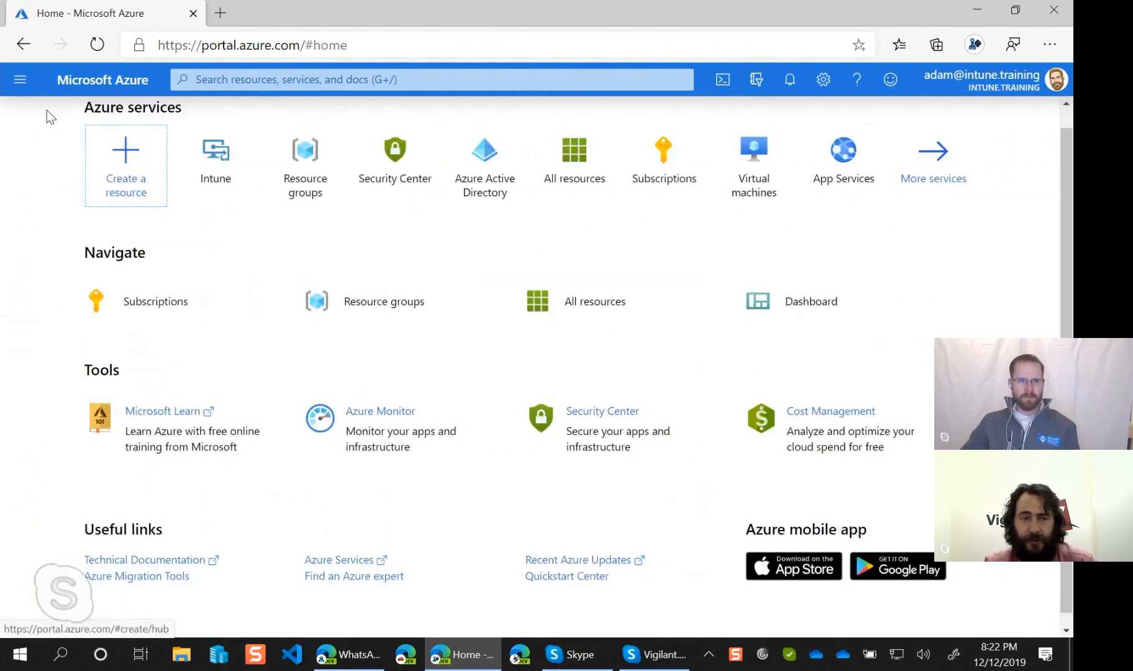
left_click(346, 79)
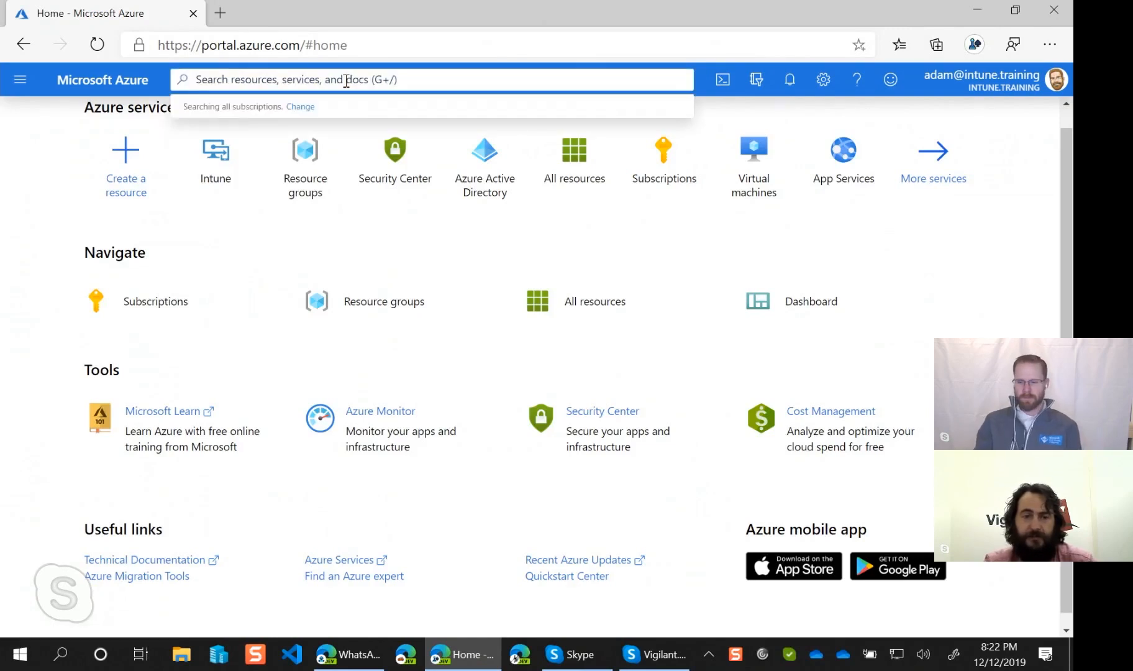
type("log")
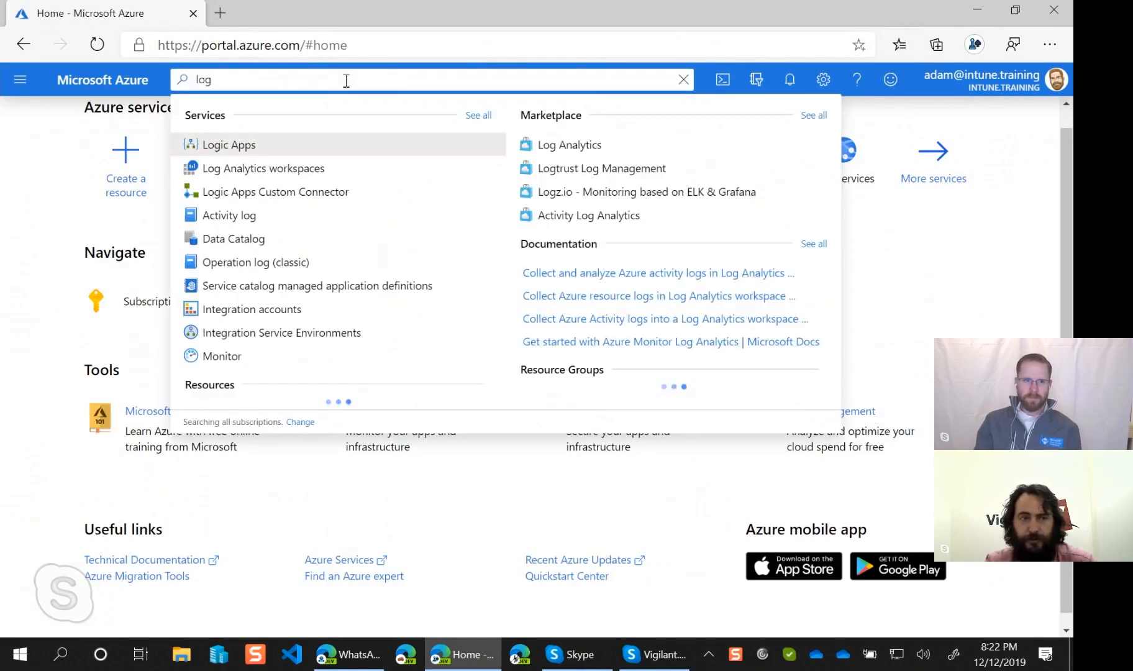
type(" an")
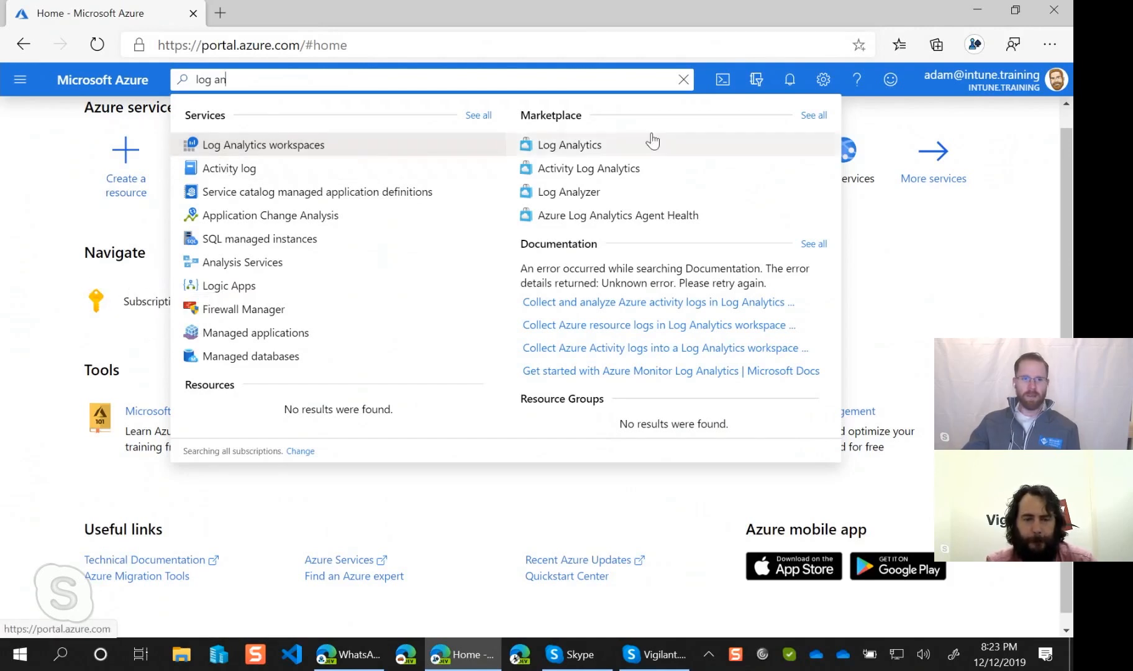
left_click(338, 146)
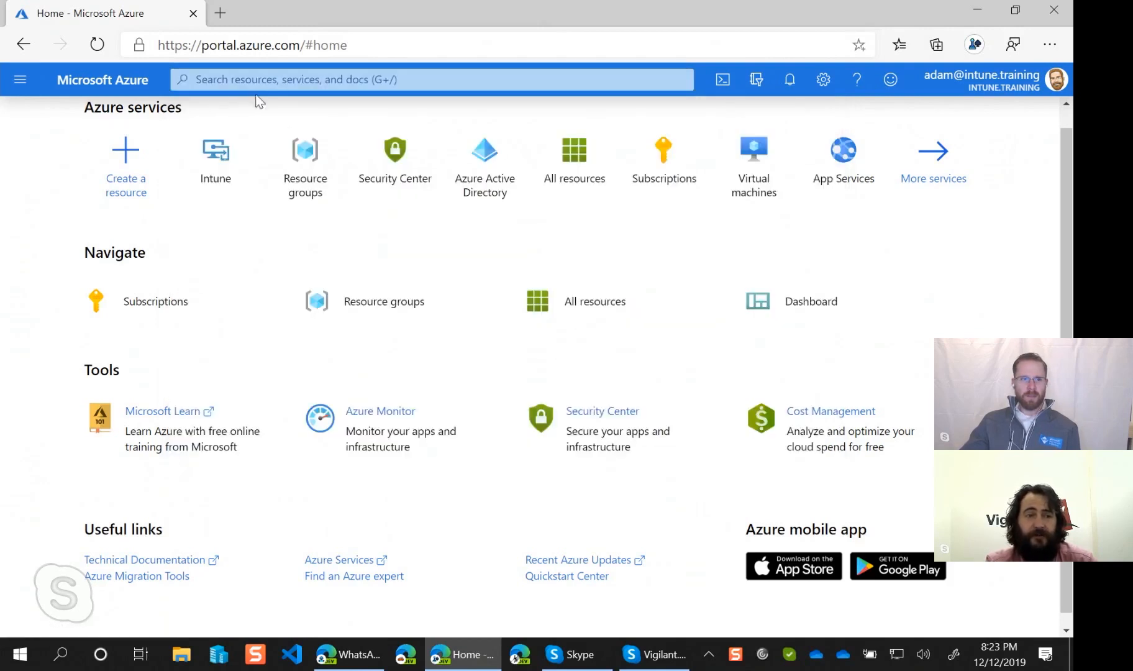
left_click(362, 76)
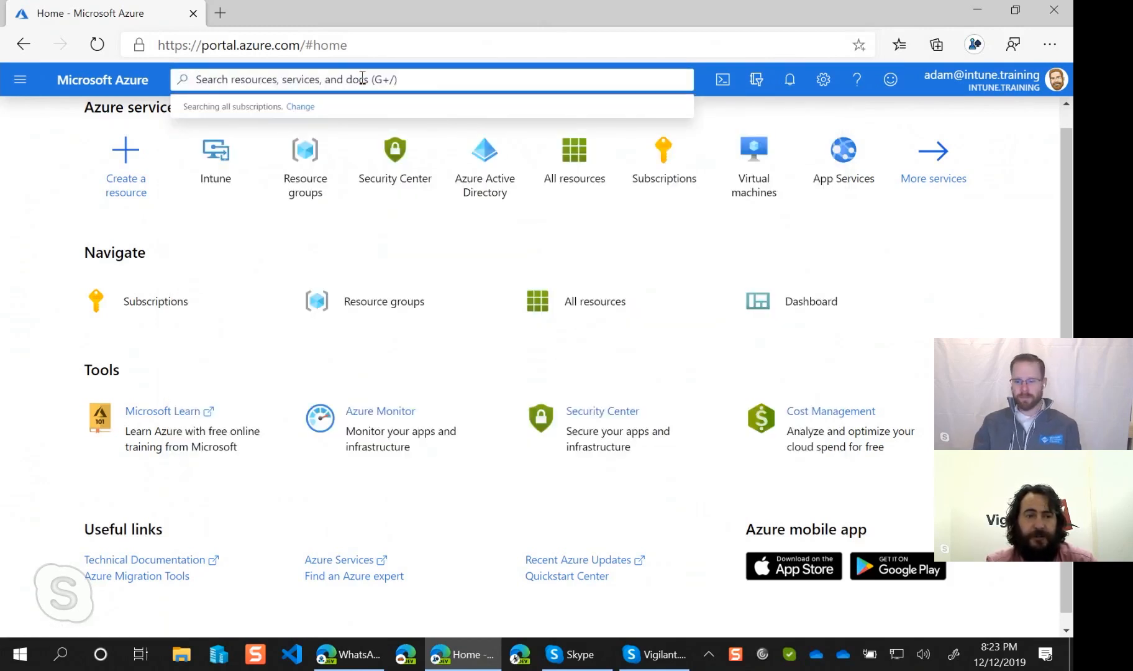
type("log a")
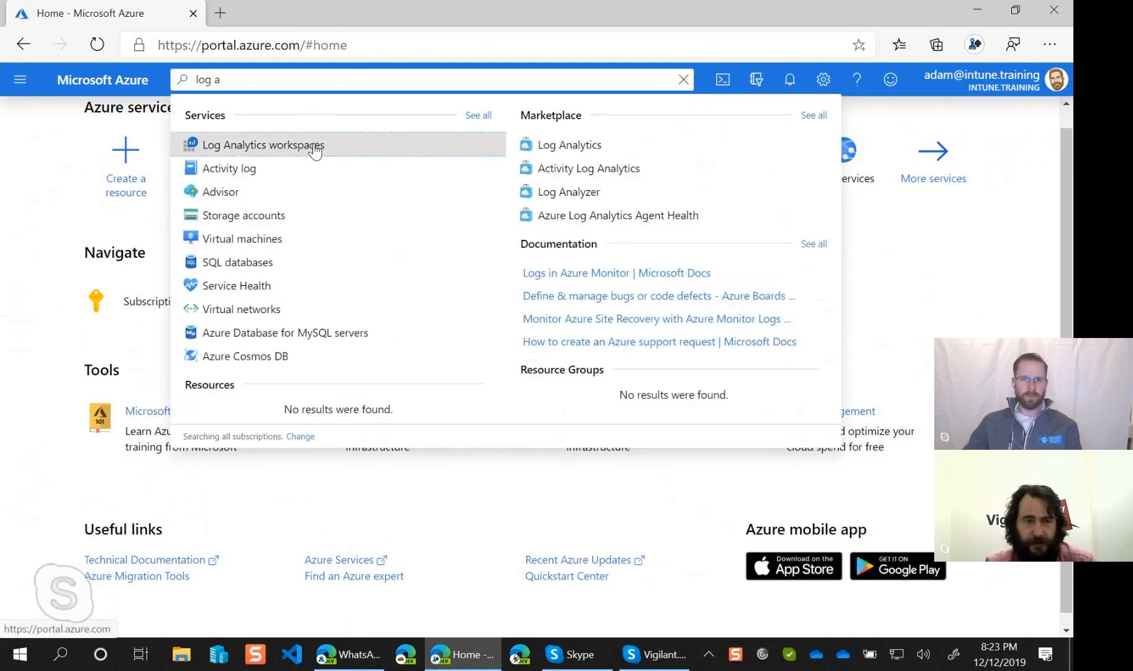
left_click(315, 148)
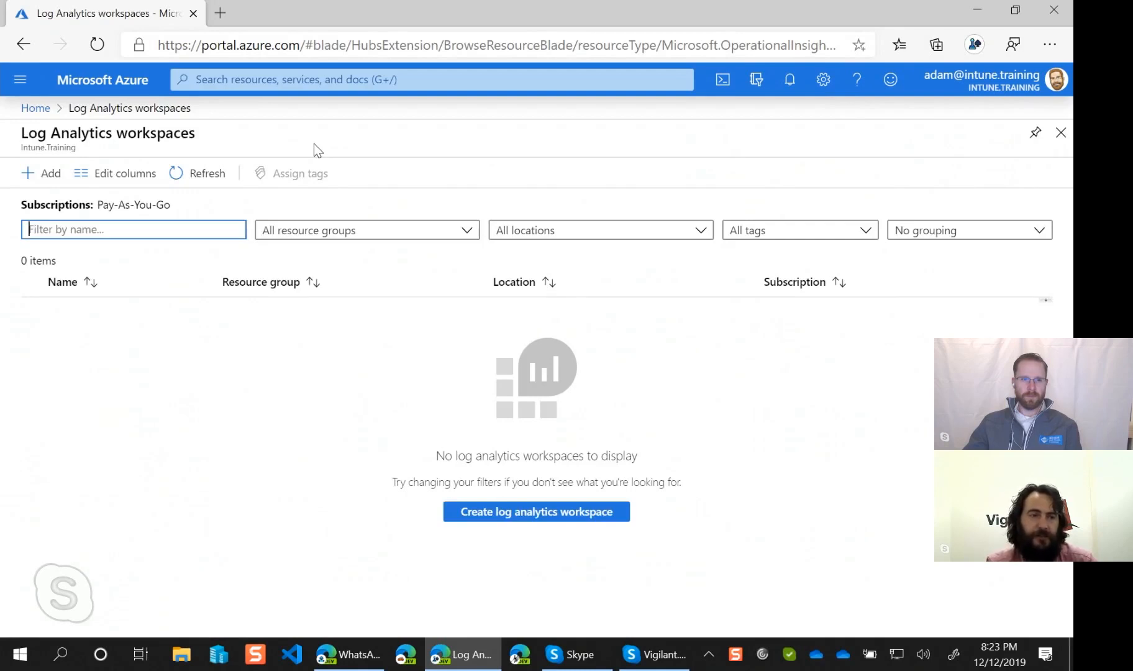
Start a new Log Analytics workspace and name it EUCStore
left_click(49, 174)
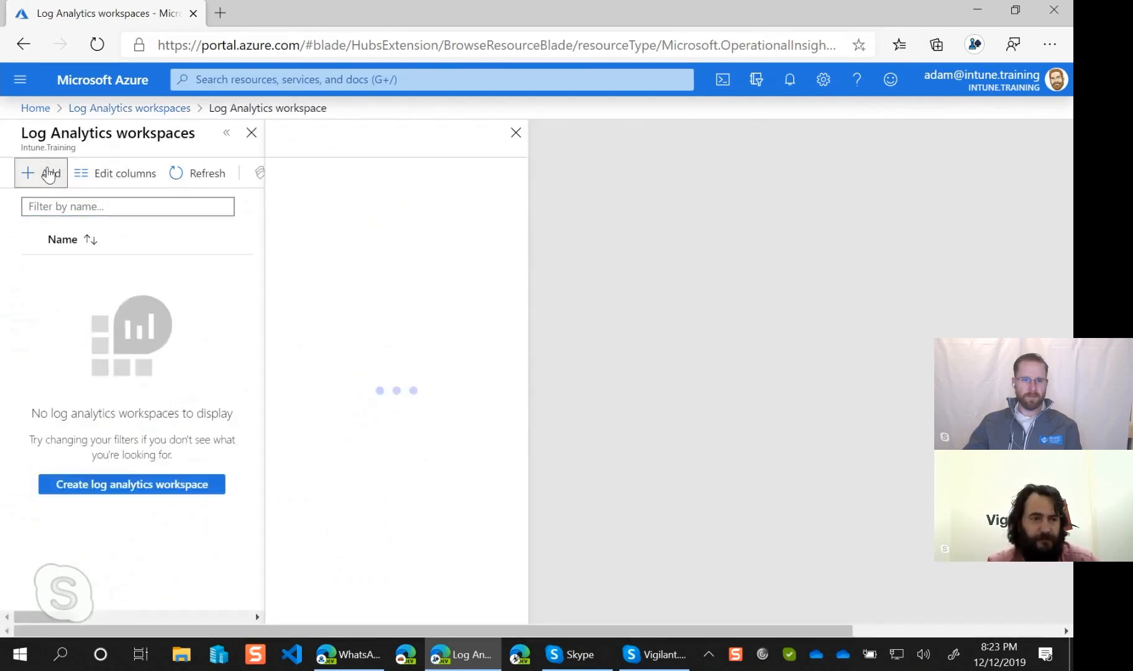
left_click(154, 215)
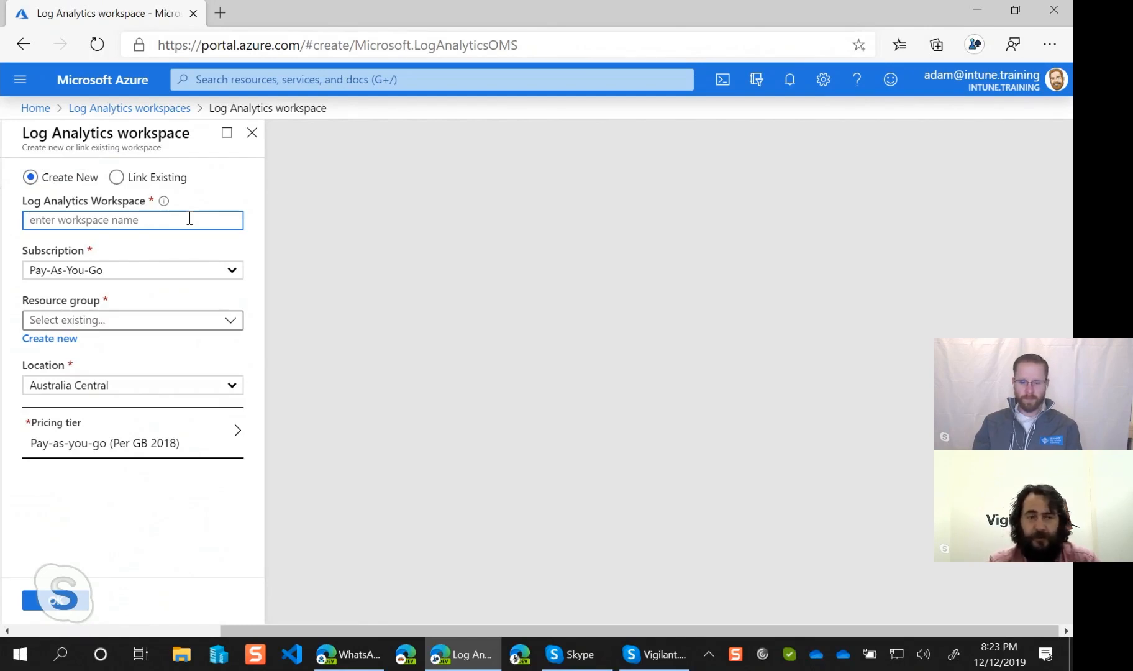
type("EU")
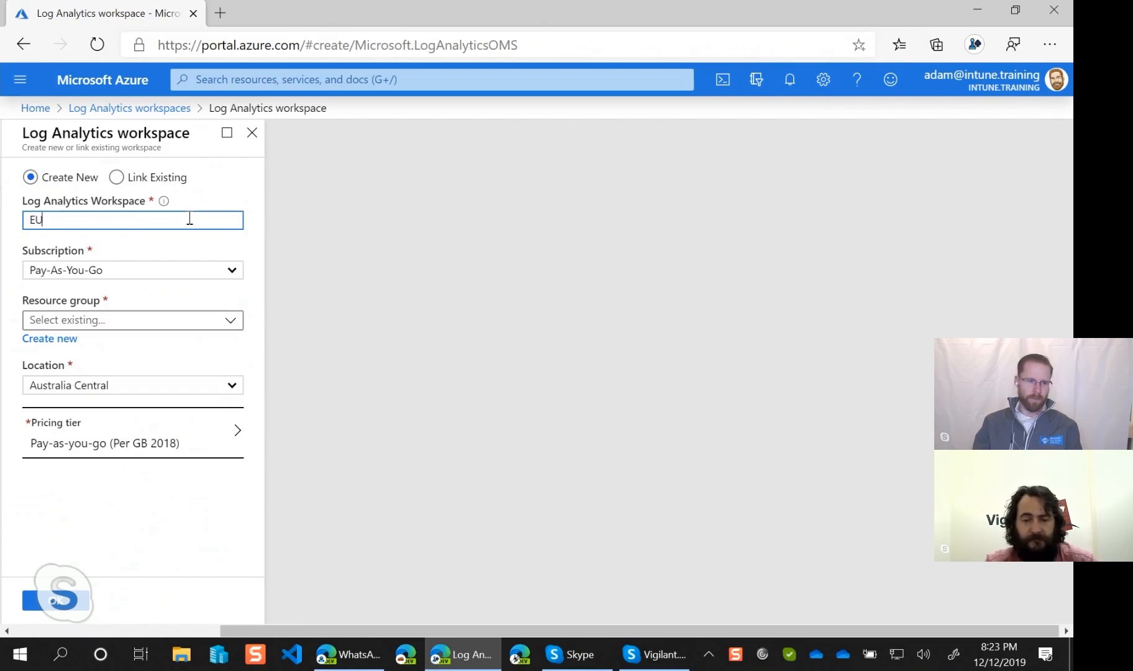
type("CStore")
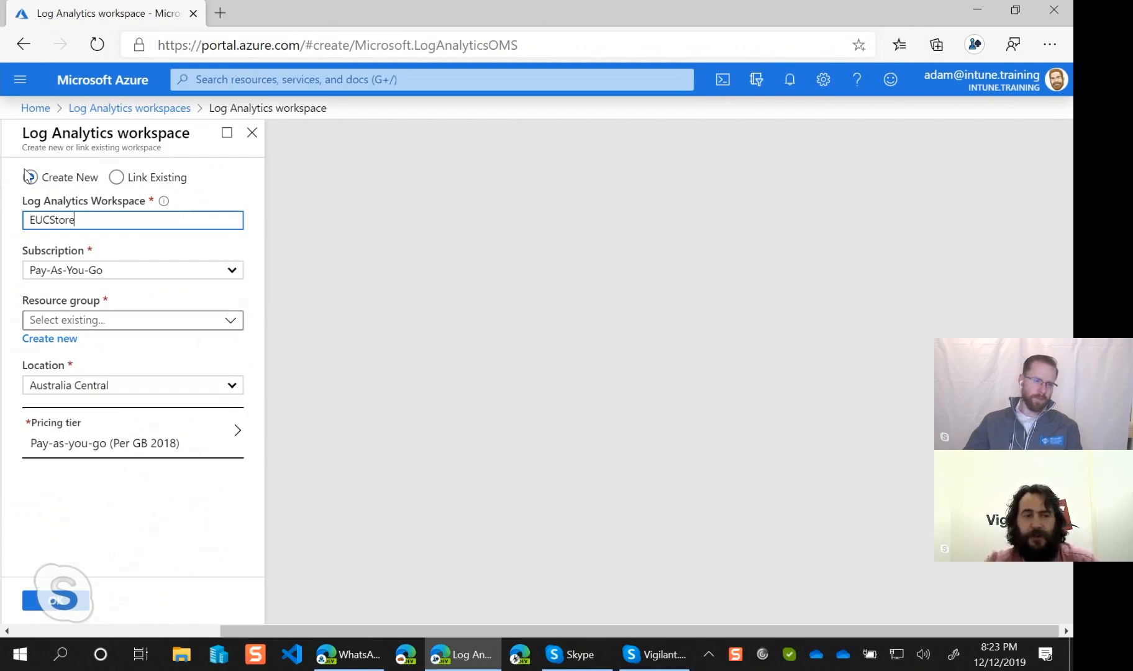
left_click(161, 243)
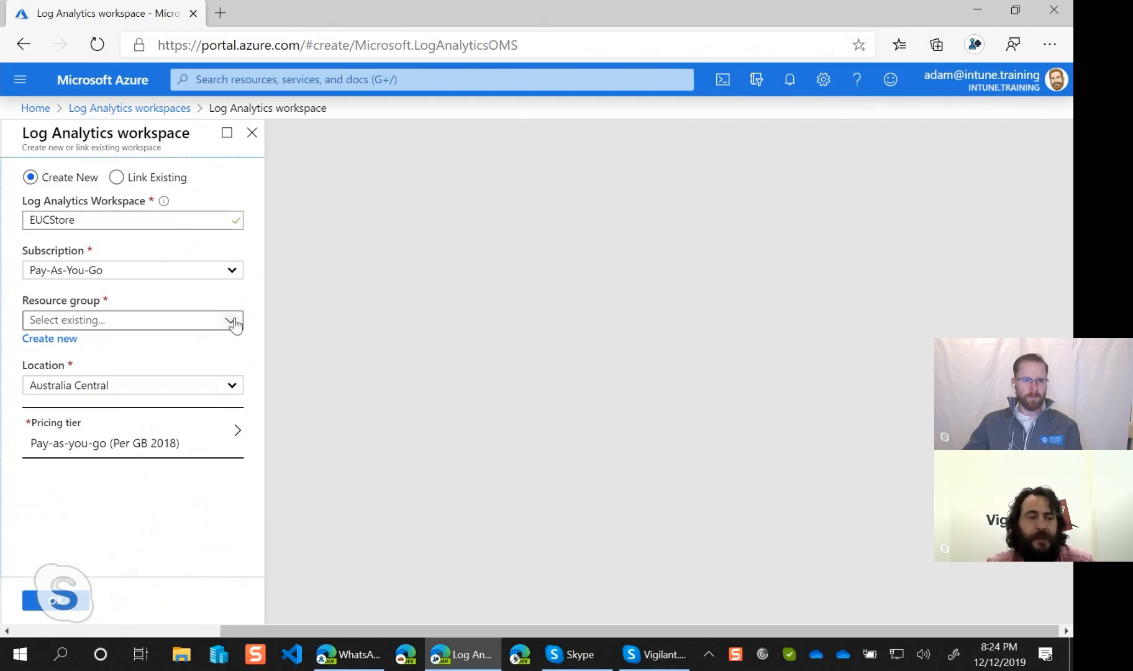
Create a new resource group named EUCStoreRG for the workspace
left_click(66, 340)
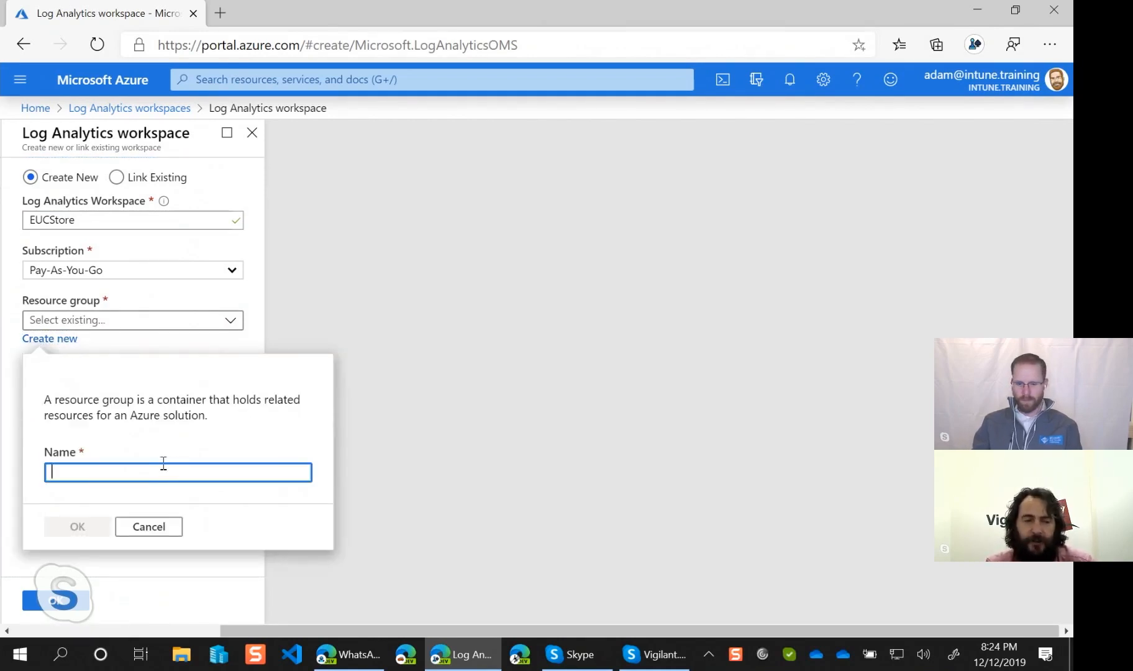
type("EUCSt")
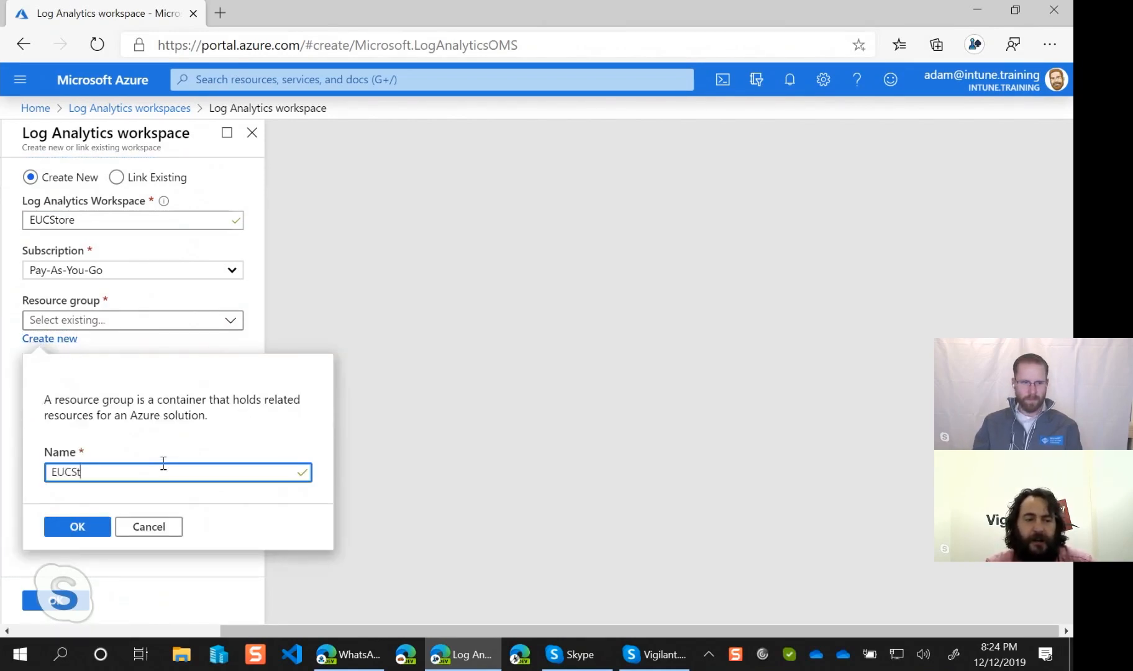
type("oreRG")
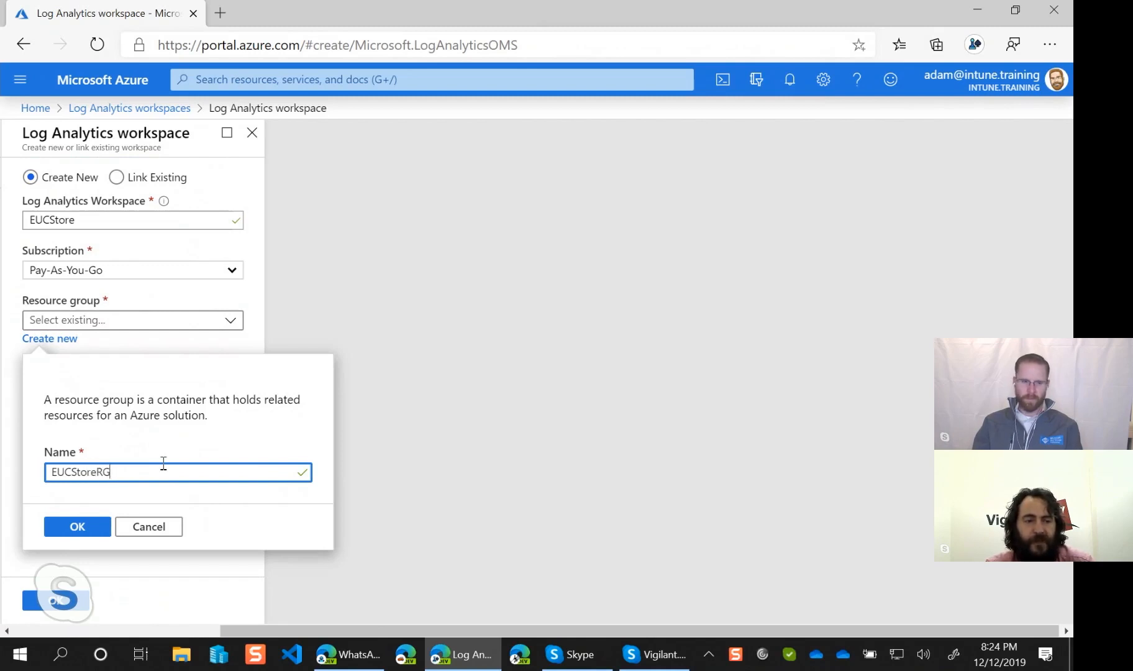
left_click(83, 526)
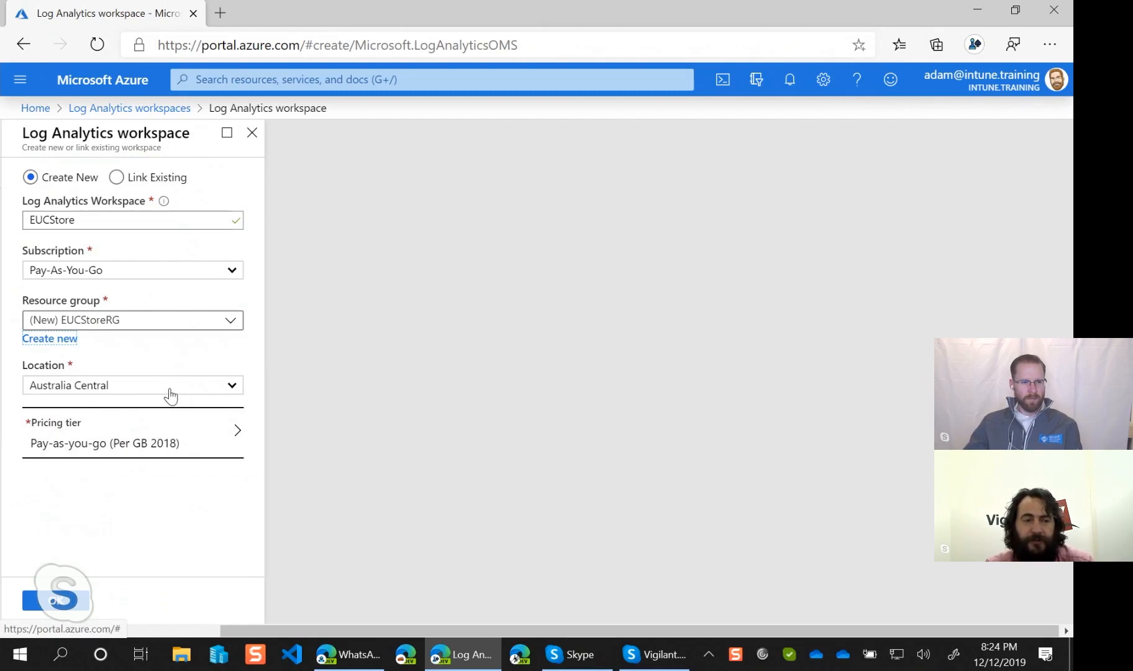
Set the workspace's location to Australia East
left_click(170, 395)
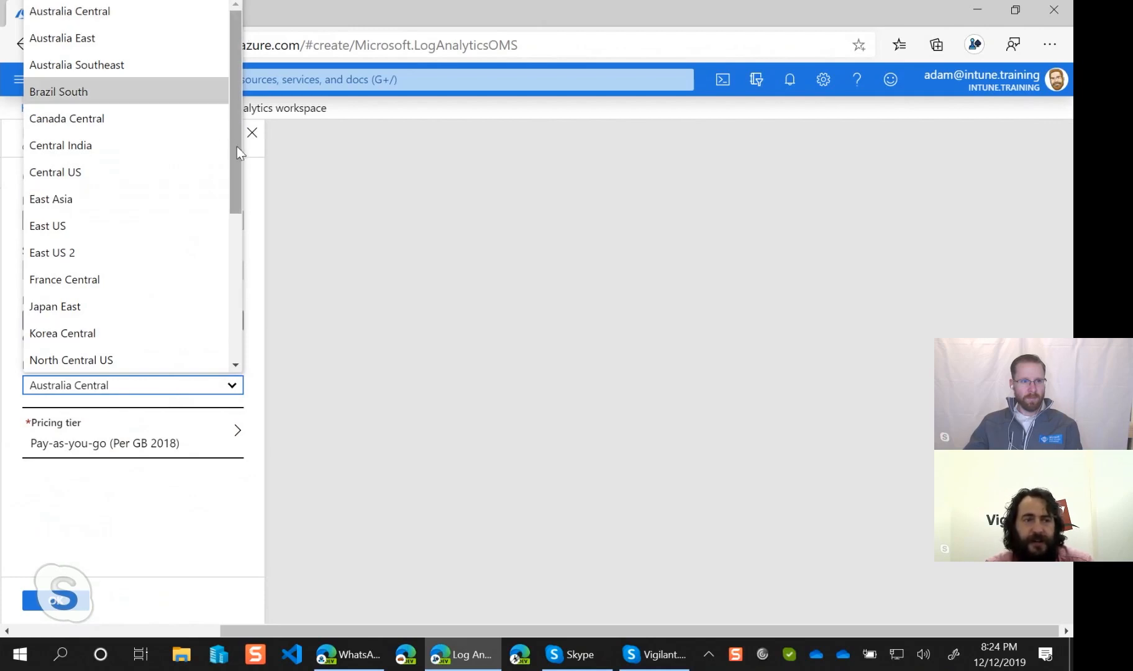
left_click_drag(237, 147, 241, 35)
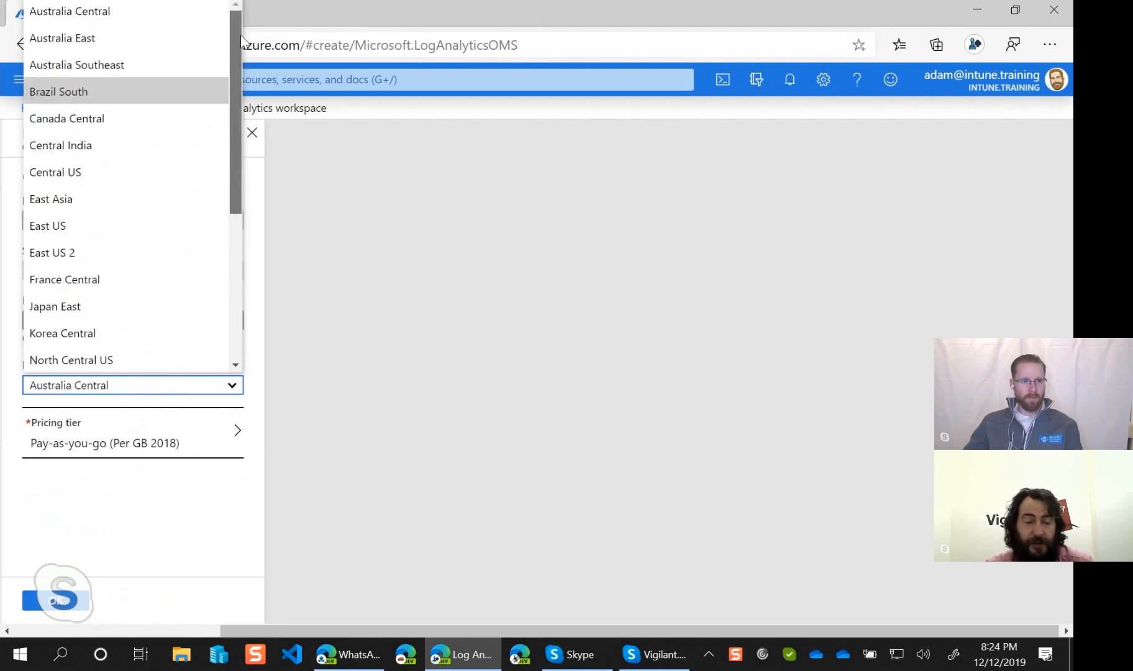
left_click(98, 38)
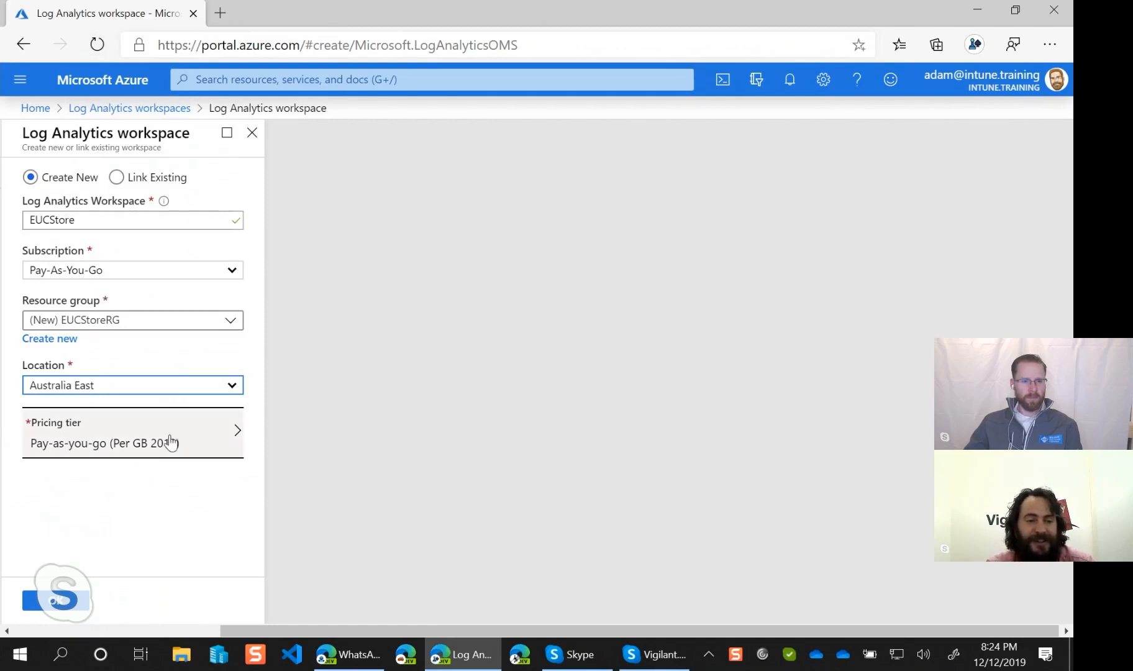
Choose the Pay-as-you-go (Per GB 2018) pricing tier and submit the workspace for creation
left_click(198, 442)
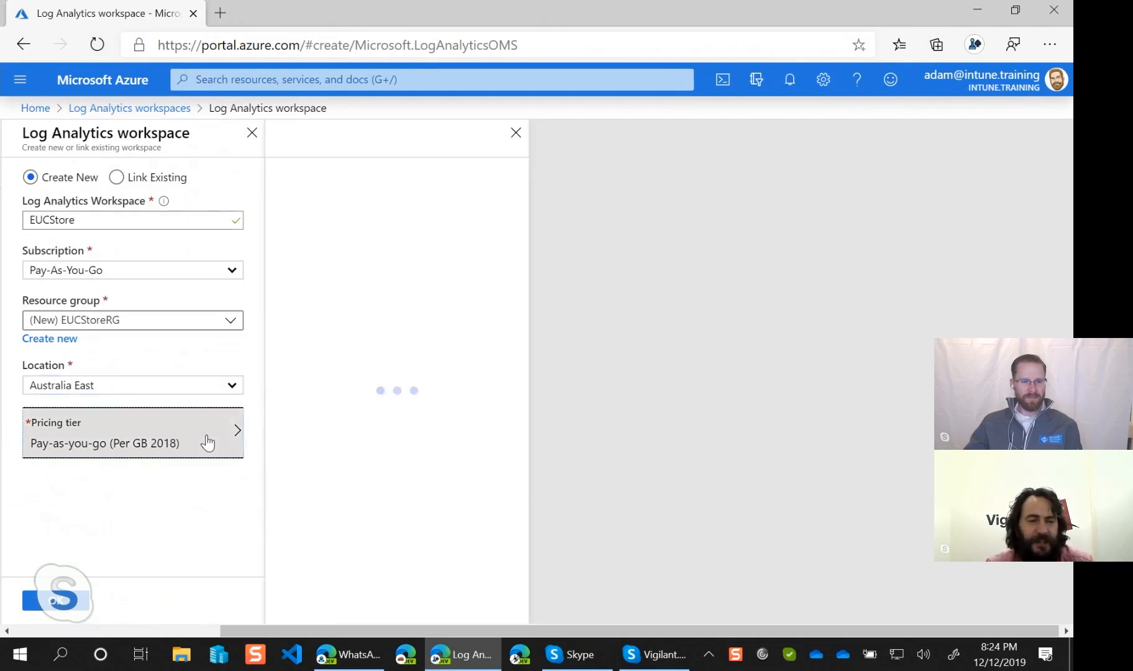
left_click(462, 252)
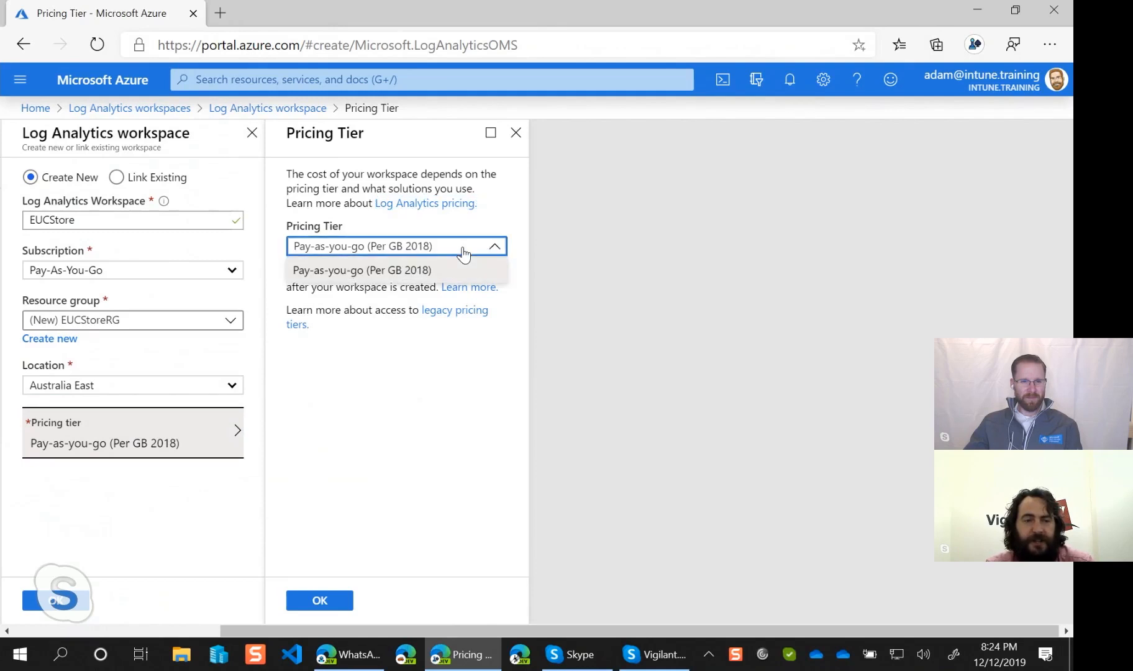
left_click(457, 266)
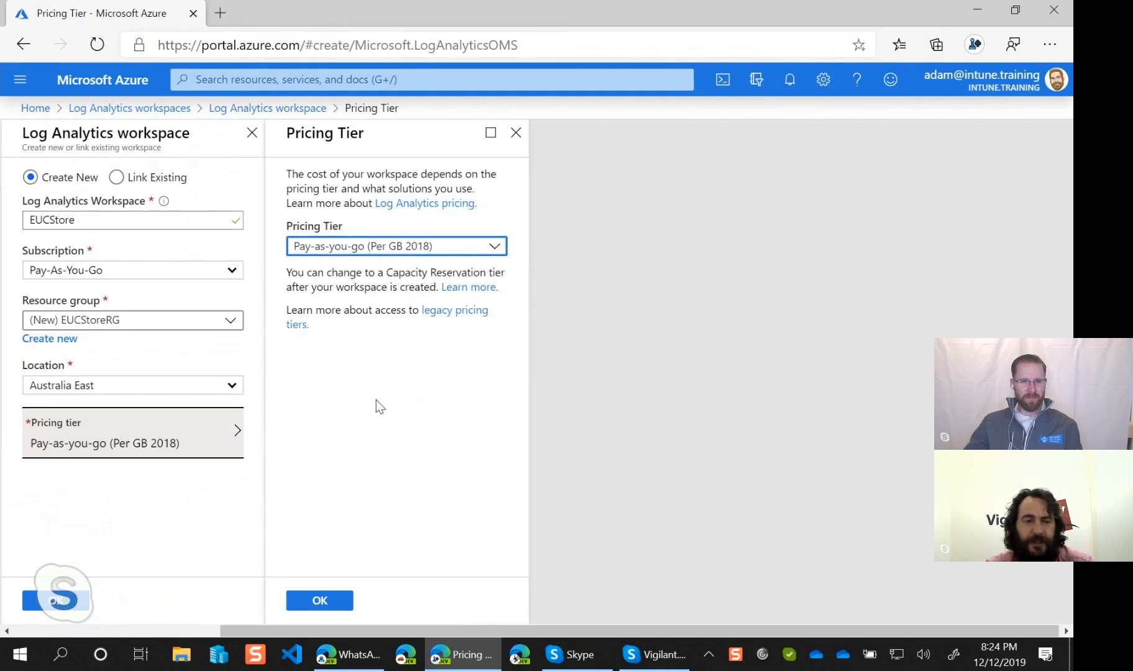
left_click(341, 603)
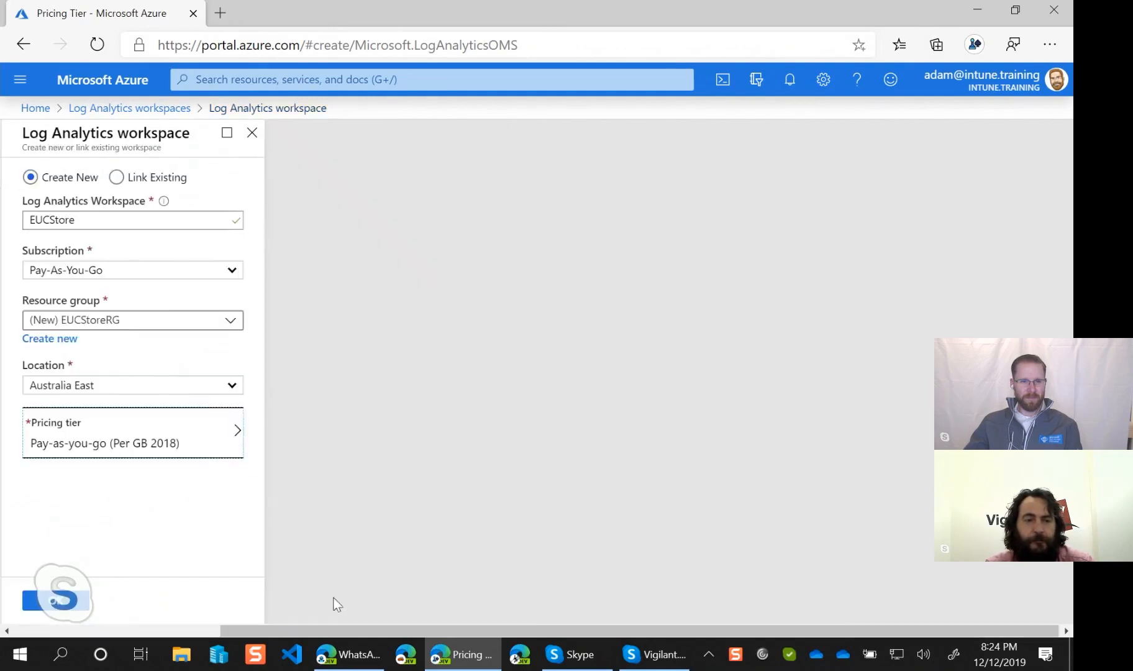
left_click(56, 602)
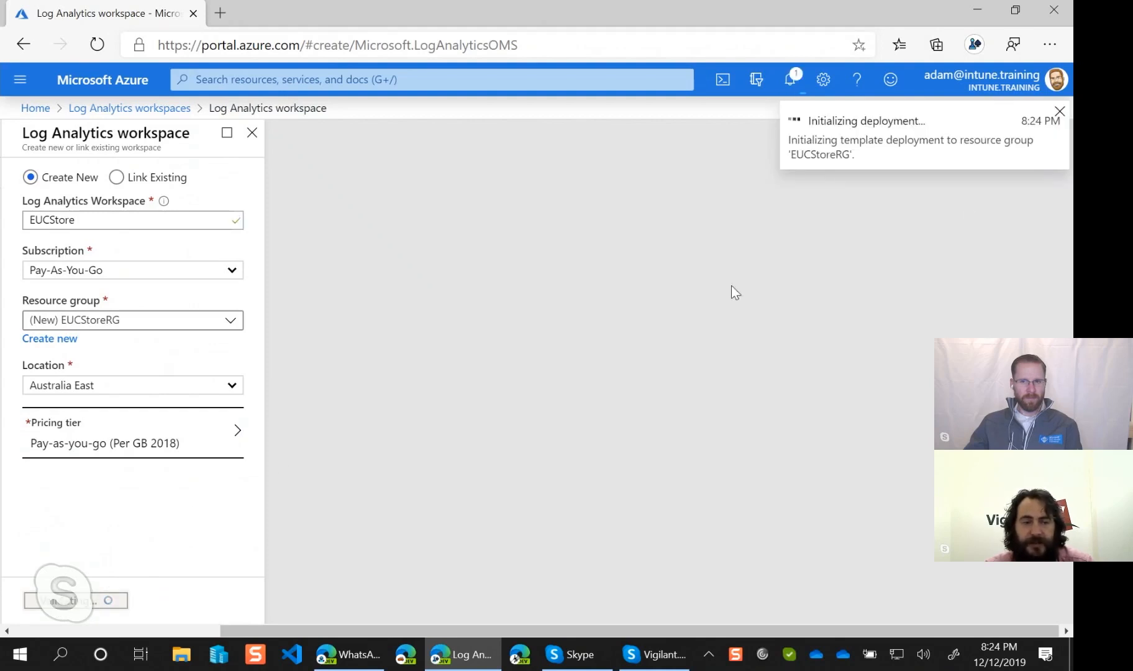
Check the deployment notification for the workspace and refresh the list of Log Analytics workspaces
left_click(790, 78)
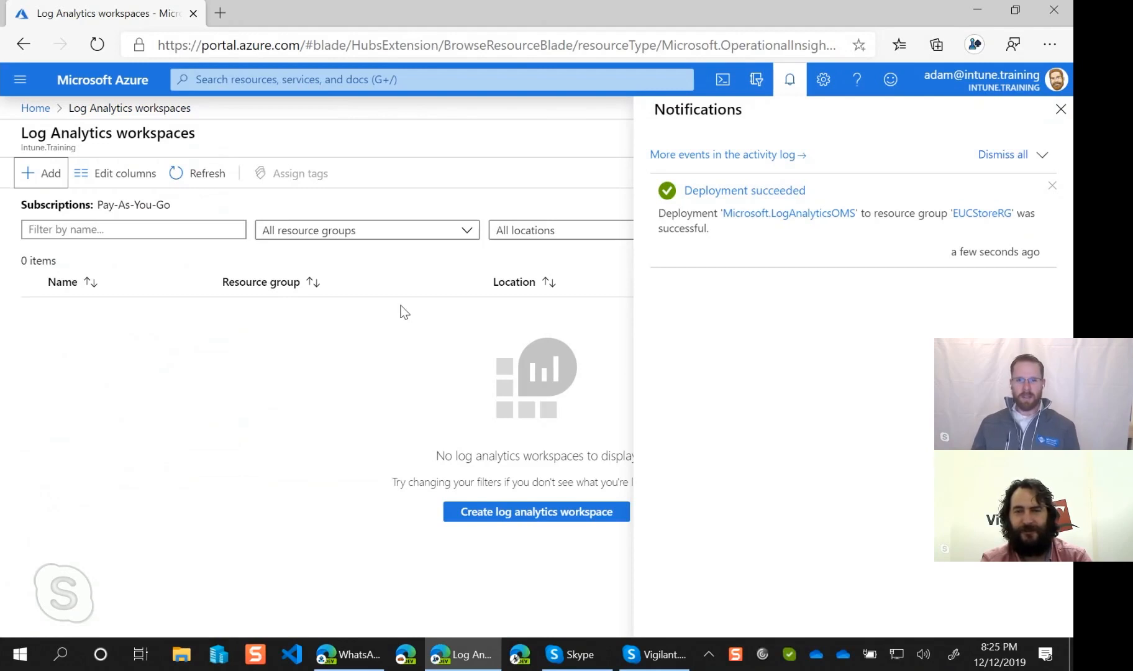
left_click(1061, 110)
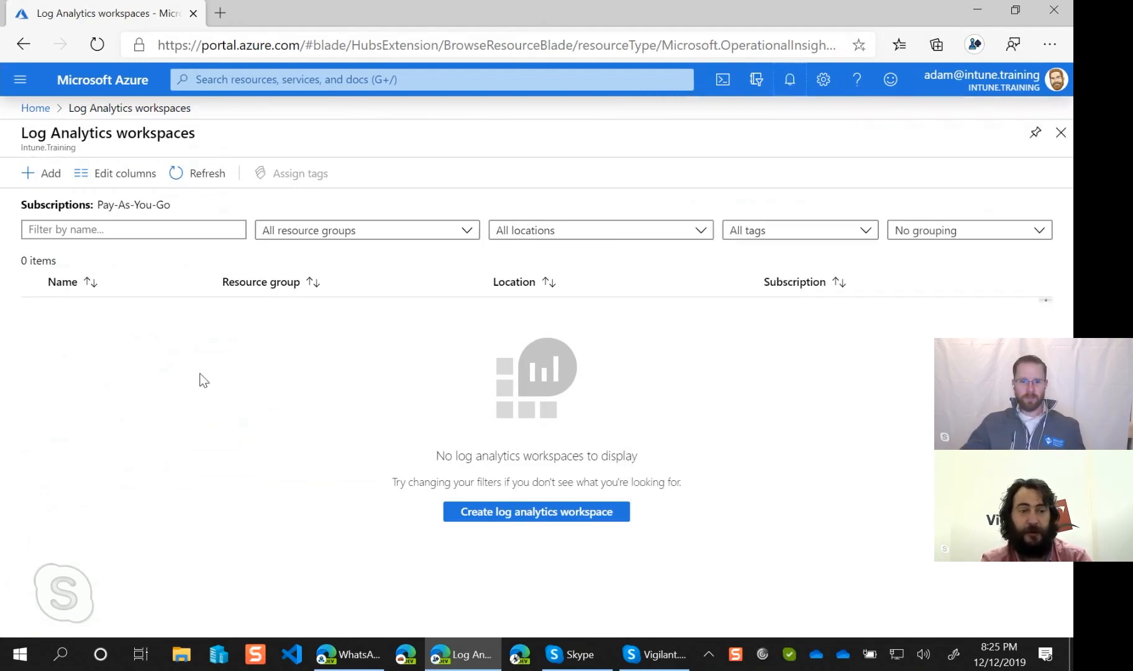
left_click(185, 173)
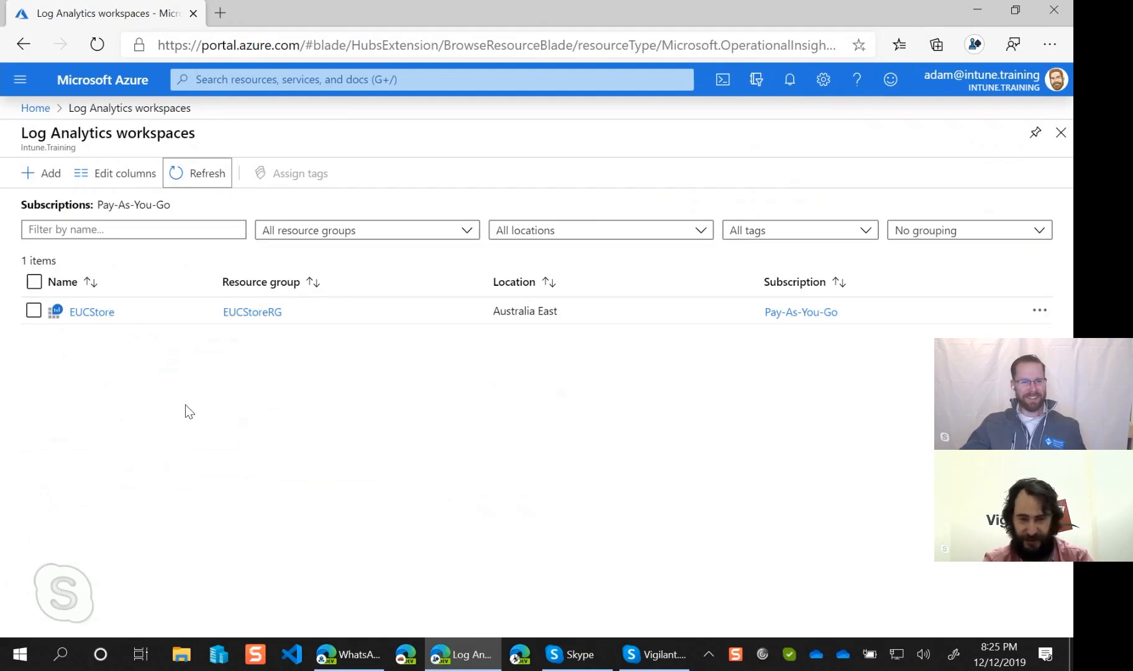
Open the EUCStore workspace from the Log Analytics workspaces list to view its overview
left_click(37, 110)
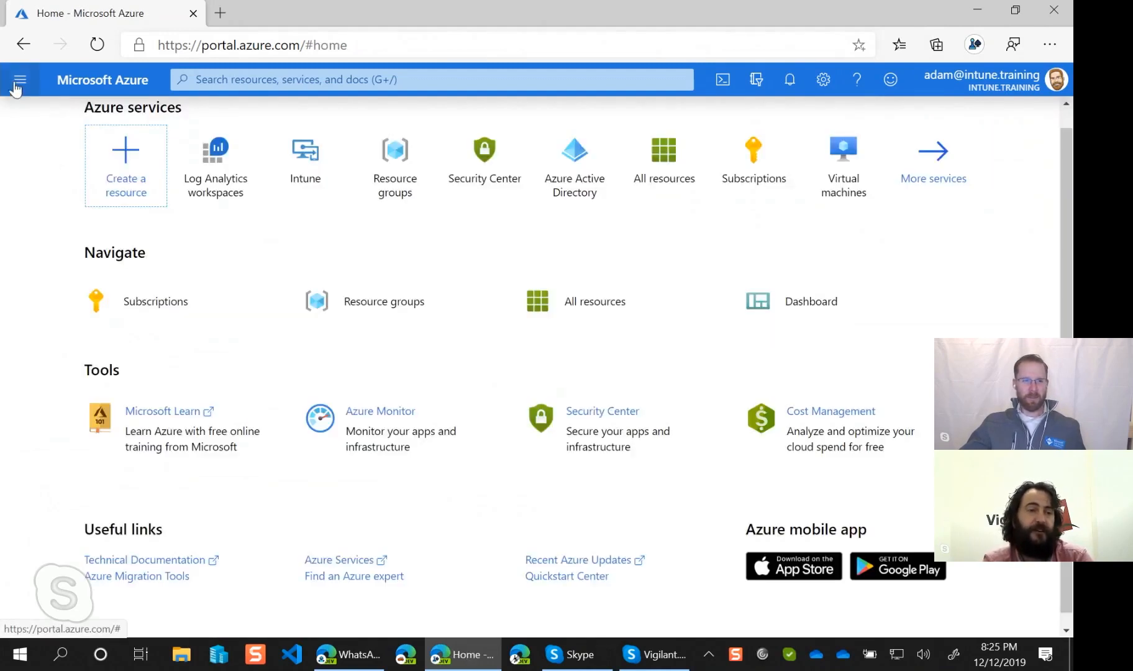
left_click(24, 44)
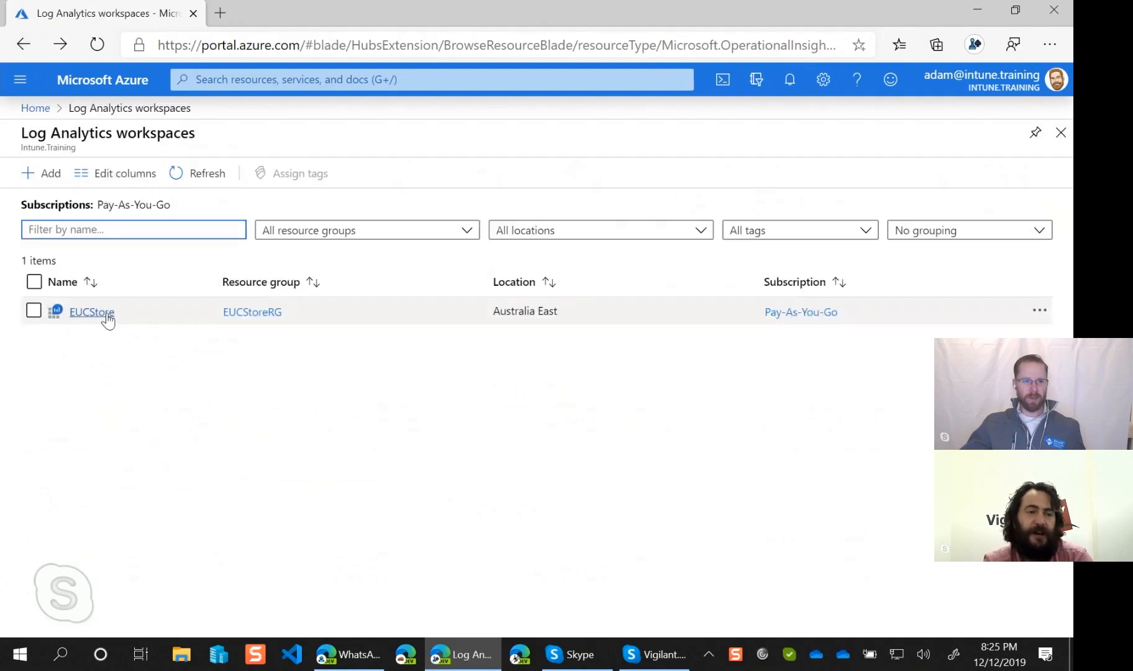
left_click(106, 314)
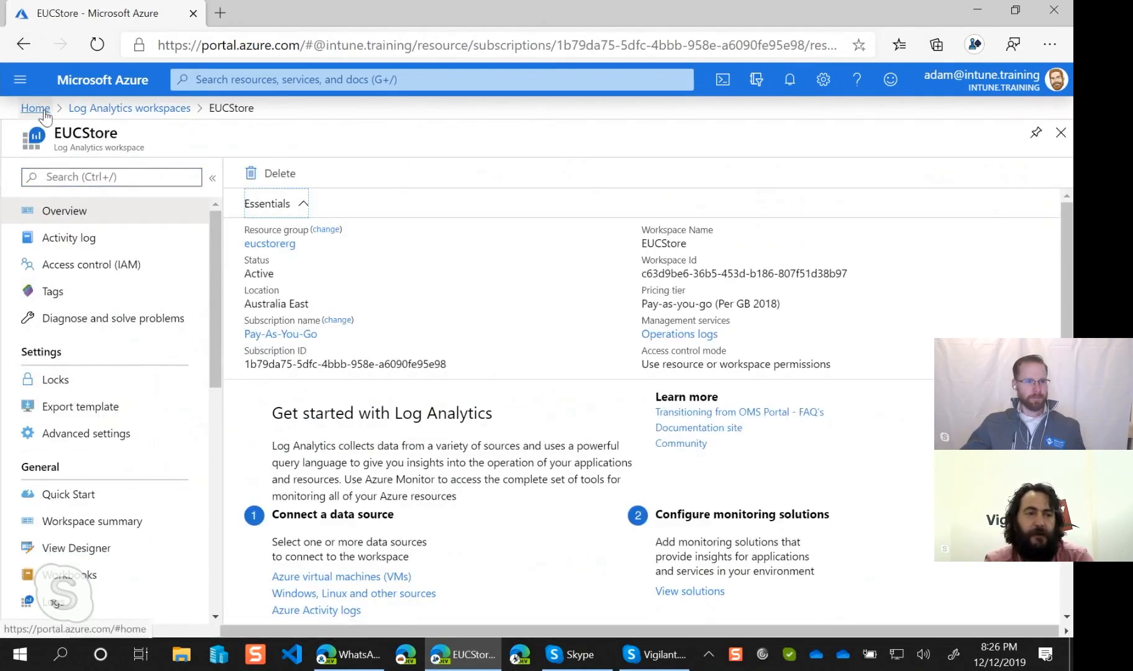
Open Intune's diagnostics settings and start adding a new diagnostic setting
left_click(36, 109)
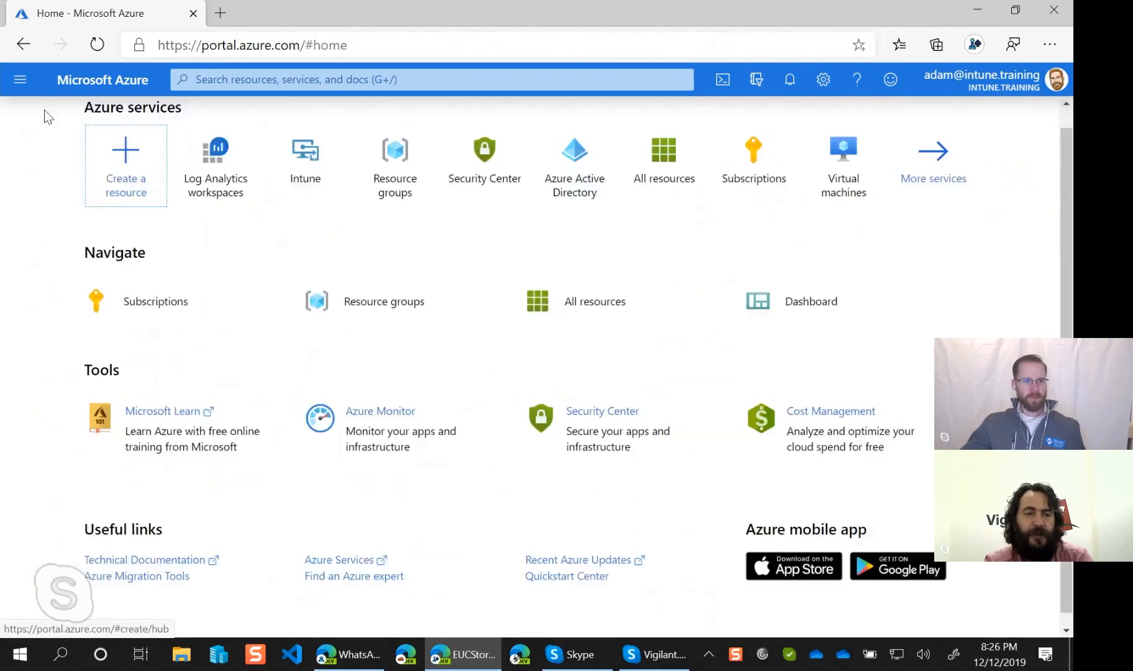
left_click(309, 173)
left_click_drag(215, 377, 225, 523)
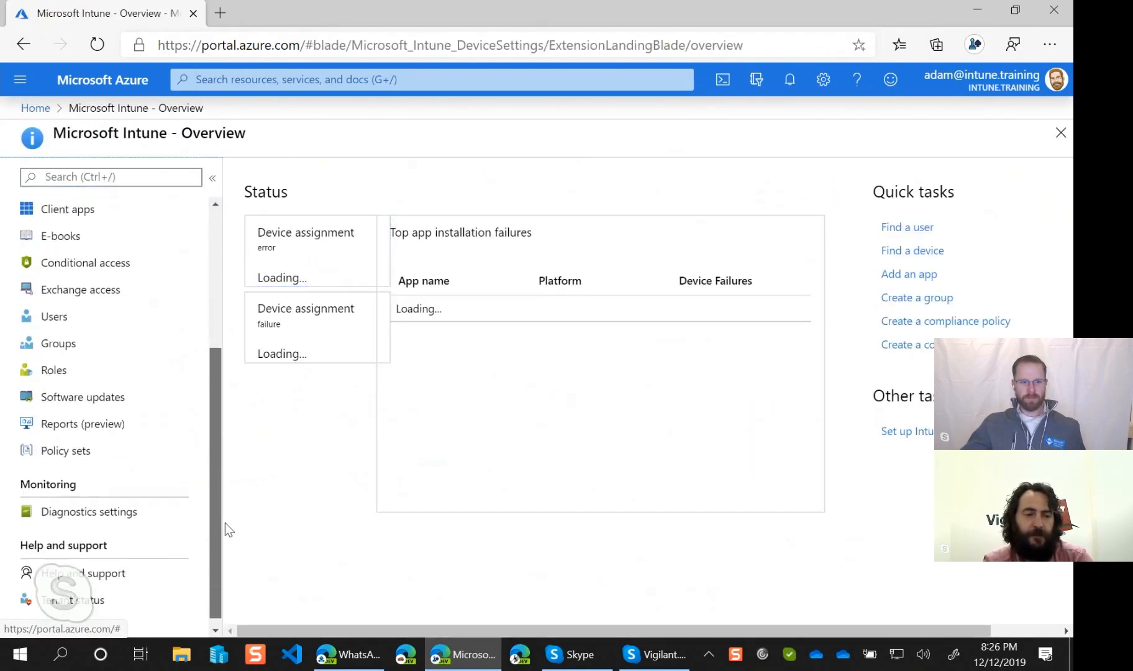
left_click(69, 503)
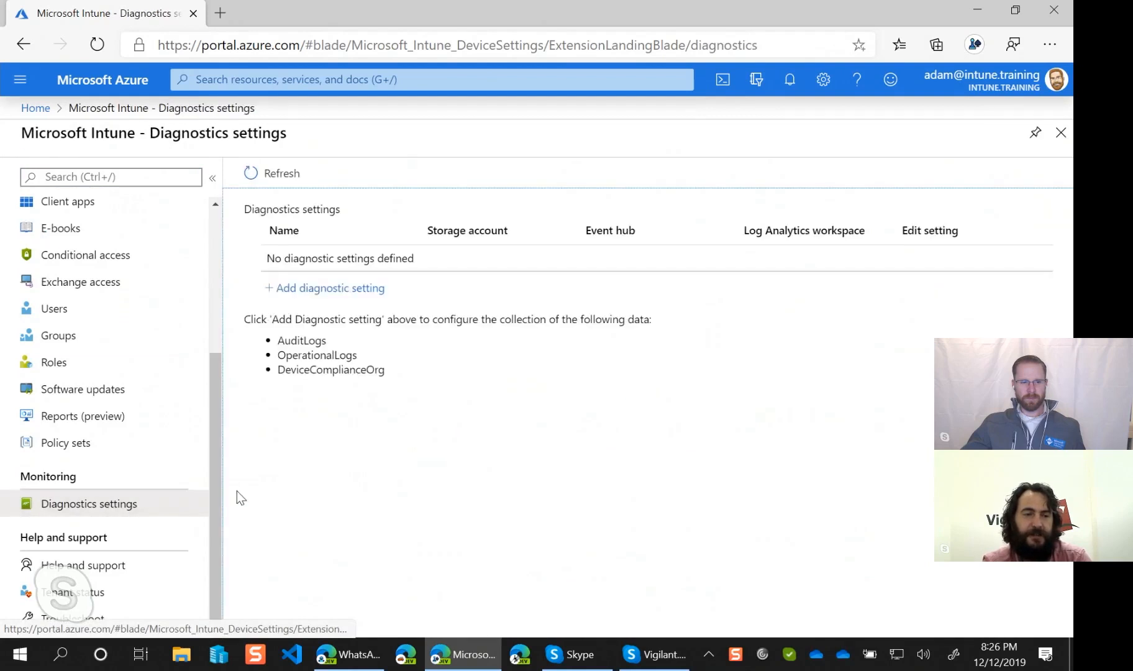
left_click(366, 288)
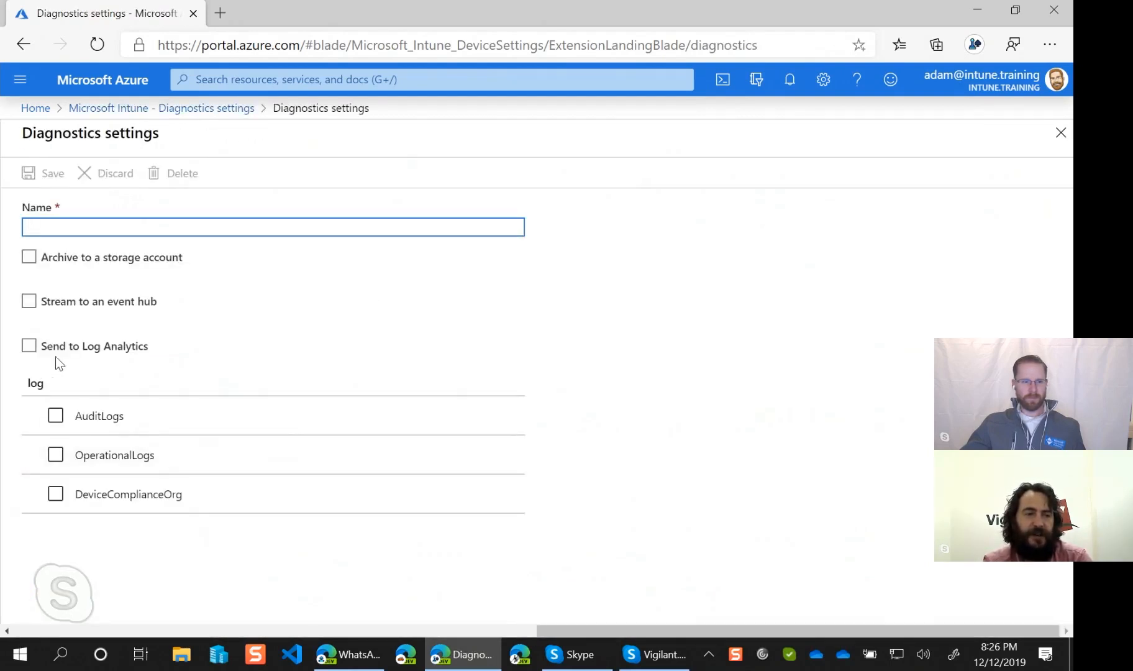
Name the new diagnostic setting LogAnalytics
left_click(31, 348)
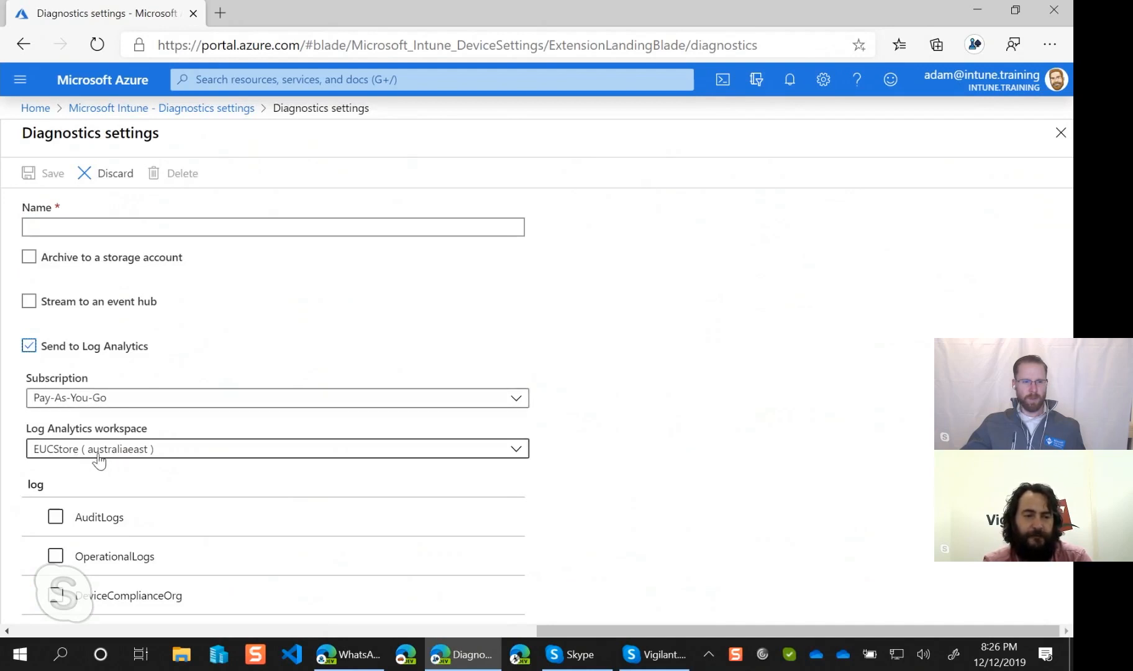
left_click(31, 347)
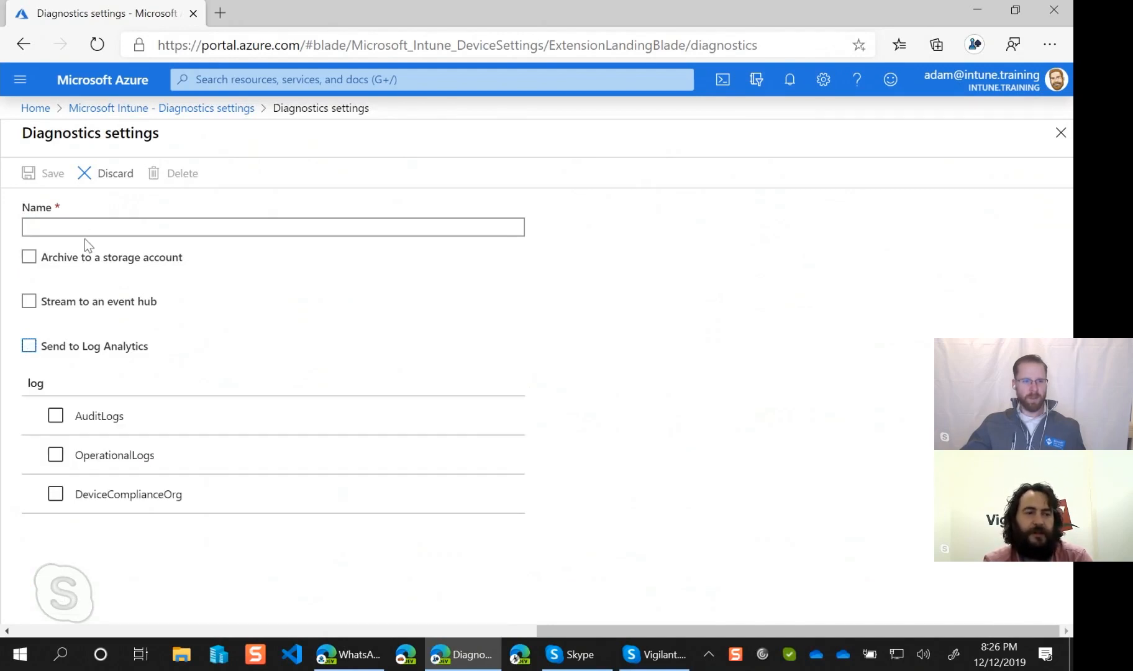
left_click(111, 225)
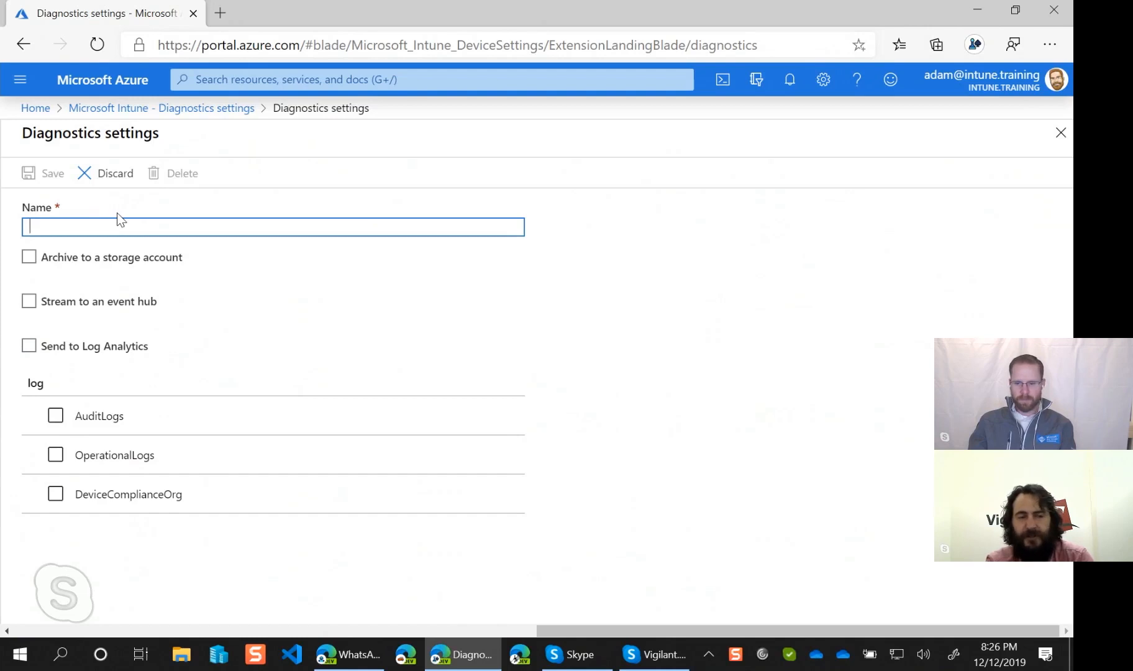
type("Lo")
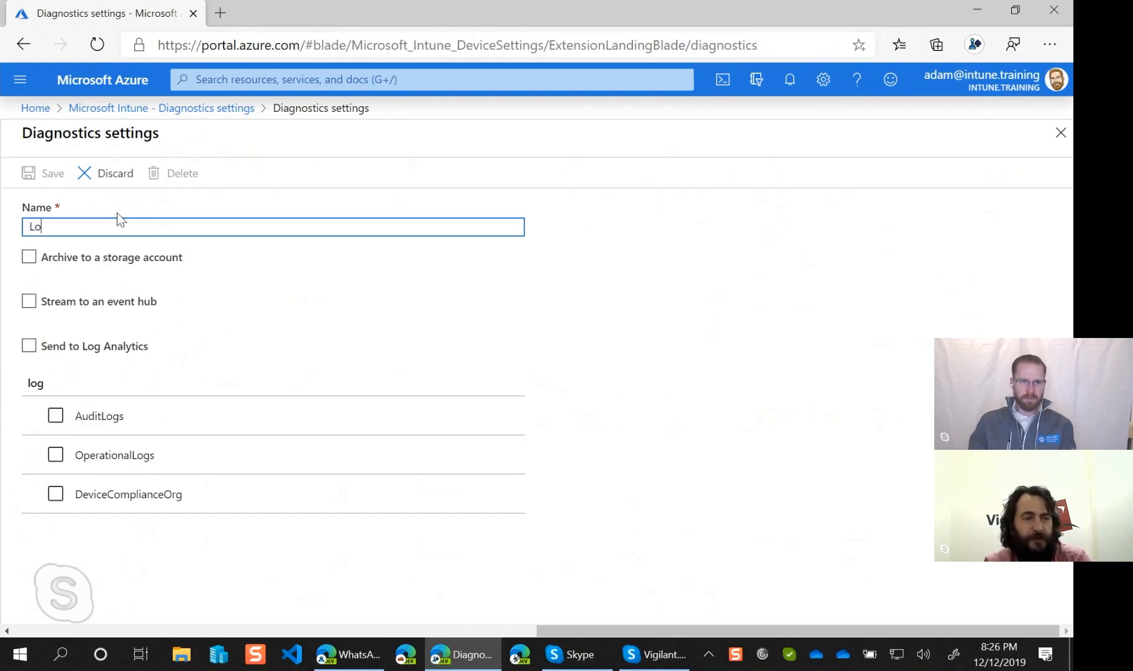
type("g Analytics")
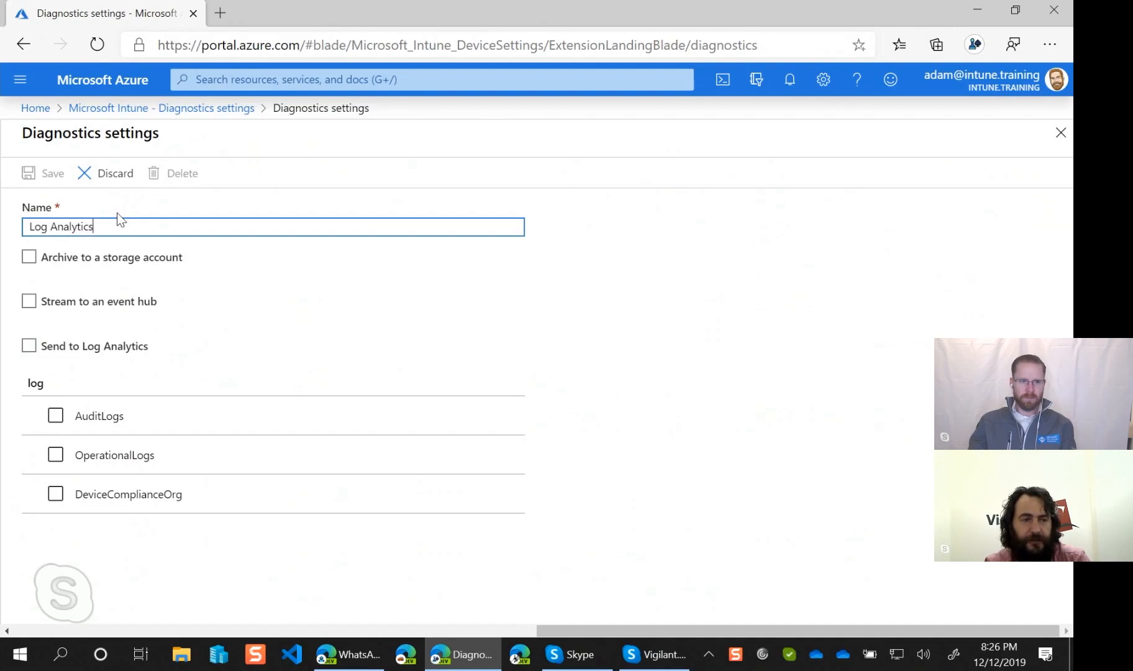
key("Home")
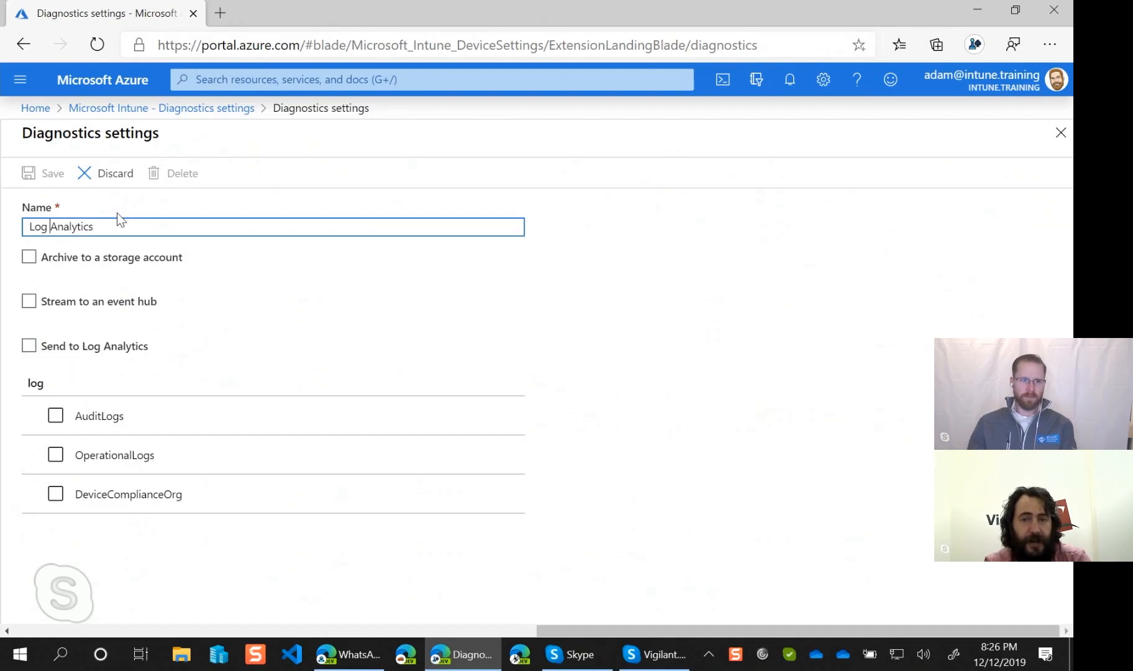
key("Right")
key("Right")
key("Right")
key("Delete")
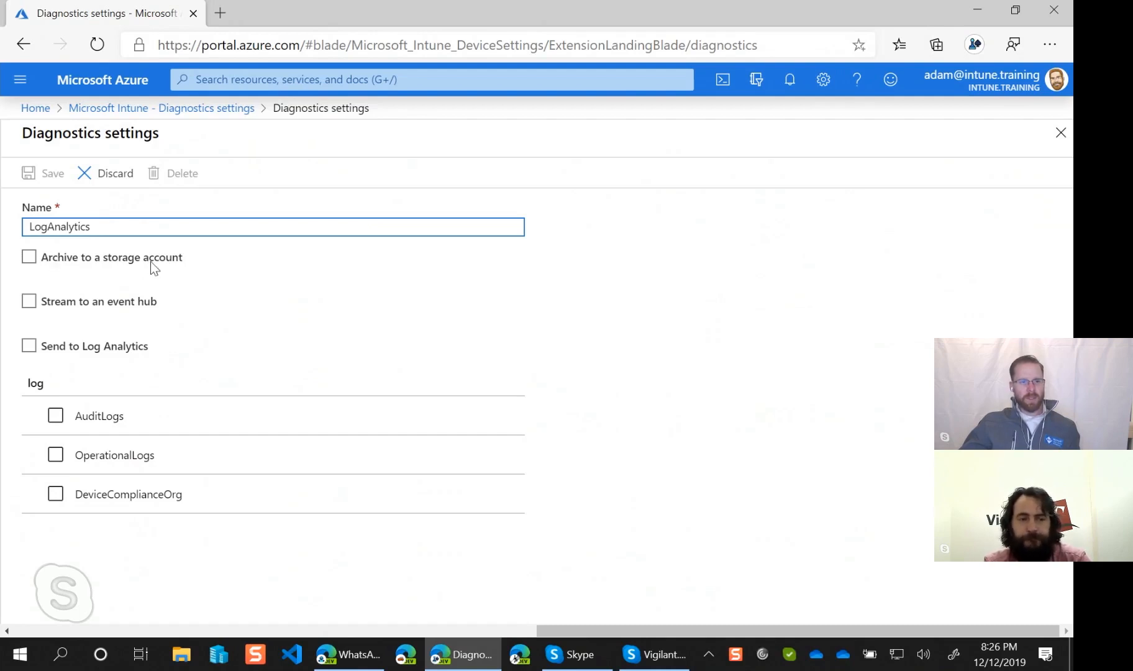
Send AuditLogs, OperationalLogs and DeviceComplianceOrg to the EUCStore Log Analytics workspace under the Pay-As-You-Go subscription
left_click(37, 269)
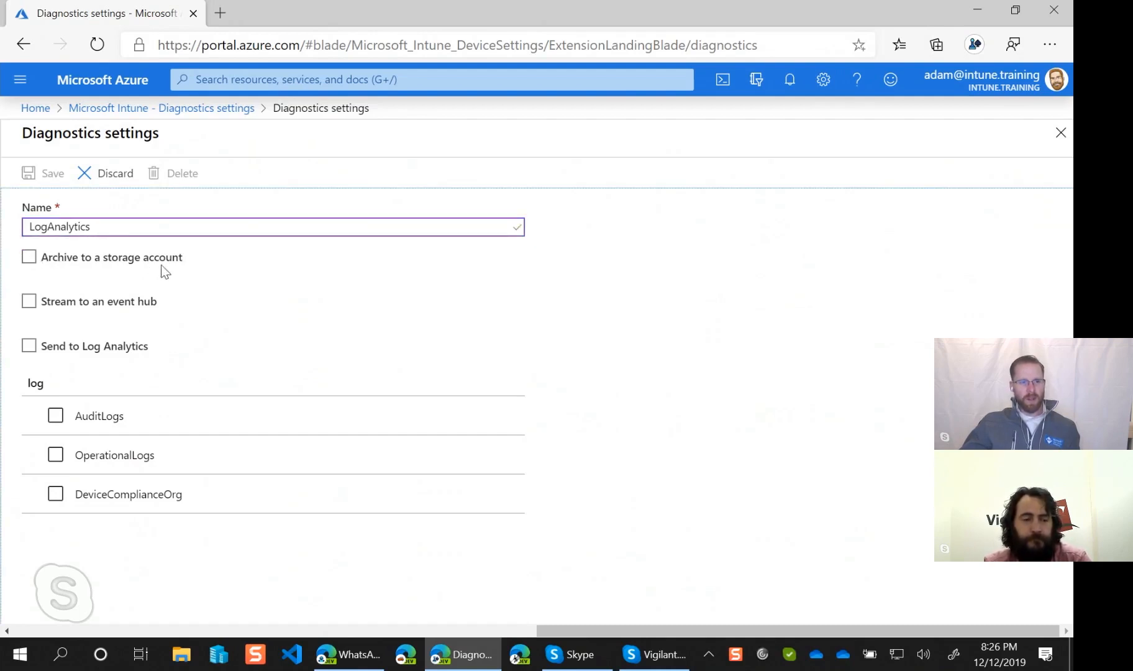
left_click(29, 346)
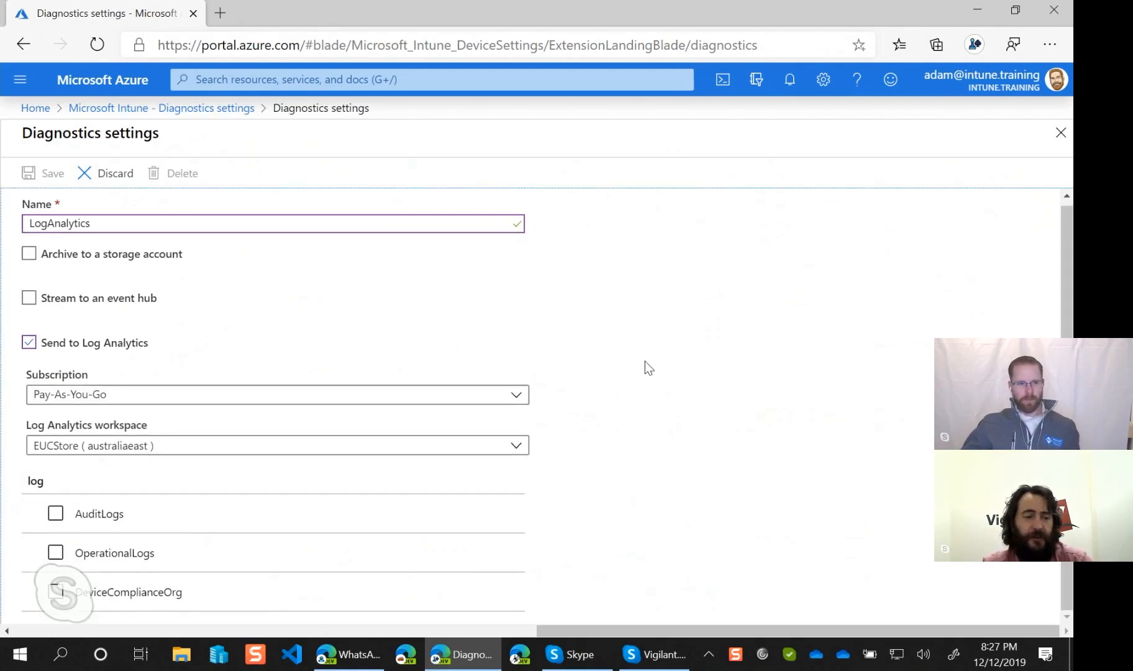
left_click(57, 517)
left_click(56, 553)
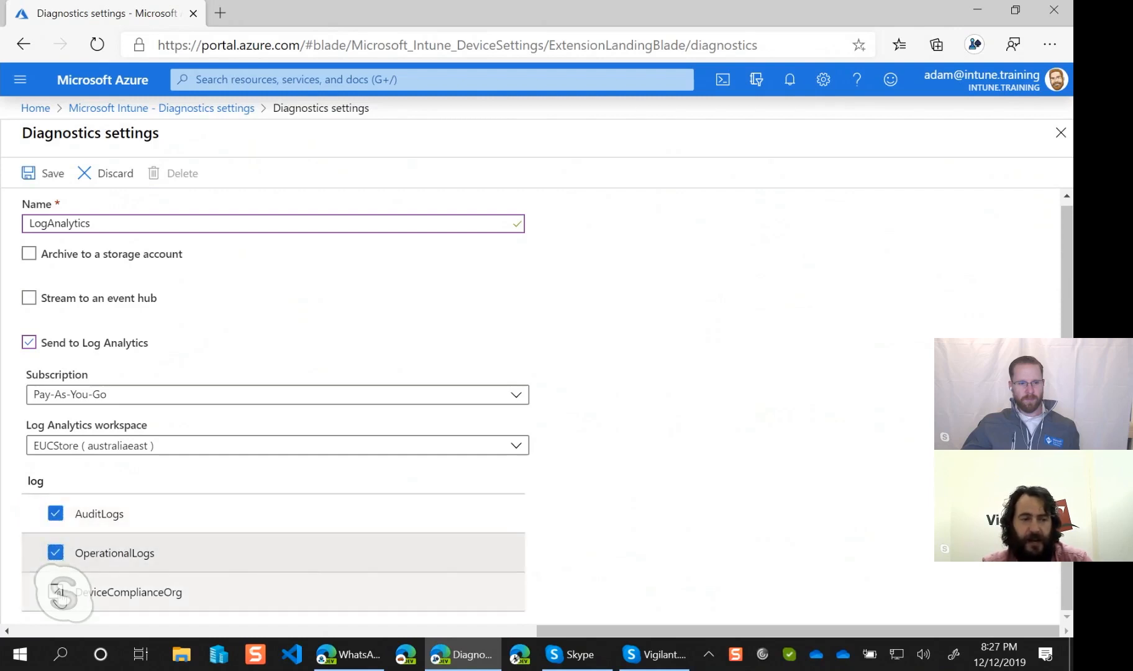
left_click(57, 592)
left_click(135, 452)
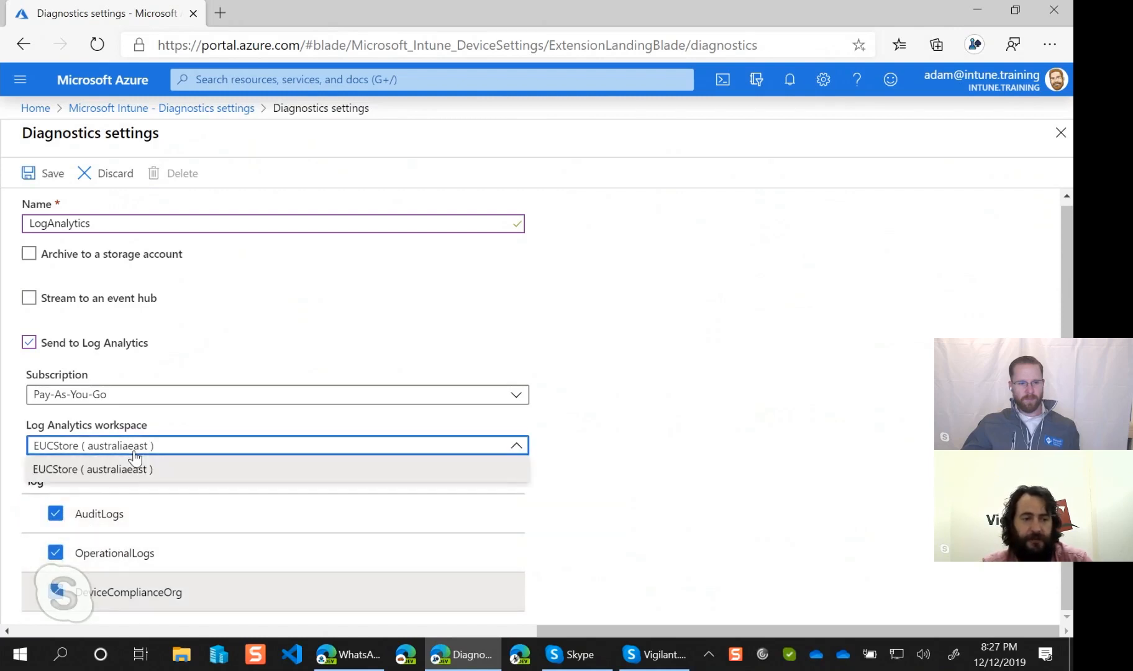
left_click(149, 394)
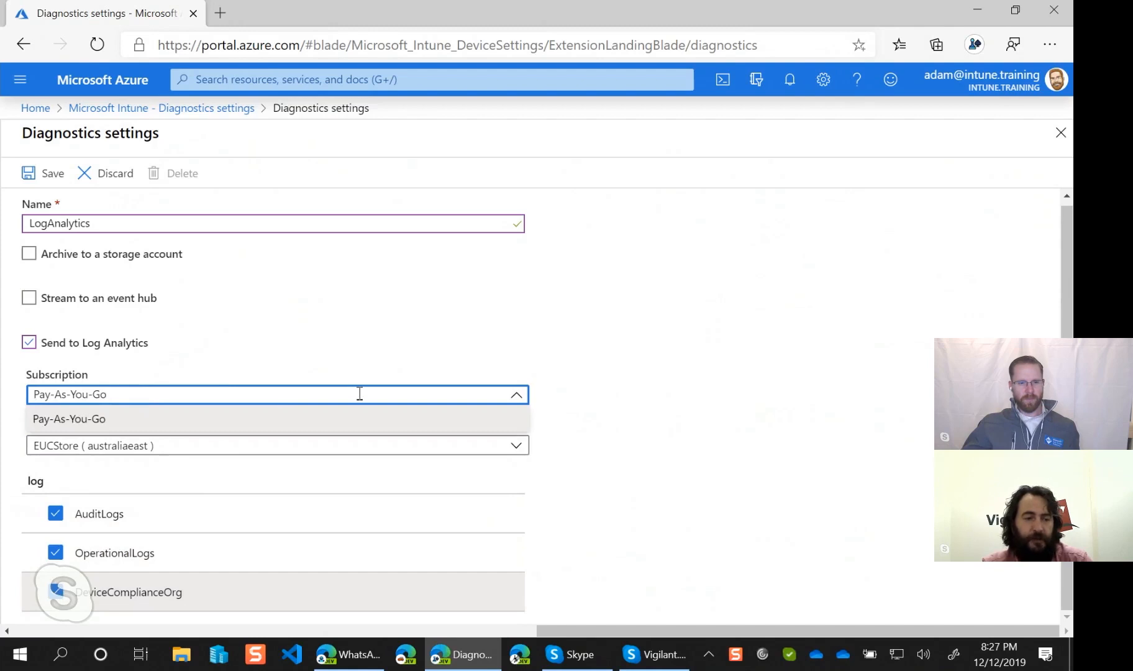
left_click(543, 373)
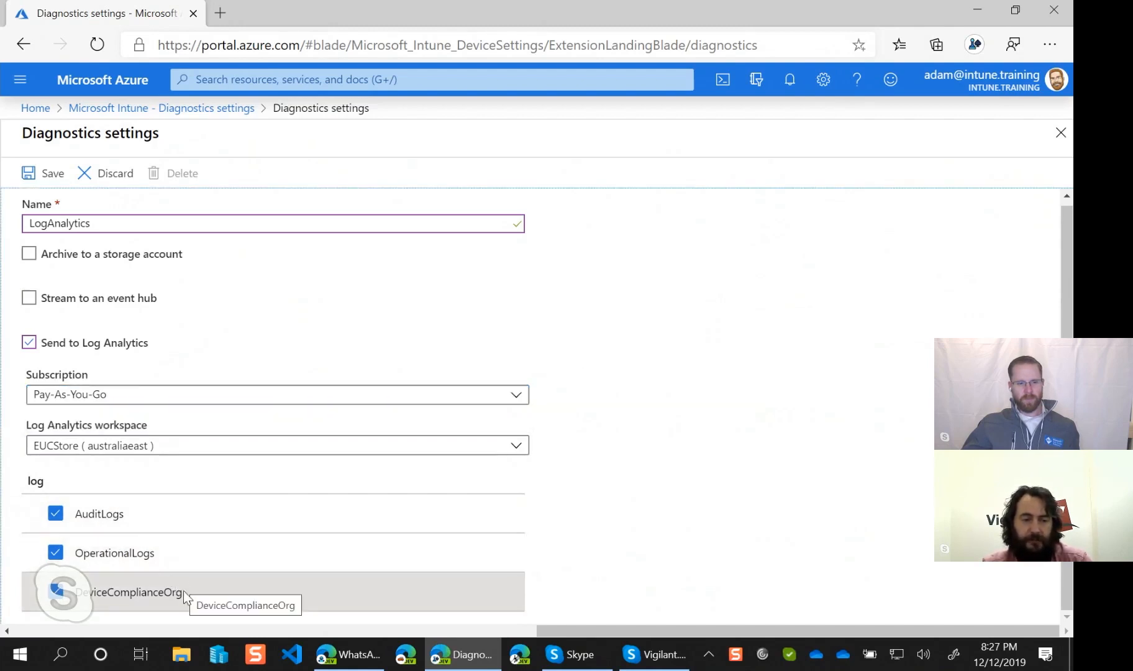
Try to save the LogAnalytics diagnostic setting, check the notifications and leave the form, discarding its unsaved edits
left_click(50, 181)
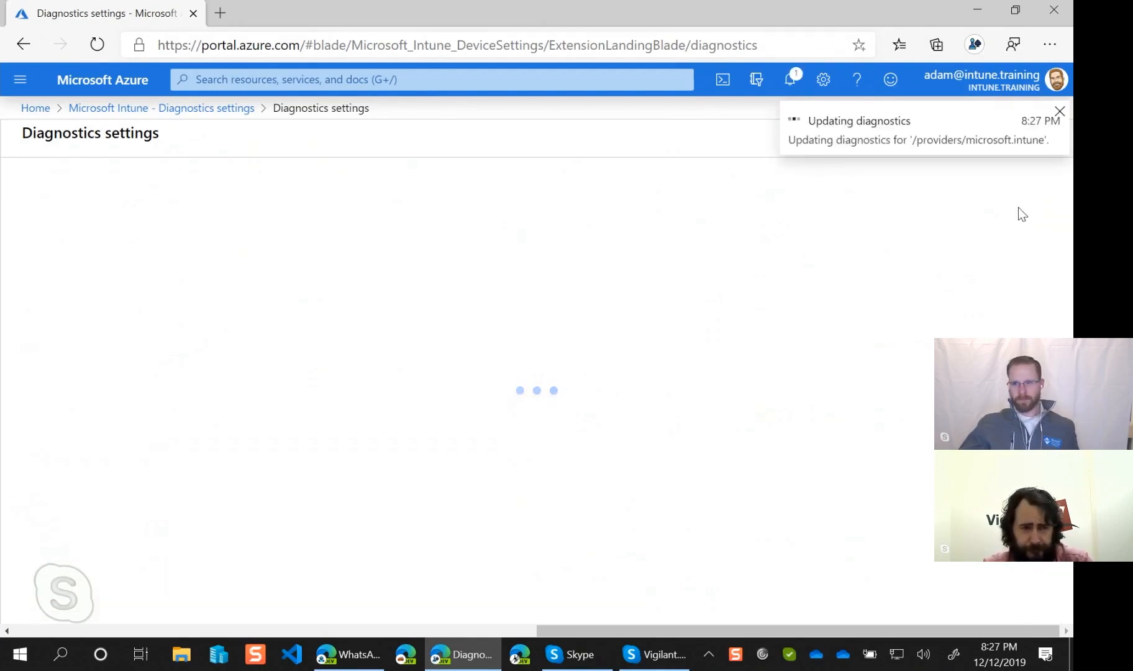
left_click(789, 79)
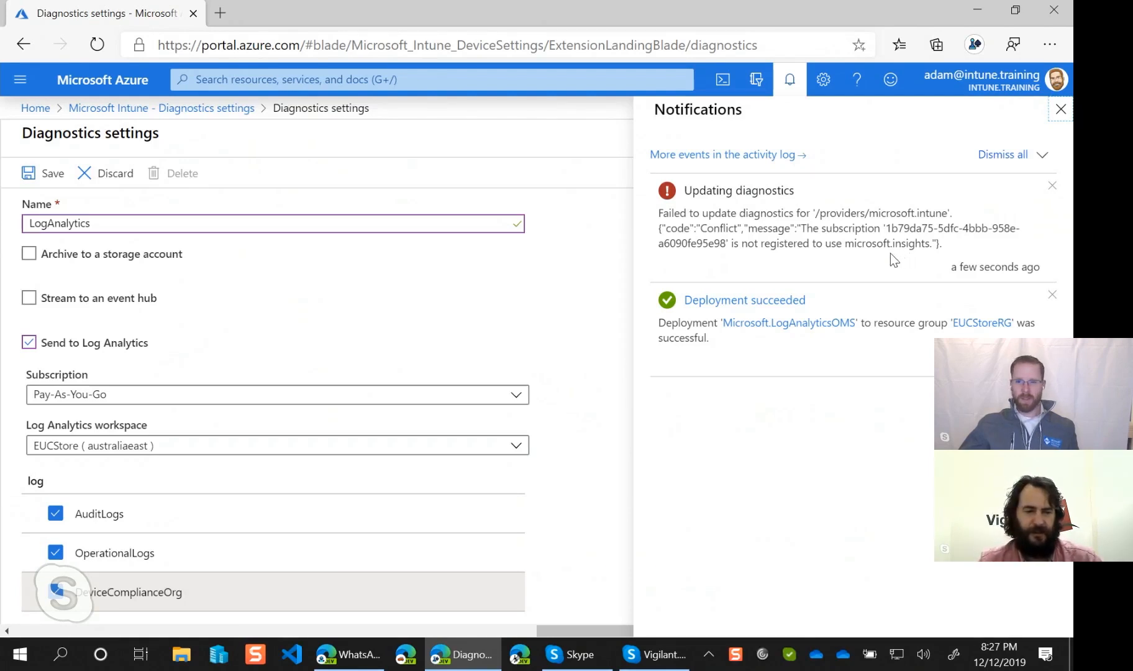
left_click(35, 108)
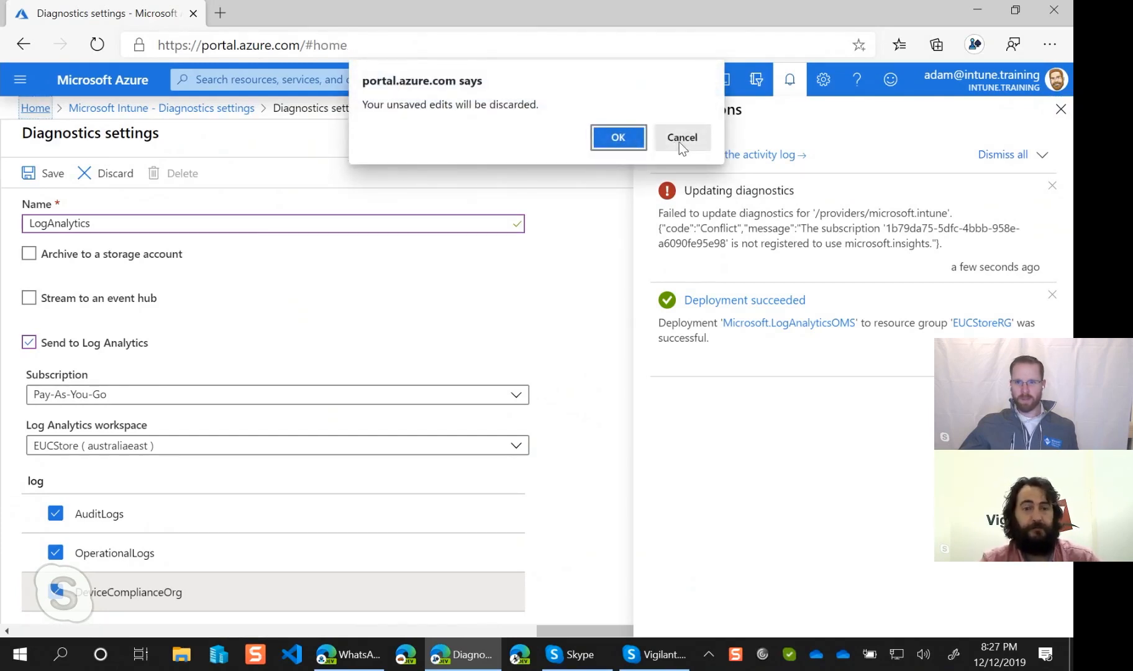
left_click(618, 137)
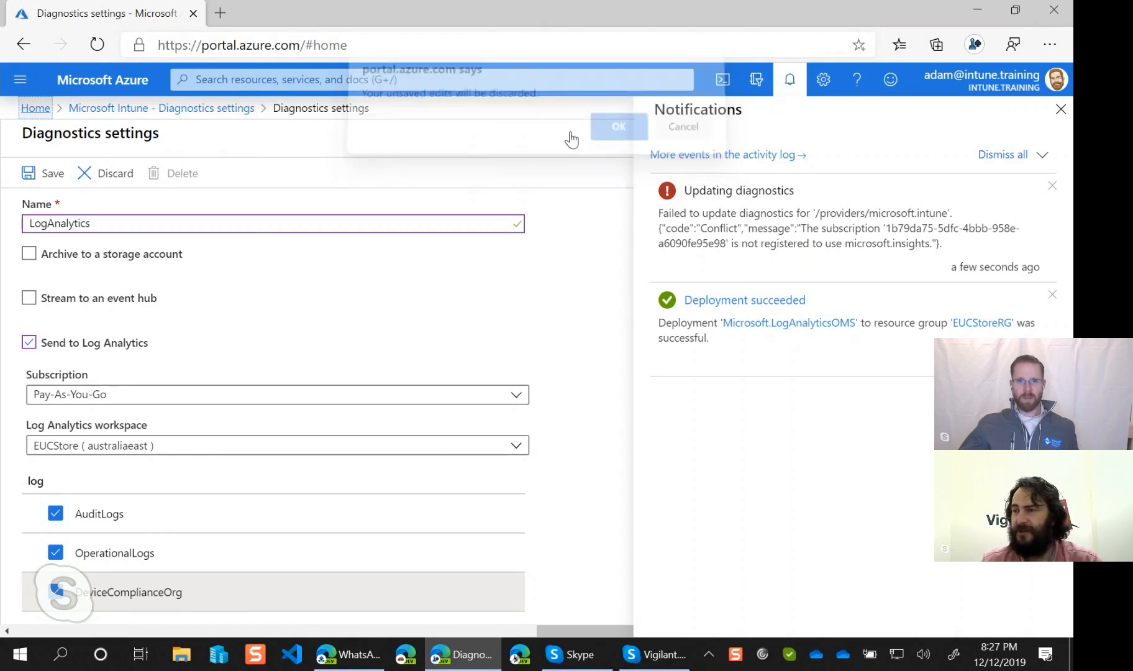
Open the list of resource providers for the Pay-As-You-Go subscription
left_click(158, 301)
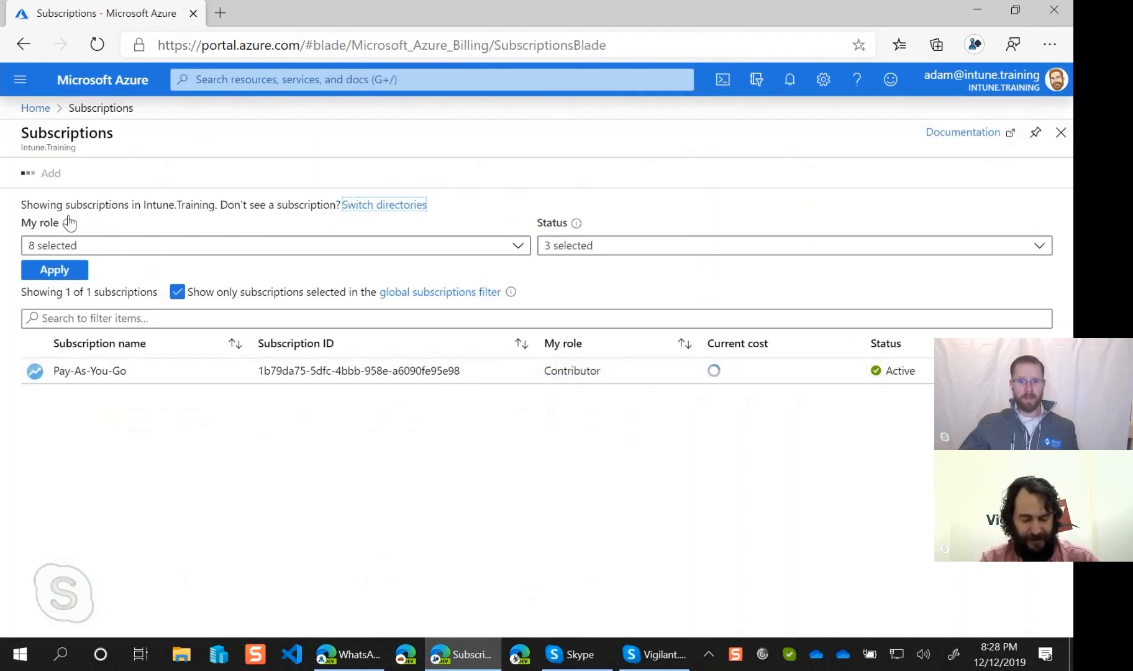
left_click(35, 109)
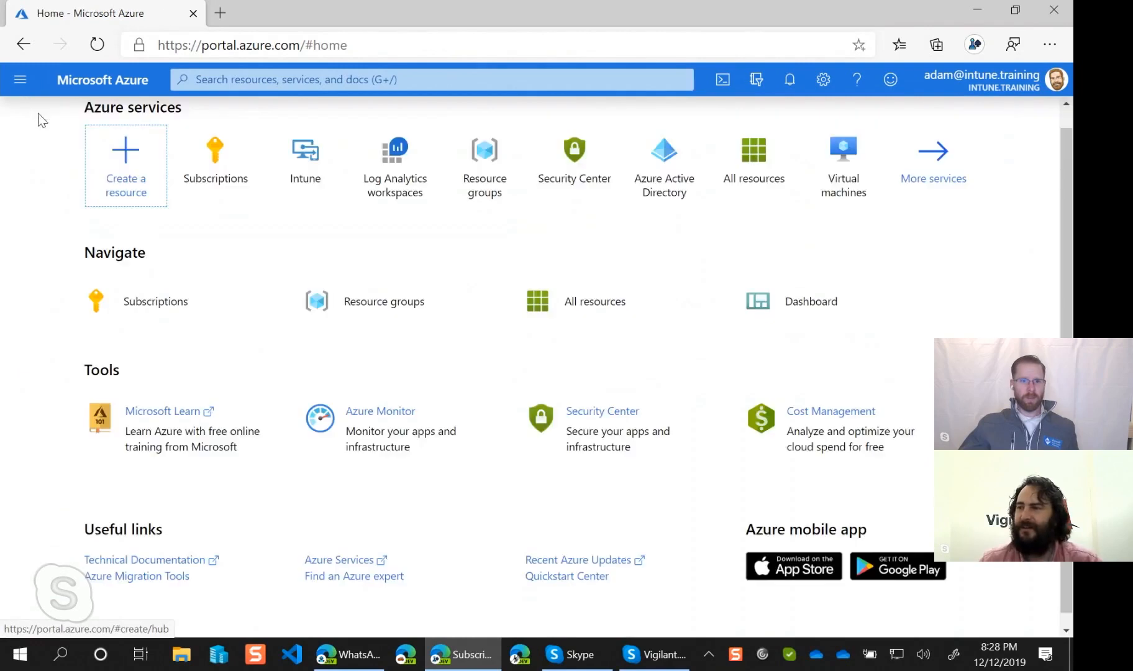
left_click(262, 79)
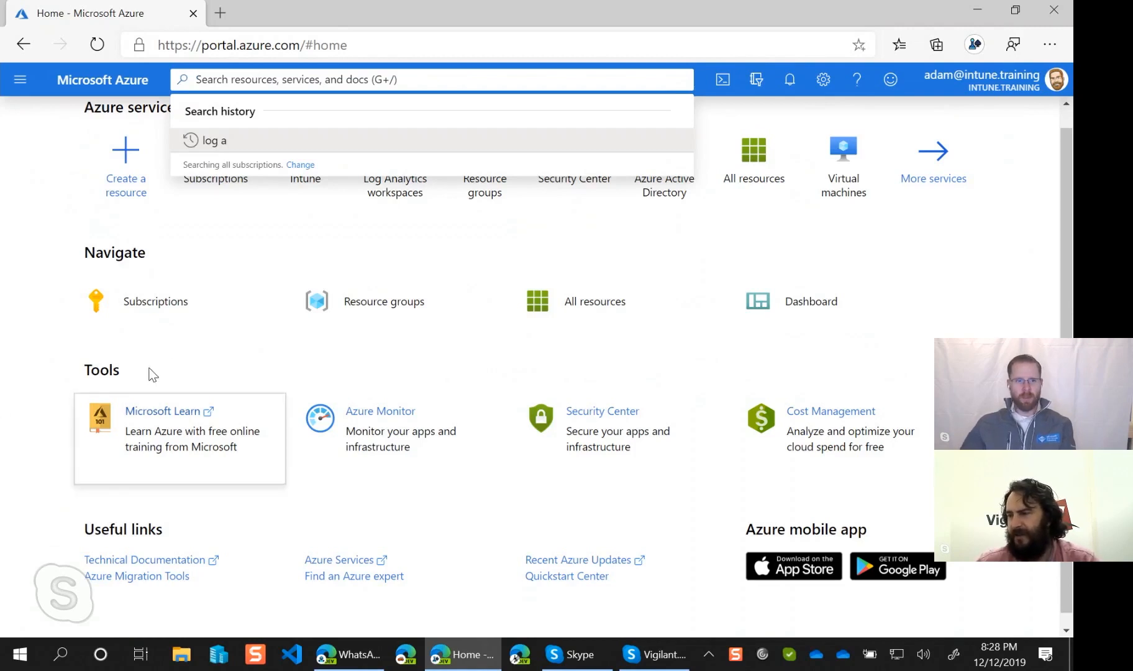
left_click(170, 307)
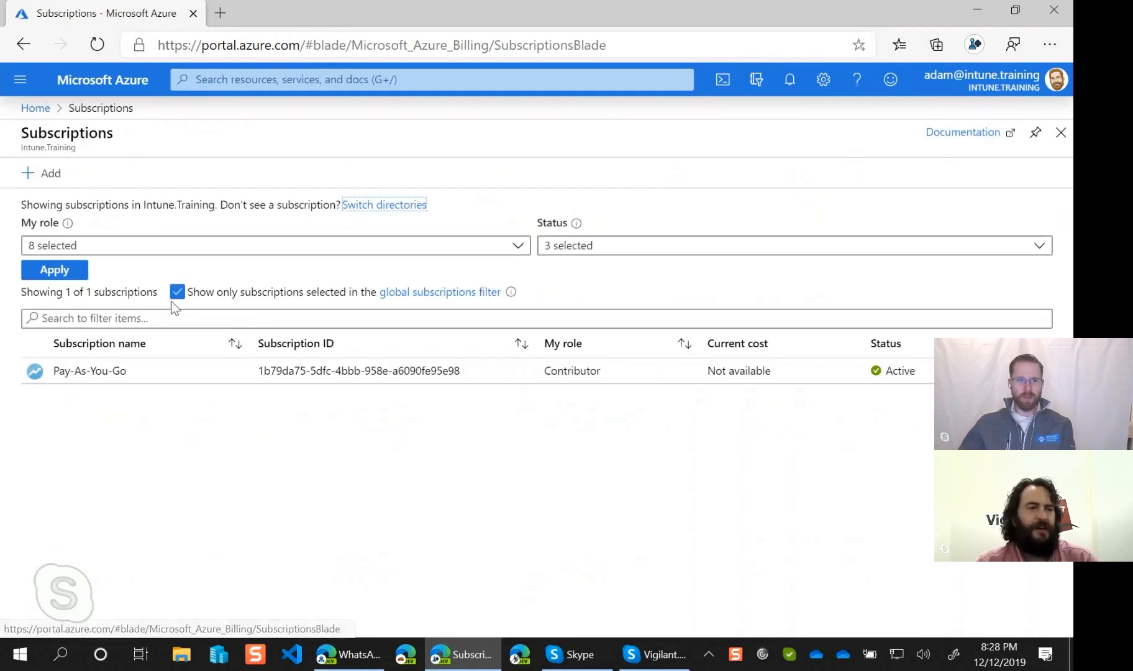
left_click(90, 371)
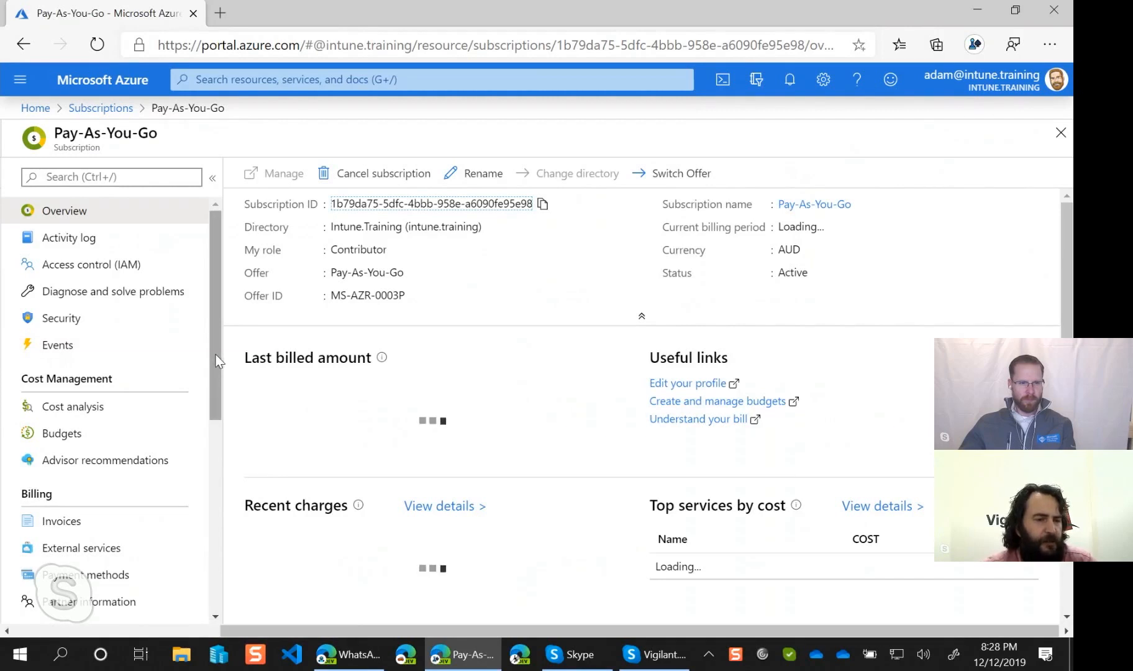
left_click_drag(213, 354, 219, 568)
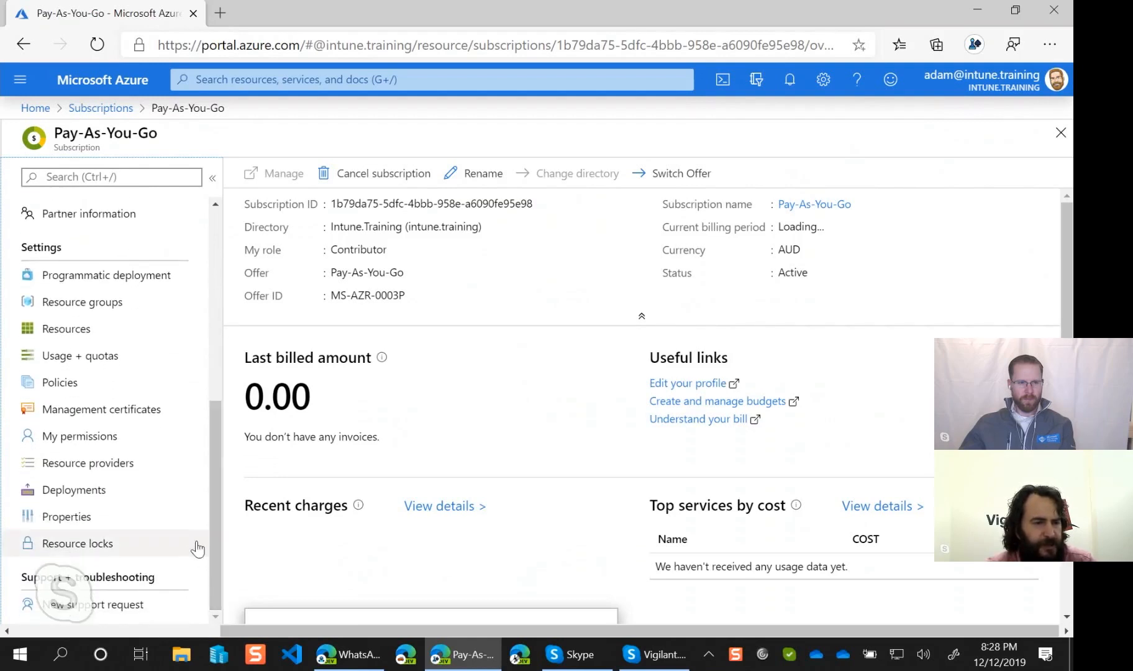
left_click(107, 471)
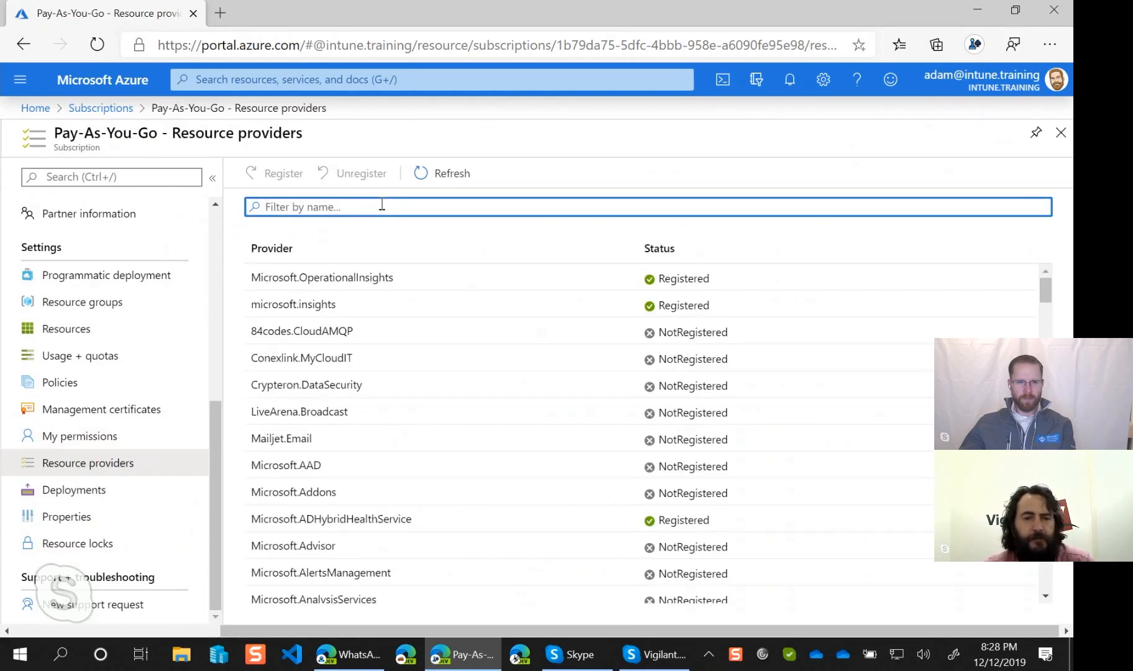
Filter the resource providers by "insights" and re-register microsoft.insights
left_click(346, 308)
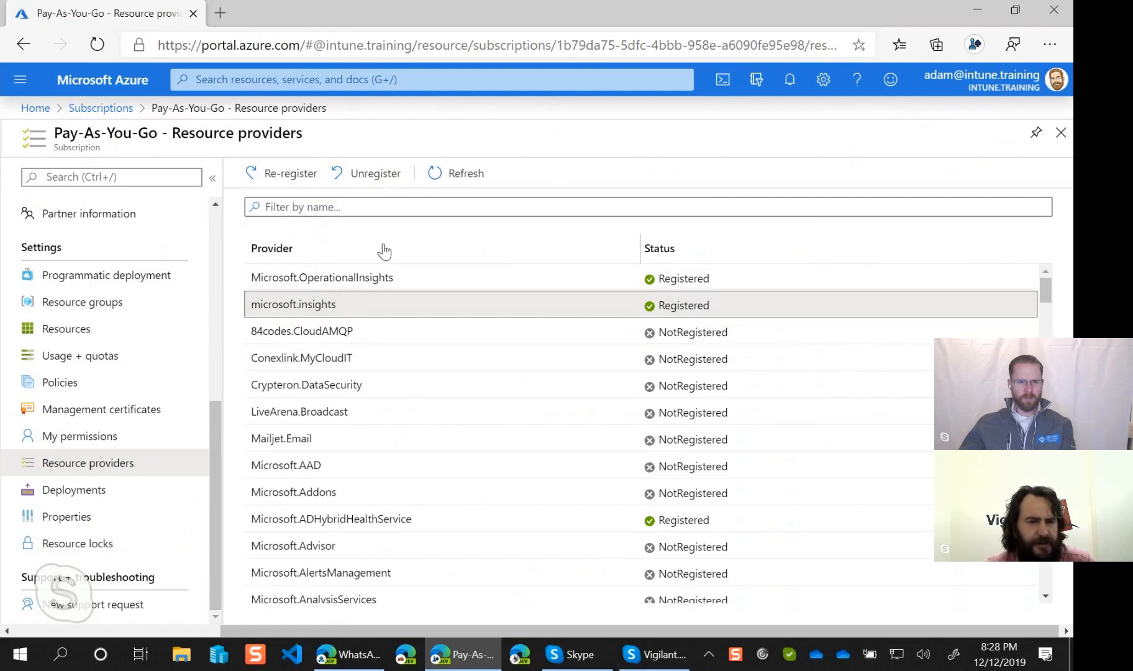
left_click(396, 206)
type("insights")
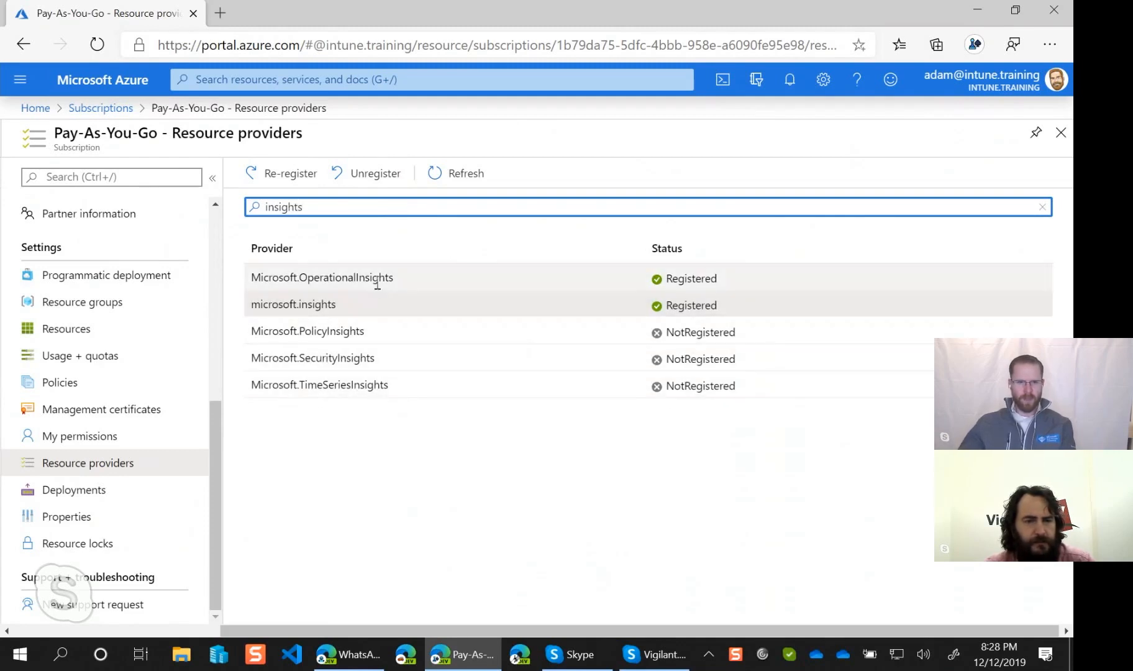
left_click(270, 175)
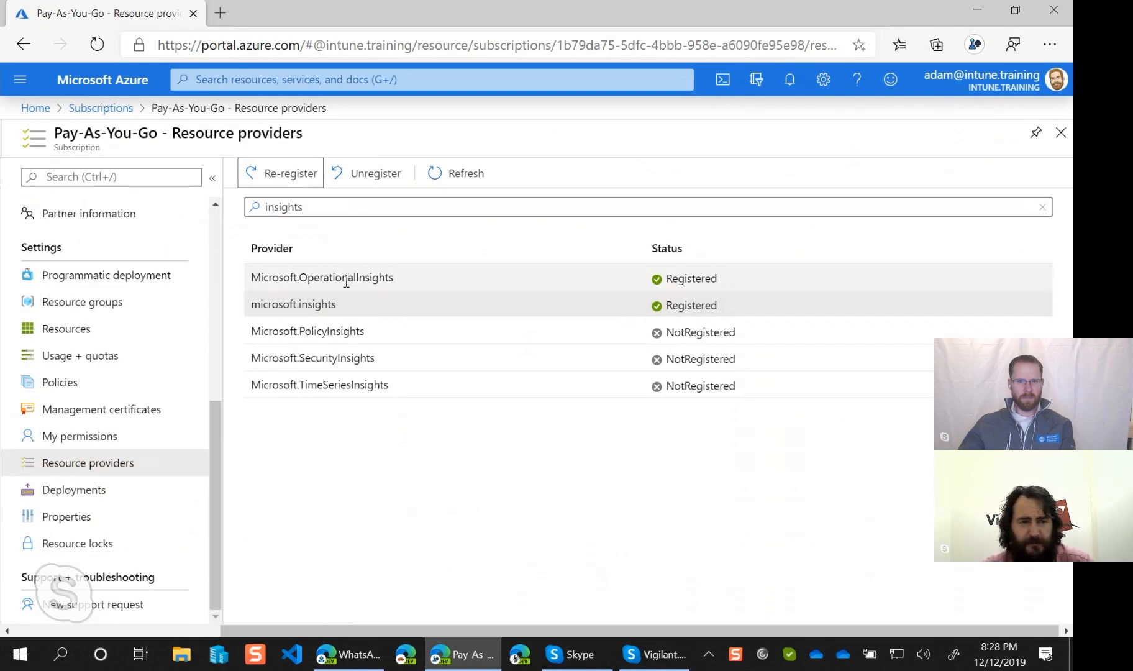
Register the Microsoft.SecurityInsights resource provider and check the portal notifications
left_click(353, 358)
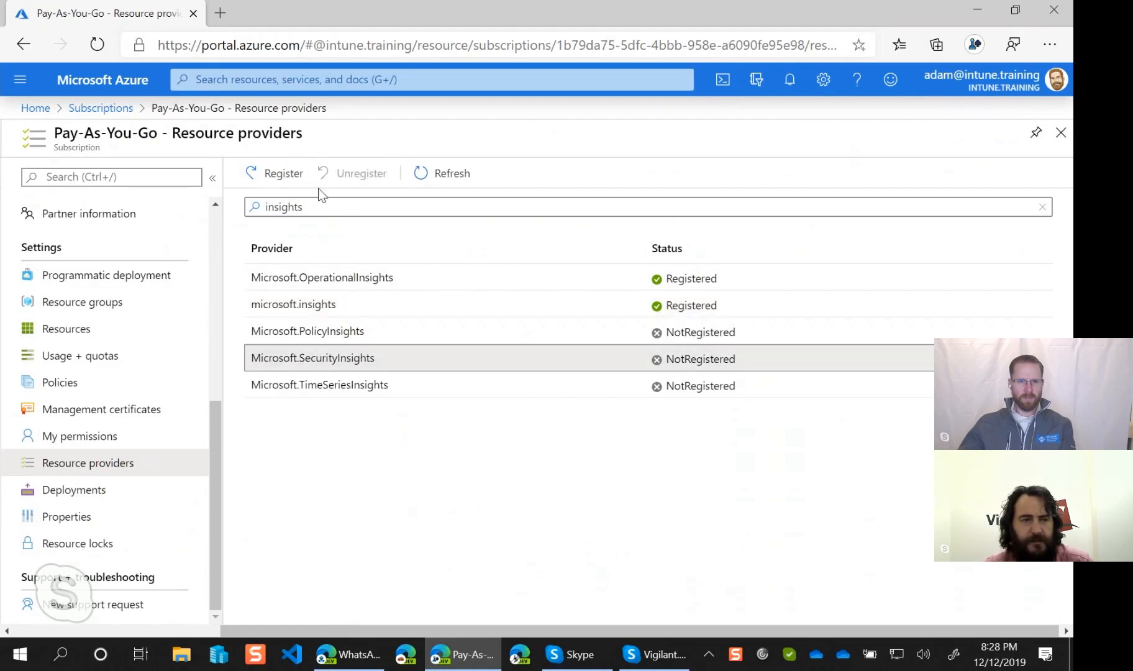
left_click(287, 186)
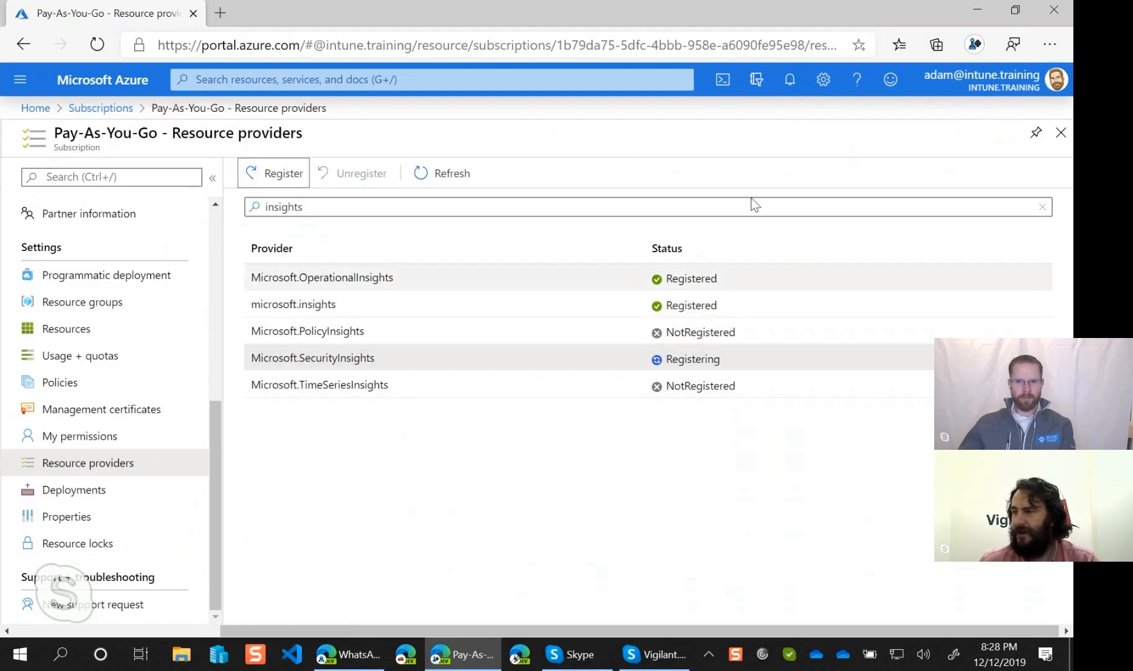
left_click(790, 79)
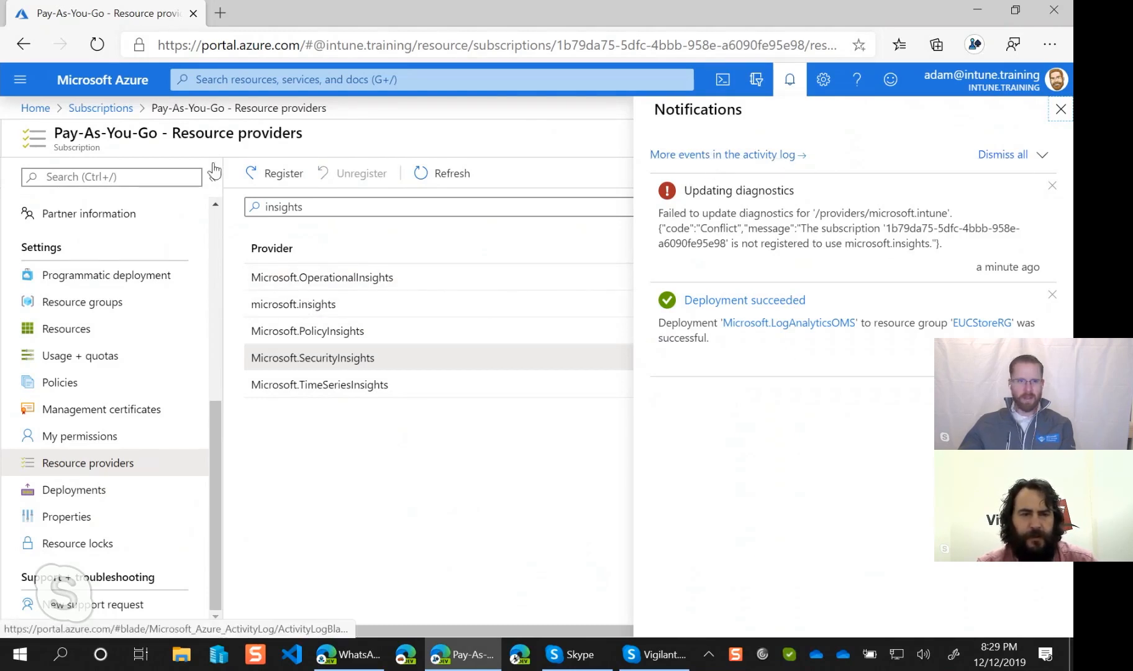
left_click(549, 365)
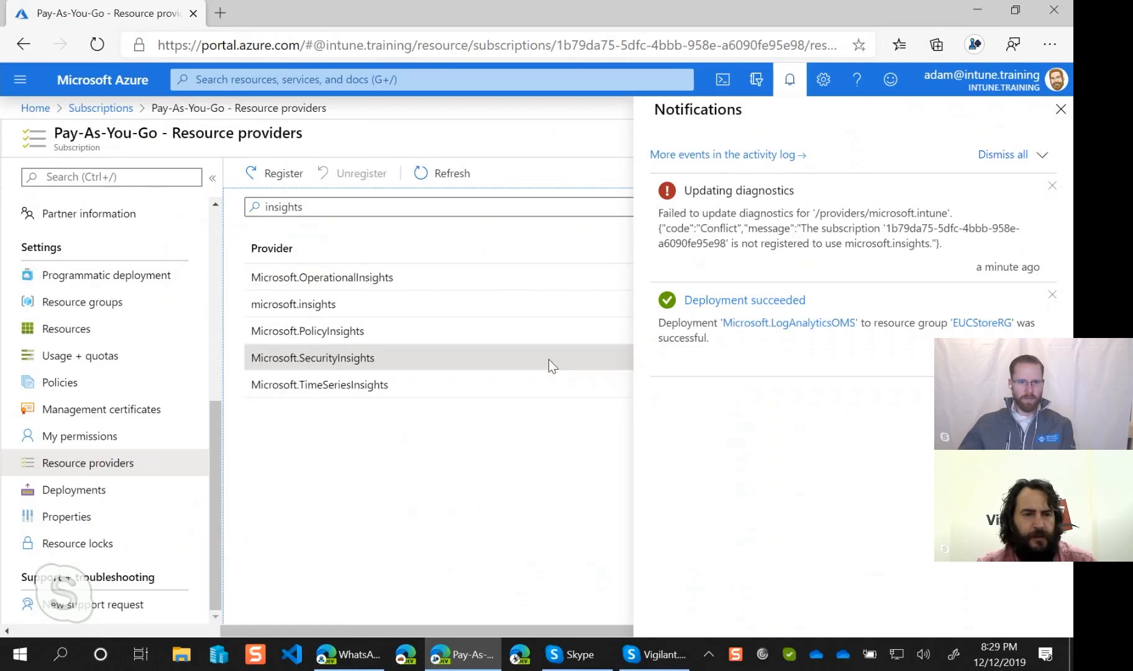
Close the notifications, leave the resource providers list and open the diagnostics settings of Intune
left_click(1069, 127)
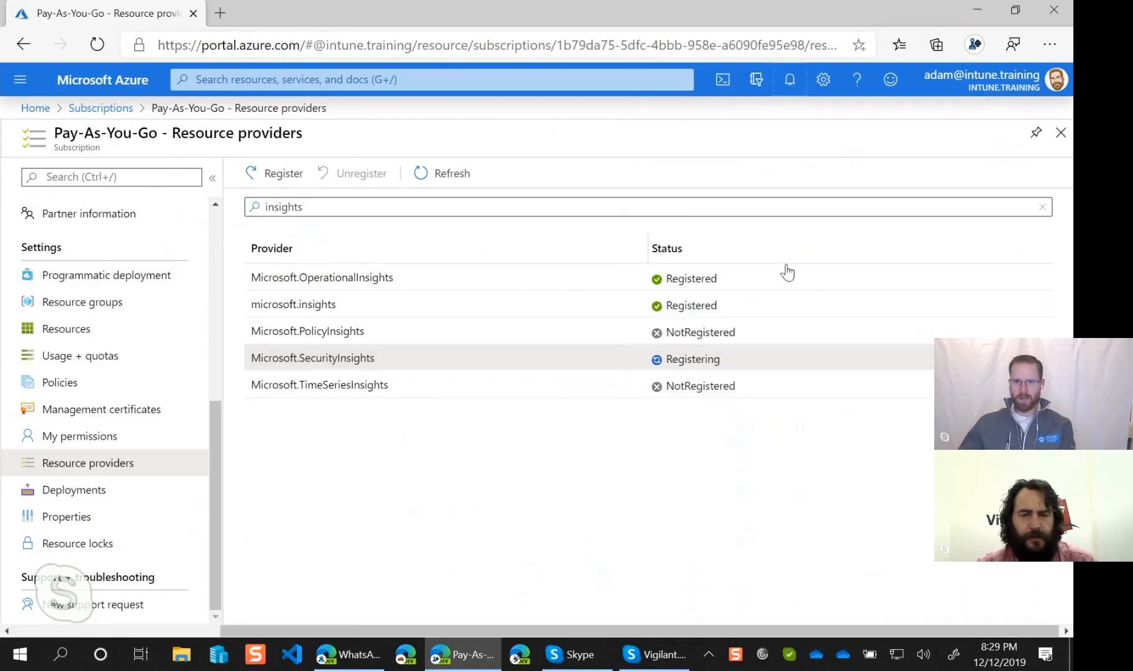
left_click(326, 312)
left_click(267, 277)
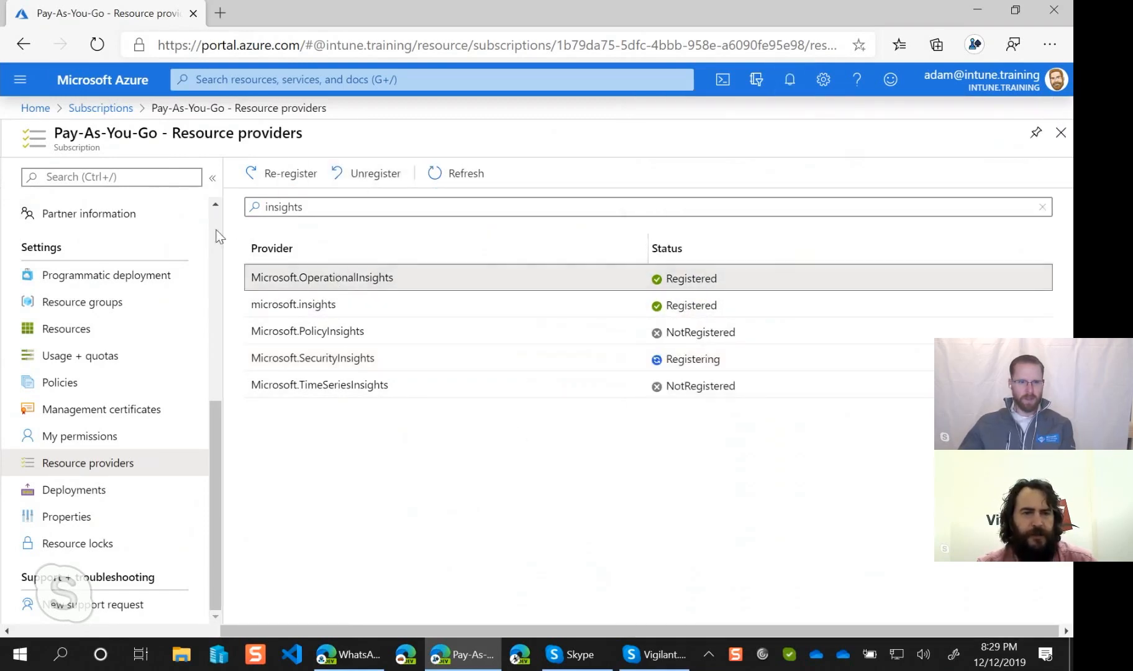
left_click(36, 108)
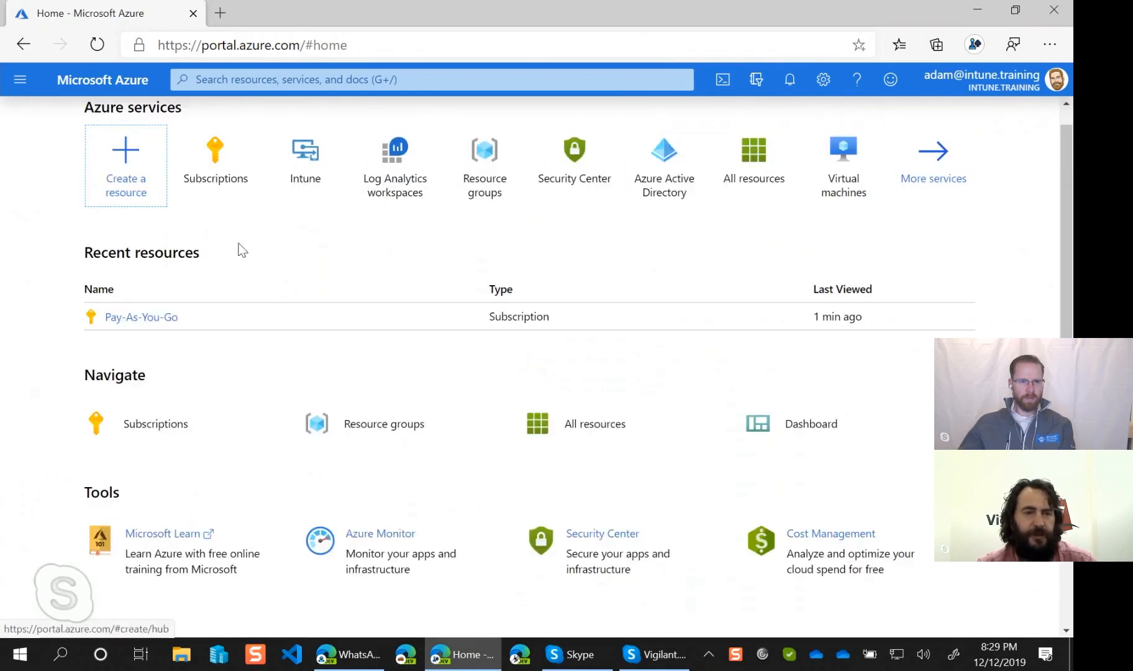
left_click(304, 169)
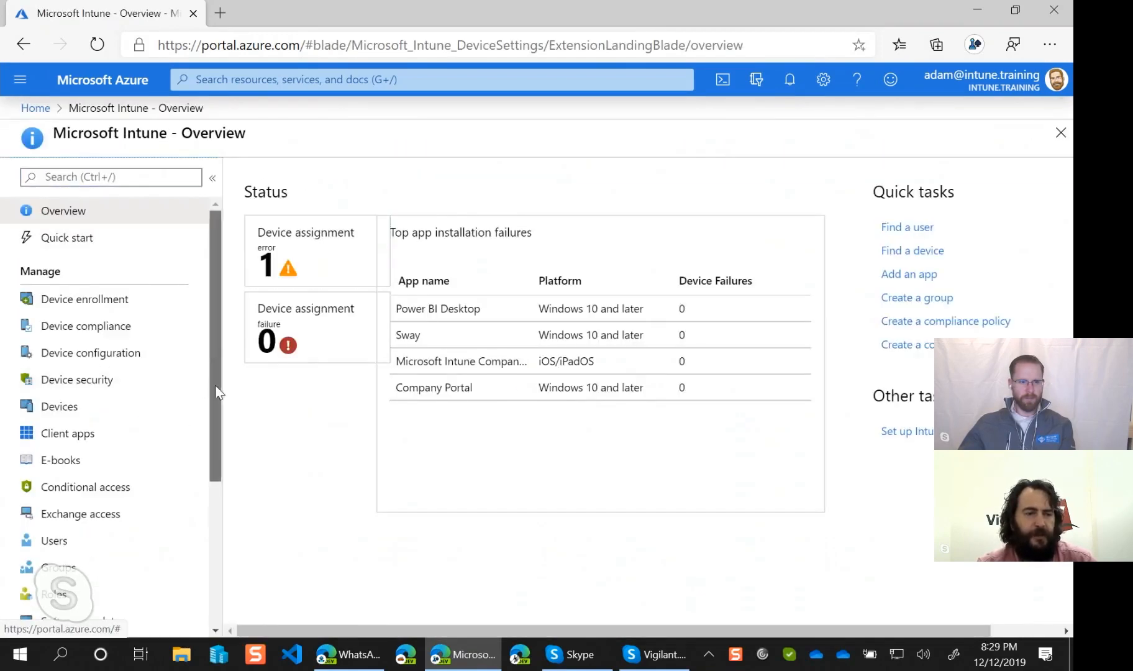
scroll(217, 391, "down", 4)
left_click(78, 504)
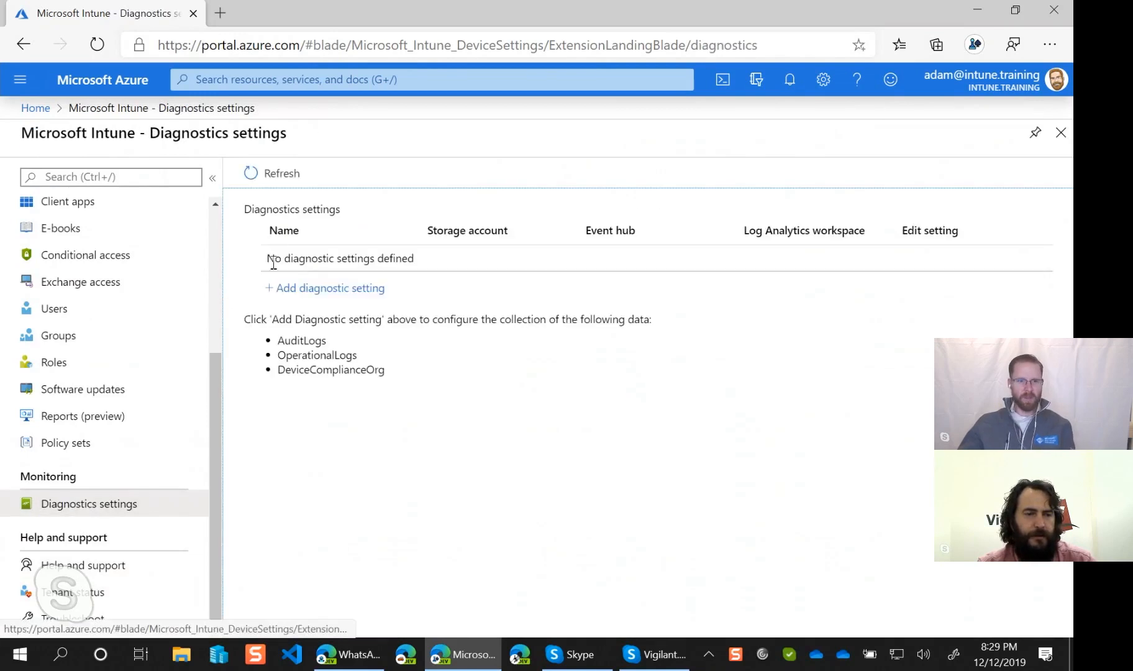
Add and save a diagnostic setting named LogAnalytics that sends AuditLogs, OperationalLogs and DeviceComplianceOrg to the EUCStore workspace under Pay-As-You-Go
left_click(338, 287)
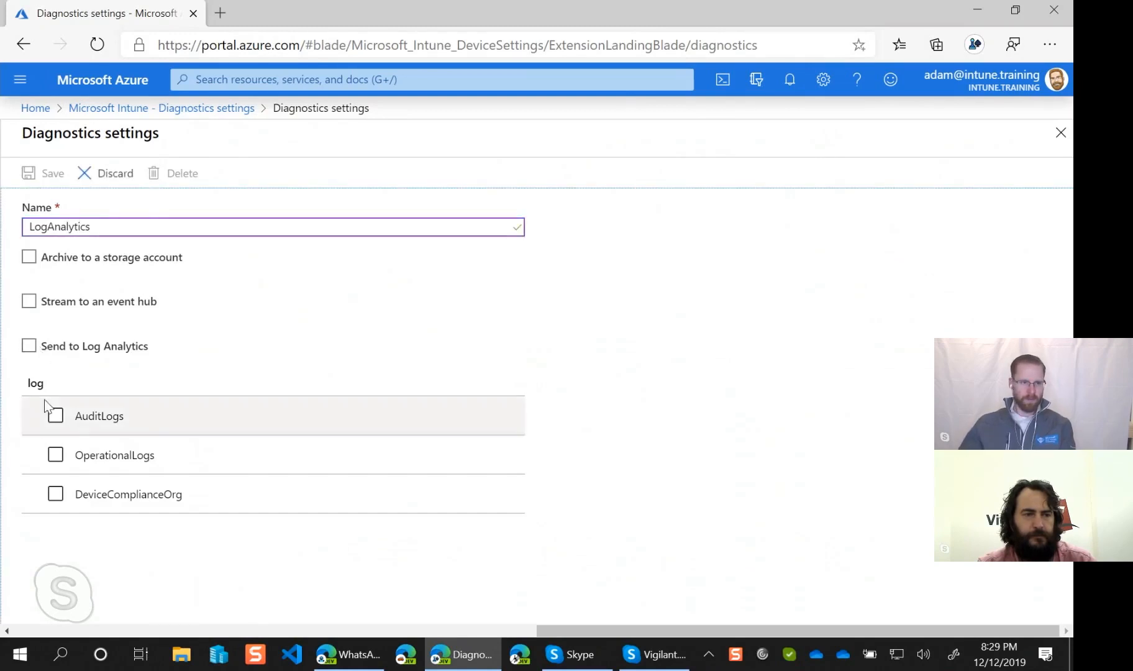
left_click(29, 346)
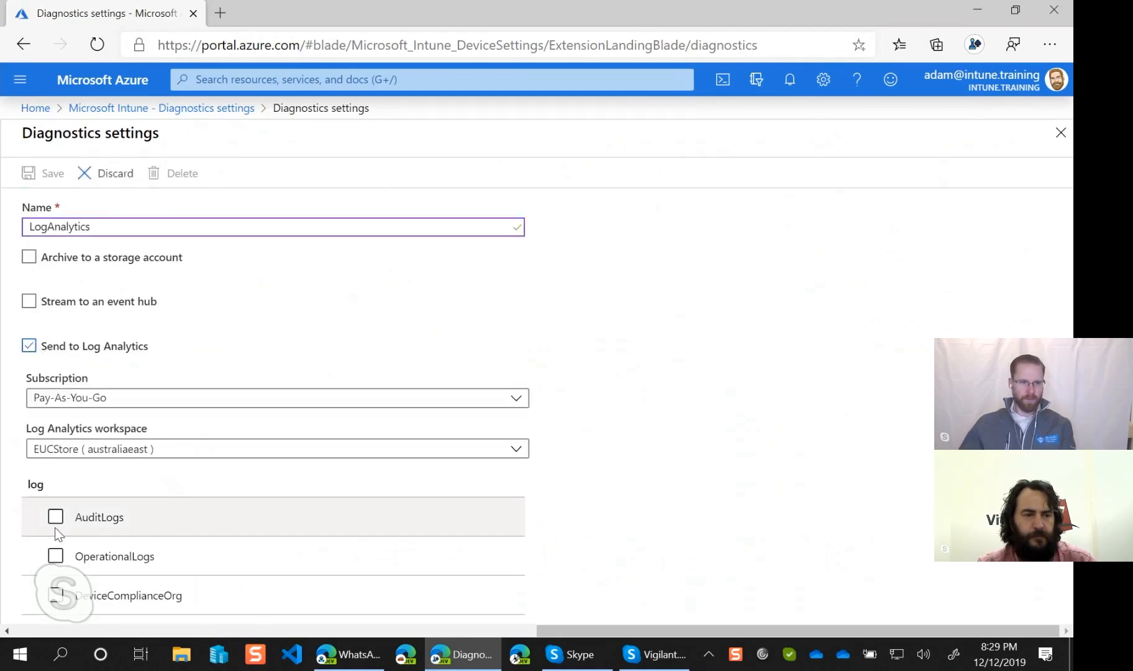
left_click(55, 555)
left_click(55, 595)
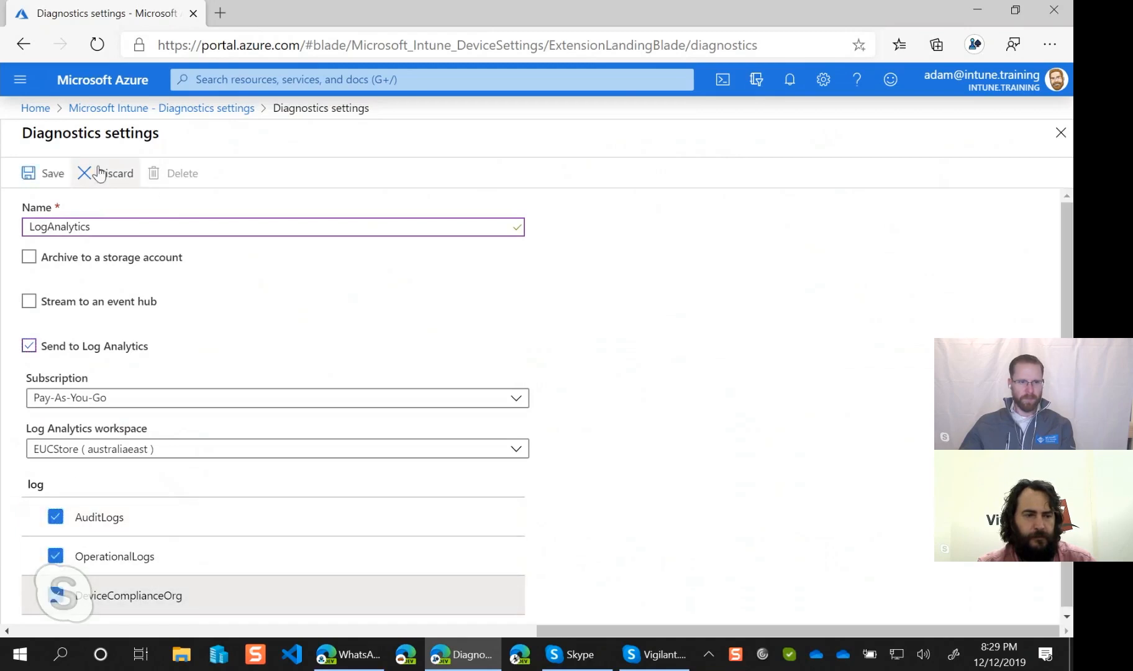
left_click(52, 174)
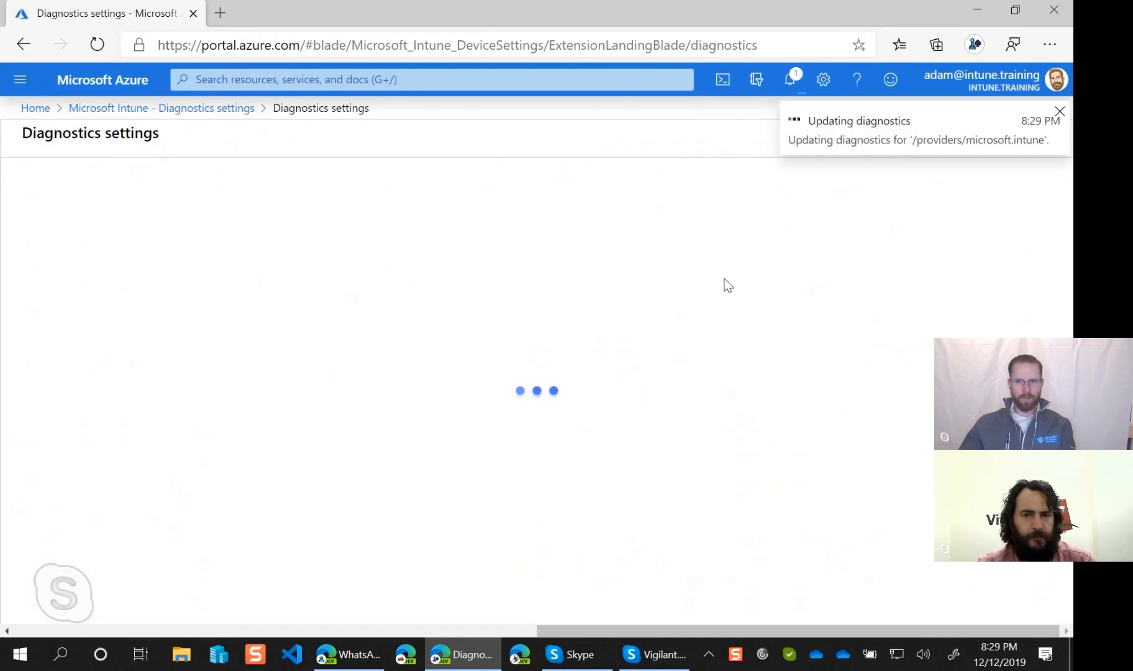
Check the portal notifications for the diagnostics update and return to the Intune diagnostics settings list
left_click(793, 82)
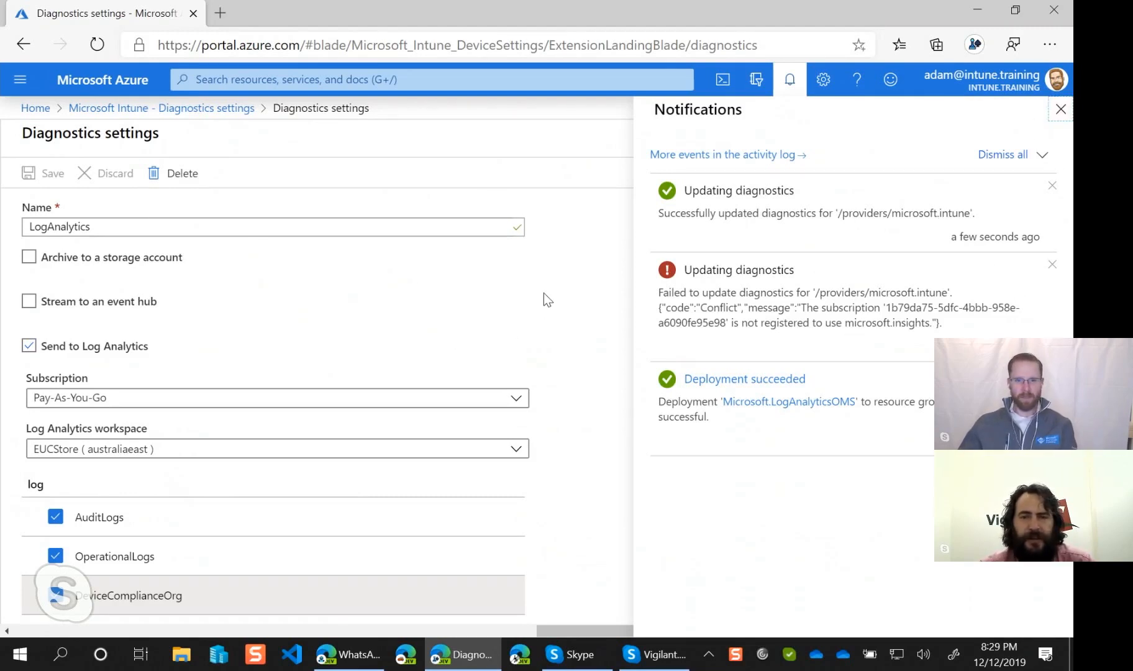
left_click(161, 108)
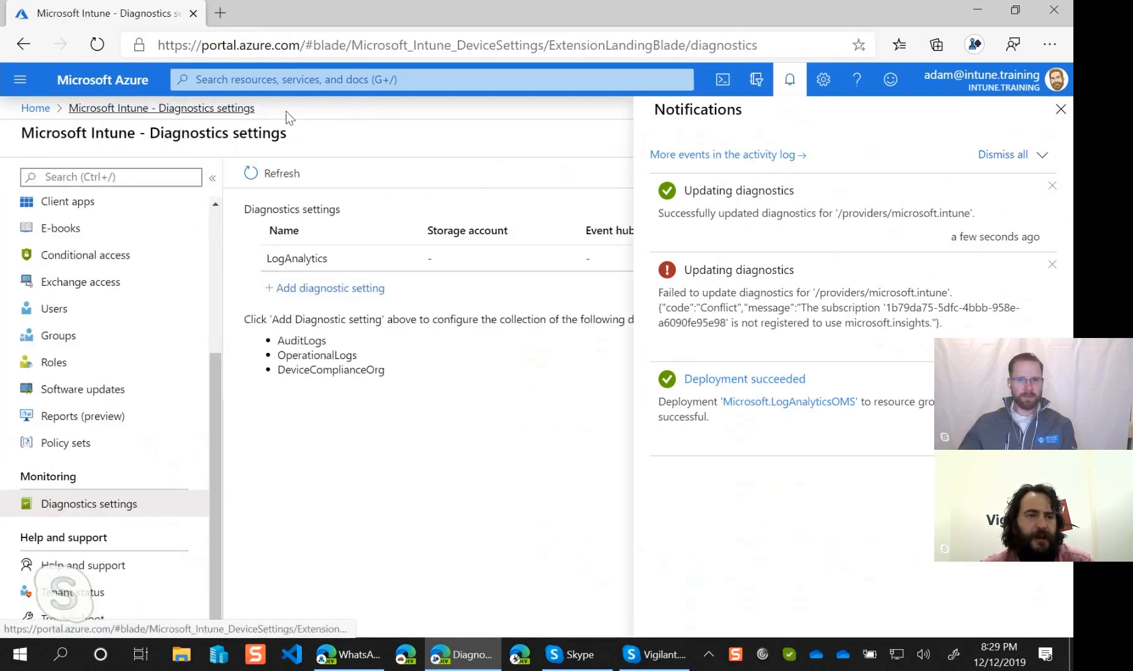
left_click(1061, 110)
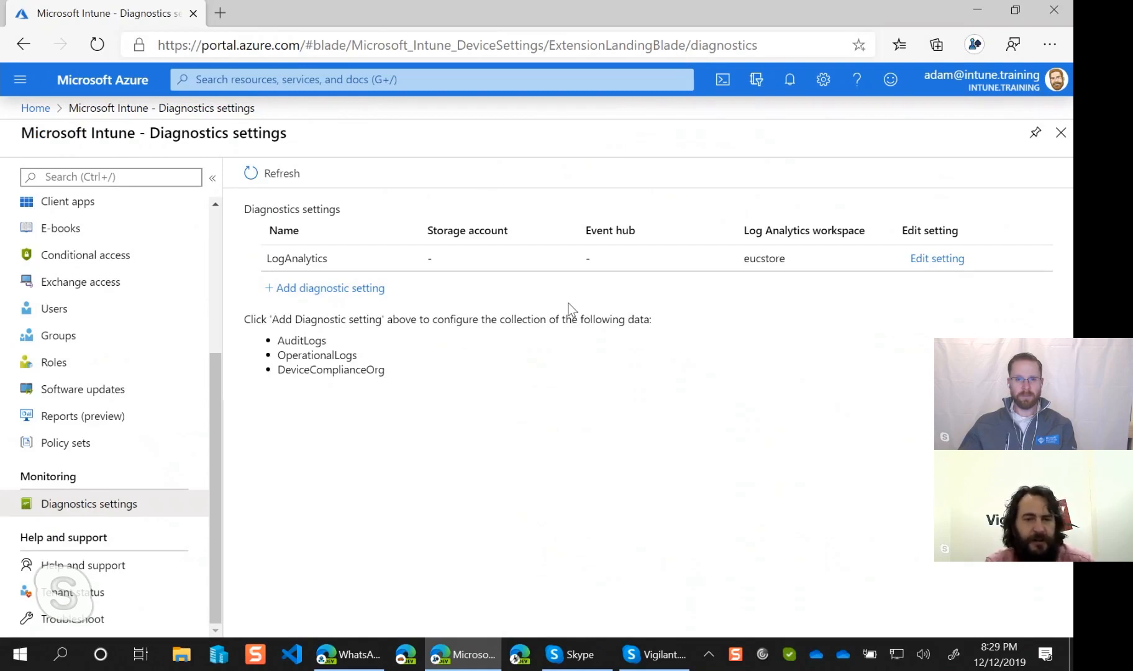
Open the list of device configuration profiles in Intune
left_click_drag(216, 417, 226, 239)
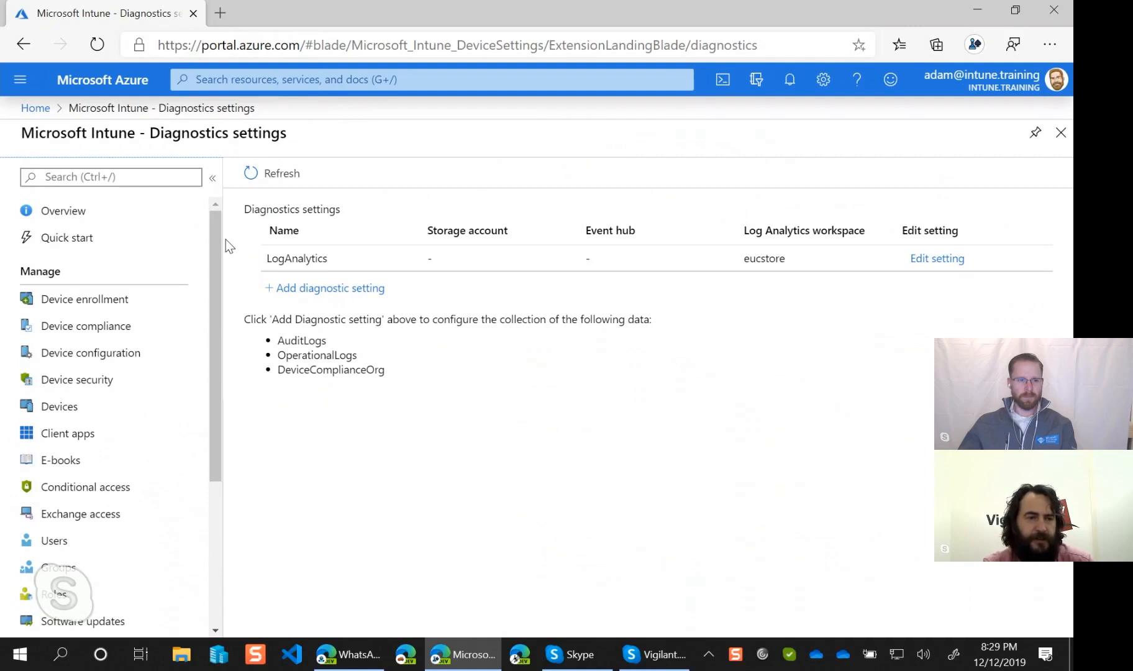
left_click(115, 362)
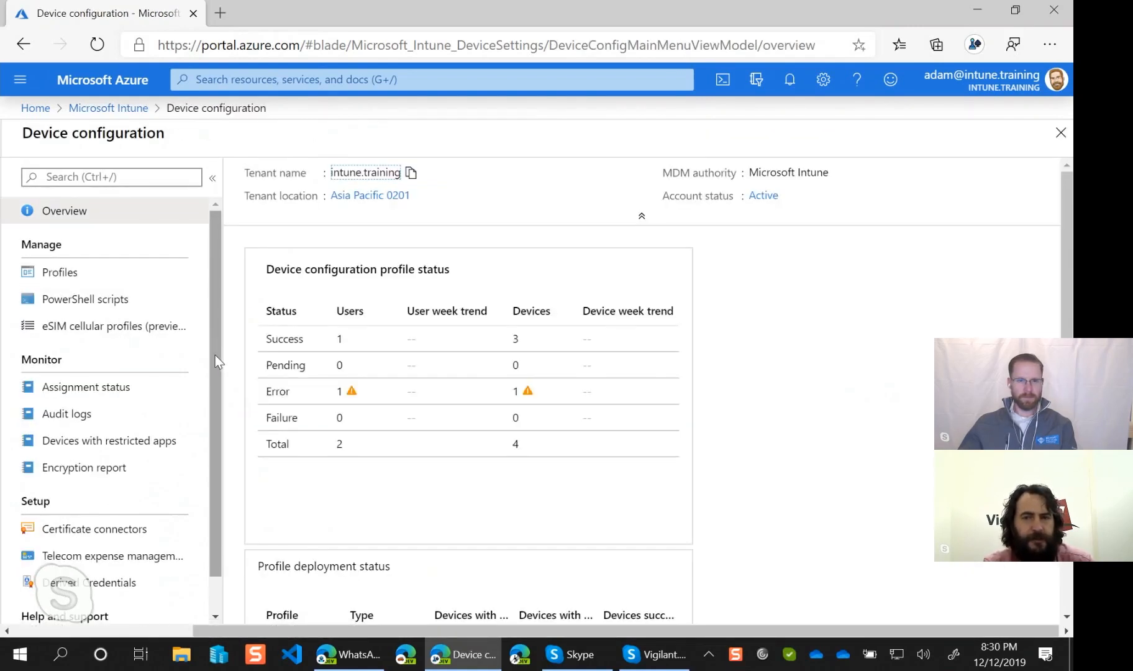
left_click(60, 274)
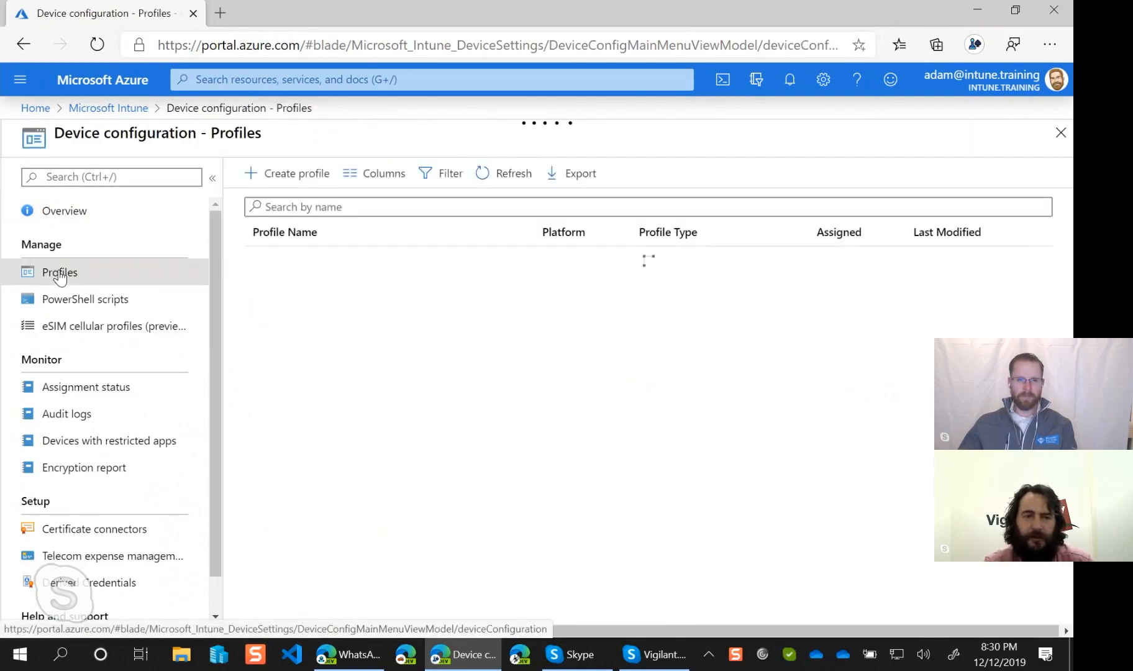
Create a device configuration profile named Demo for Windows 10 and later, using the Administrative Templates profile type
left_click(288, 179)
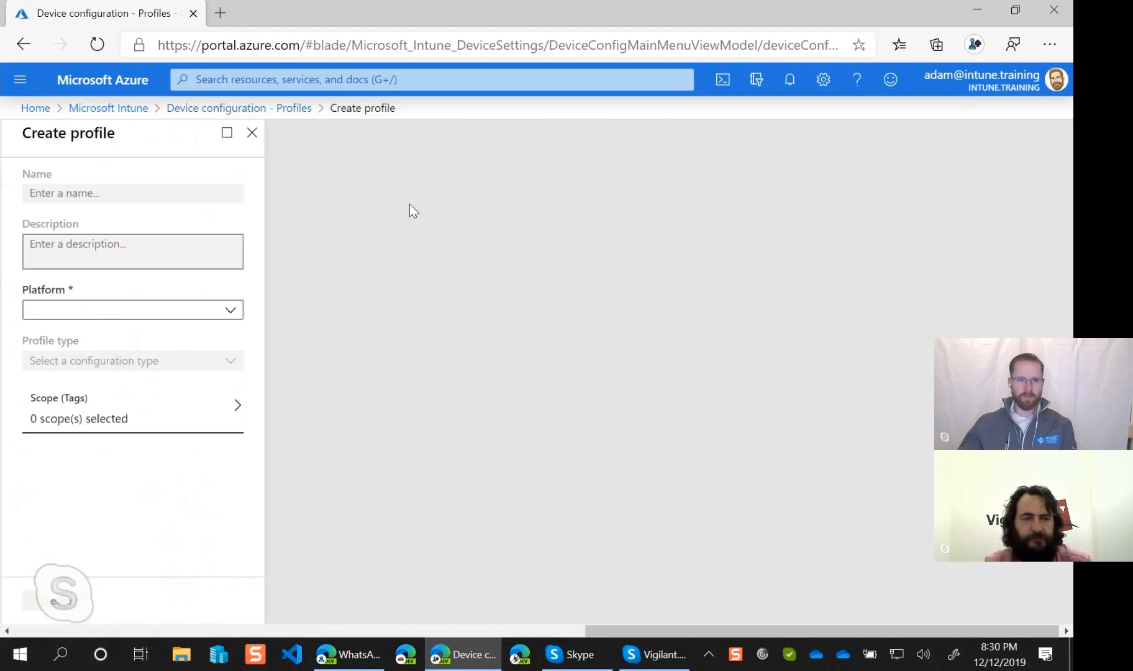
left_click(155, 192)
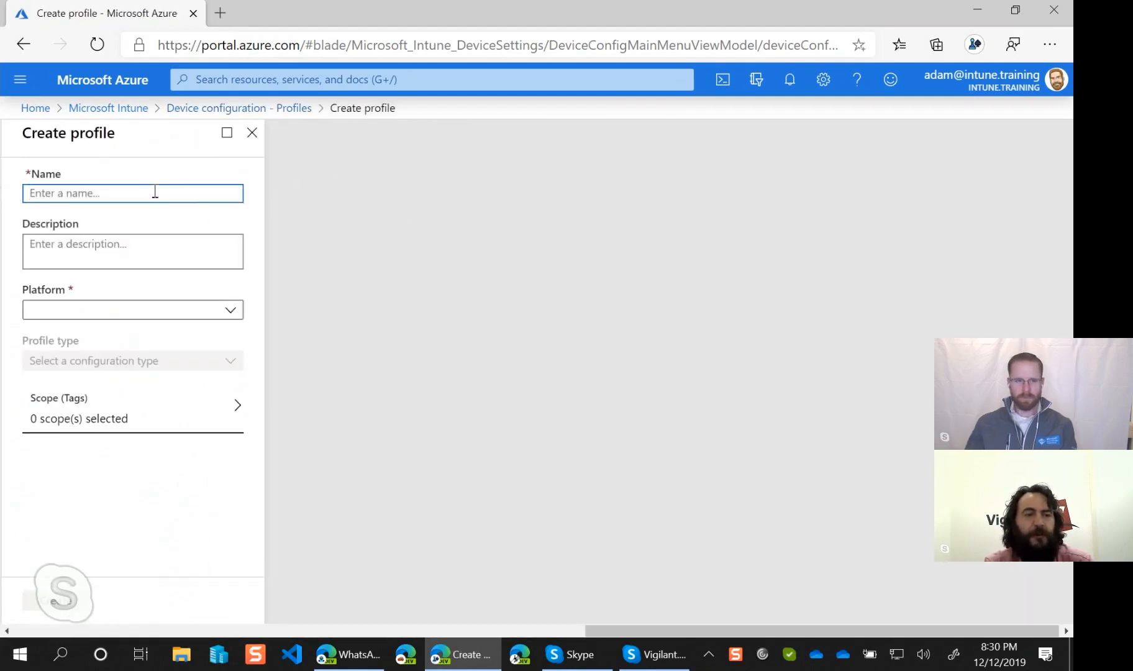
type("Demo")
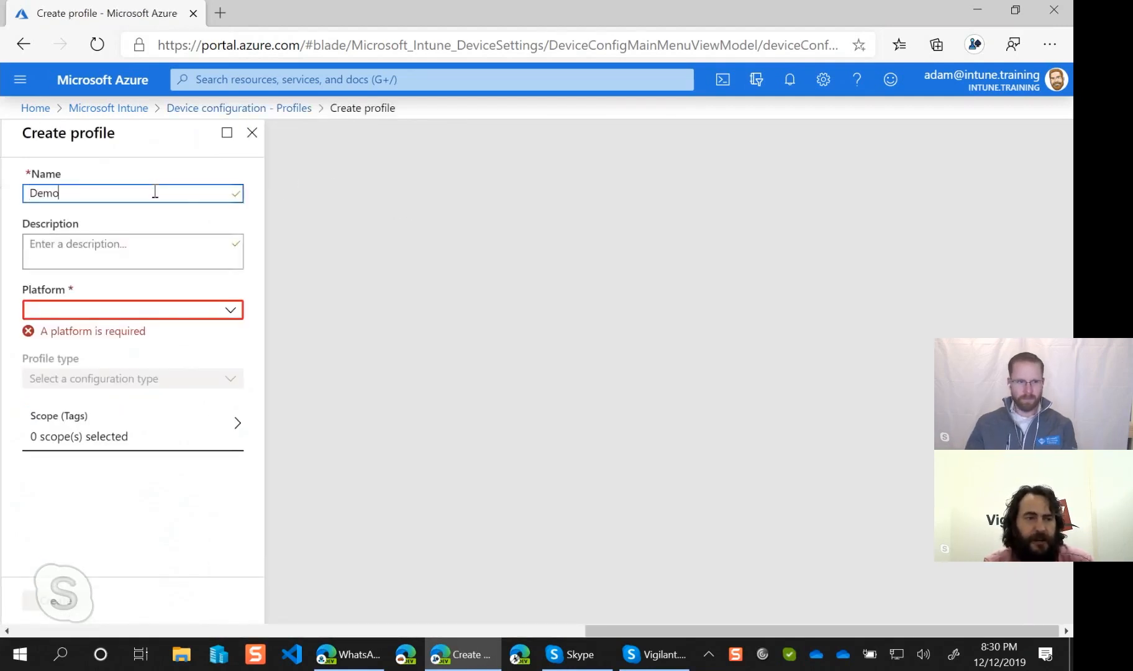
left_click(169, 310)
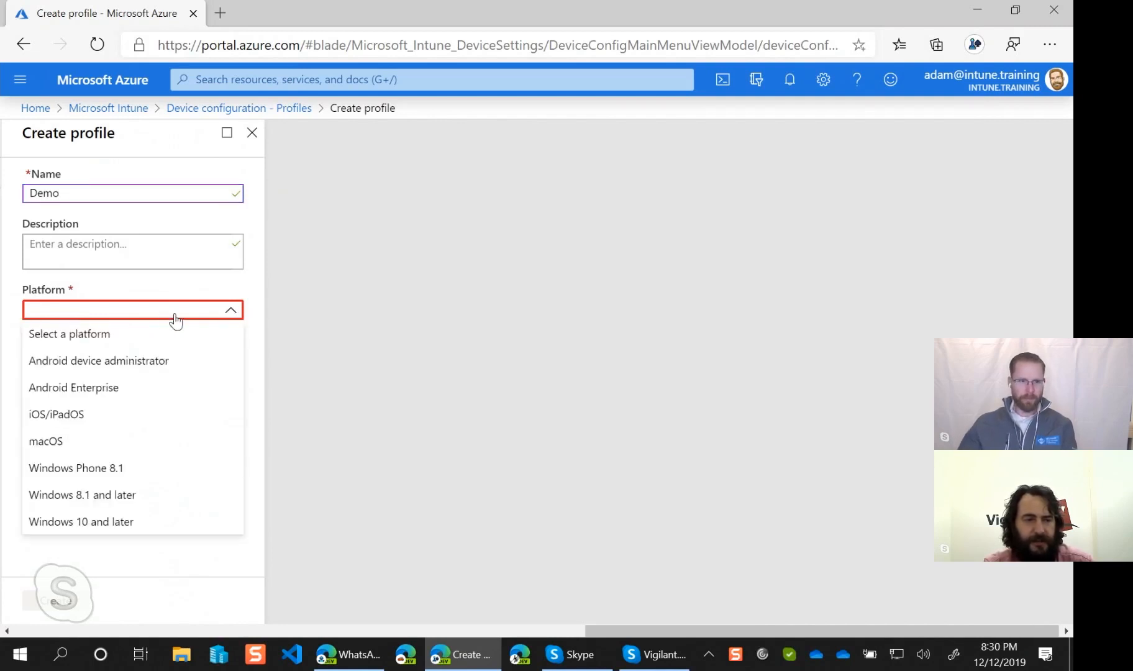
left_click(119, 524)
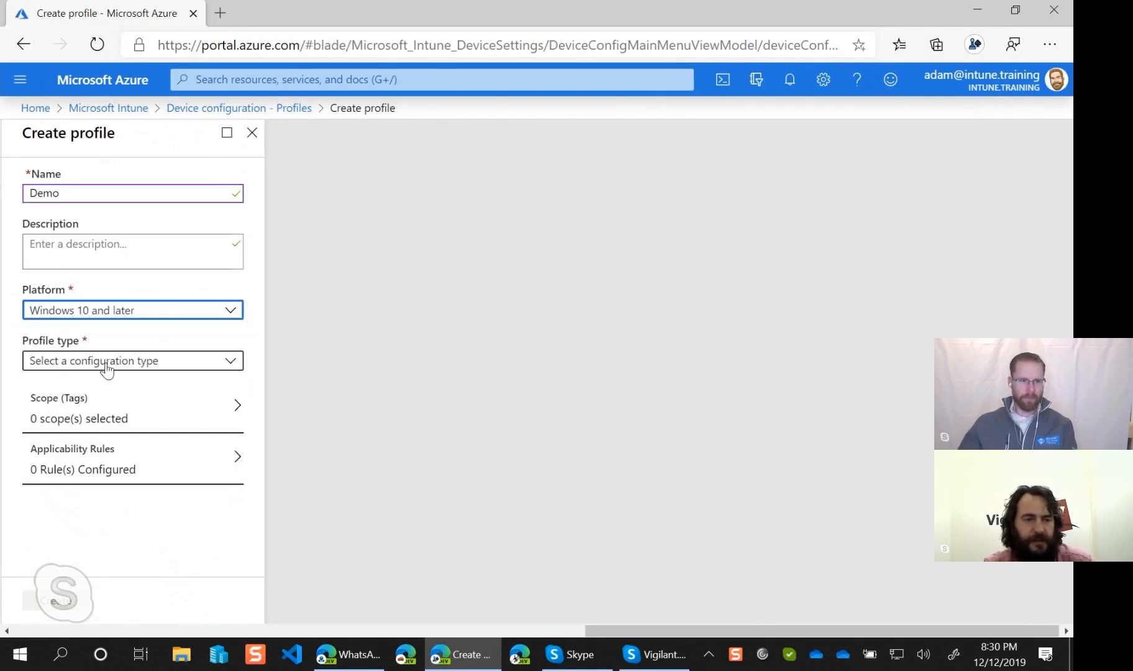
left_click(107, 368)
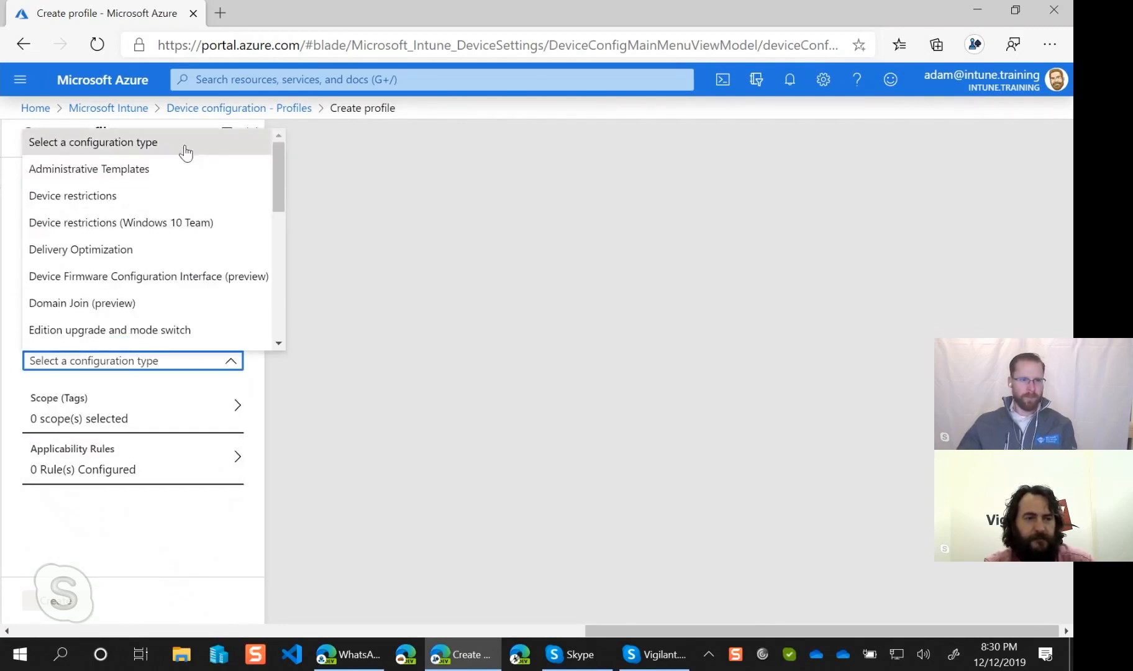
left_click(160, 169)
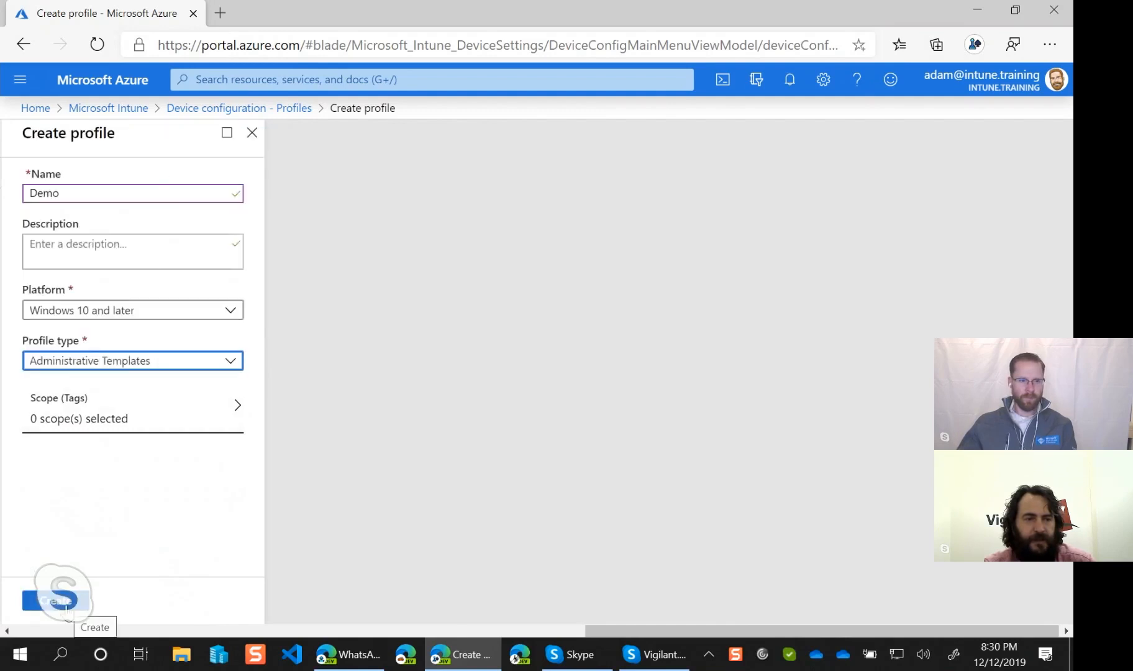
left_click(69, 608)
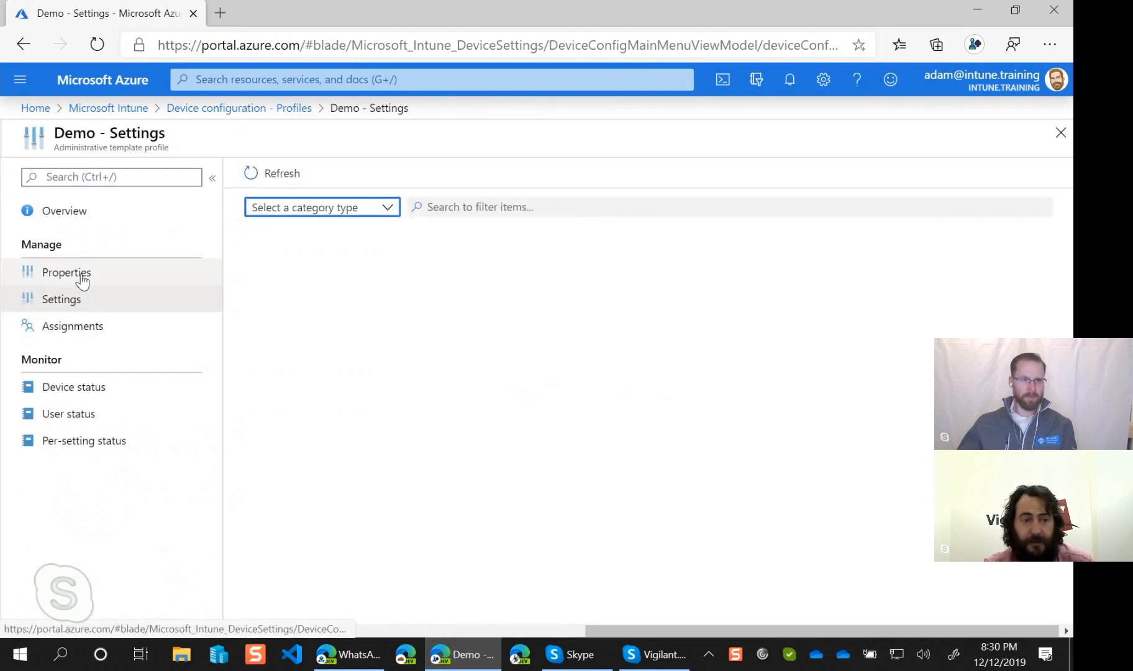
Enable the first "Access data sources across domains" device setting in the Demo profile's Windows category
left_click(390, 209)
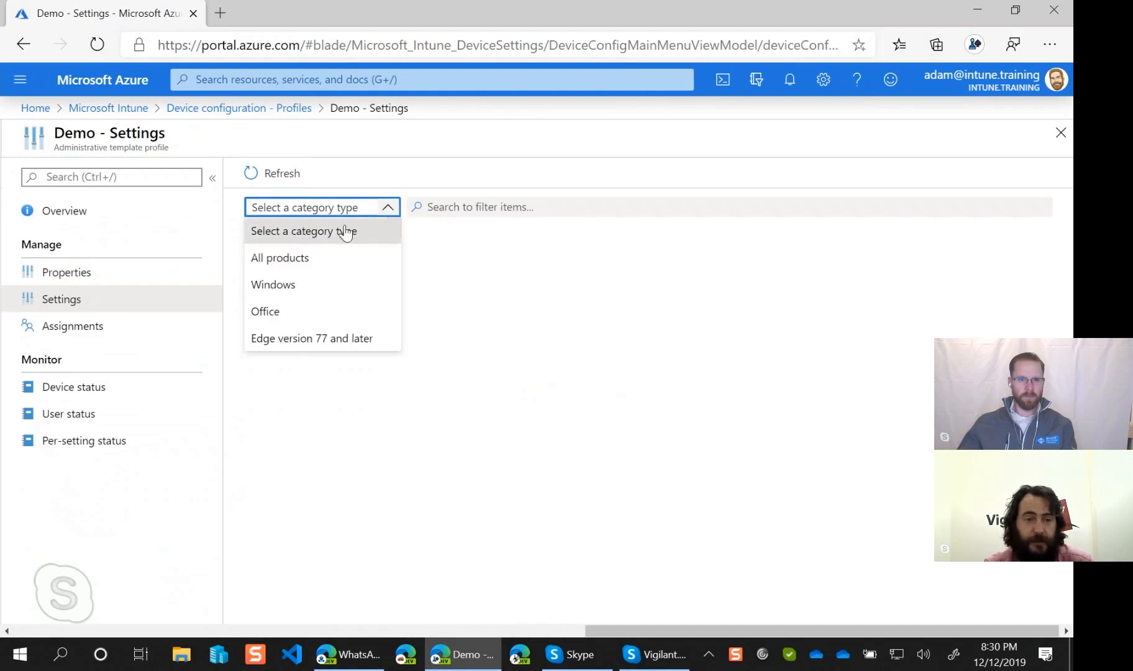
left_click(285, 284)
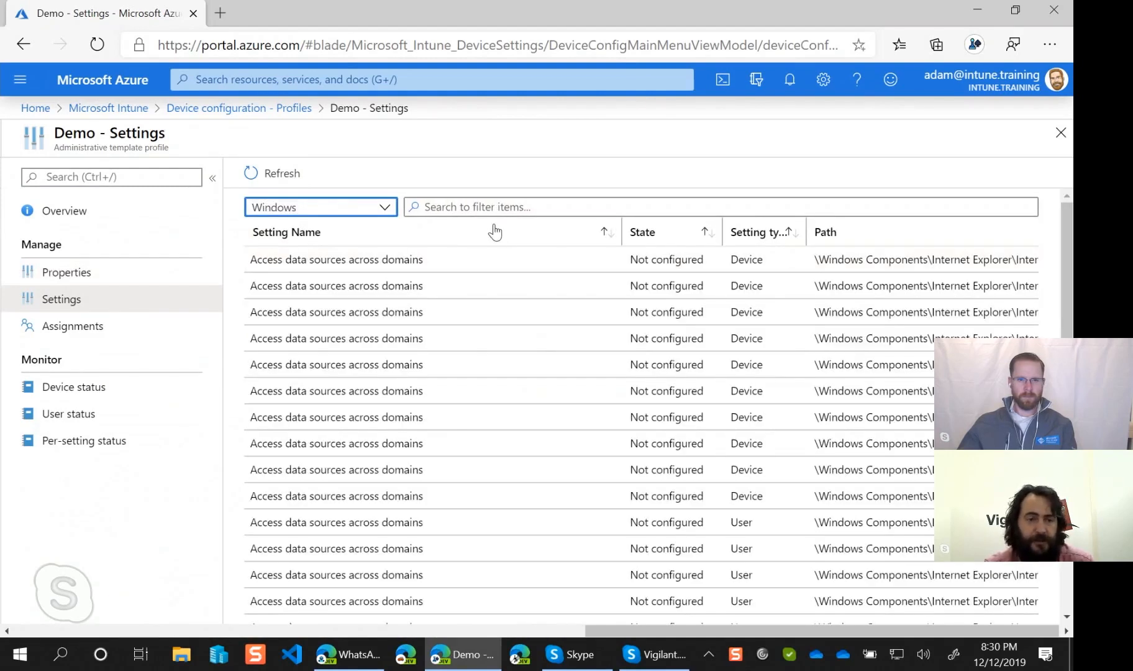
left_click(419, 264)
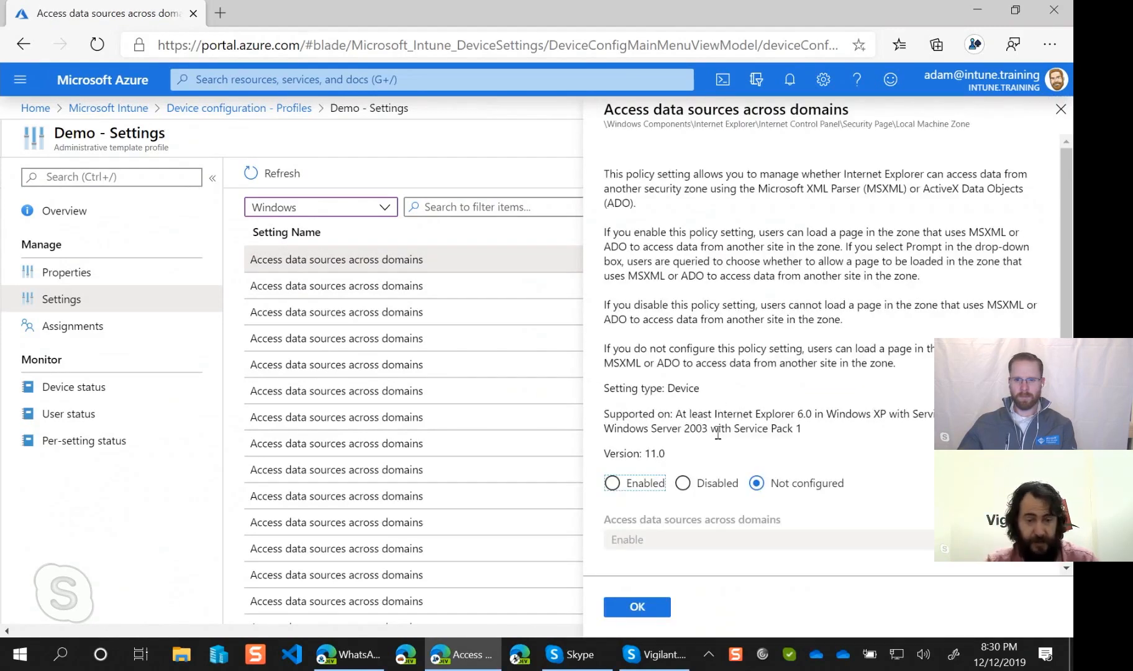
left_click(623, 483)
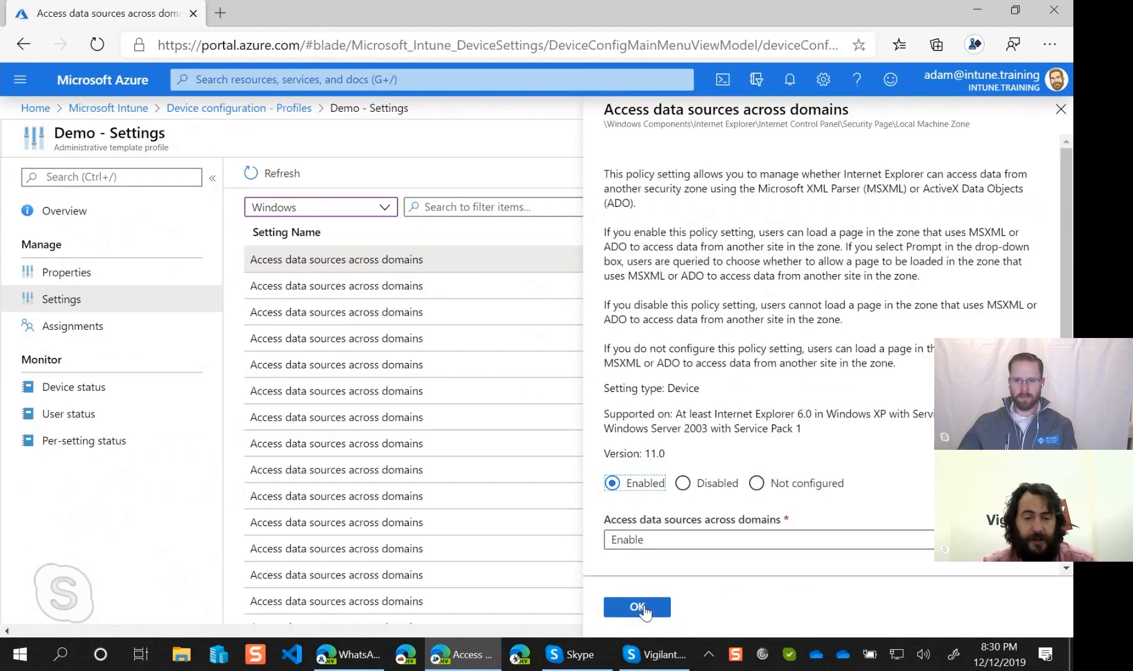
left_click(639, 608)
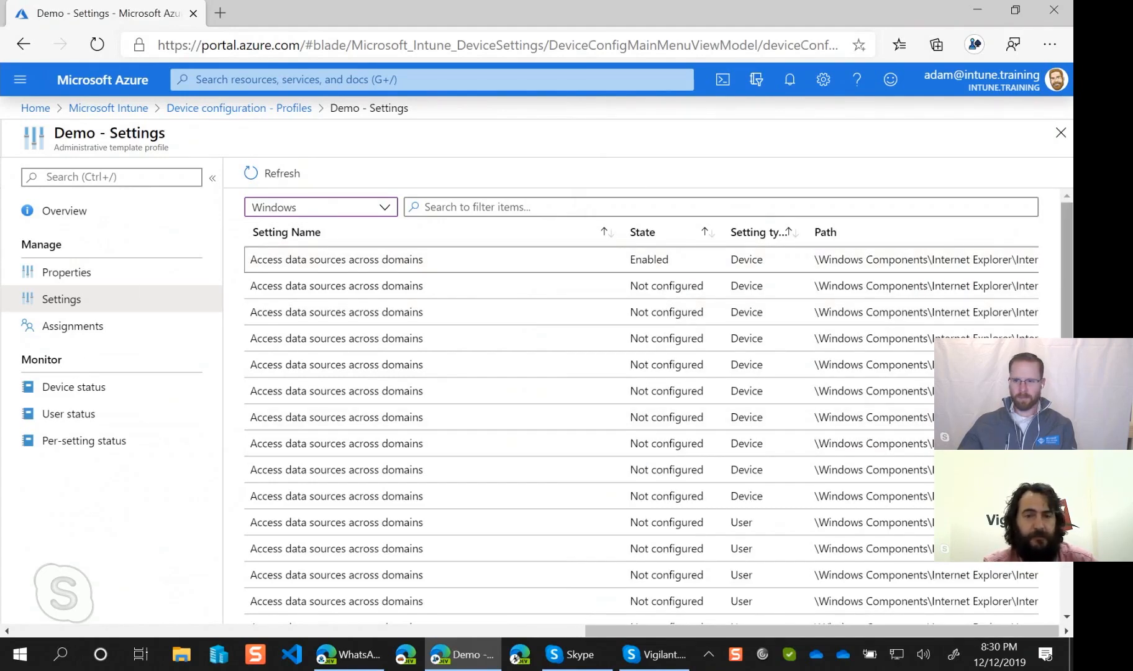
scroll(749, 214, "down", 5)
scroll(665, 245, "up", 5)
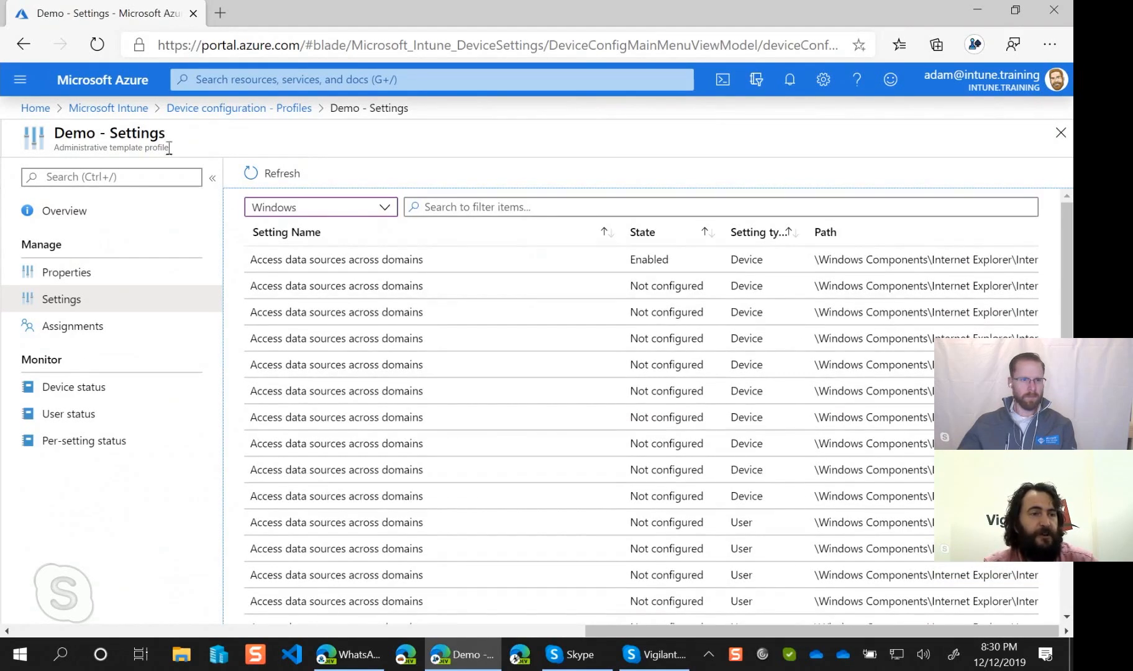
Leave the Demo profile and open the Logs page of the EUCStore Log Analytics workspace
left_click(257, 118)
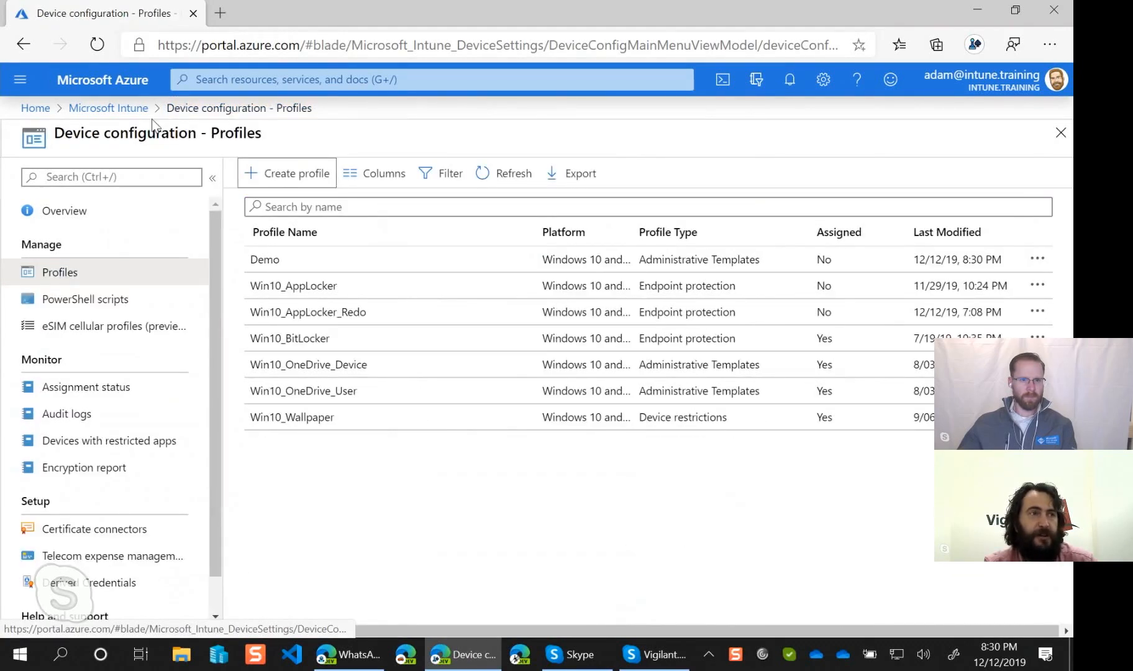
left_click(34, 108)
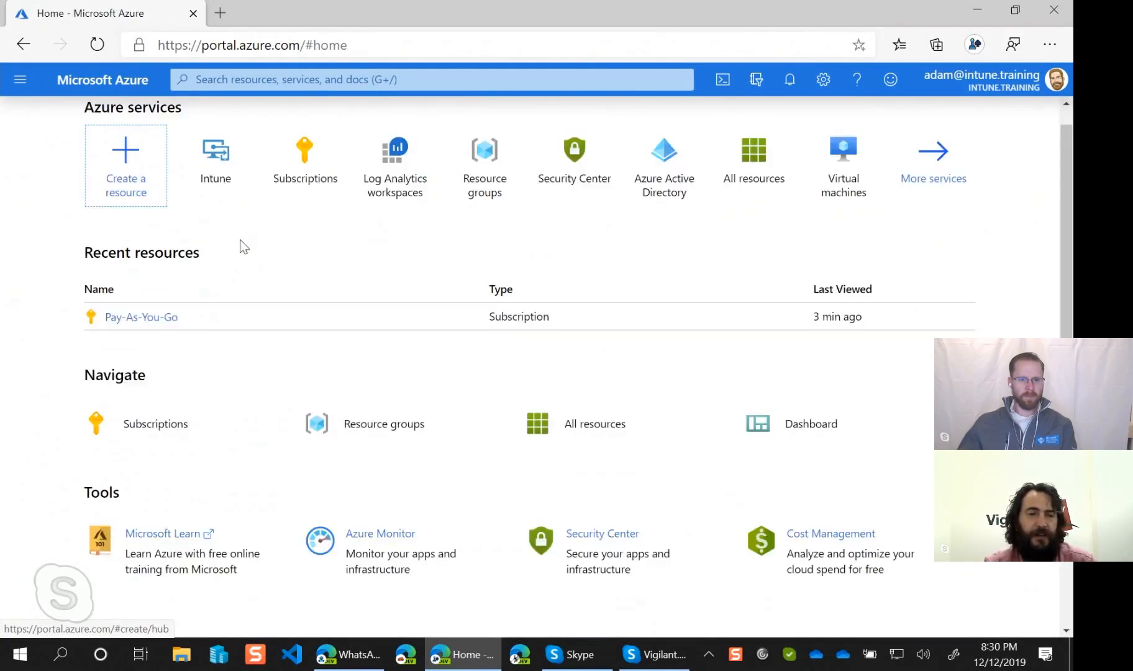
left_click(407, 199)
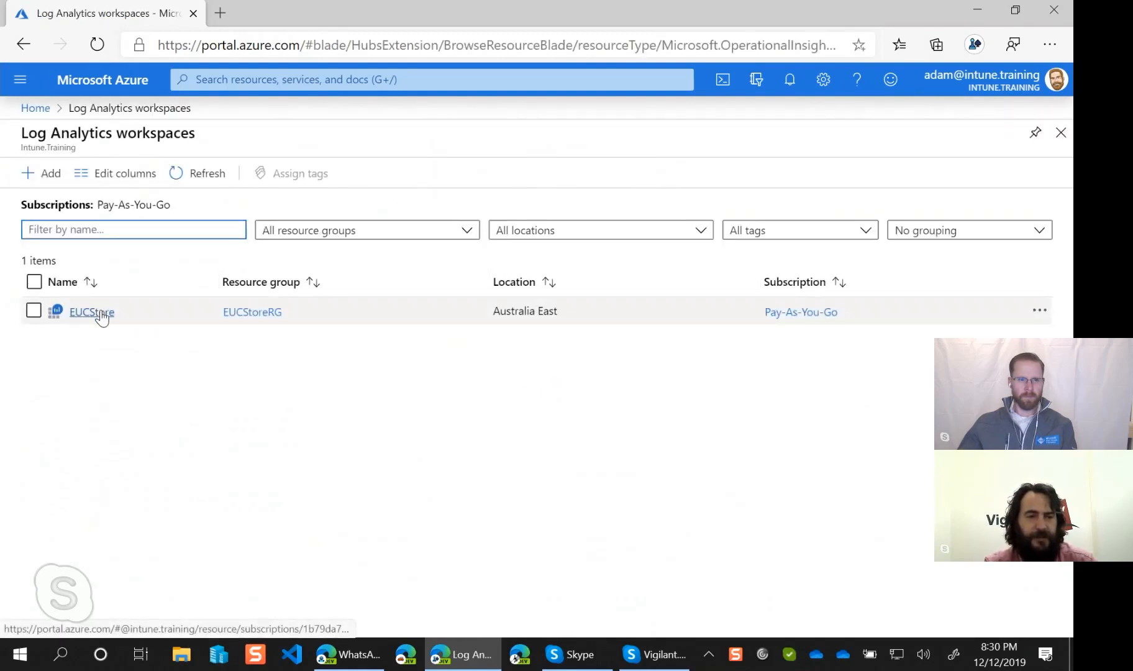
left_click(101, 315)
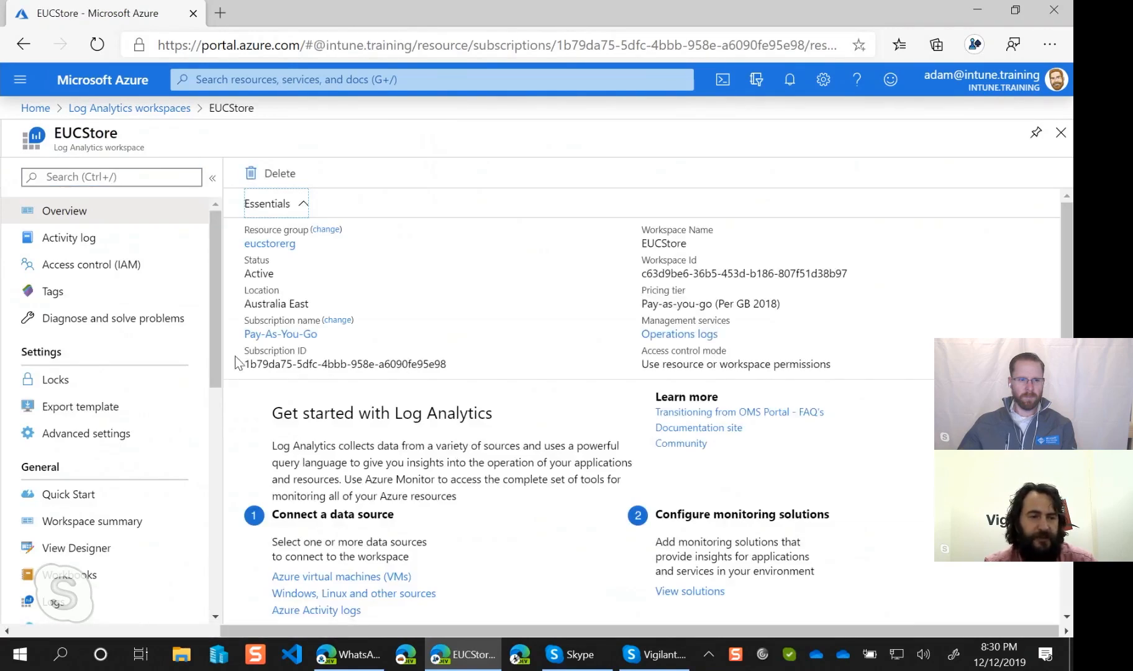
left_click_drag(216, 347, 217, 452)
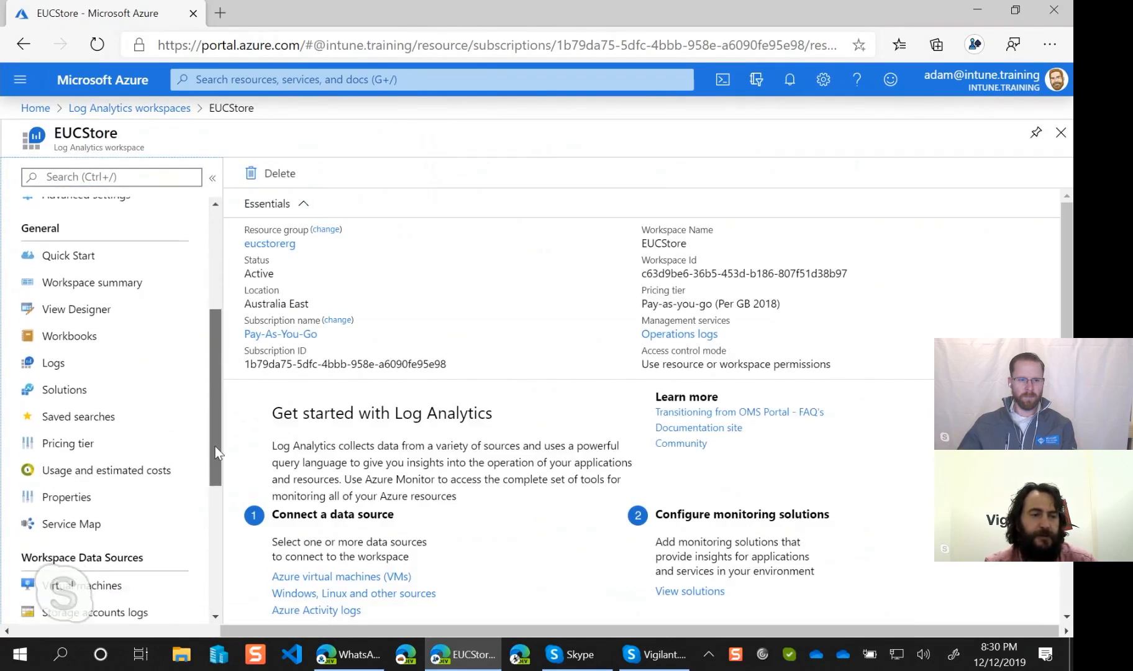
left_click(69, 353)
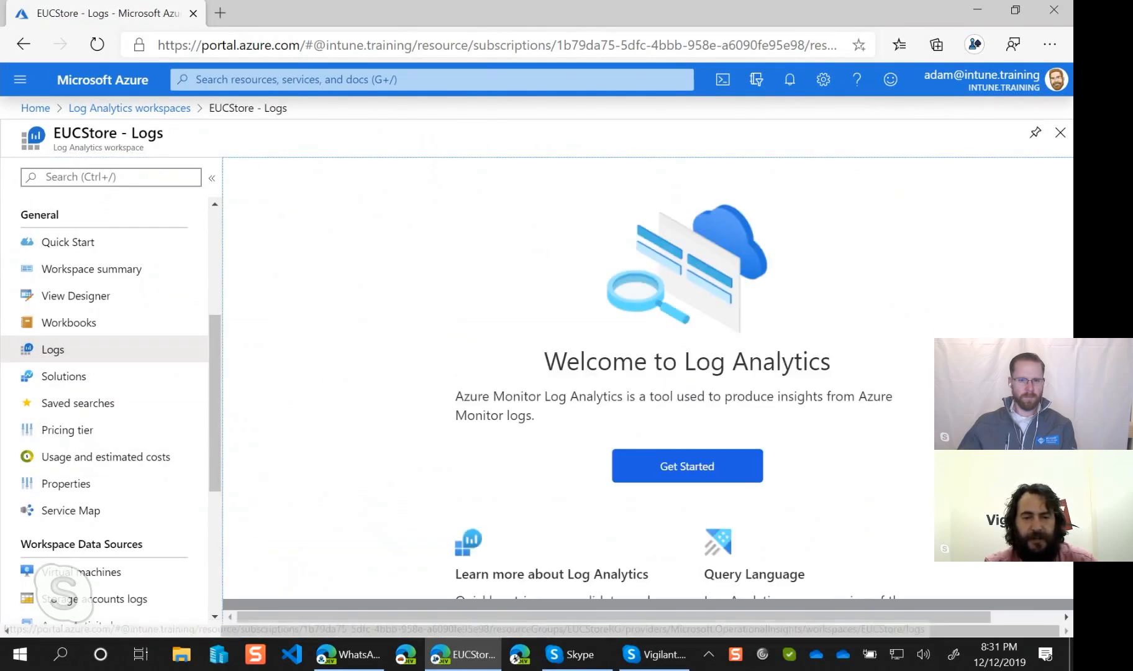
Start the Log Analytics query editor, dismiss its introduction, and expand the LogManagement tables to find the Intune ones
left_click(670, 468)
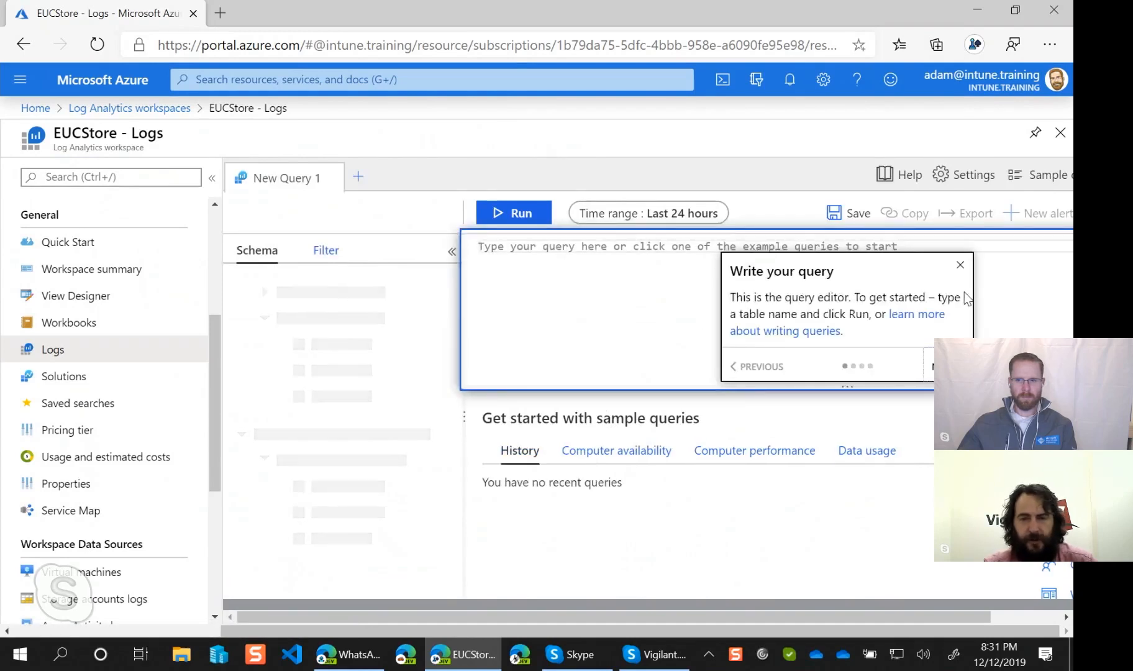
left_click(960, 266)
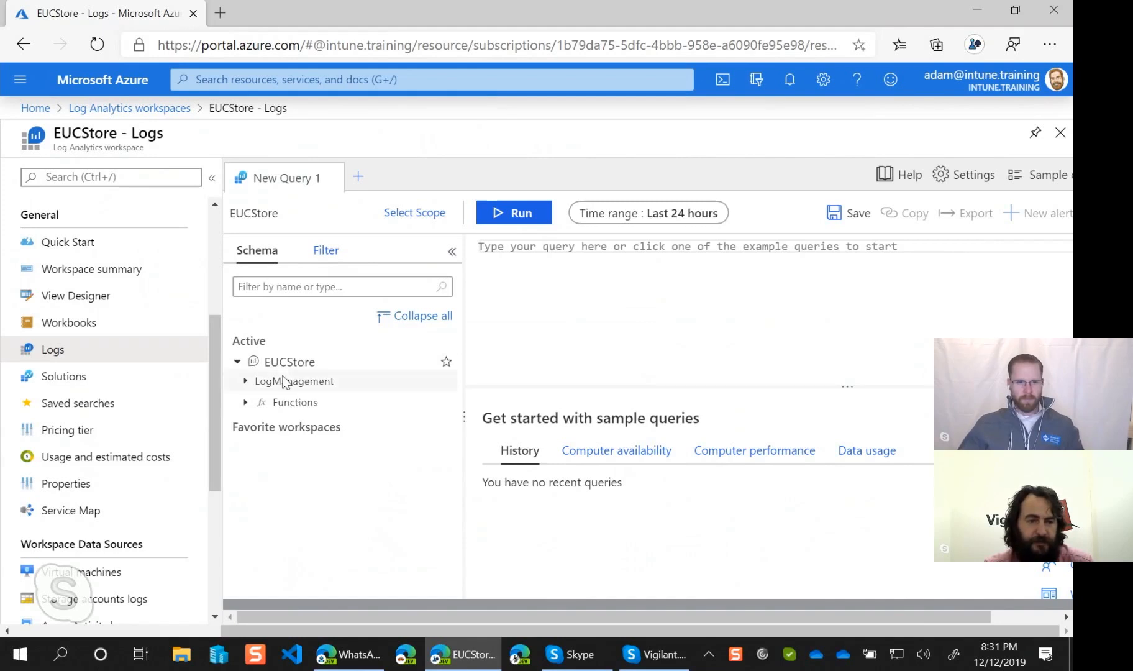
left_click(245, 382)
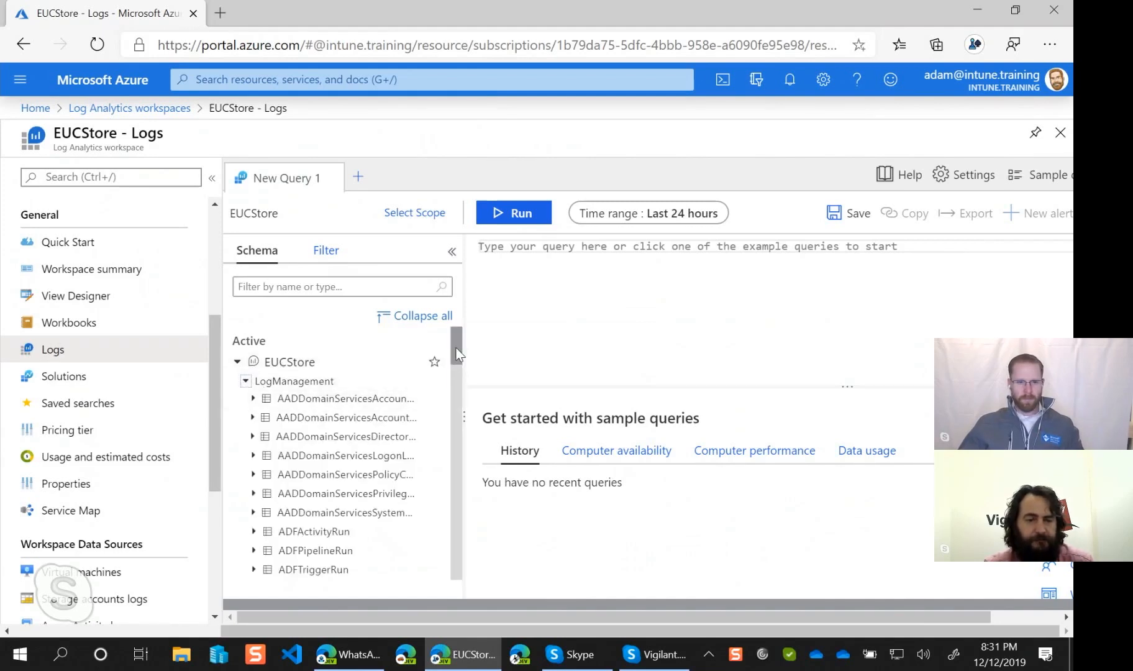
left_click_drag(457, 354, 457, 518)
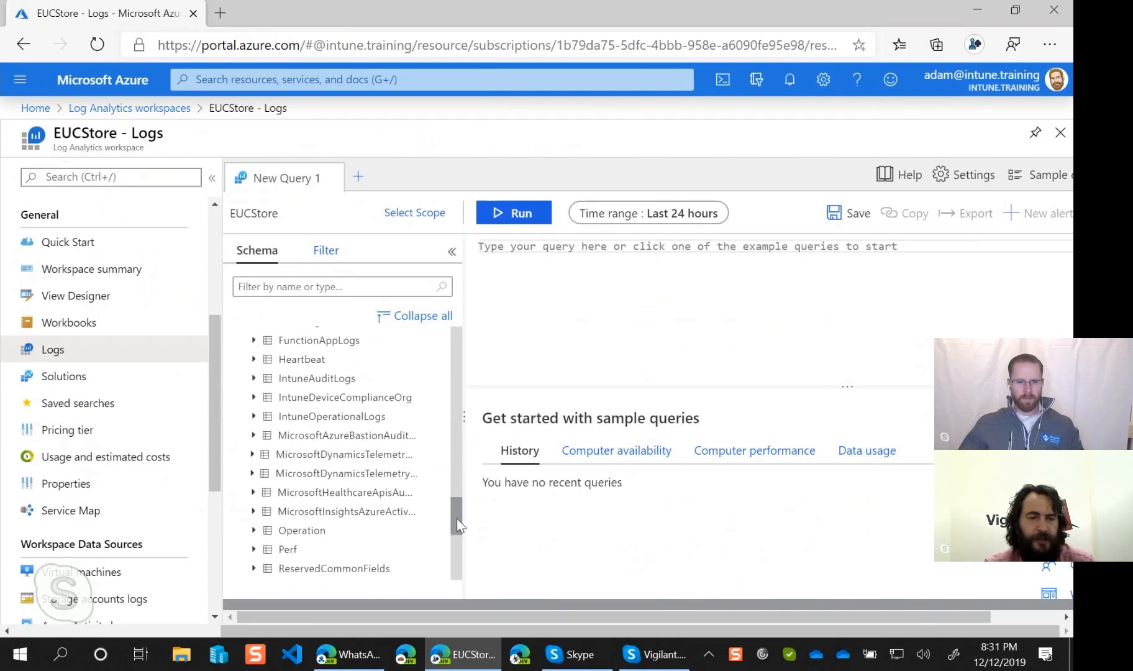
Query the IntuneAuditLogs table for the last 24 hours and expand its columns in the schema
left_click(329, 380)
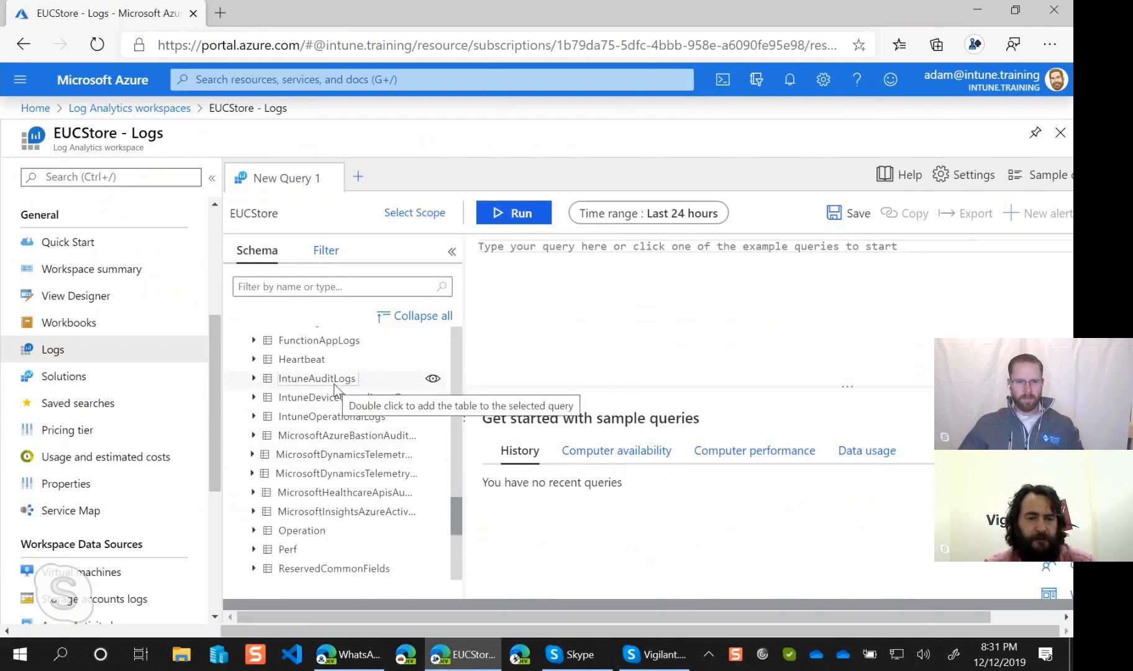
left_click(514, 294)
type("Int")
key("Return")
key("Return")
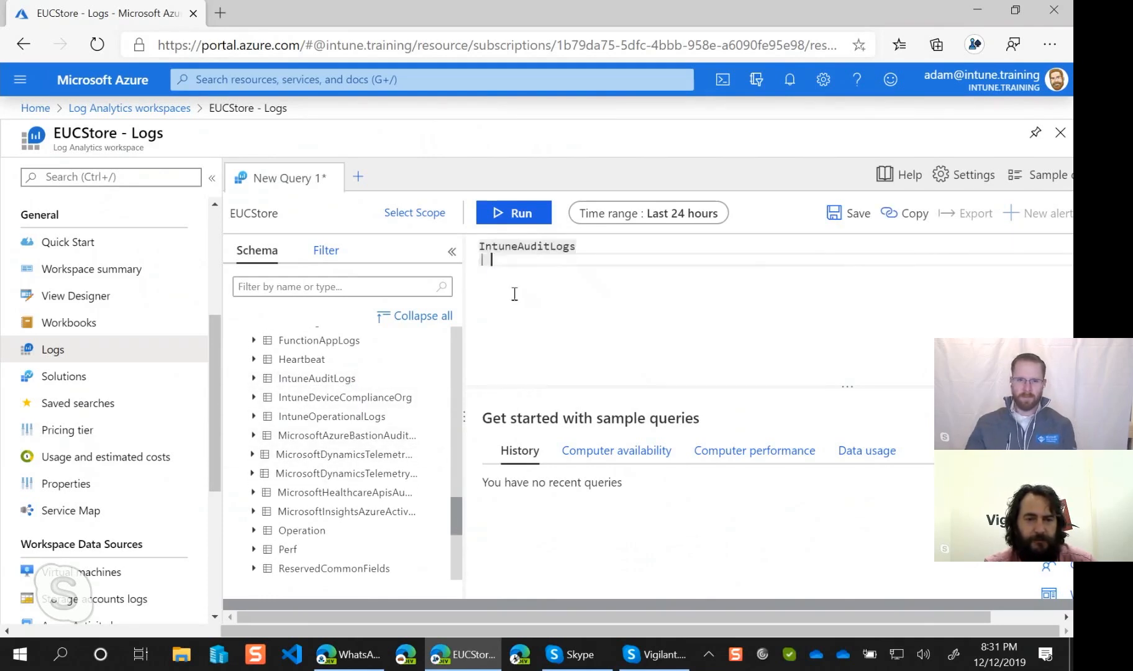
key("BackSpace")
key("BackSpace")
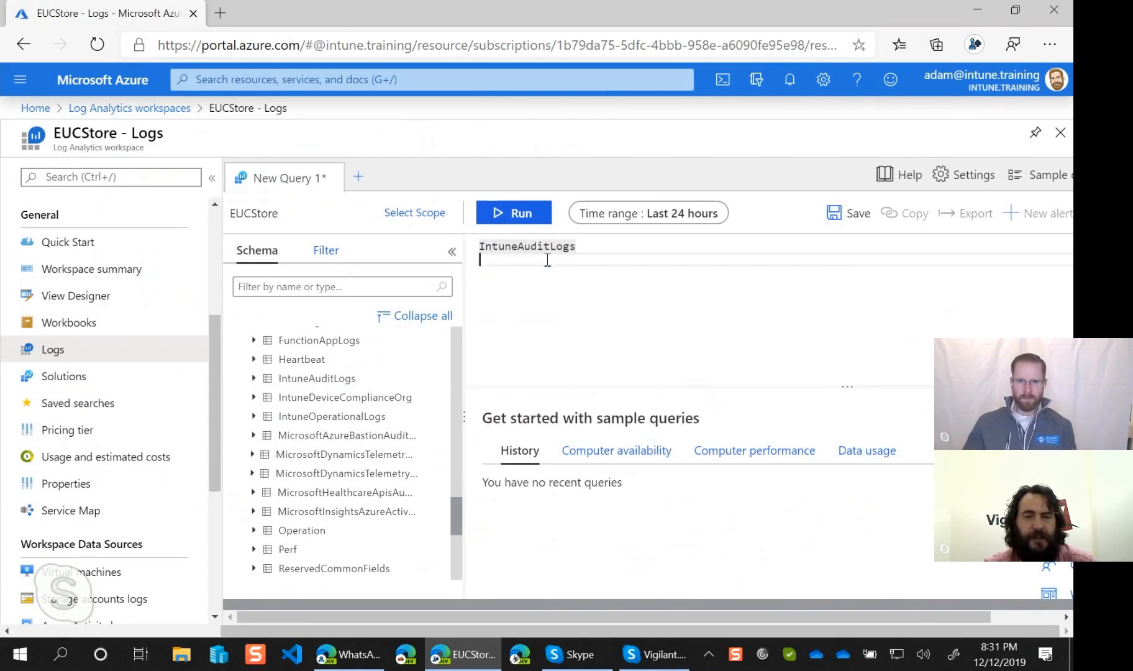
left_click(524, 221)
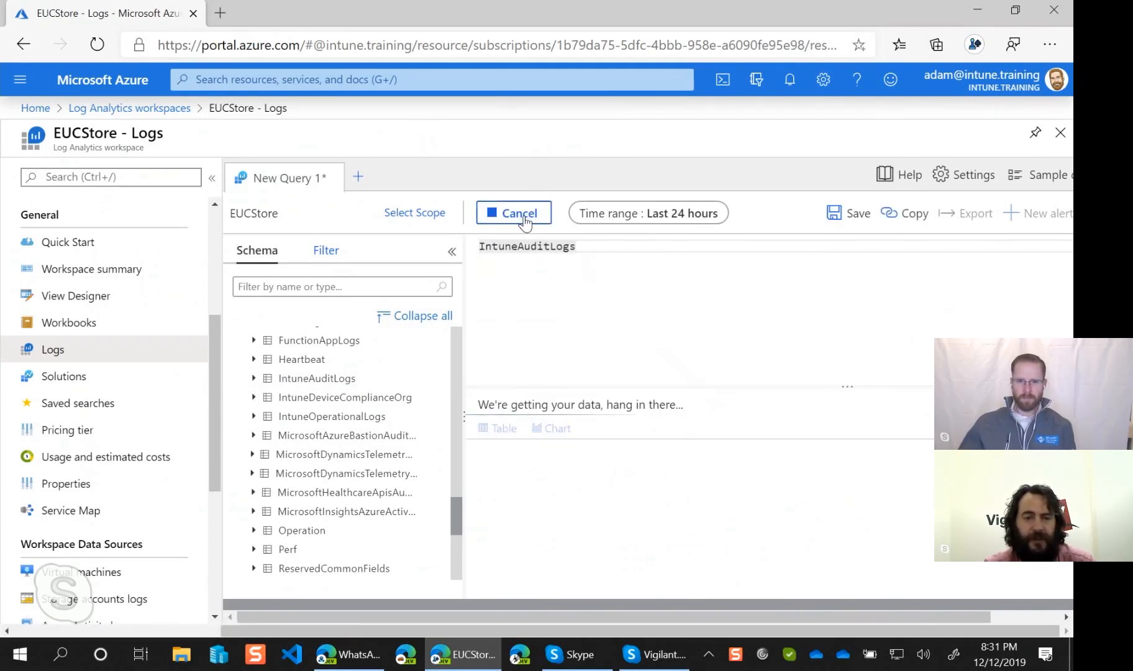
left_click_drag(689, 388, 672, 316)
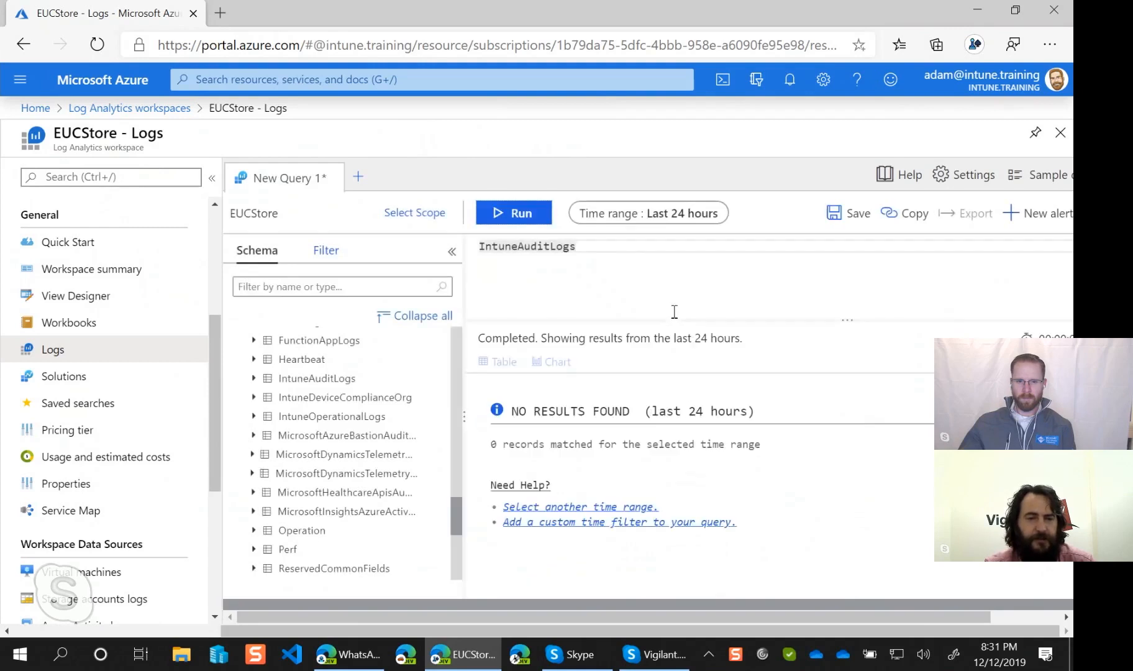
left_click(255, 380)
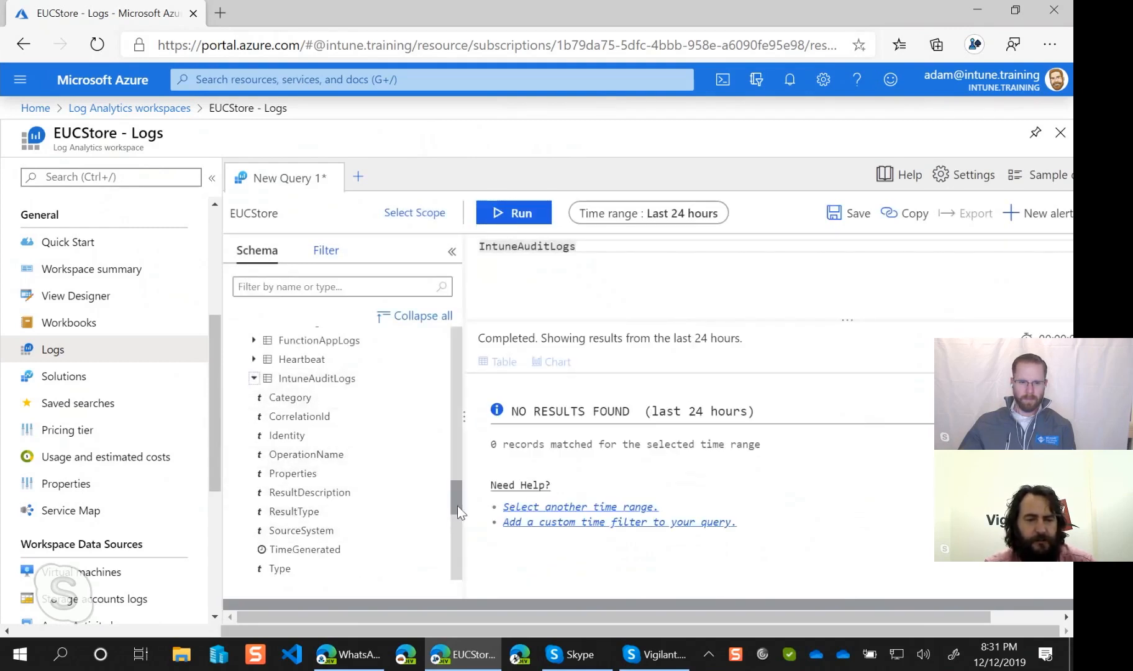
left_click_drag(457, 506, 464, 513)
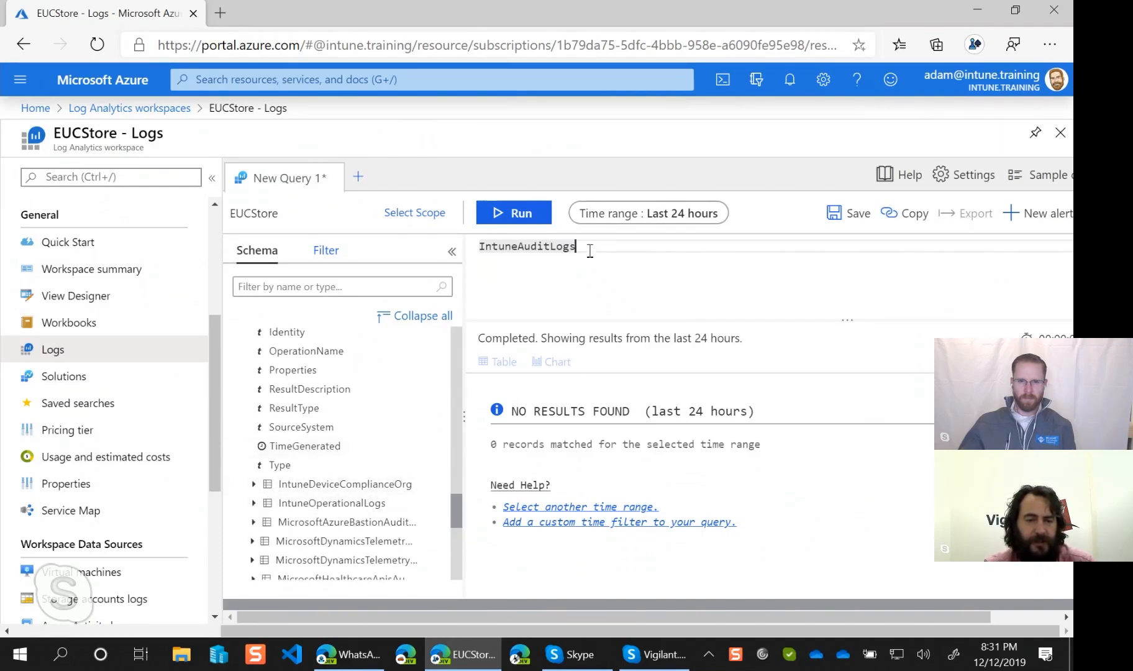
Replace the query with the IntuneOperationalLogs table and run it for the last 24 hours
key("ctrl+a")
key("BackSpace")
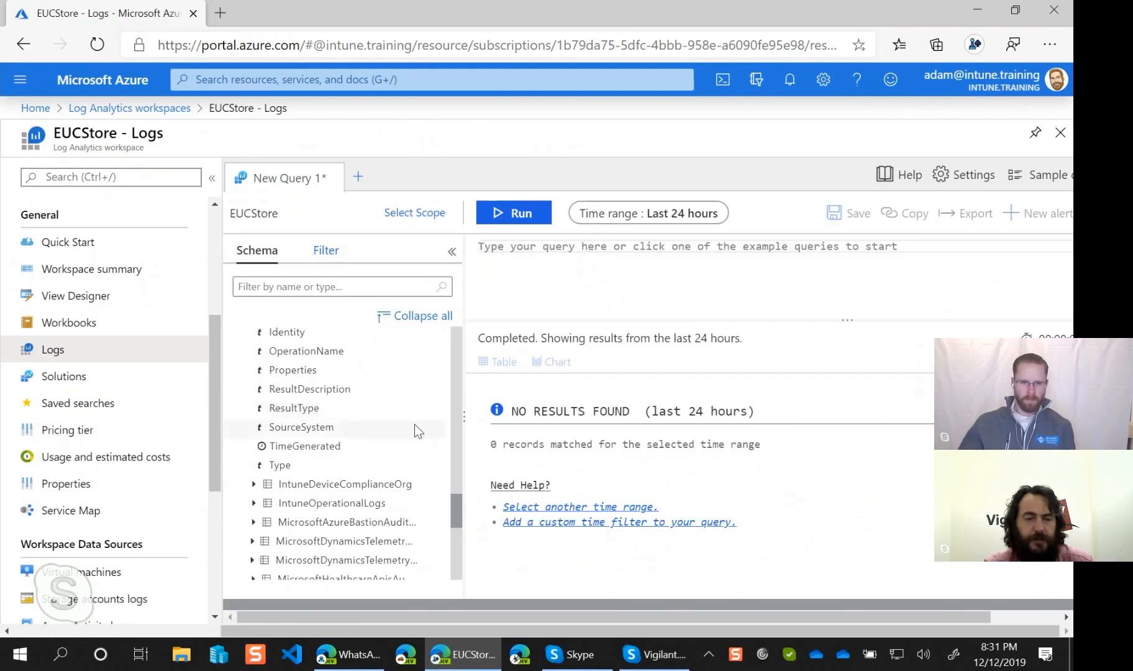
double_click(362, 504)
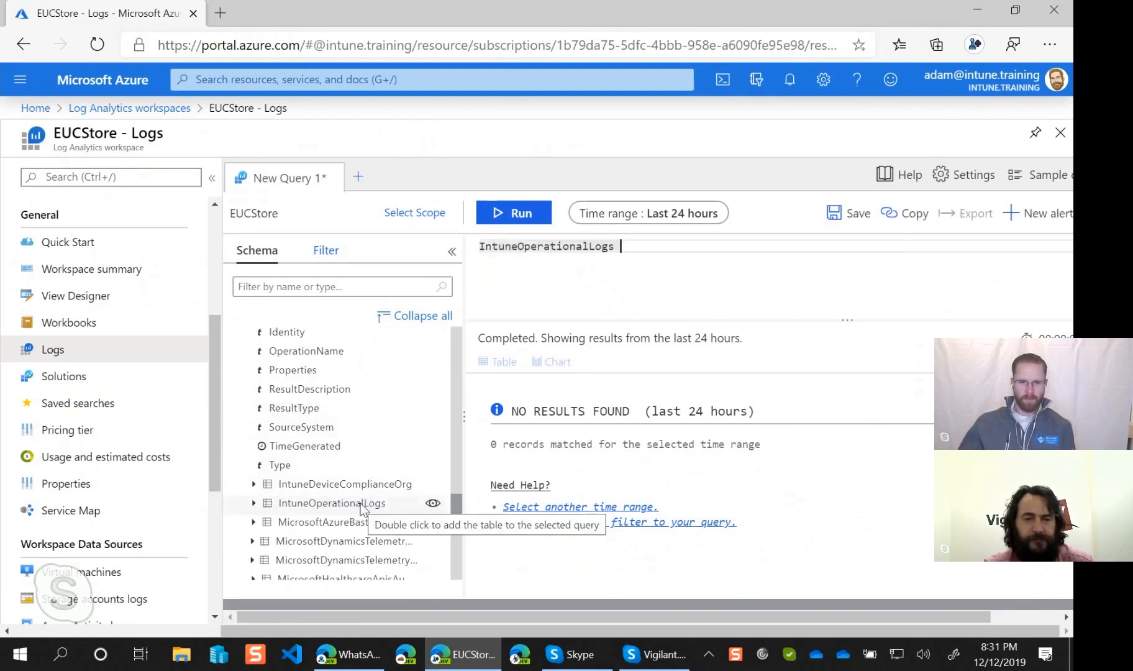
left_click(511, 217)
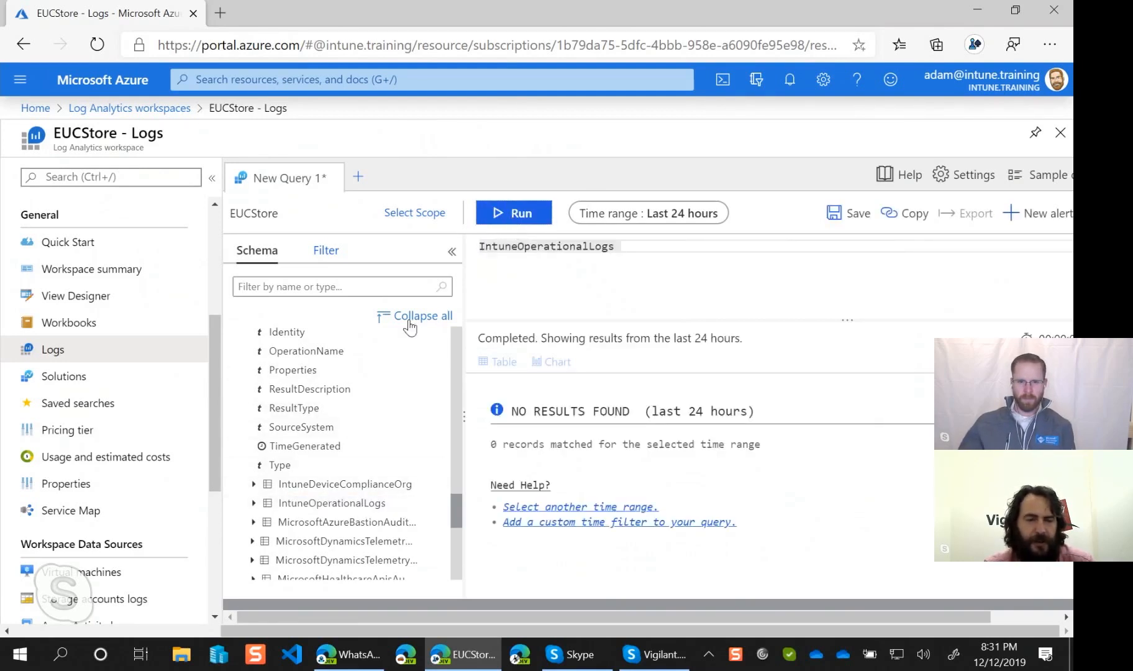
Clear the query, run IntuneAuditLogs again, look through the remaining tables in the schema, and rerun the query
left_click(650, 266)
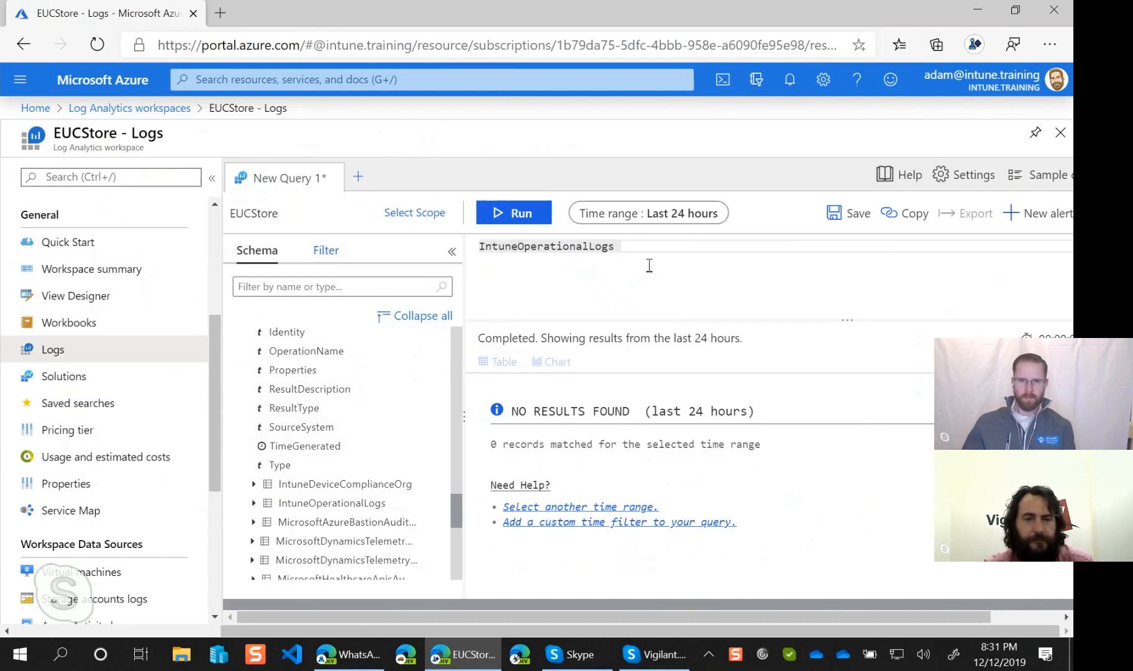
key("ctrl+a")
key("BackSpace")
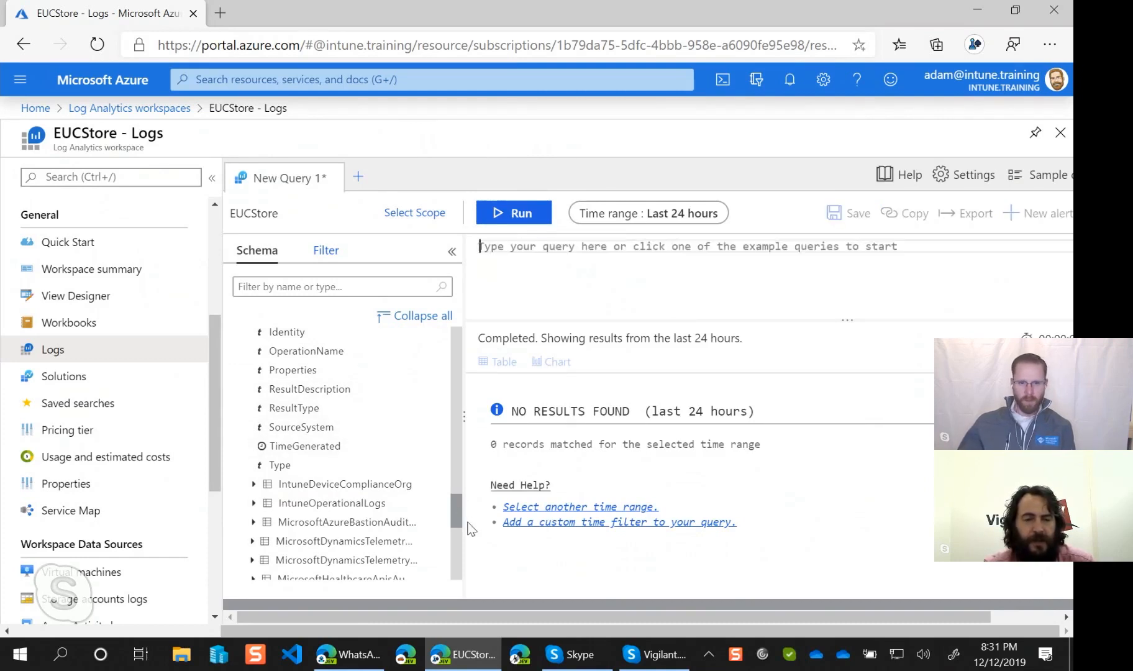
left_click_drag(458, 523, 453, 491)
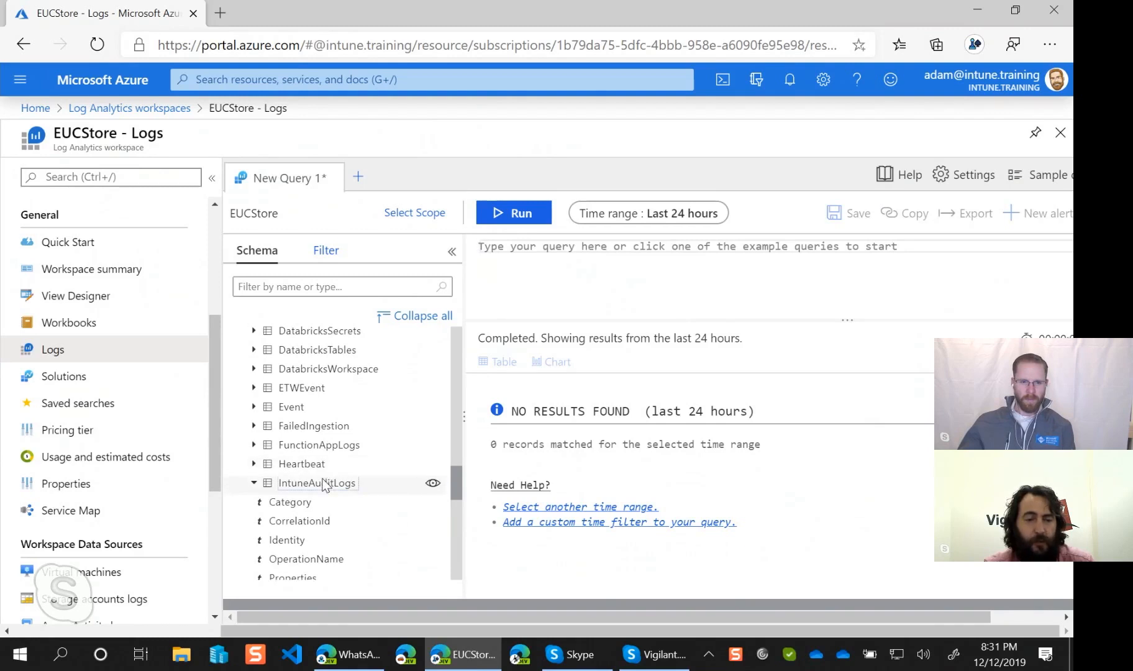
double_click(337, 483)
left_click(516, 223)
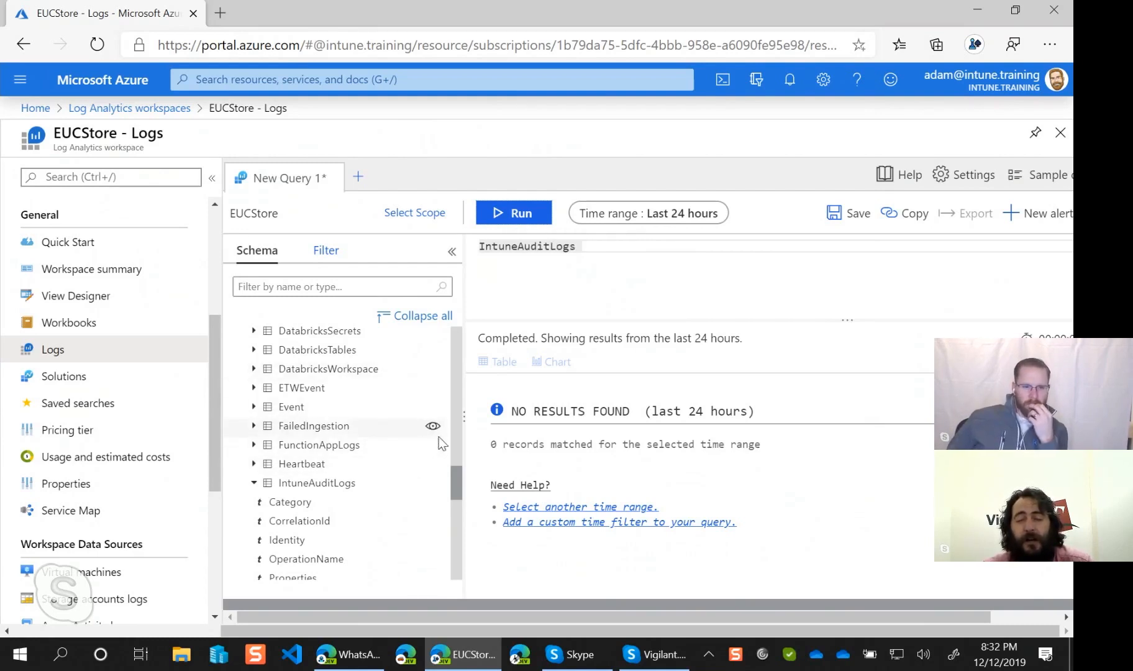
left_click_drag(457, 479, 476, 544)
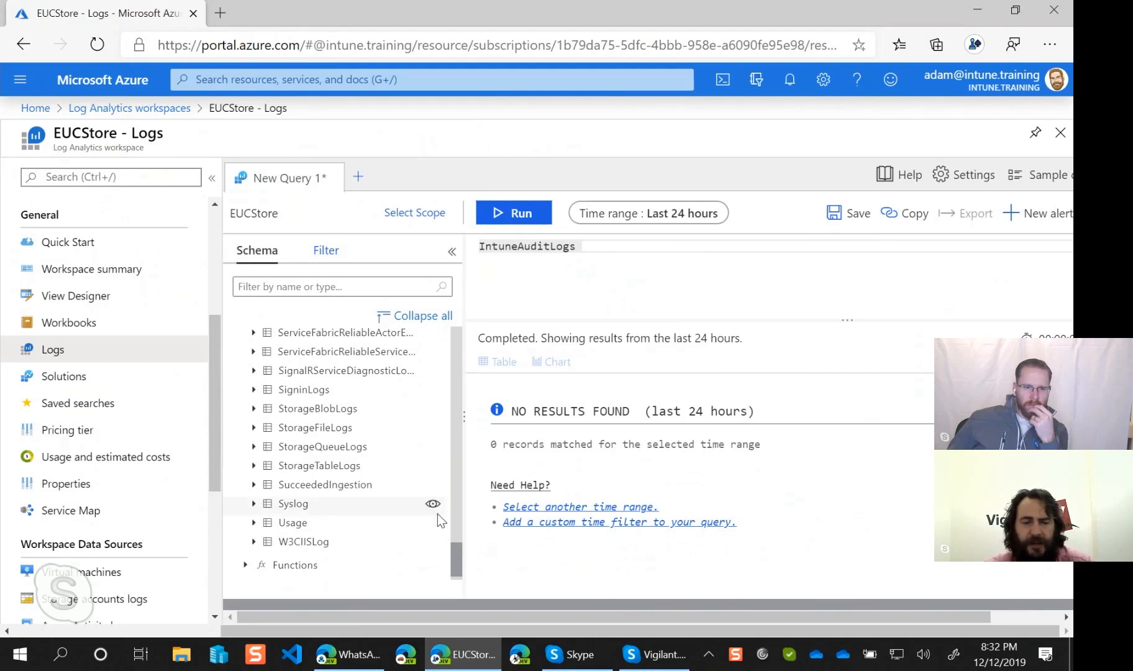
left_click(530, 222)
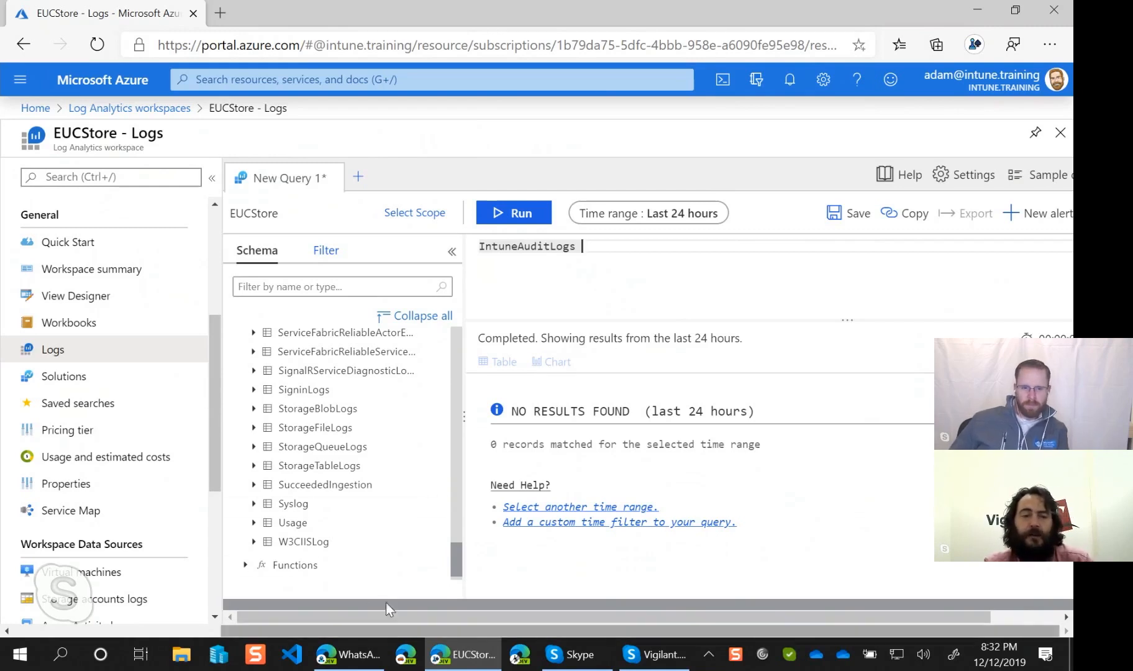
Widen the schema list, run a query on the AzureActivity table in place of IntuneAuditLogs, and clear the query
left_click_drag(456, 559, 432, 324)
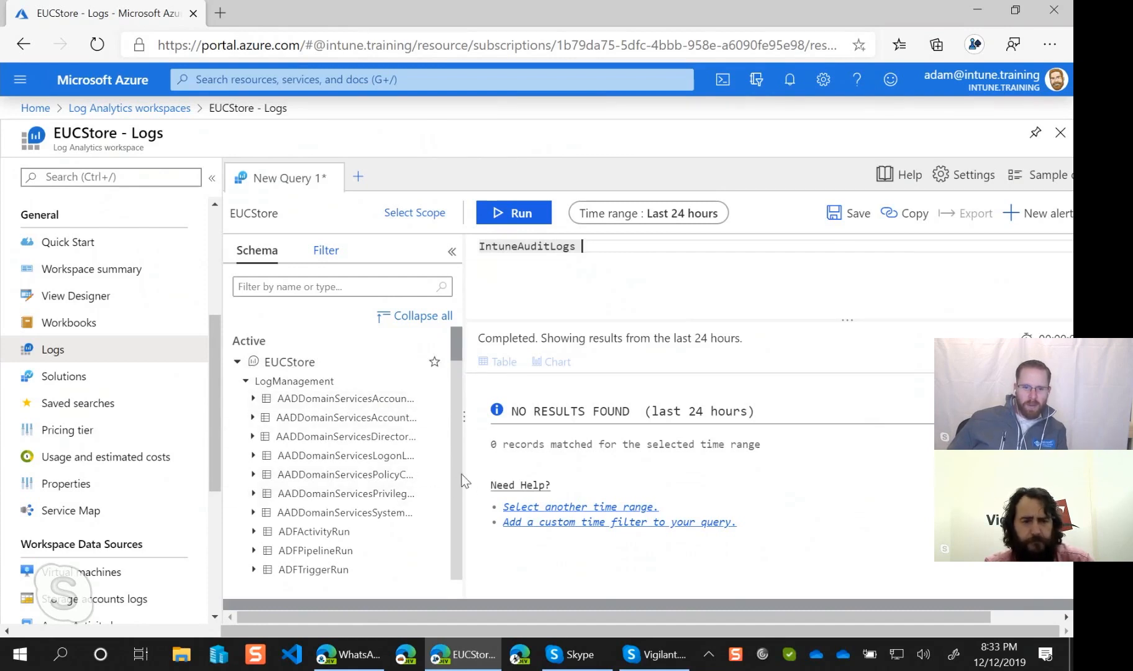
left_click_drag(461, 475, 538, 475)
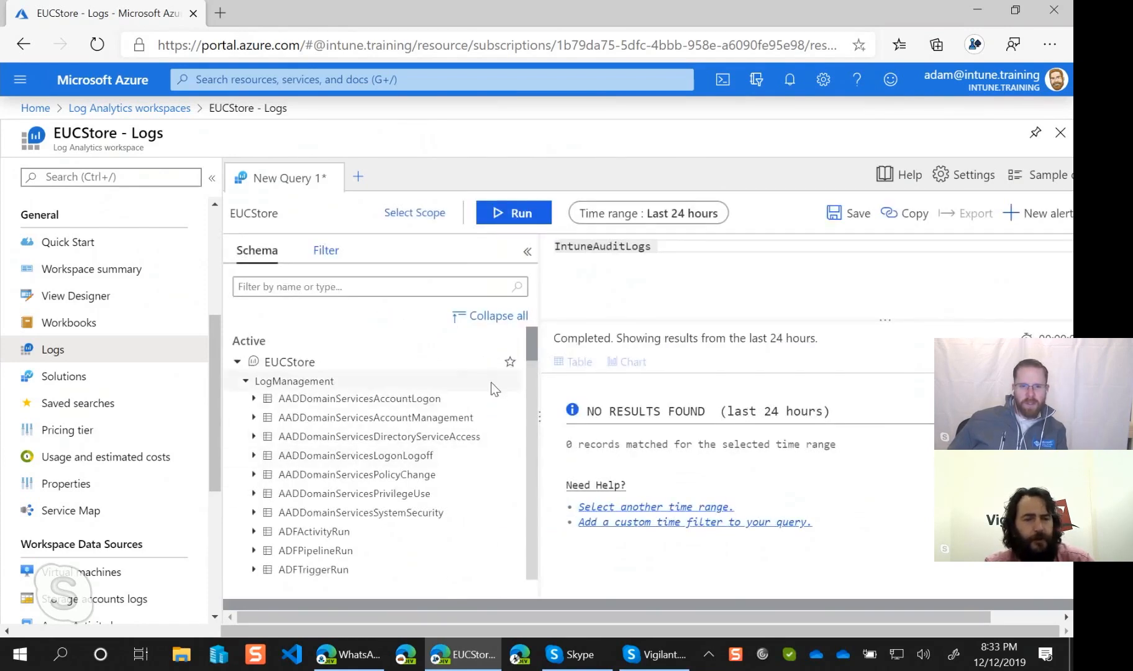
left_click_drag(529, 347, 531, 426)
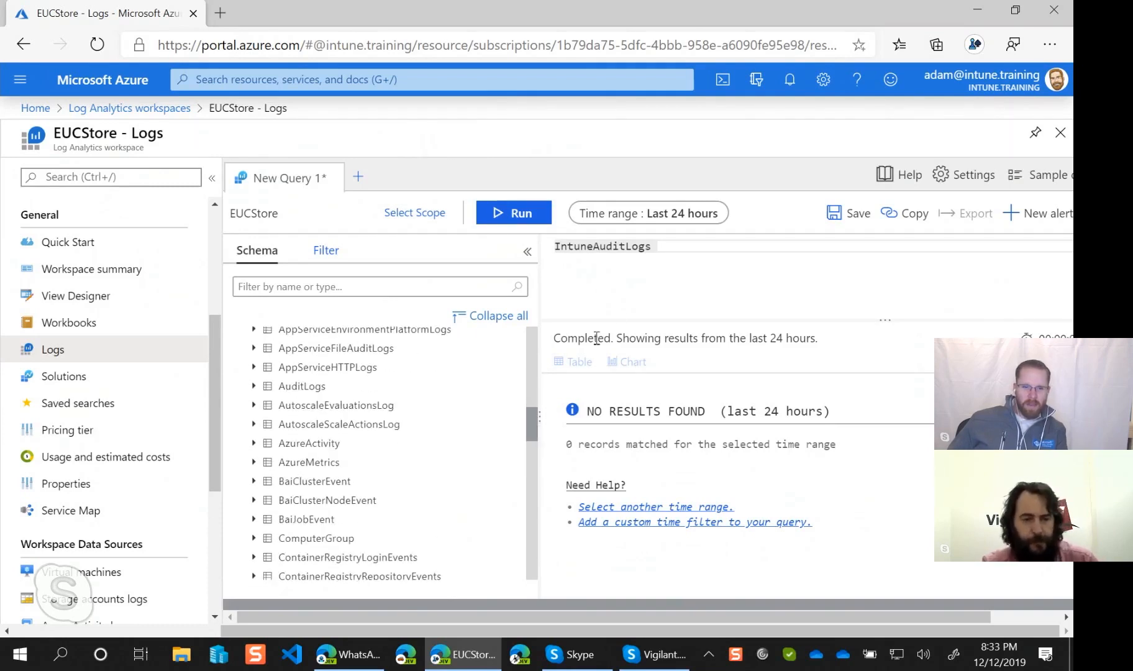
key("ctrl+a")
key("BackSpace")
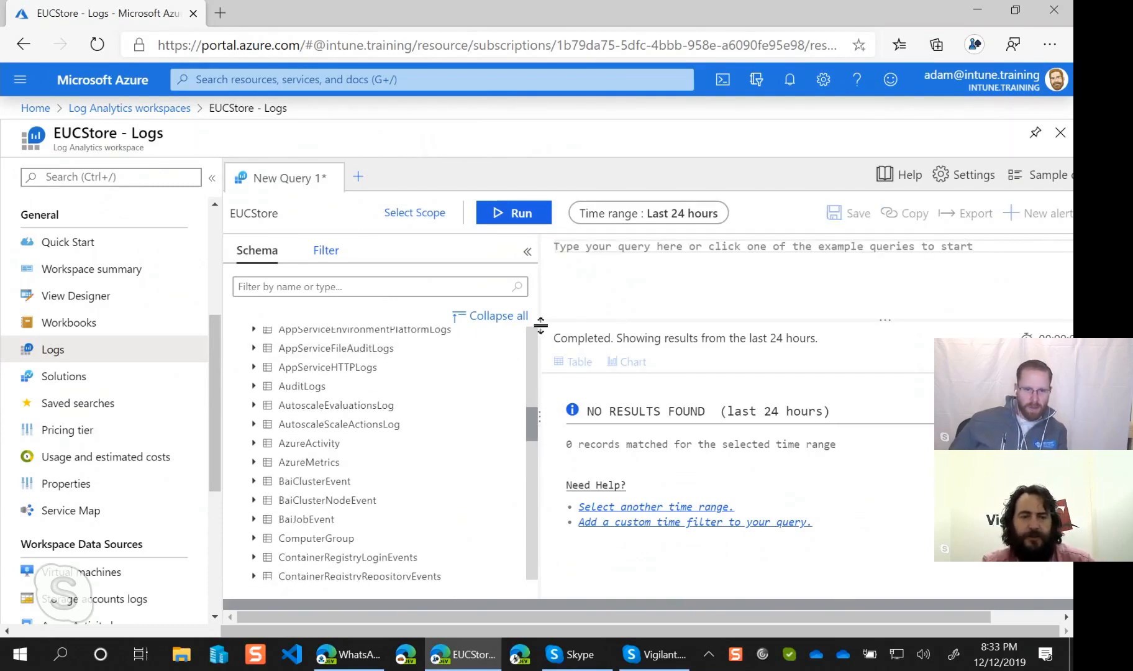
double_click(322, 443)
left_click(535, 213)
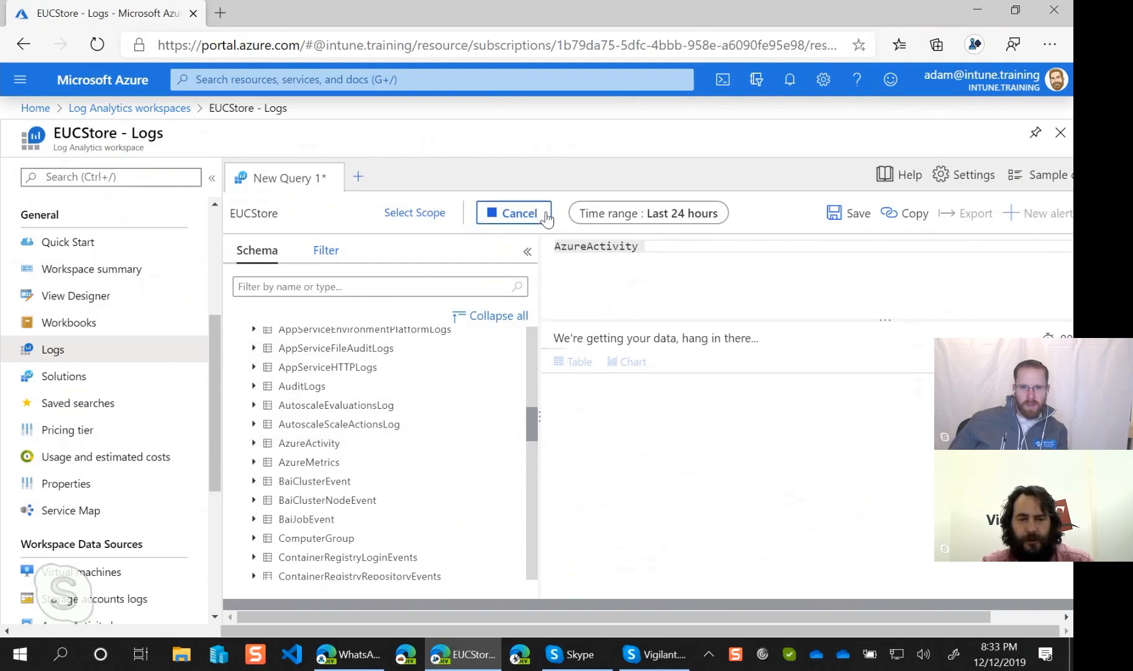
left_click(670, 247)
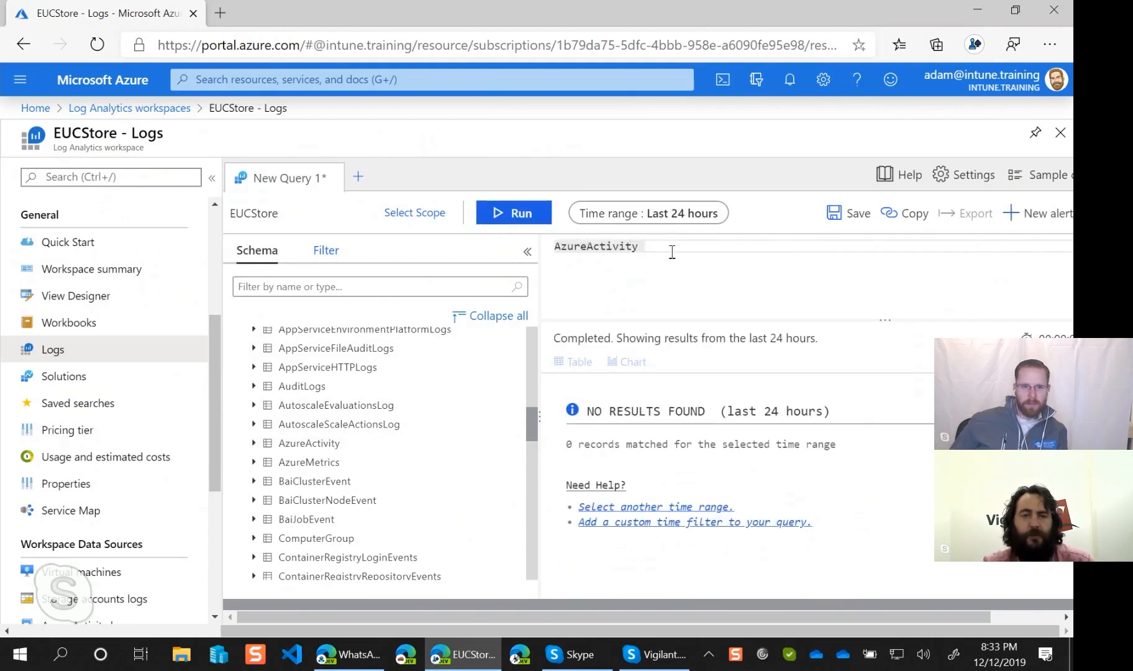
key("ctrl+a")
key("BackSpace")
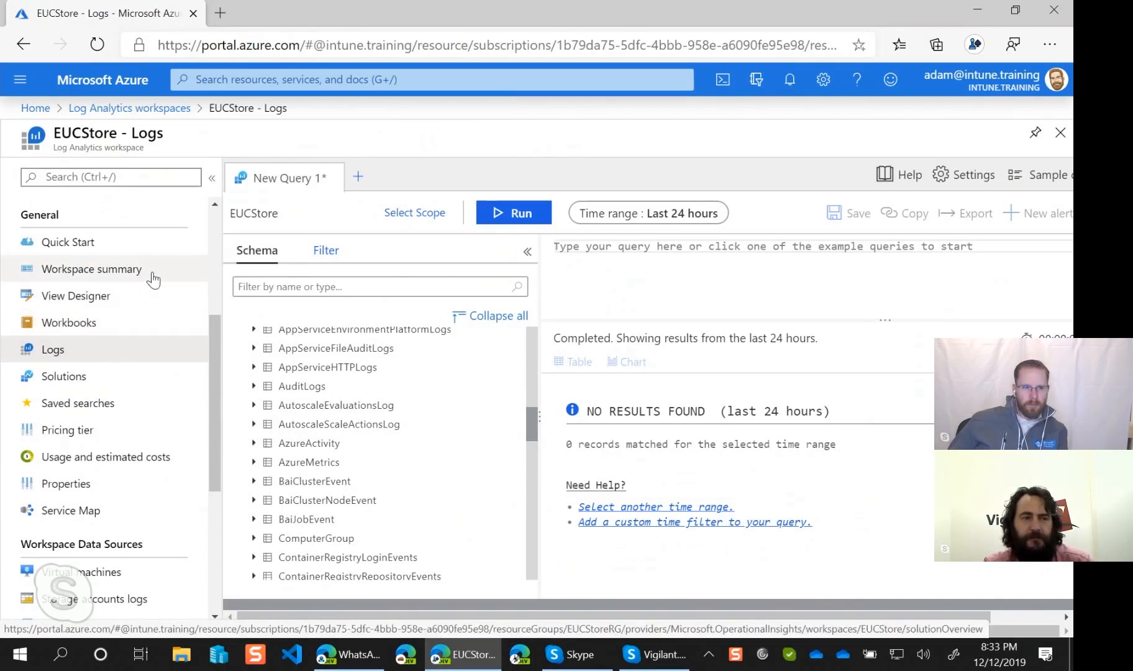
Return to the portal home and open the diagnostic settings of Azure Active Directory
scroll(149, 279, "up", 4)
left_click(28, 108)
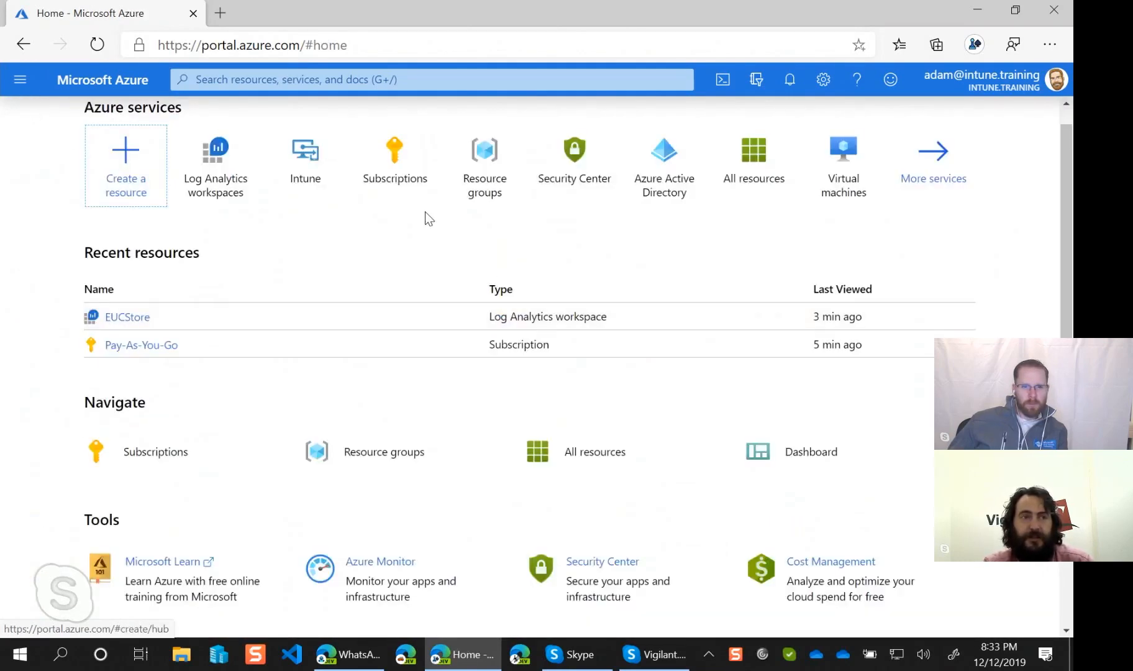
left_click(634, 177)
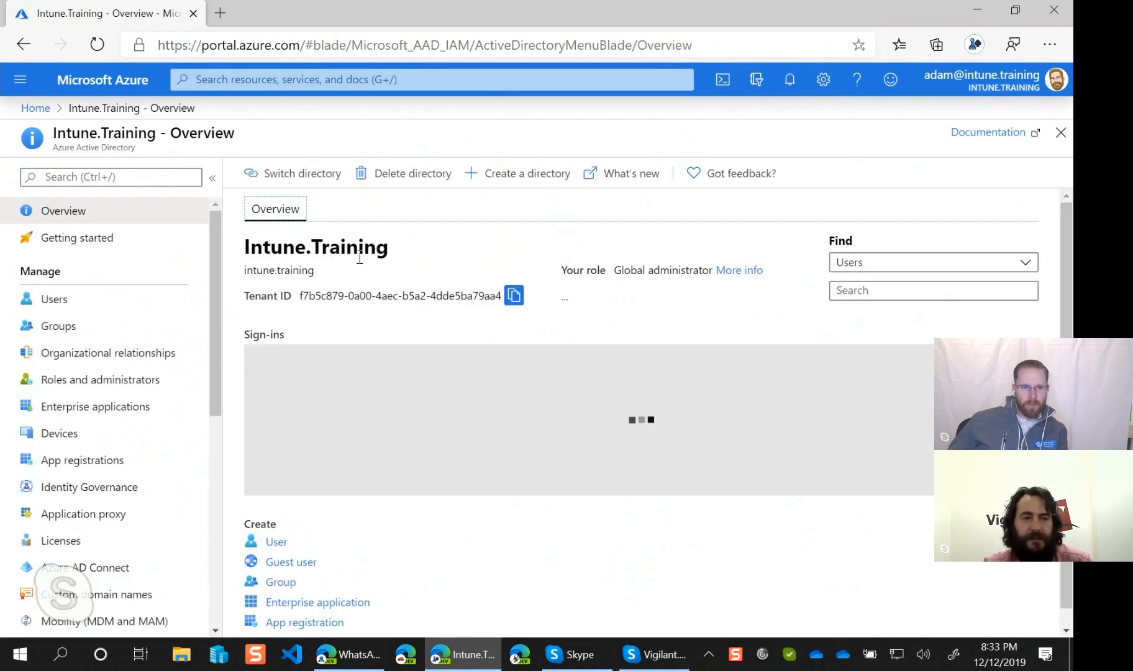
left_click_drag(212, 323, 245, 550)
left_click(95, 481)
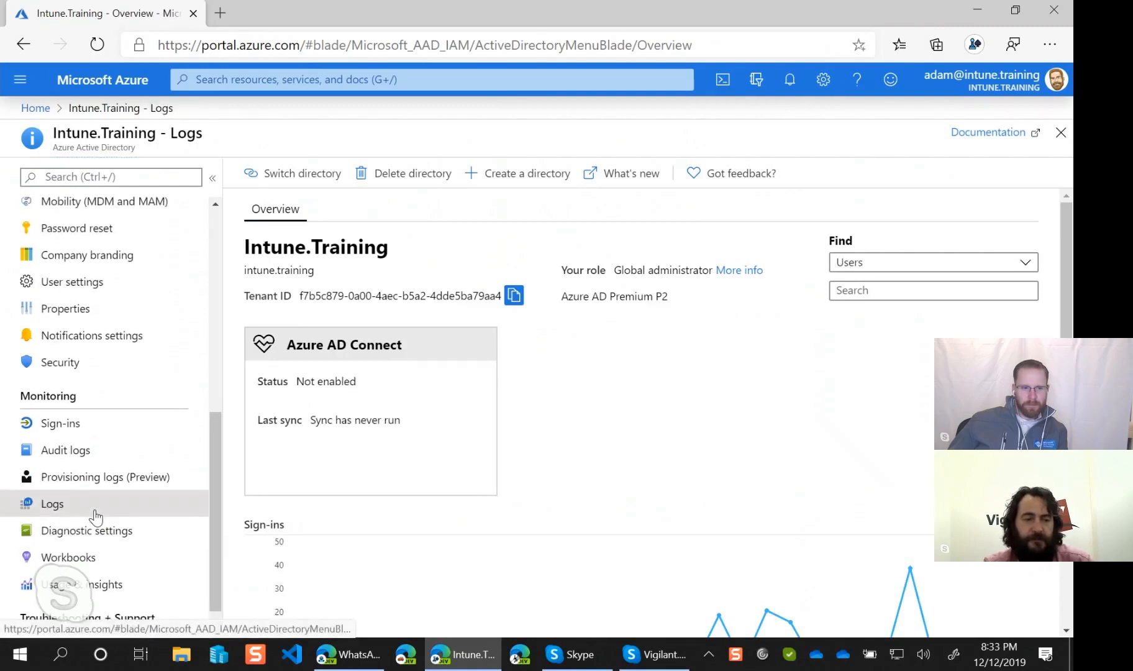
left_click(104, 530)
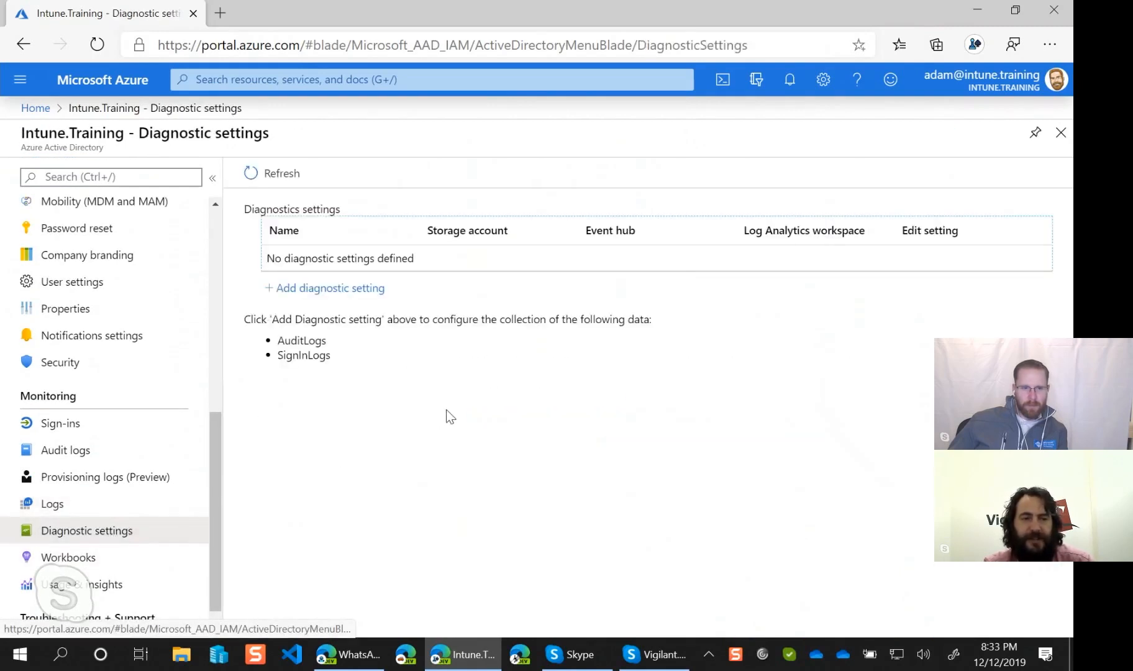
Add an Azure Active Directory diagnostic setting named LogAnalytics that sends to the EUCStore Log Analytics workspace
left_click(359, 296)
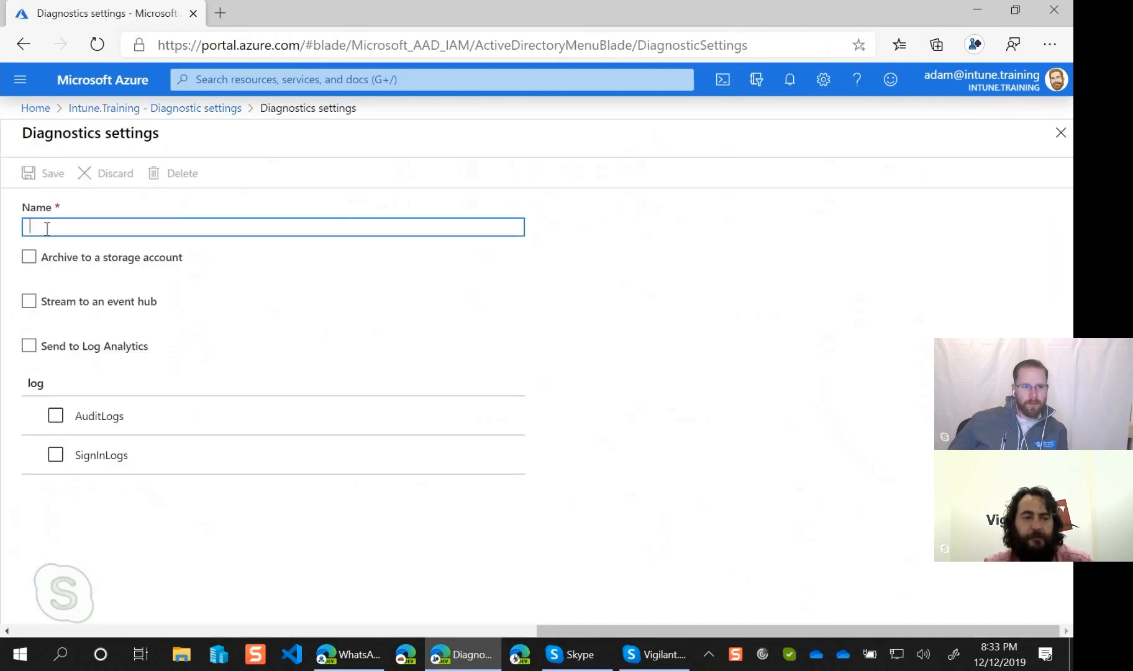
type("LogAn")
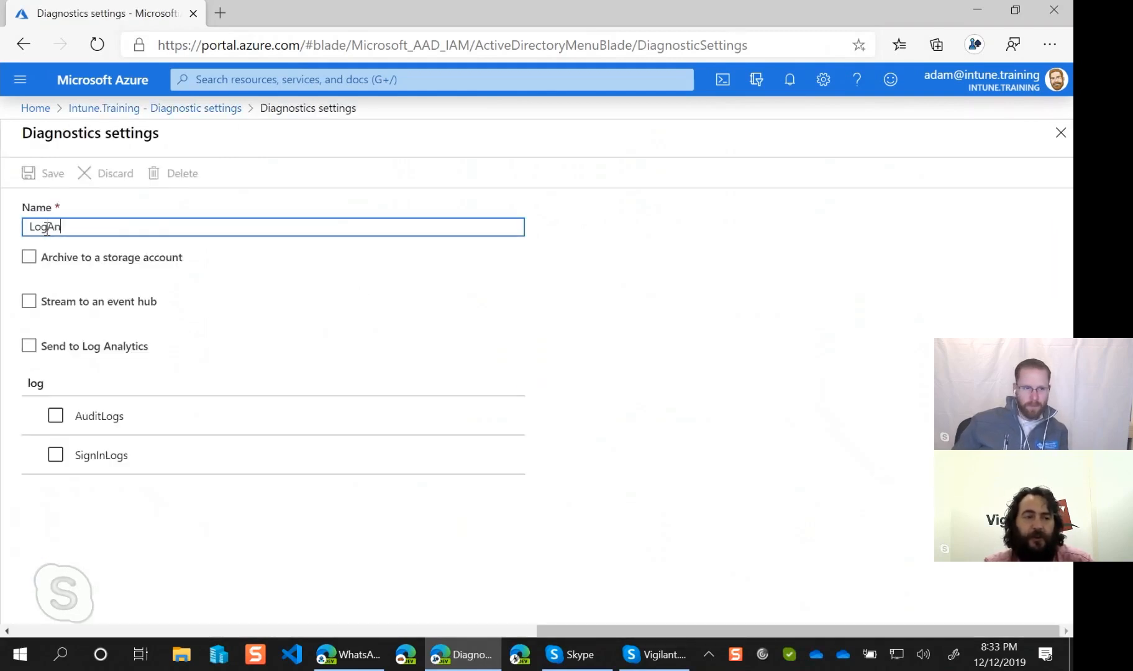
type("alytics")
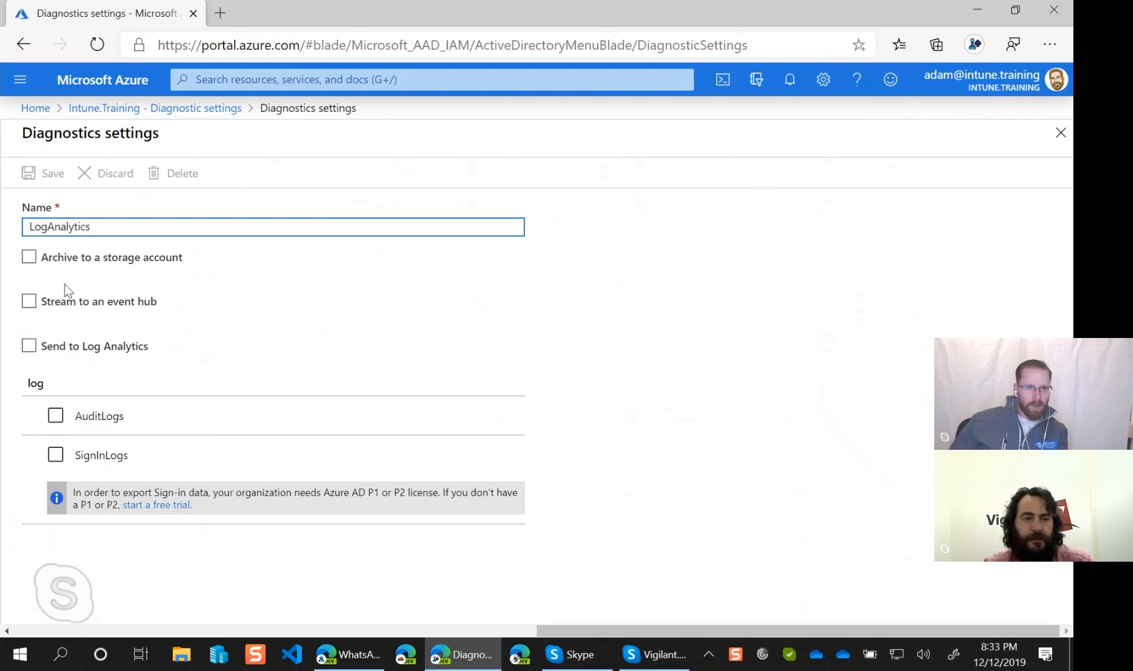
left_click(28, 346)
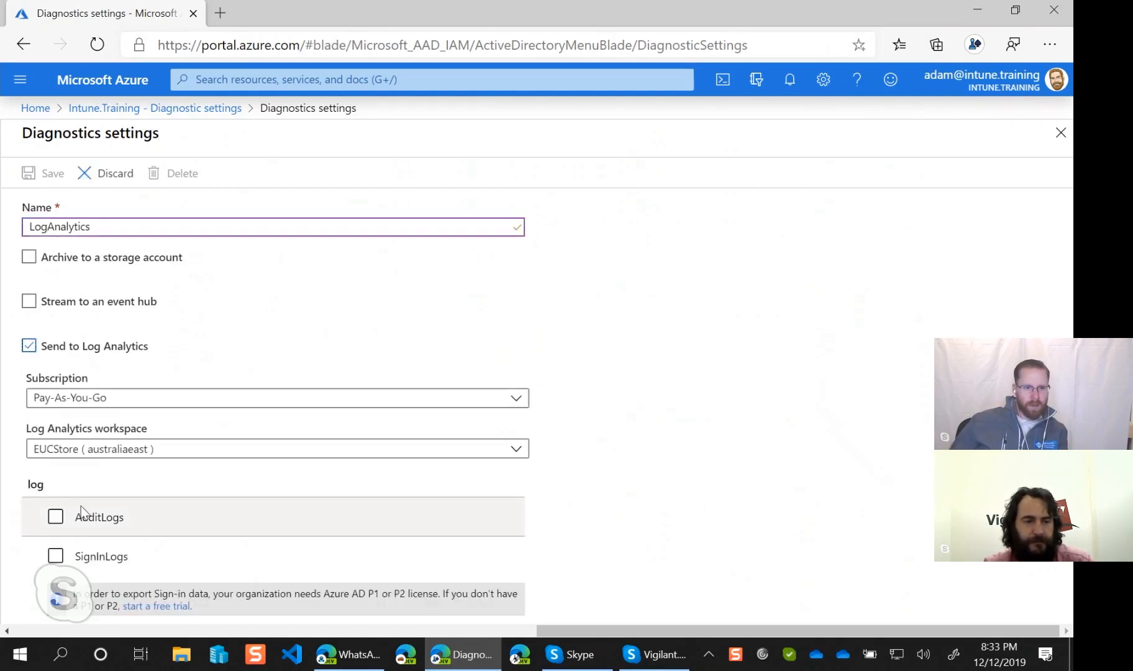
Include AuditLogs and SignInLogs in the LogAnalytics setting and save it
left_click(55, 517)
left_click(56, 556)
scroll(606, 495, "down", 1)
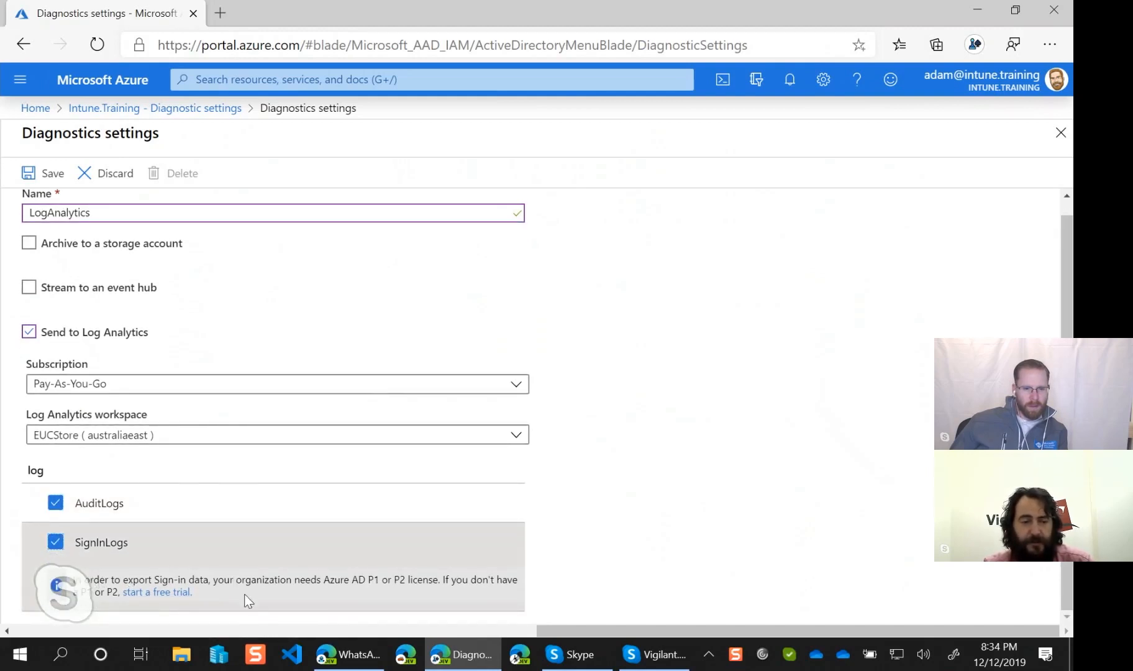
left_click(646, 517)
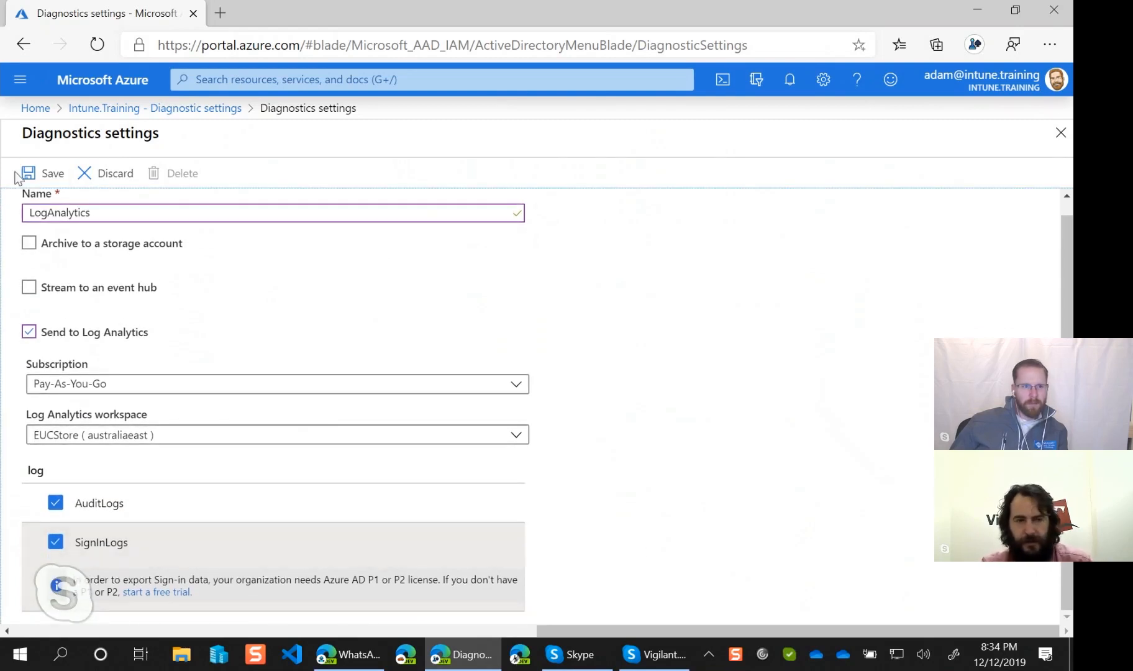
left_click(37, 171)
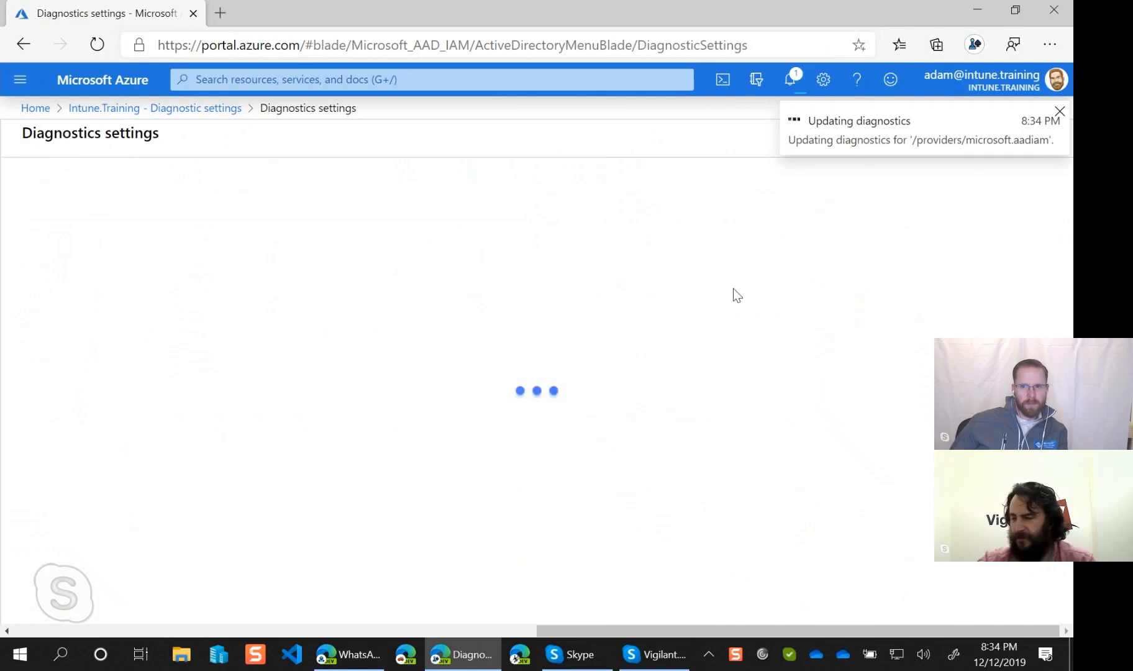
Check the notifications for the diagnostics update and return to the Azure Active Directory diagnostic settings list
left_click(792, 80)
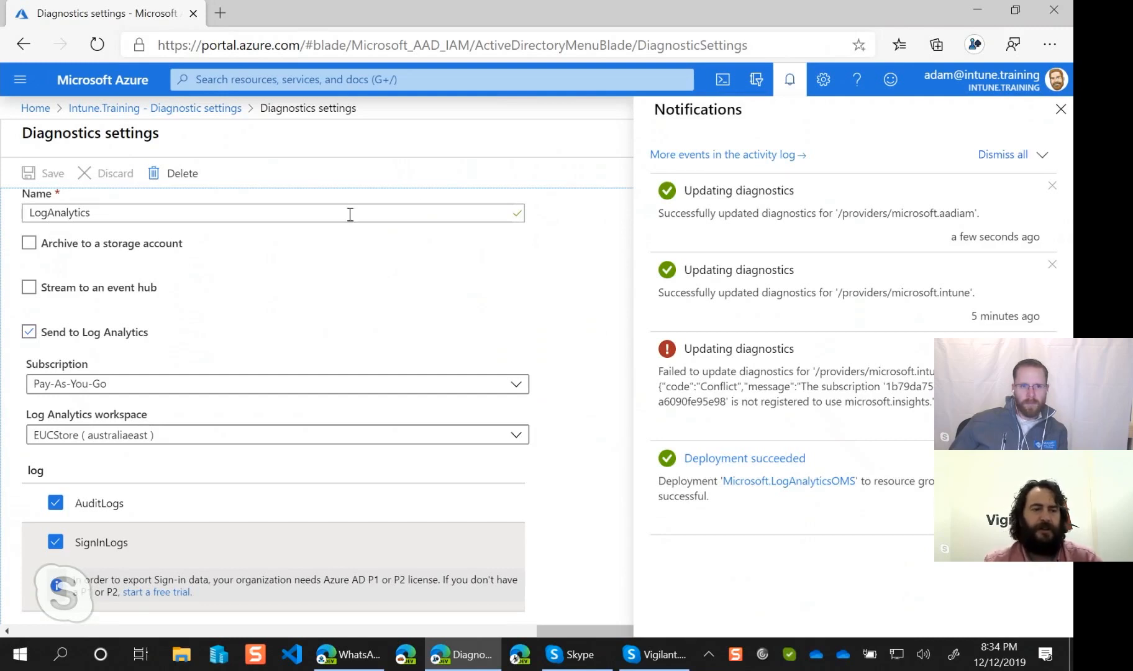
left_click(208, 111)
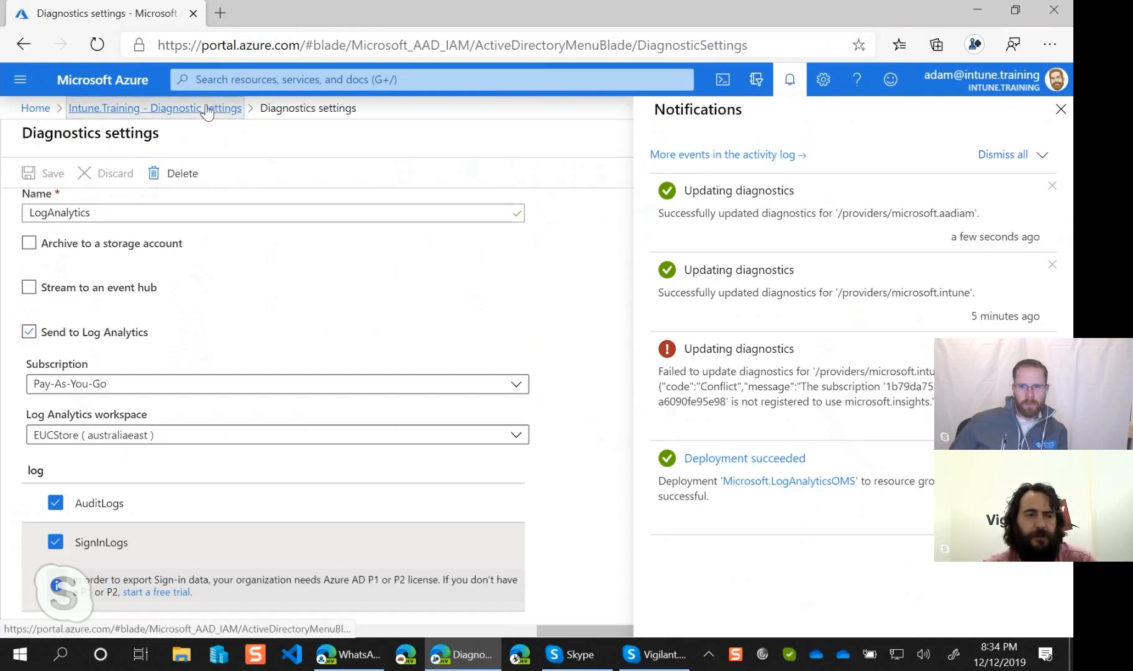
left_click(1060, 120)
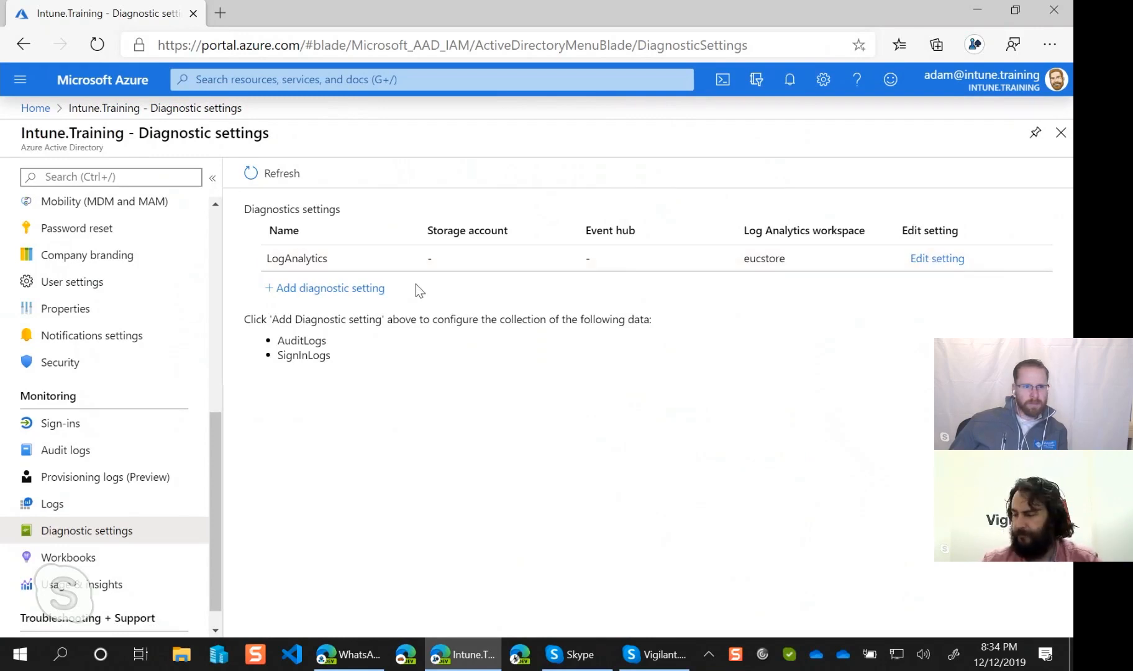
Run the default search query in the Azure Active Directory logs, revisit the diagnostic settings, and reopen the logs
left_click(52, 504)
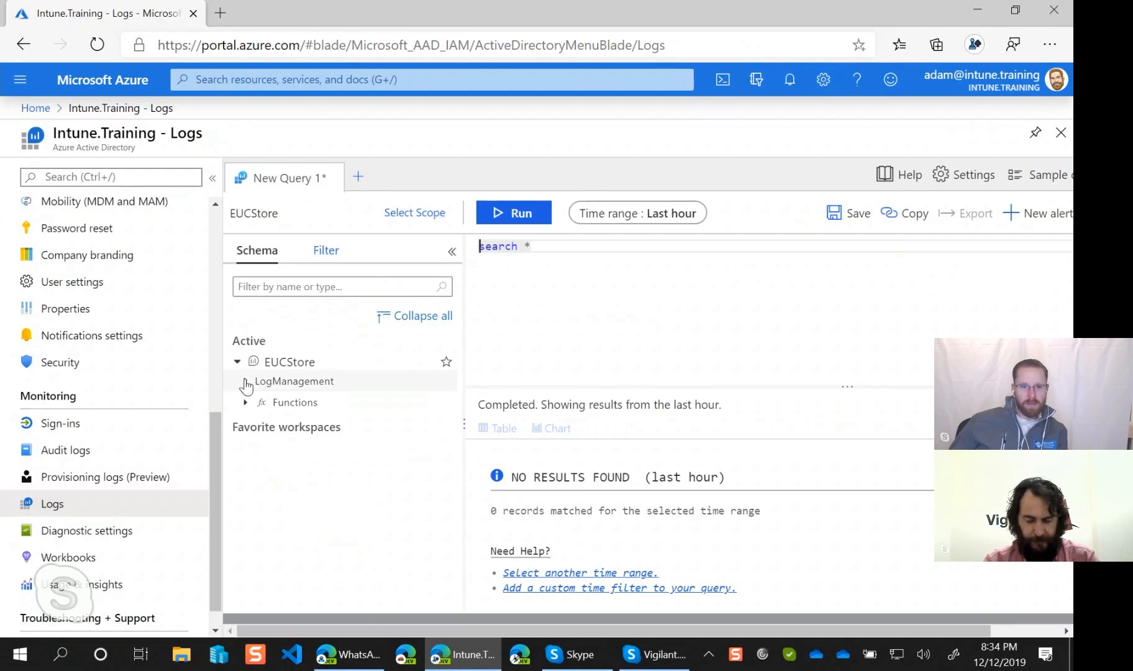
left_click(524, 216)
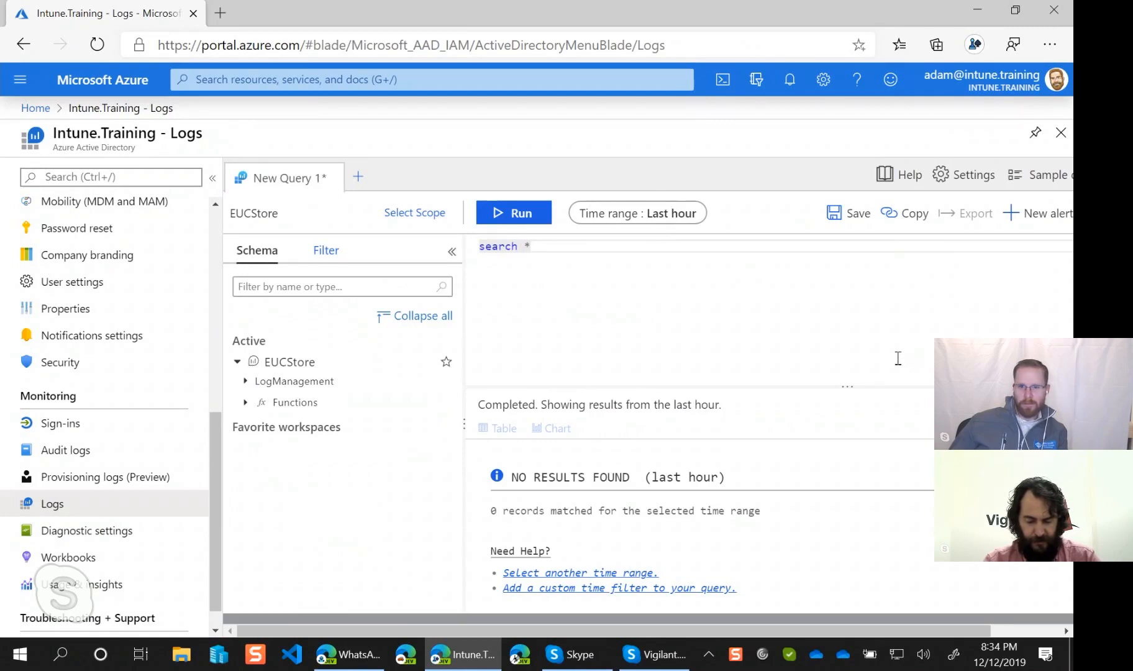
left_click(87, 538)
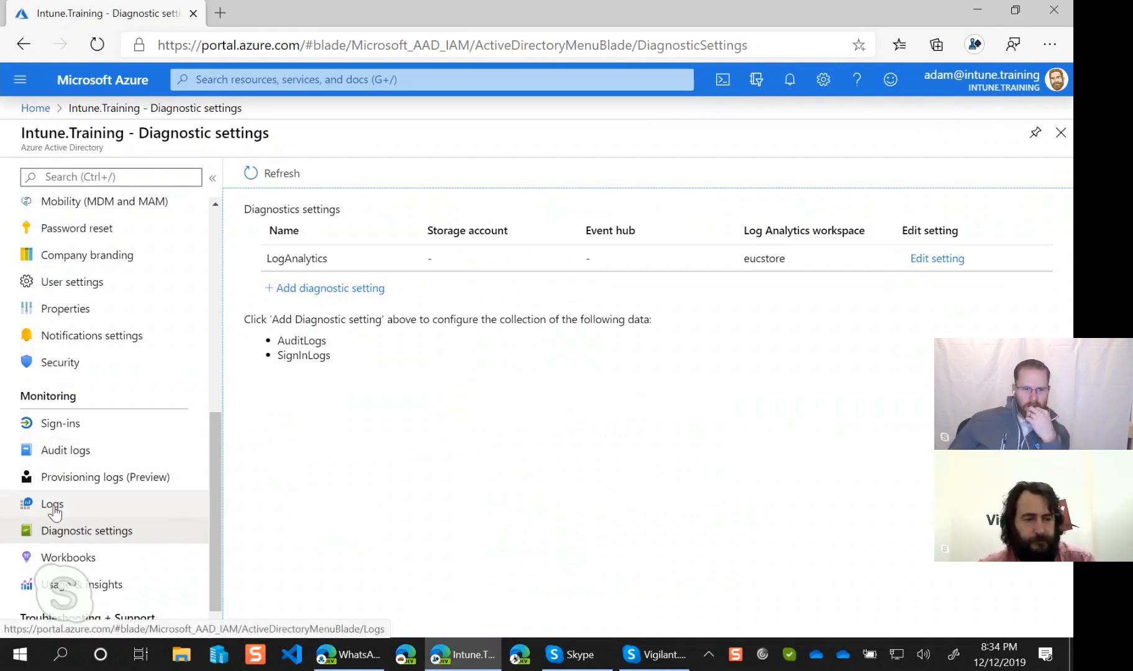
left_click(53, 506)
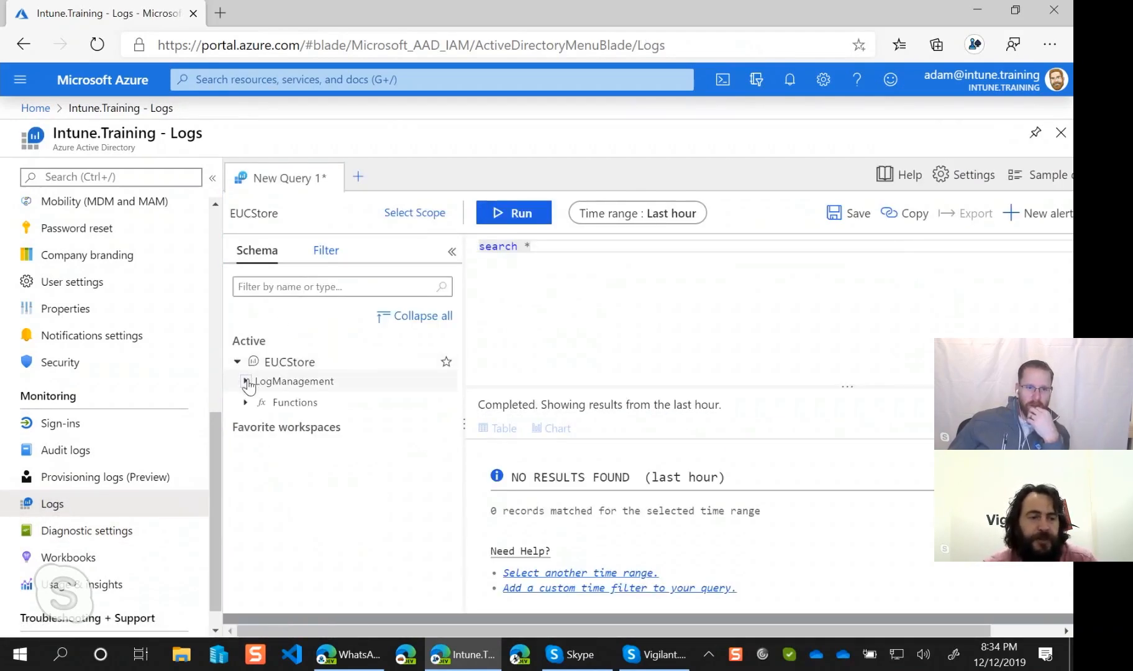
Expand the LogManagement tables of EUCStore, replace the search query with IntuneAuditLogs, and run it for the last hour
left_click(247, 381)
left_click_drag(454, 345, 470, 327)
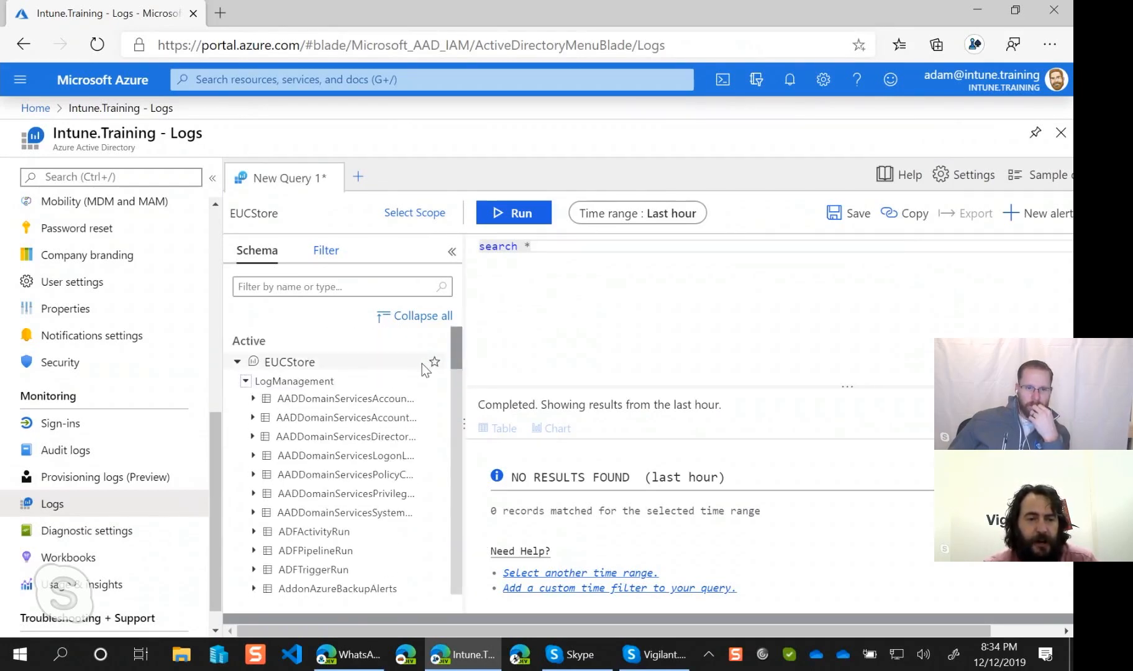
left_click(246, 381)
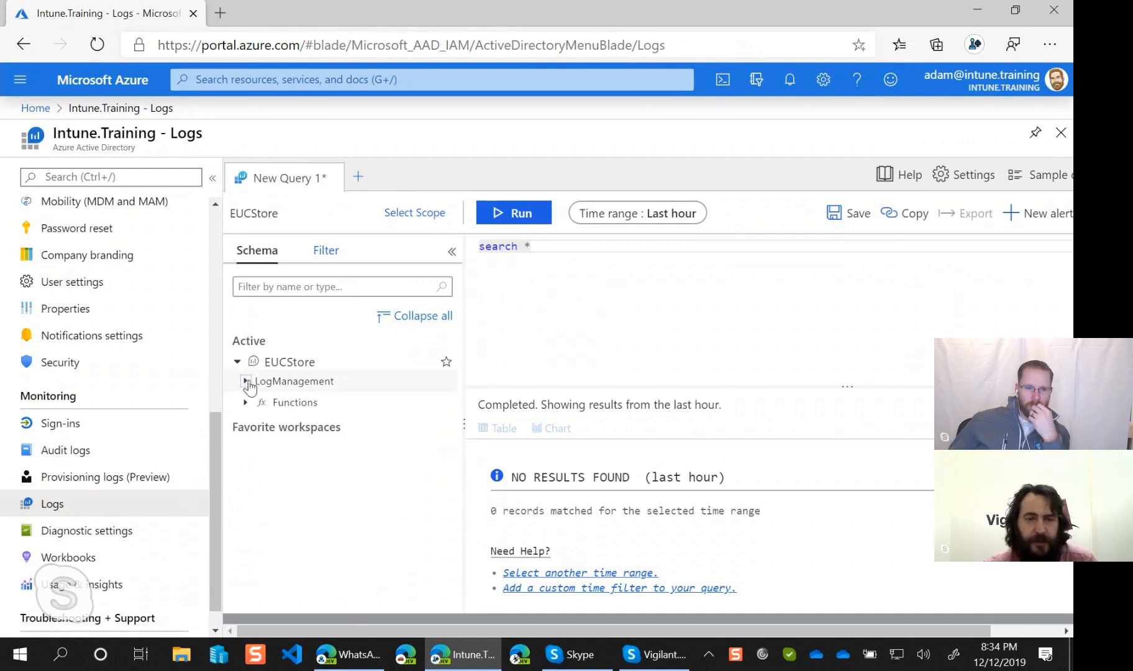
left_click(246, 381)
left_click_drag(452, 349, 471, 524)
left_click(546, 252)
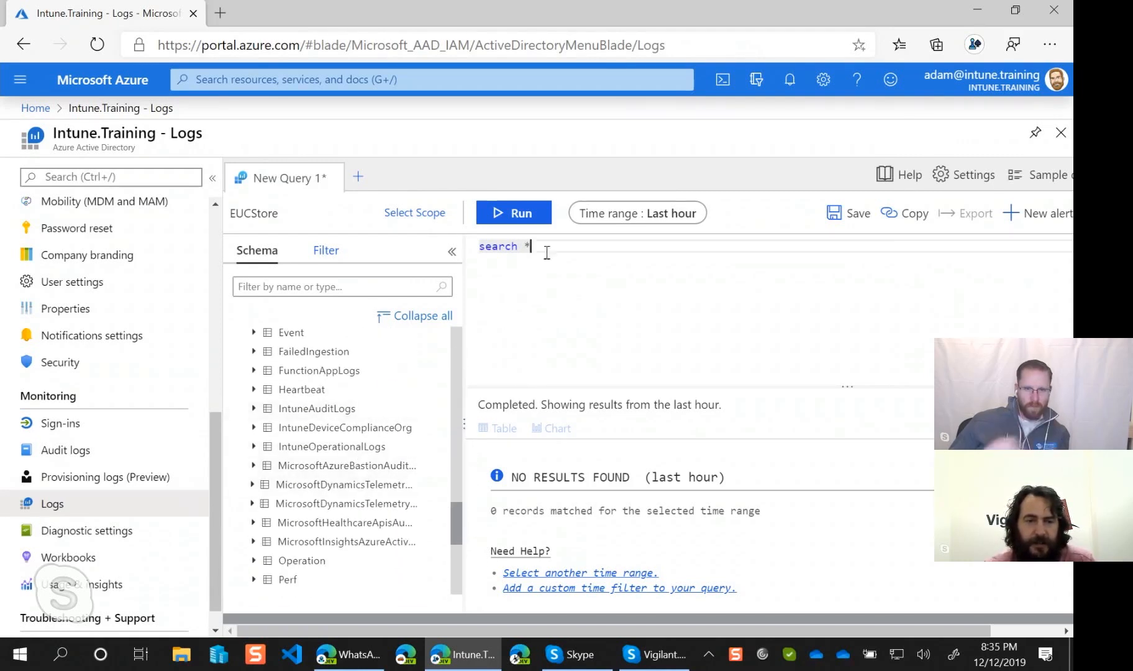
key("BackSpace")
double_click(334, 412)
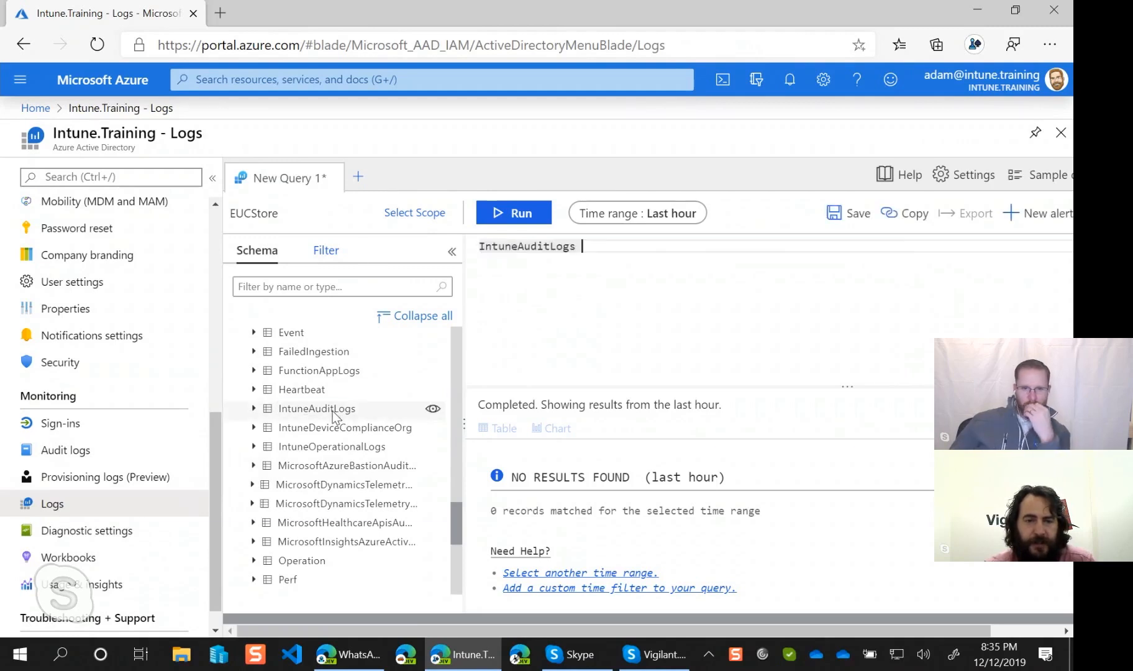
left_click(519, 215)
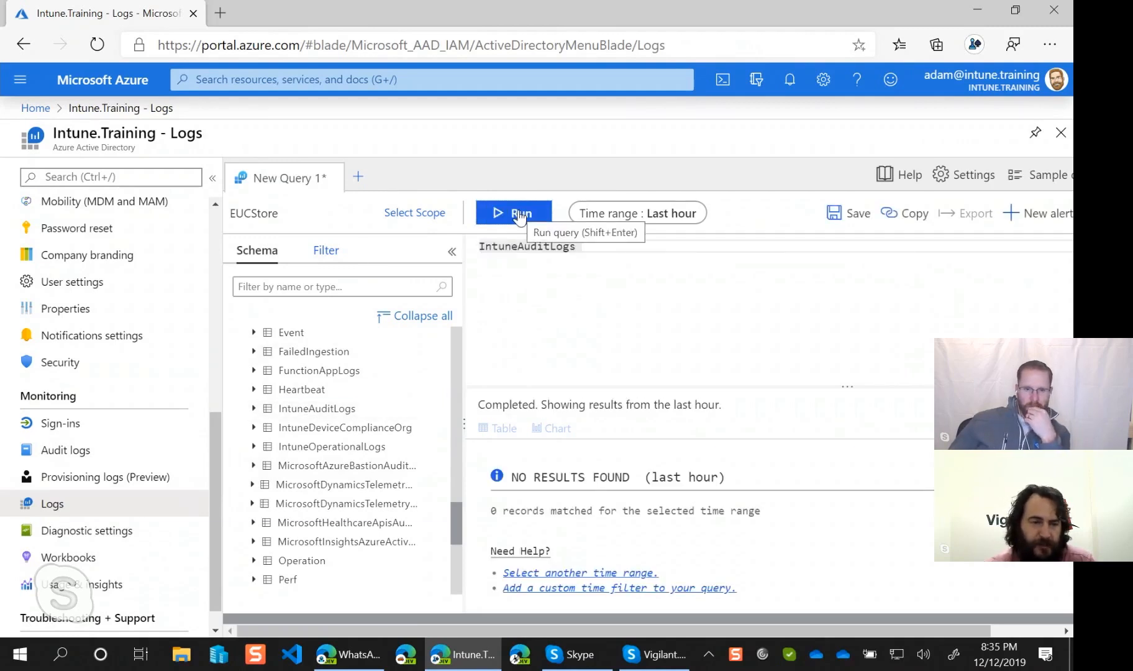
Add the Operation table to the query and clear the entire query text
left_click_drag(458, 520, 458, 525)
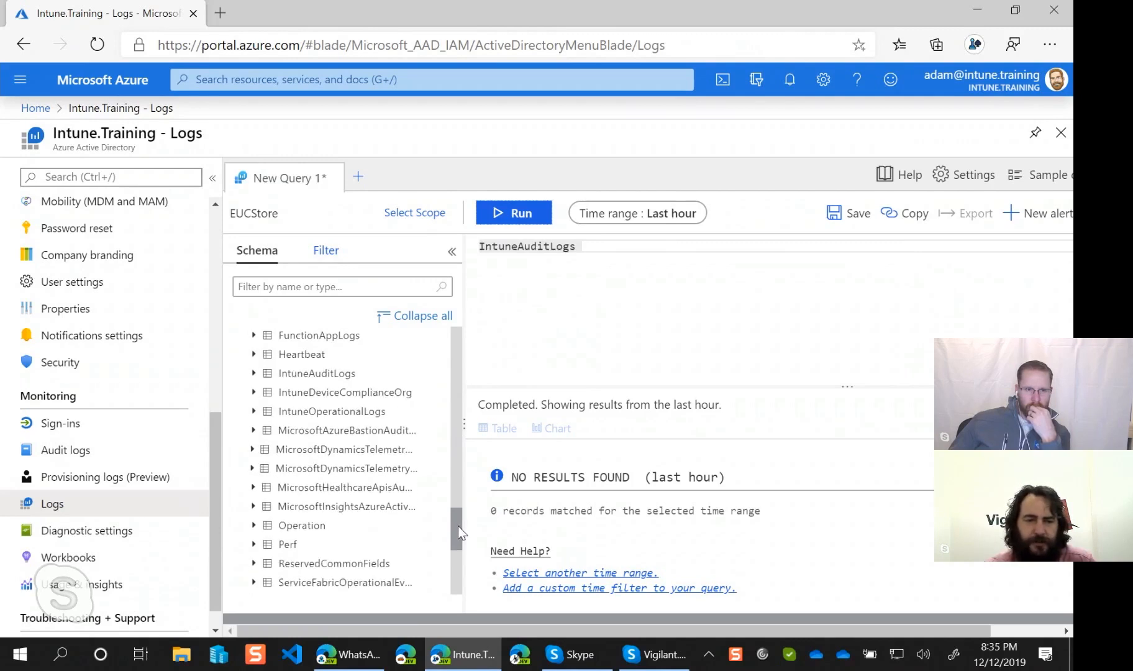
double_click(309, 529)
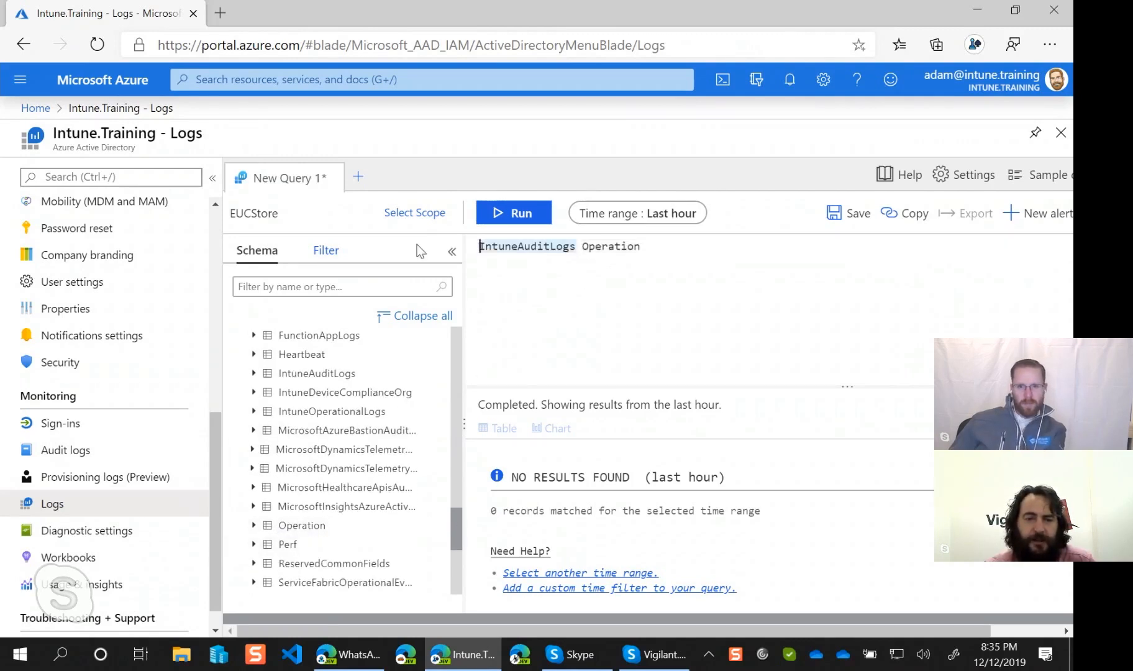
key("Delete")
key("ctrl+a")
key("Delete")
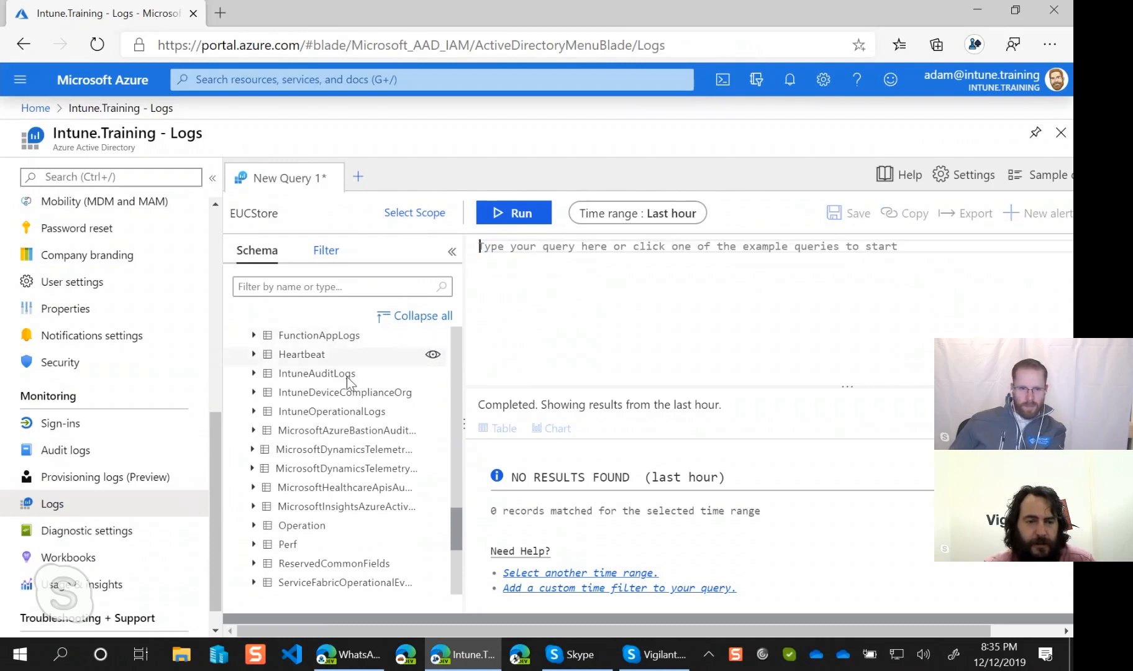
Run a query on the IntuneOperationalLogs table for the last hour and clear the query
scroll(332, 440, "up", 1)
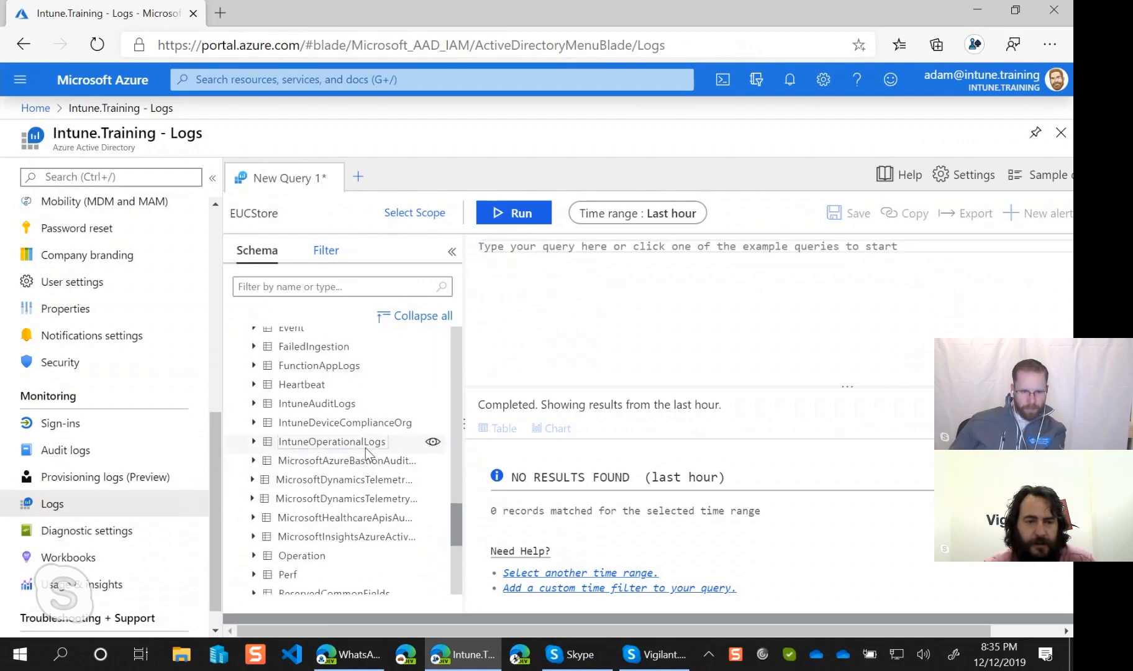
double_click(332, 441)
left_click(517, 217)
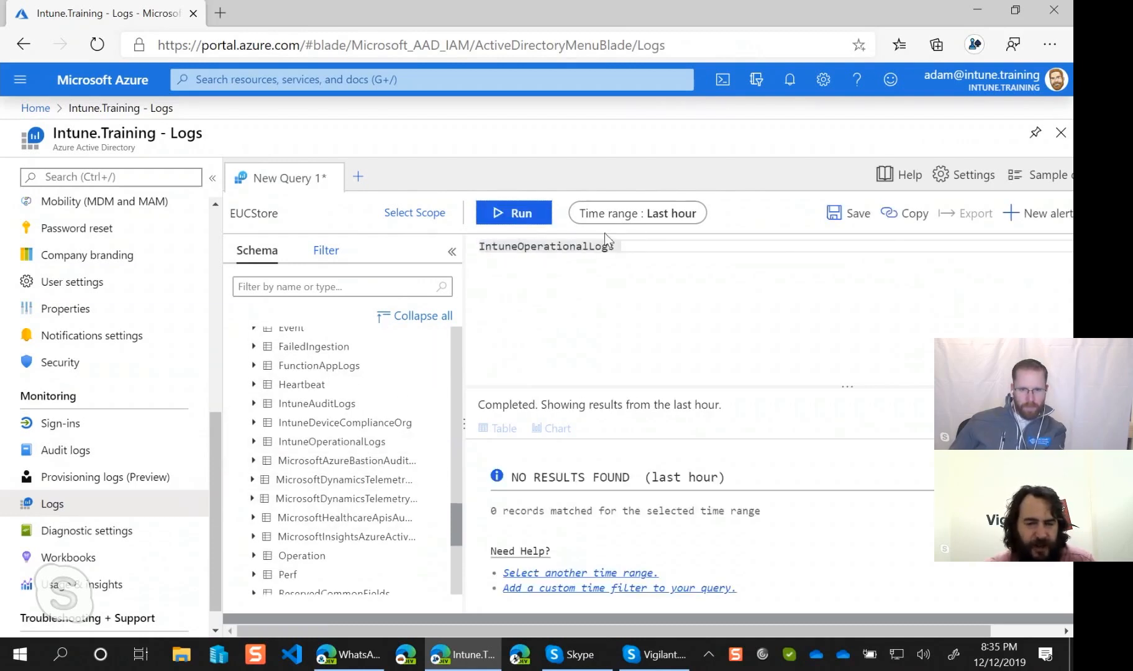
key("ctrl+a")
key("Delete")
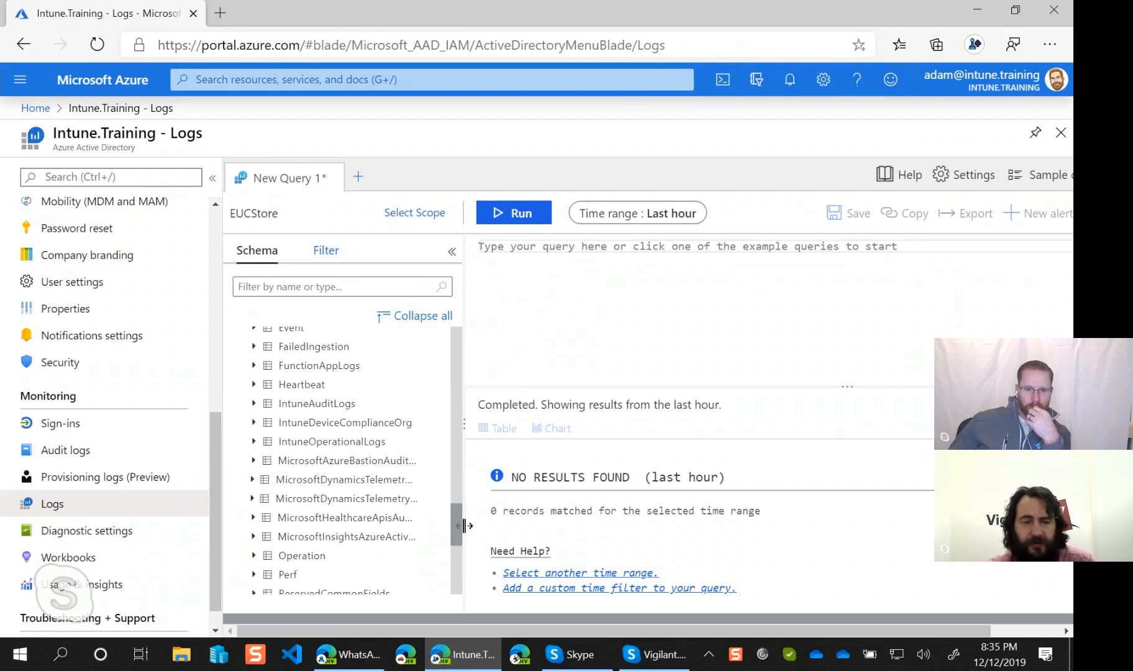
Widen the schema list and go back to the Azure Active Directory diagnostic settings
left_click_drag(465, 525, 484, 526)
left_click(534, 339)
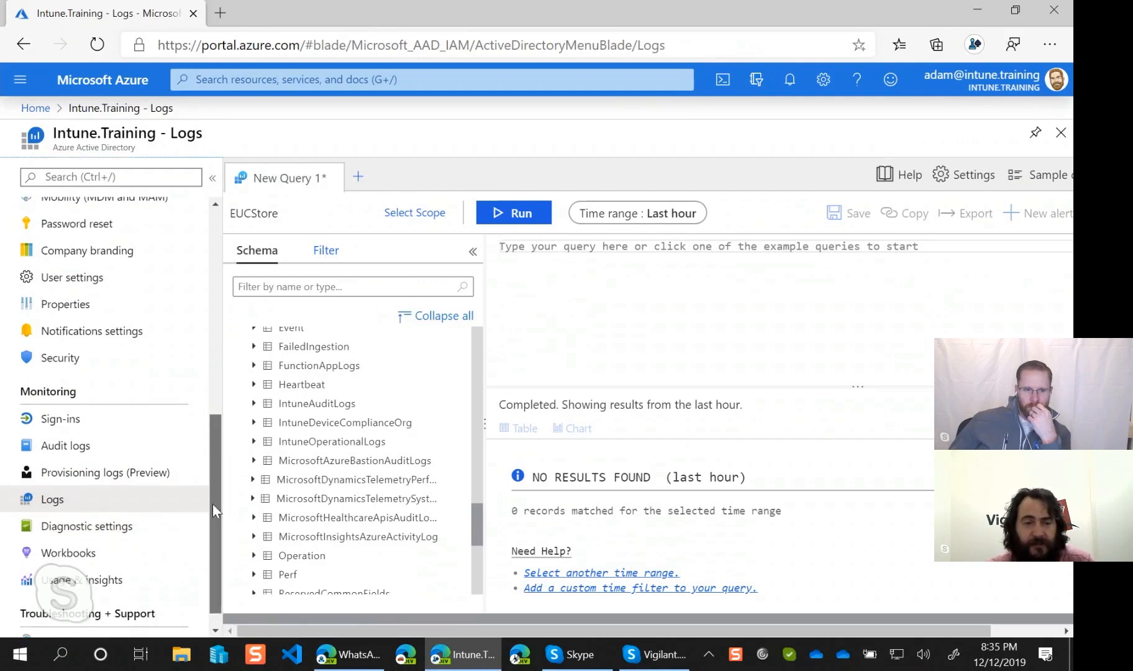
scroll(212, 504, "down", 1)
left_click(143, 503)
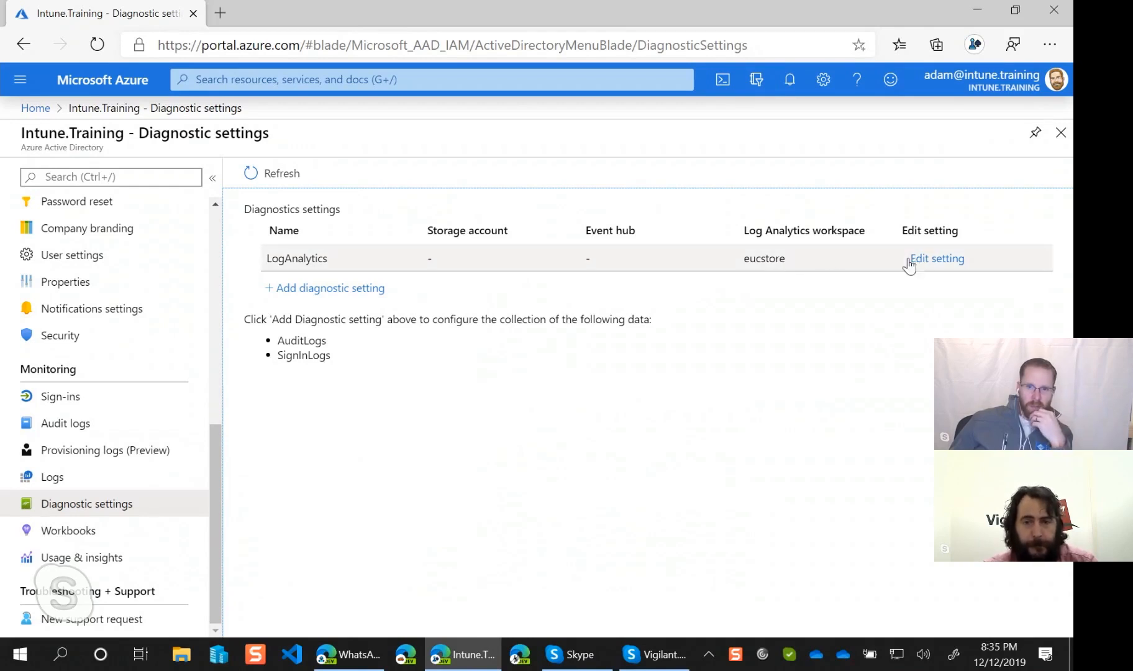
Start another diagnostic setting with archiving to a storage account, check which storage accounts can be selected, and close the selection
left_click(329, 290)
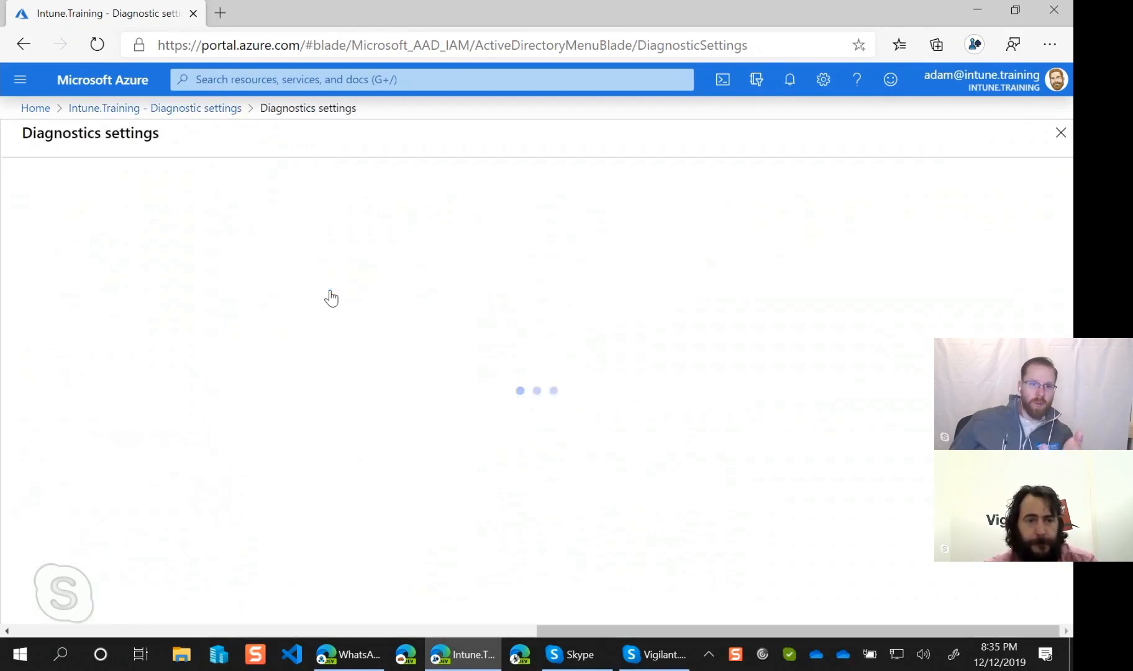
left_click(32, 257)
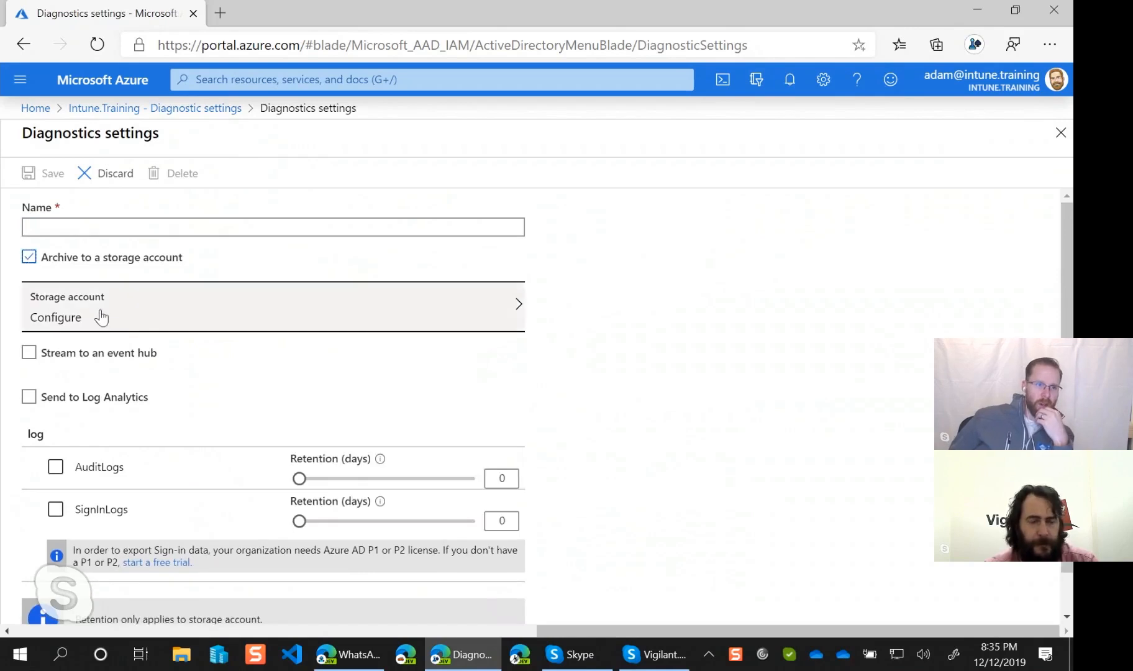
left_click(101, 318)
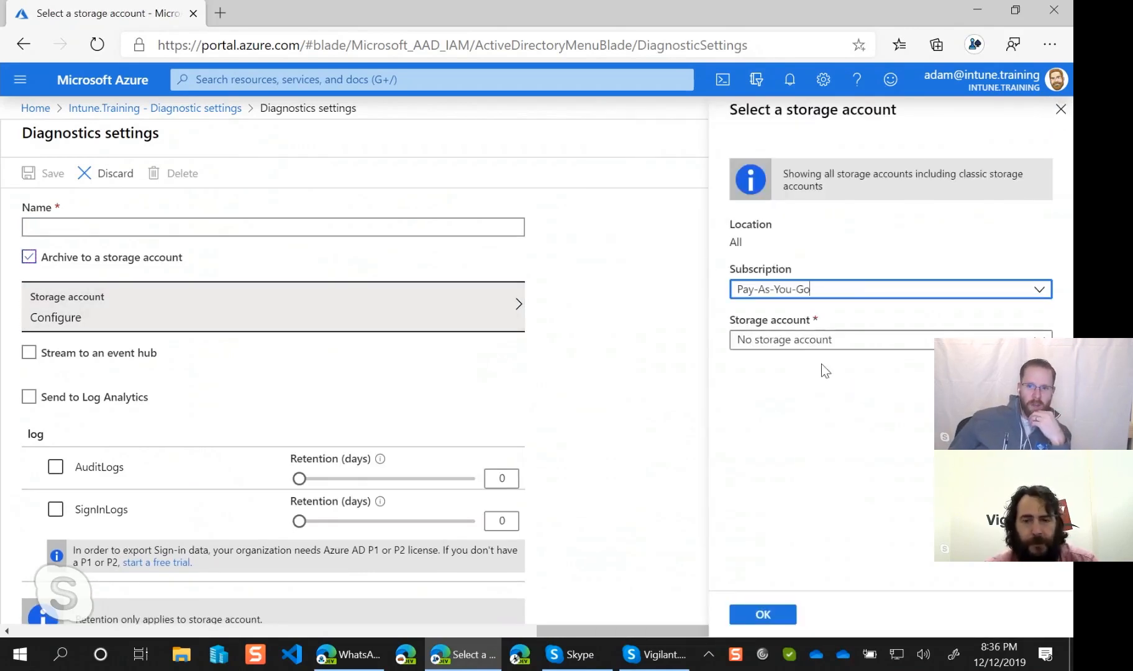
left_click(817, 340)
left_click(795, 365)
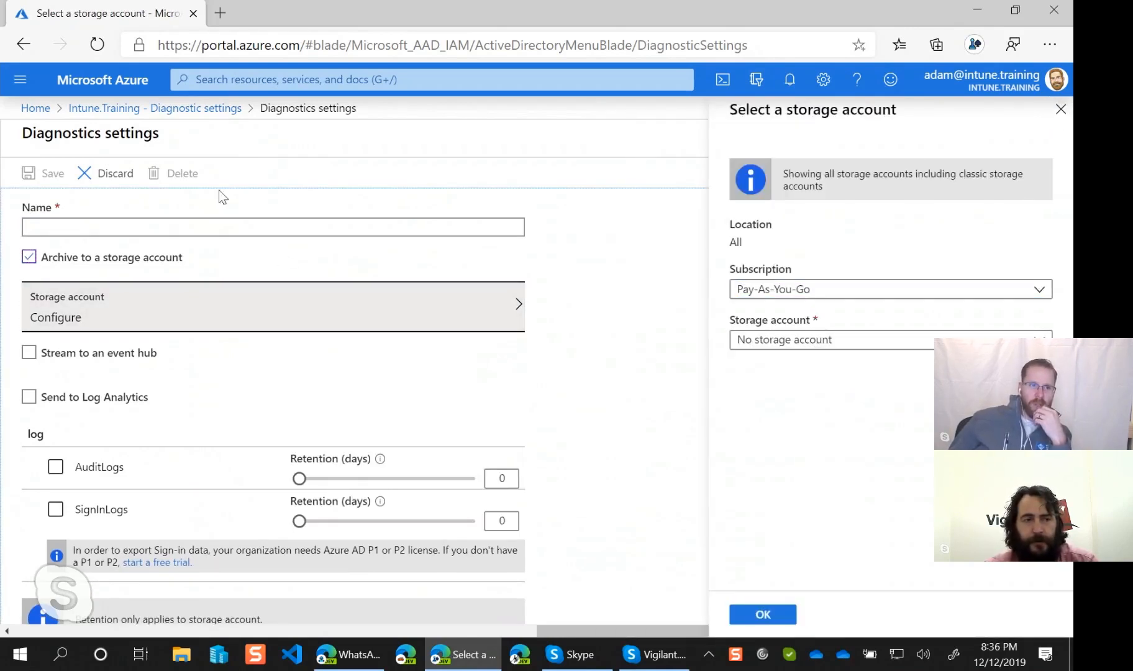
left_click(1062, 111)
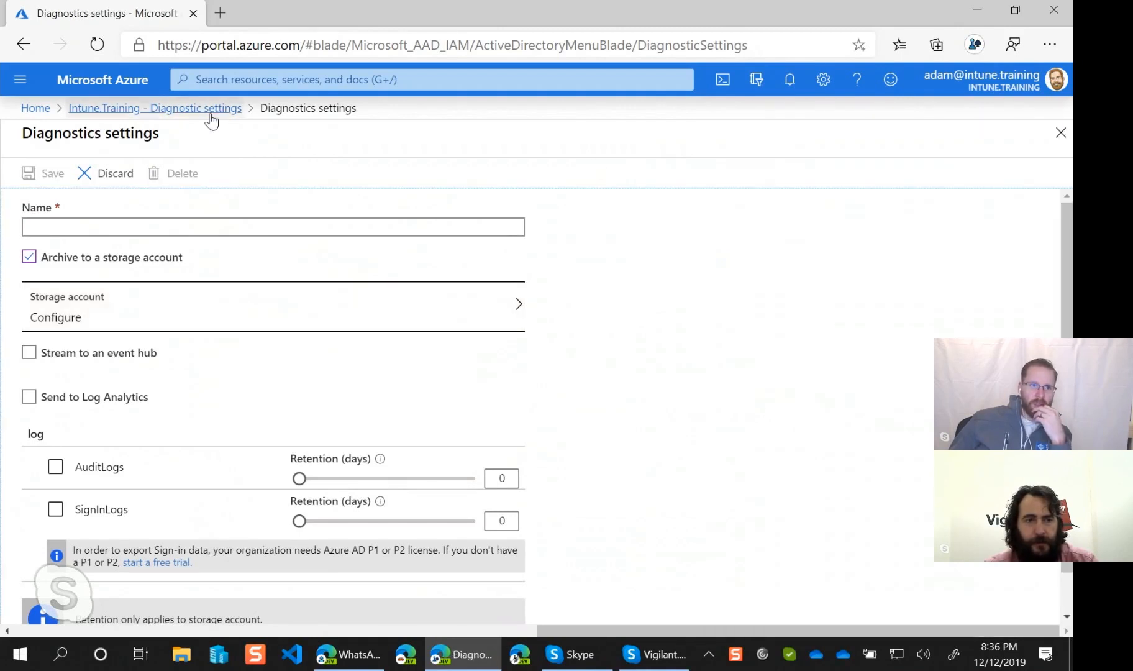
Turn off archiving to a storage account, and switch Send to Log Analytics on and off again in the new setting
scroll(135, 372, "down", 1)
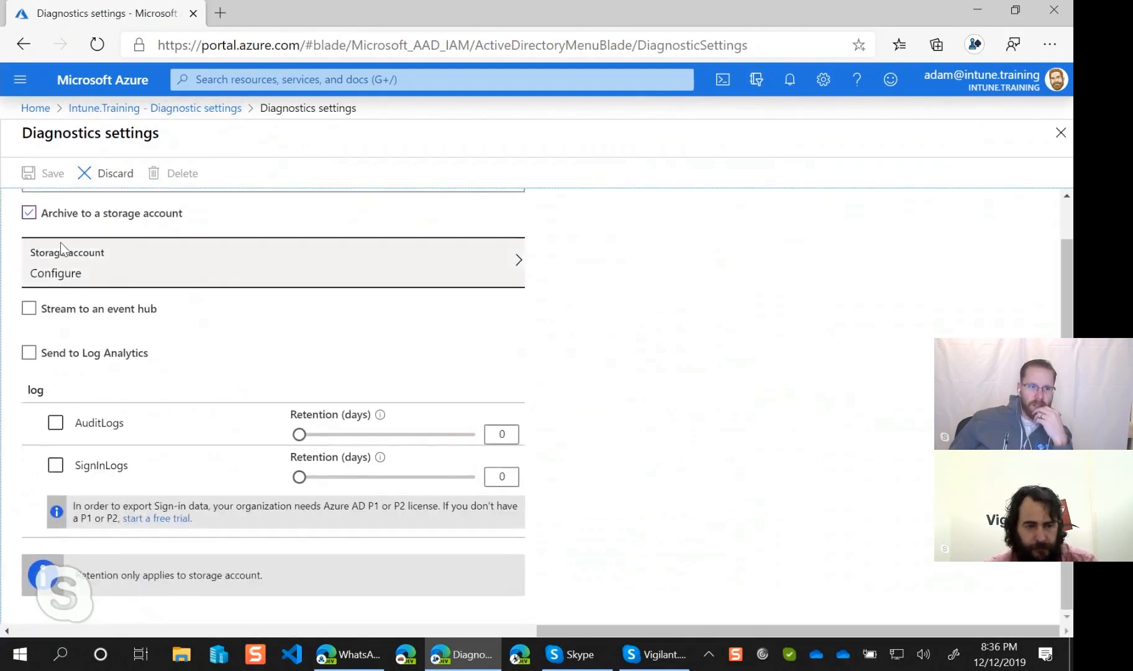
left_click(29, 212)
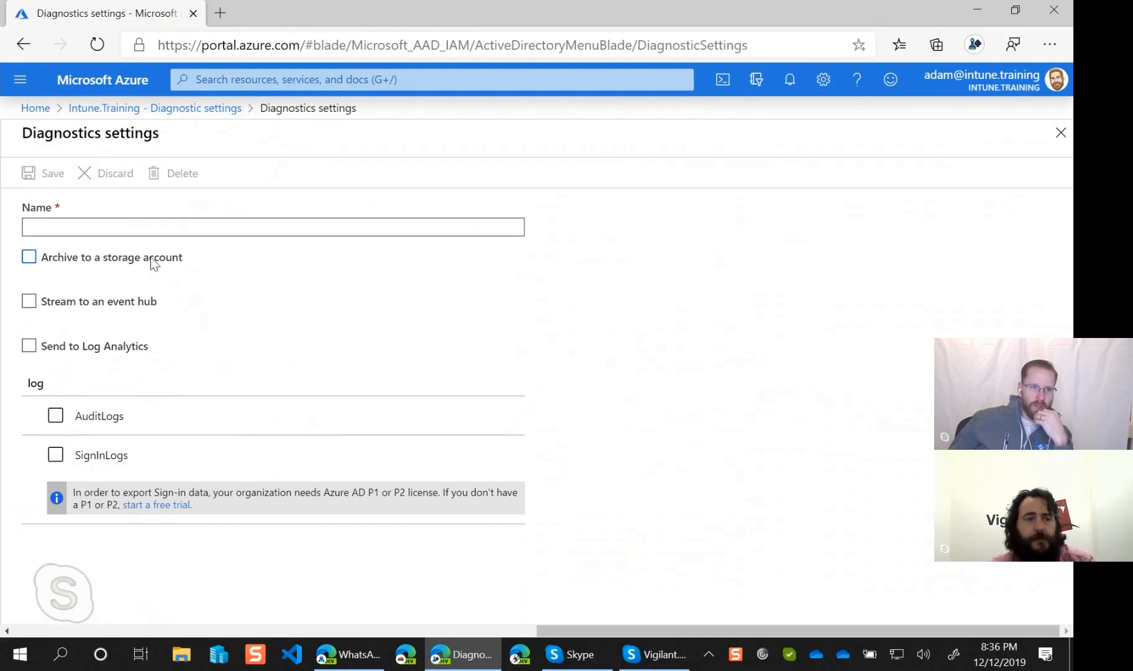
left_click(34, 348)
left_click(31, 348)
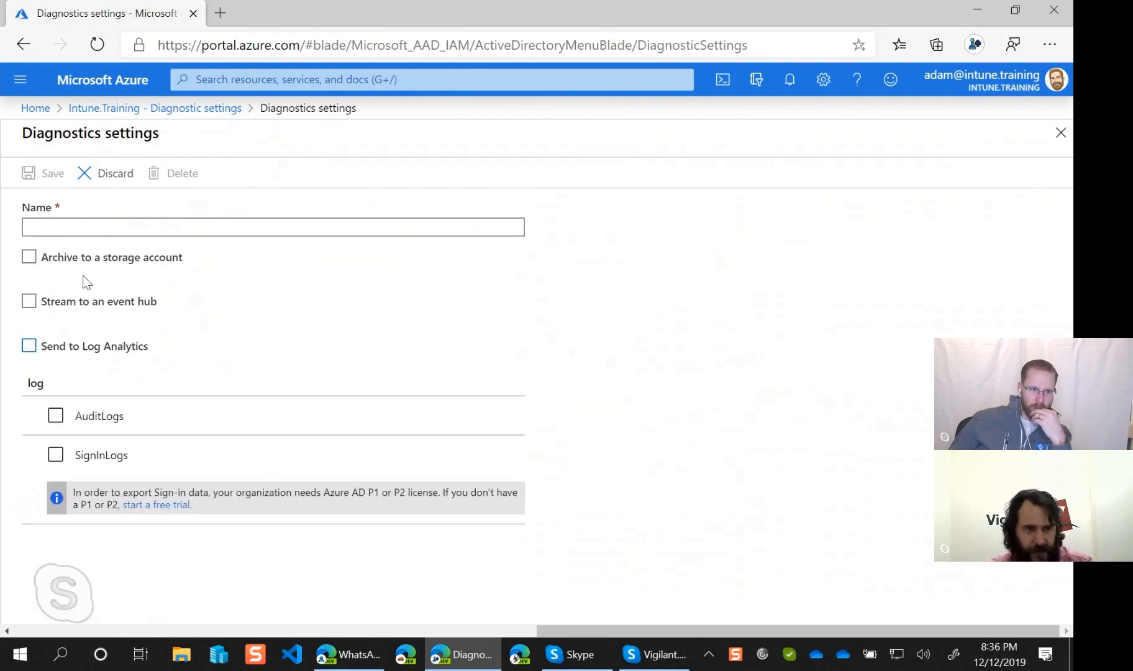
Leave the new diagnostic setting without saving and run the search * query for the last hour in the Azure Active Directory logs
left_click(217, 109)
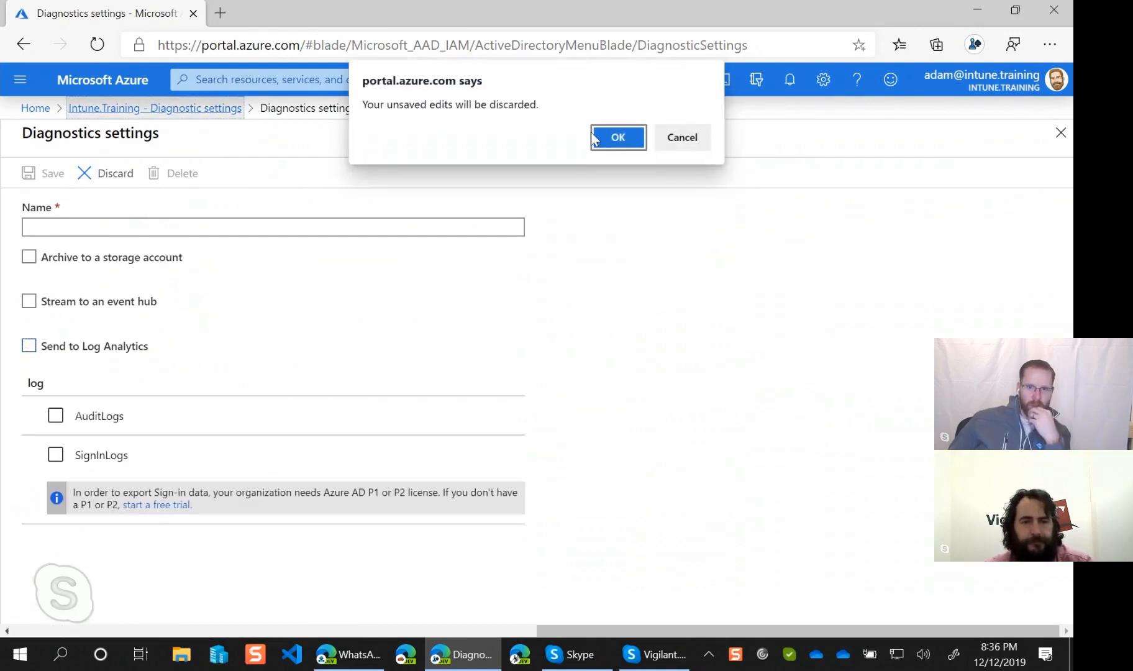
left_click(617, 137)
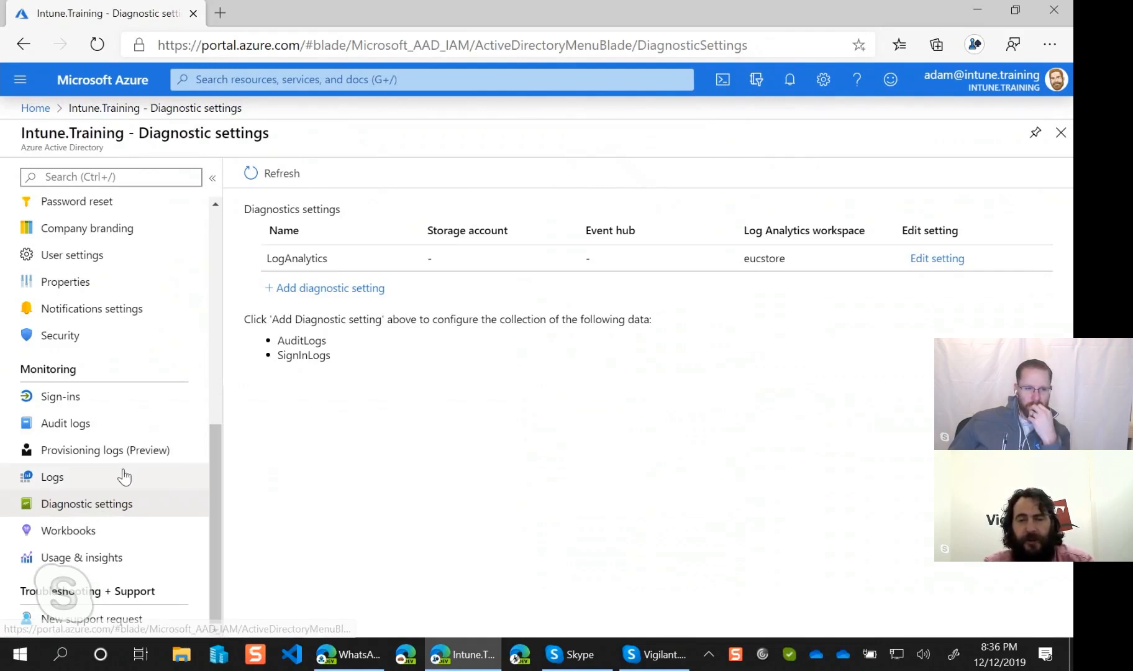
left_click(122, 476)
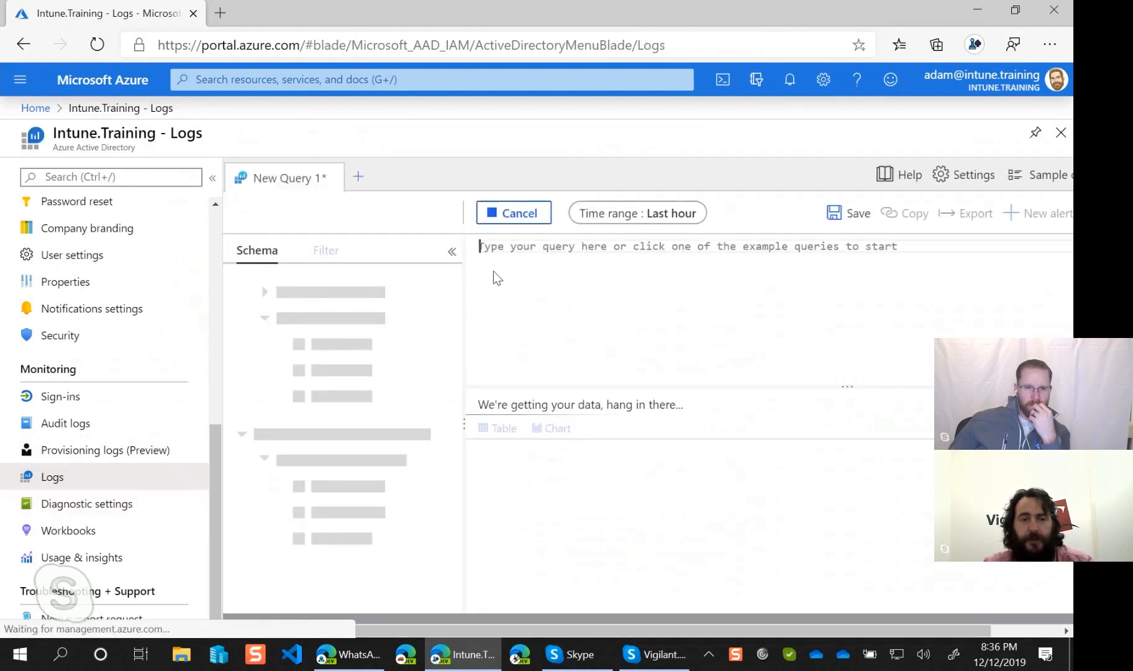
left_click(516, 215)
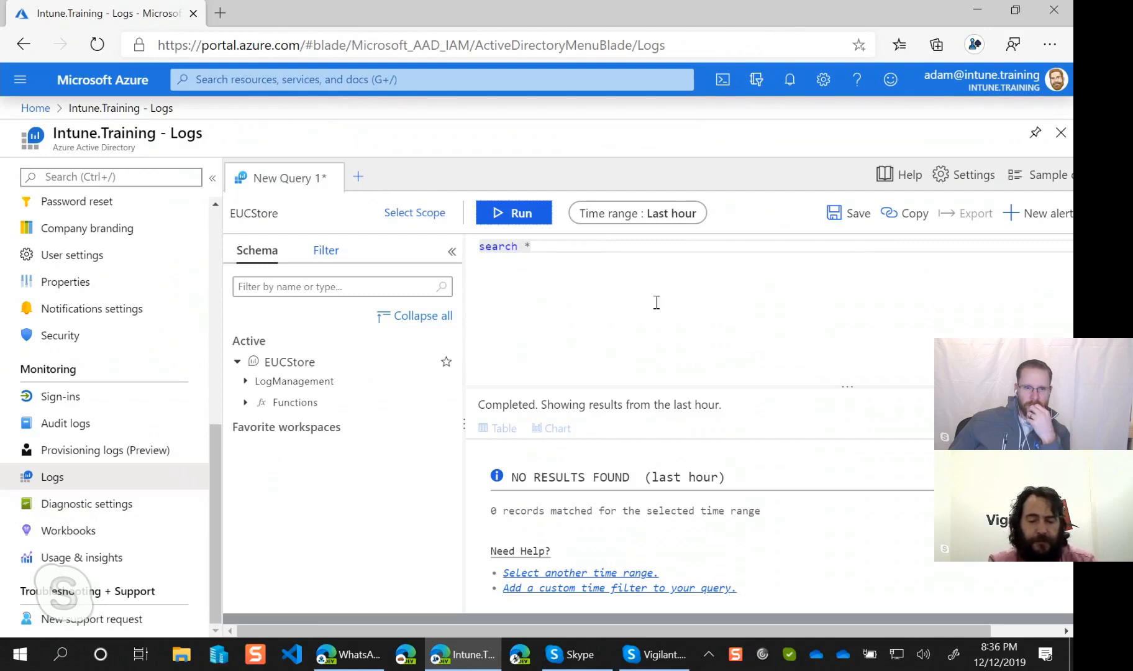
Go from the portal home to the EUCStore Log Analytics workspace and show its workbooks
left_click(37, 111)
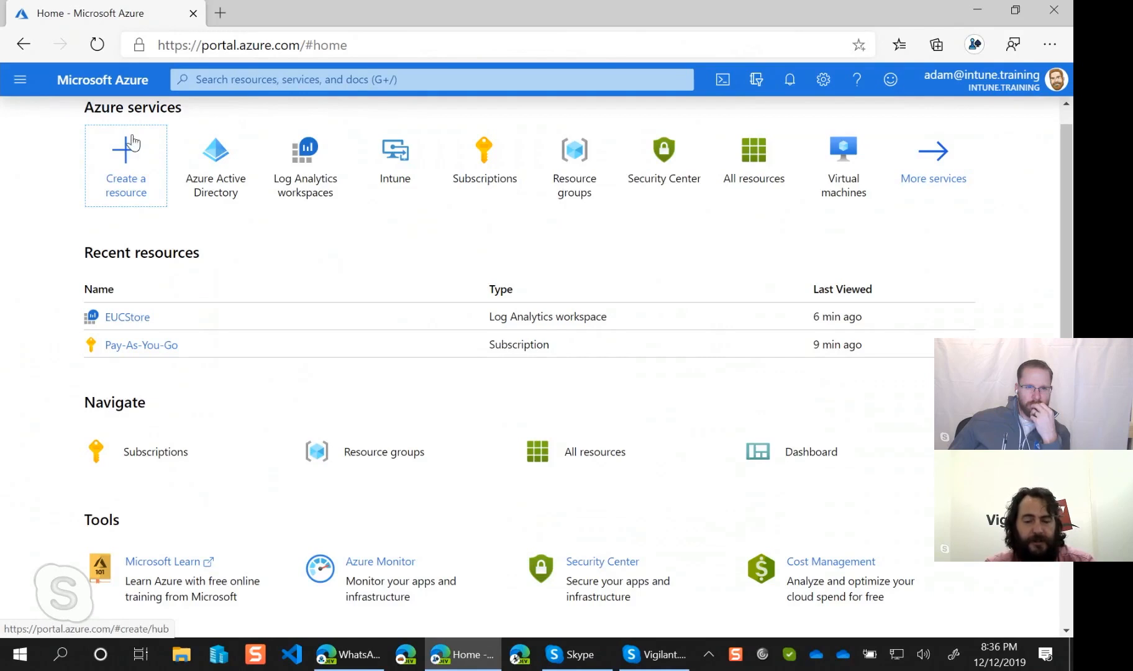
left_click(310, 175)
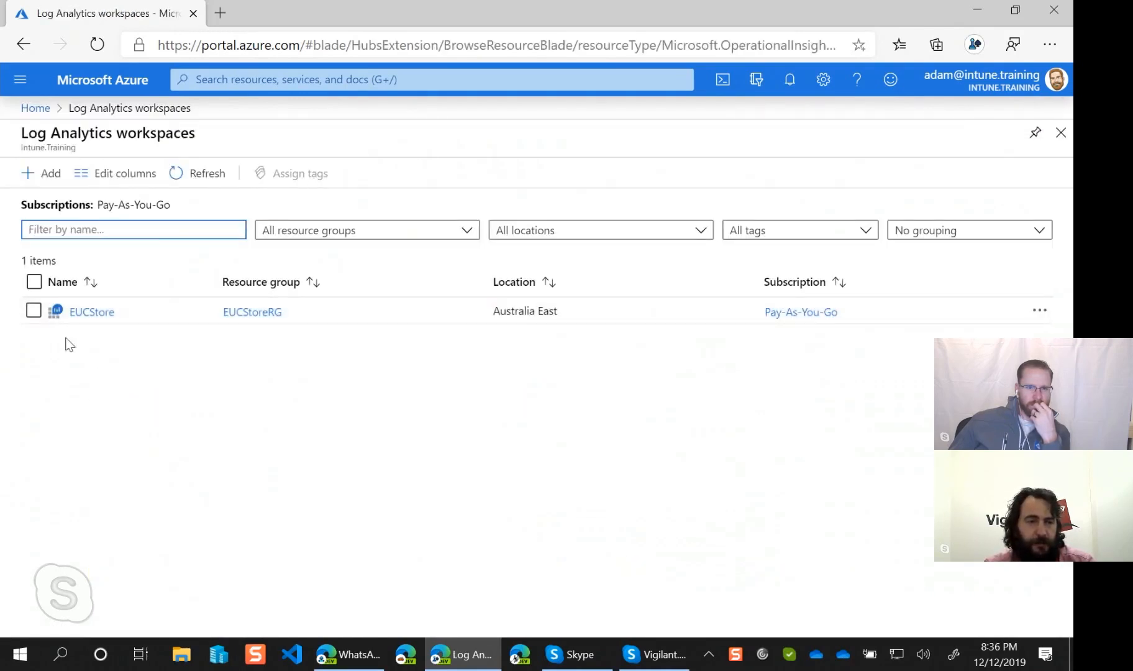
left_click(93, 312)
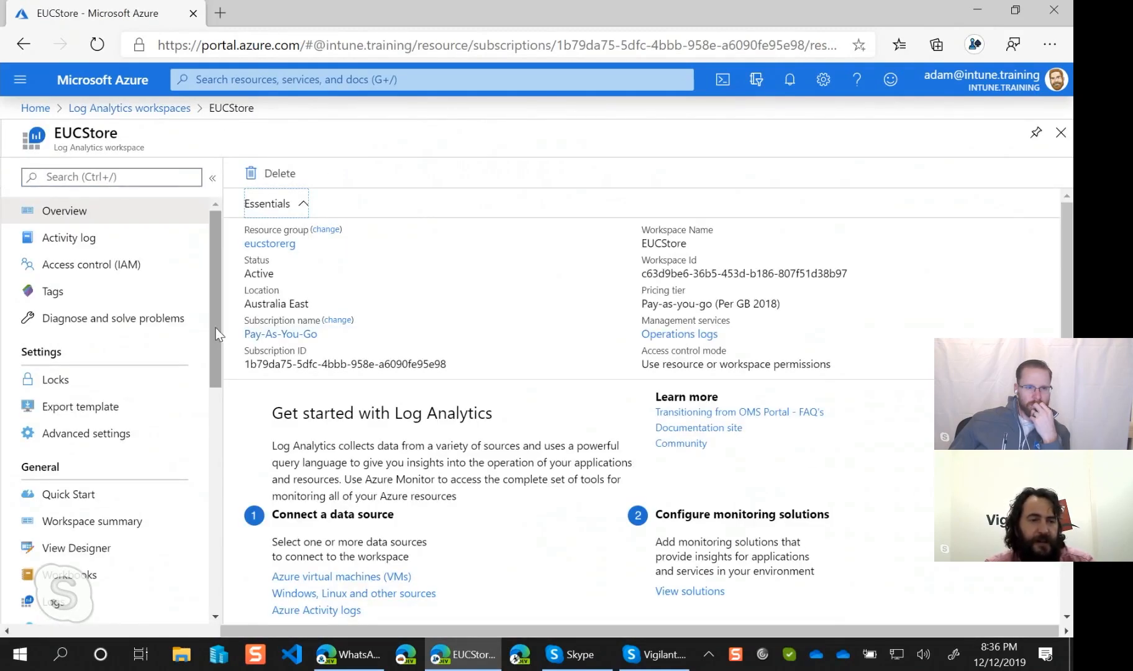
left_click_drag(216, 327, 217, 391)
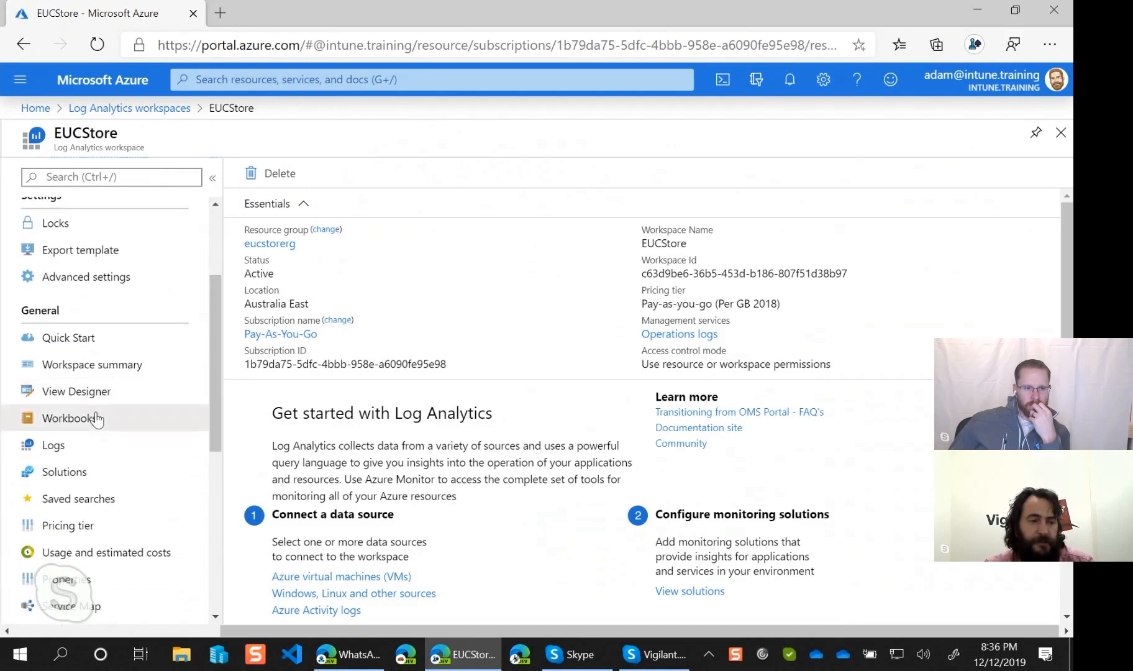
left_click(160, 418)
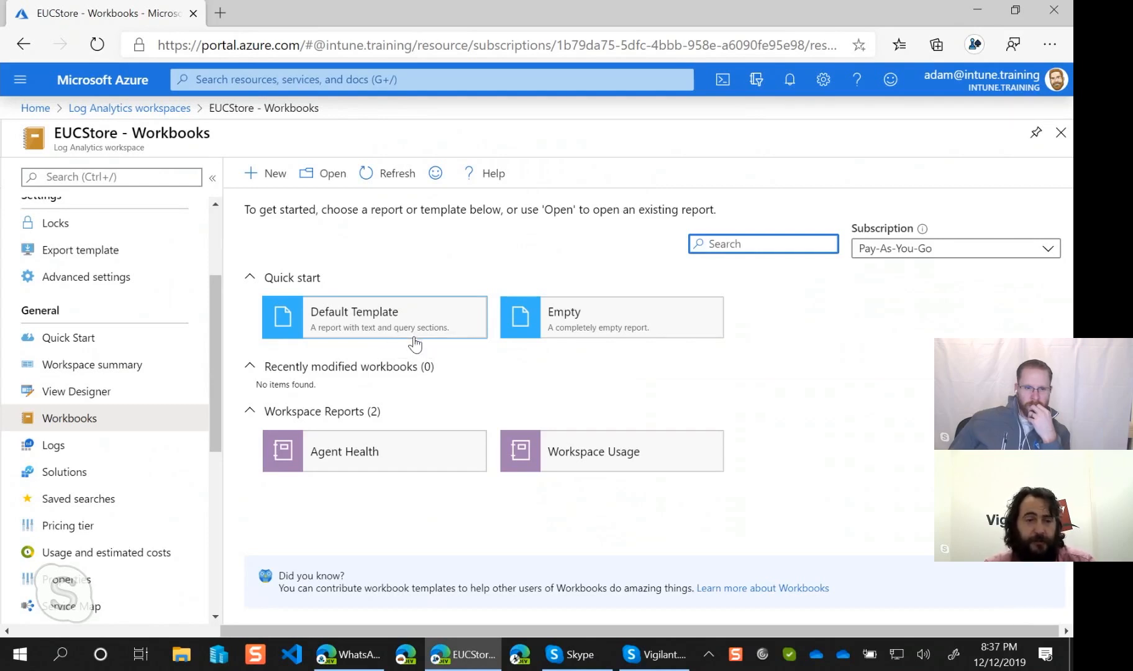
Start a workbook from the Default Template and run its query that counts records by TableName, checking the result area
left_click(456, 323)
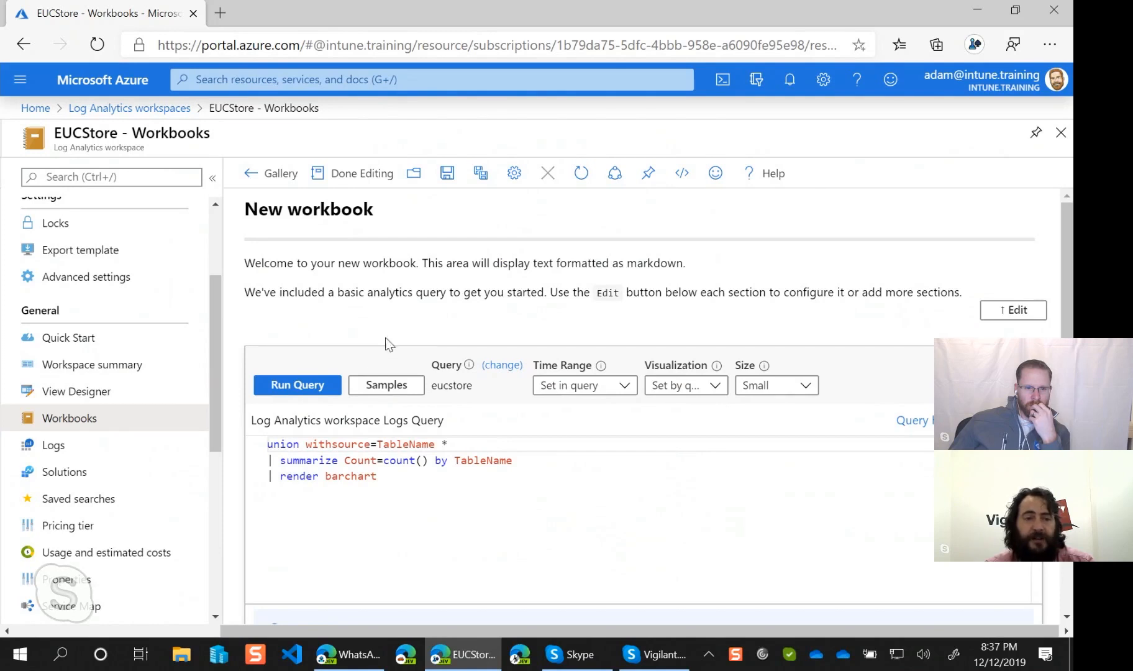
left_click(303, 386)
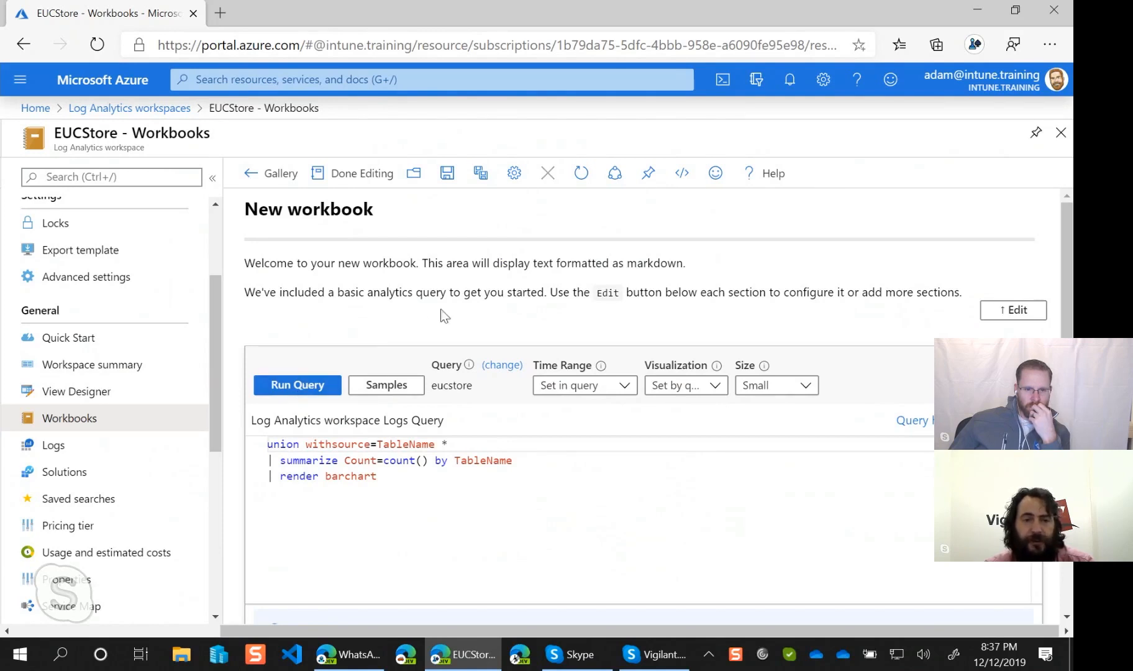
scroll(471, 315, "down", 1)
scroll(470, 317, "down", 3)
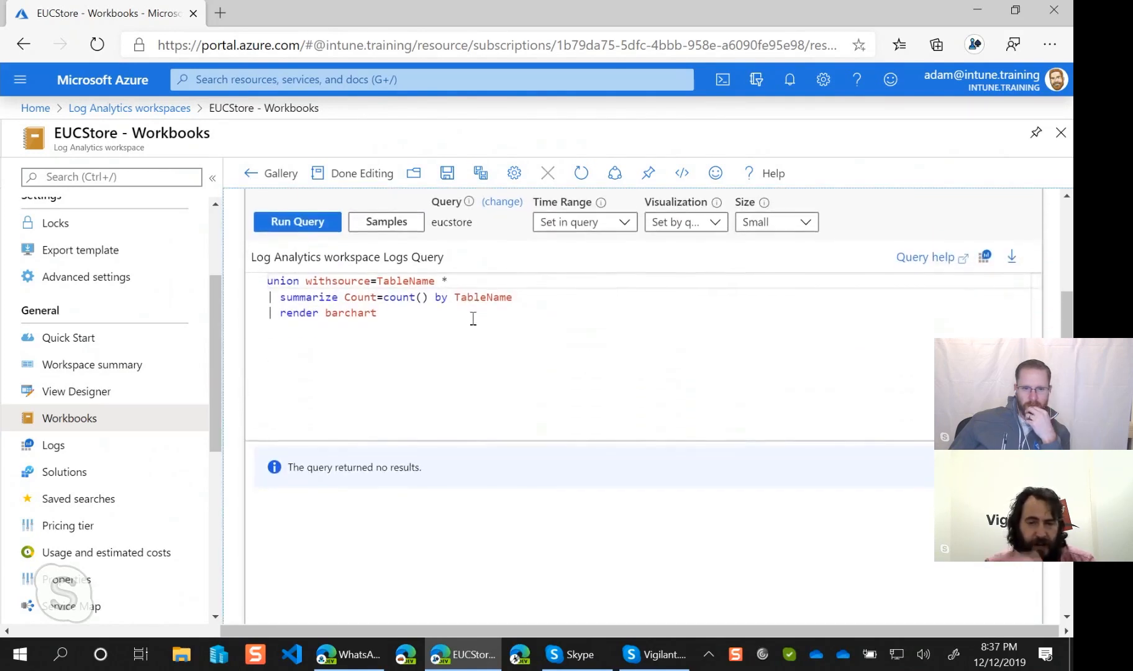
scroll(497, 348, "up", 2)
scroll(497, 347, "up", 1)
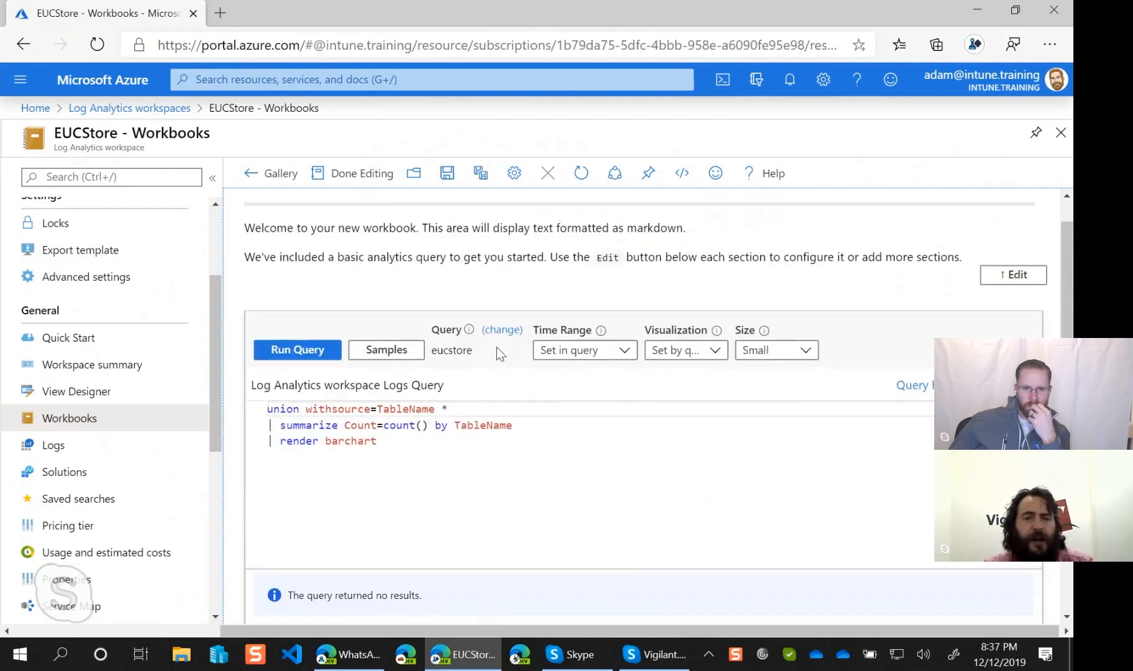
left_click(295, 351)
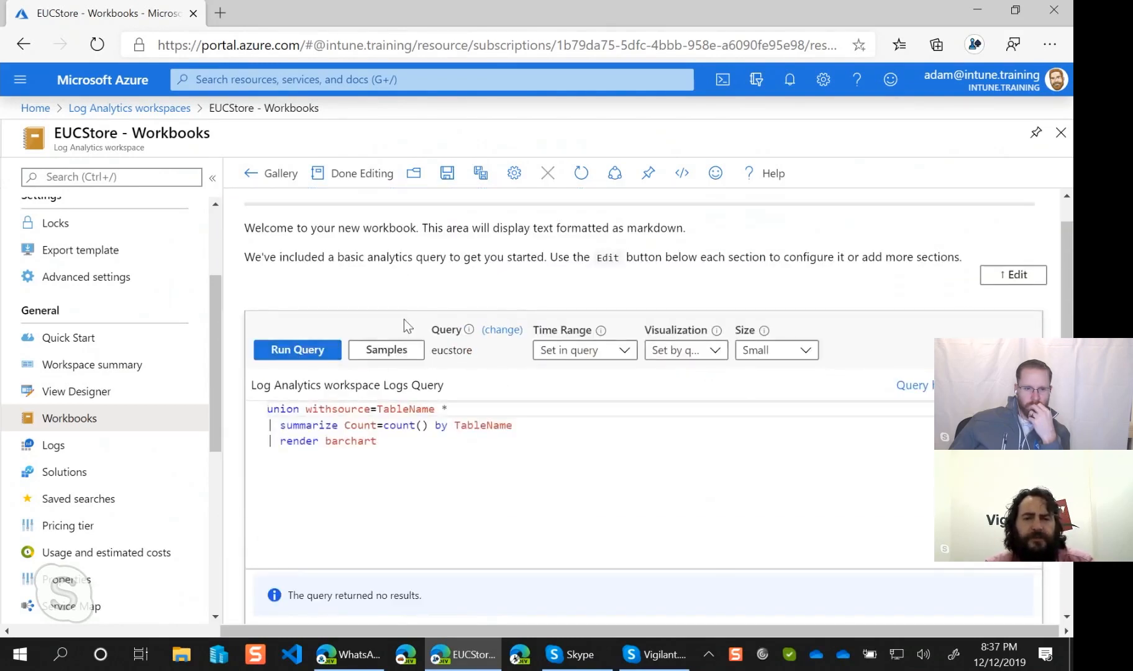
scroll(430, 318, "down", 5)
scroll(431, 318, "up", 5)
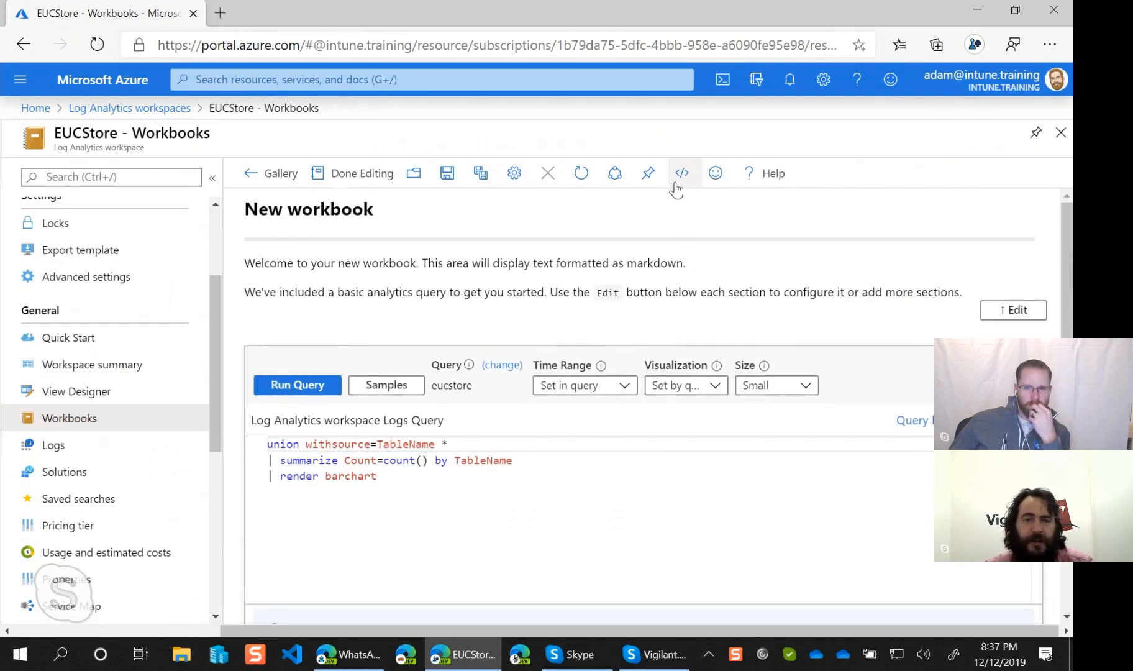
Examine the new workbook's JSON code and its template types, cancel without applying changes, and return to the workbook gallery
left_click(683, 176)
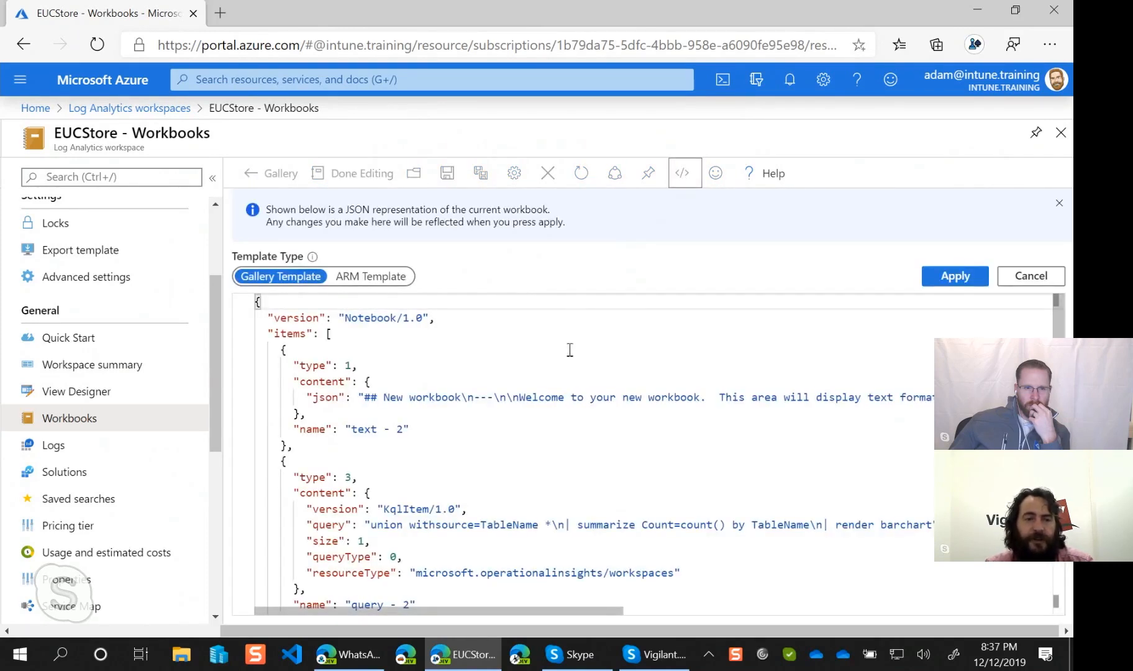
scroll(570, 350, "down", 2)
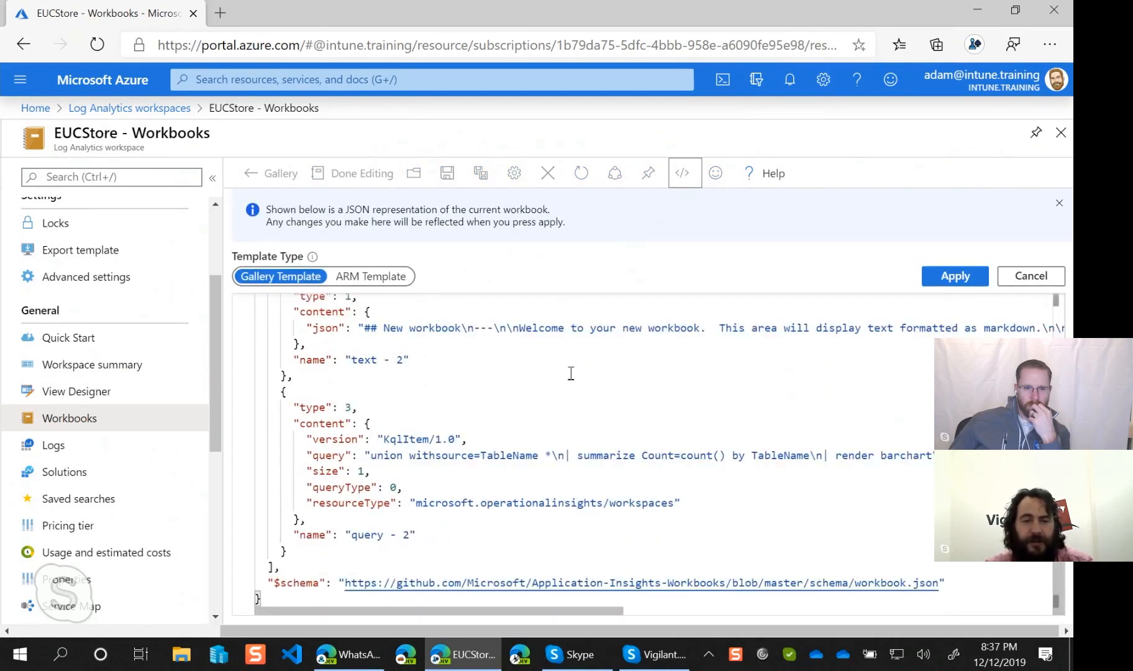
scroll(572, 393, "up", 2)
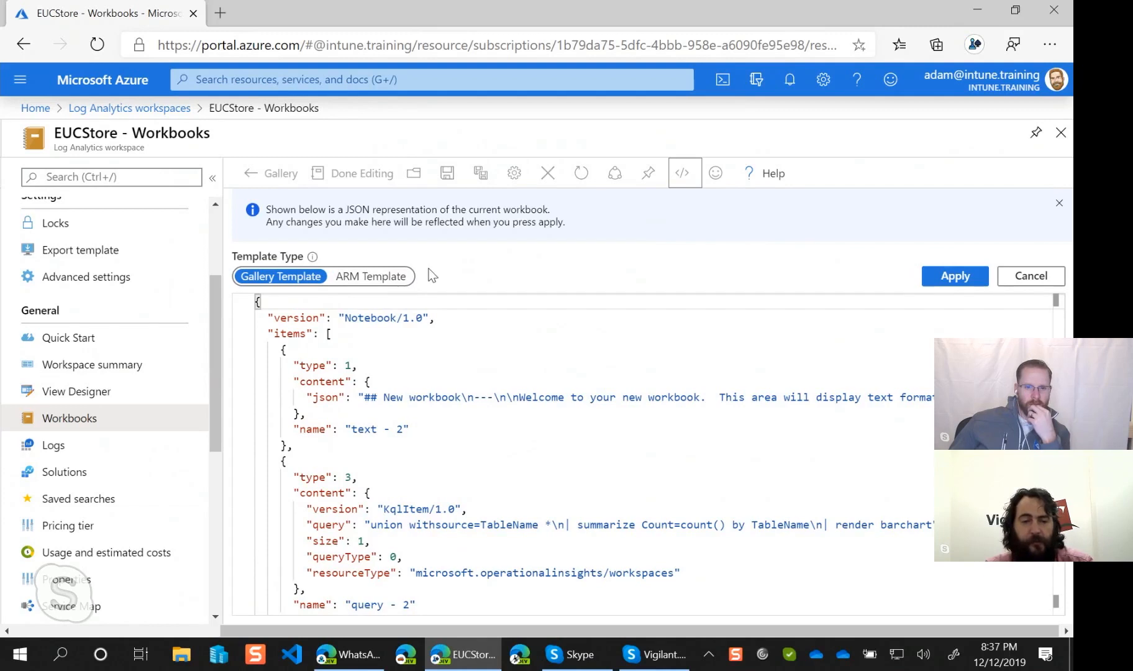
left_click(389, 275)
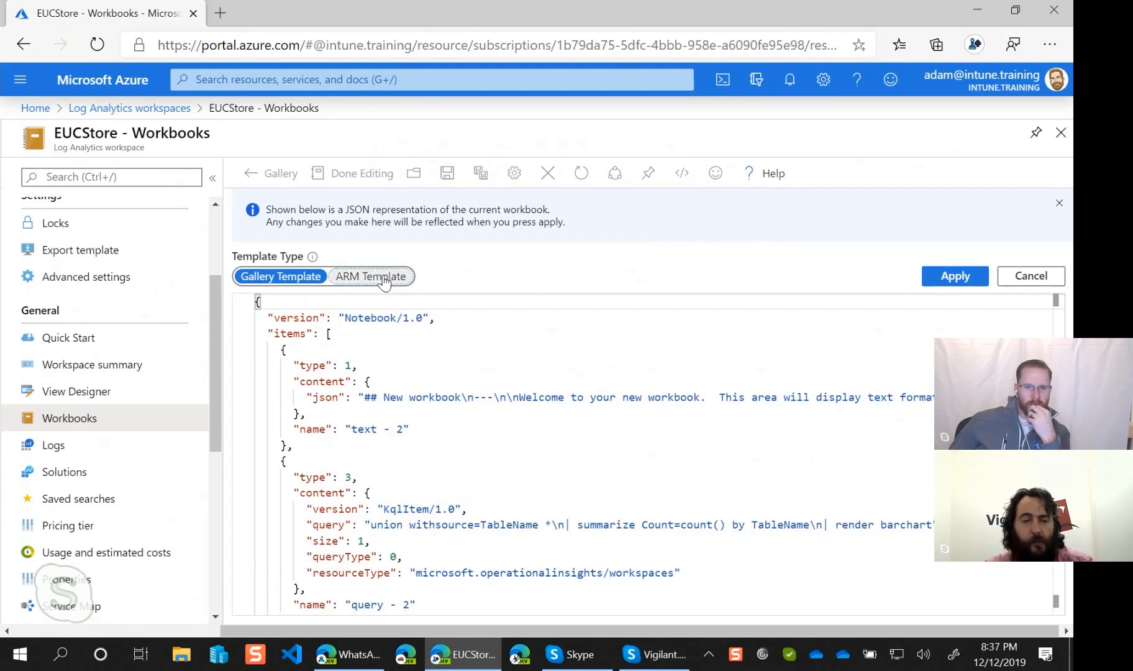
left_click(319, 270)
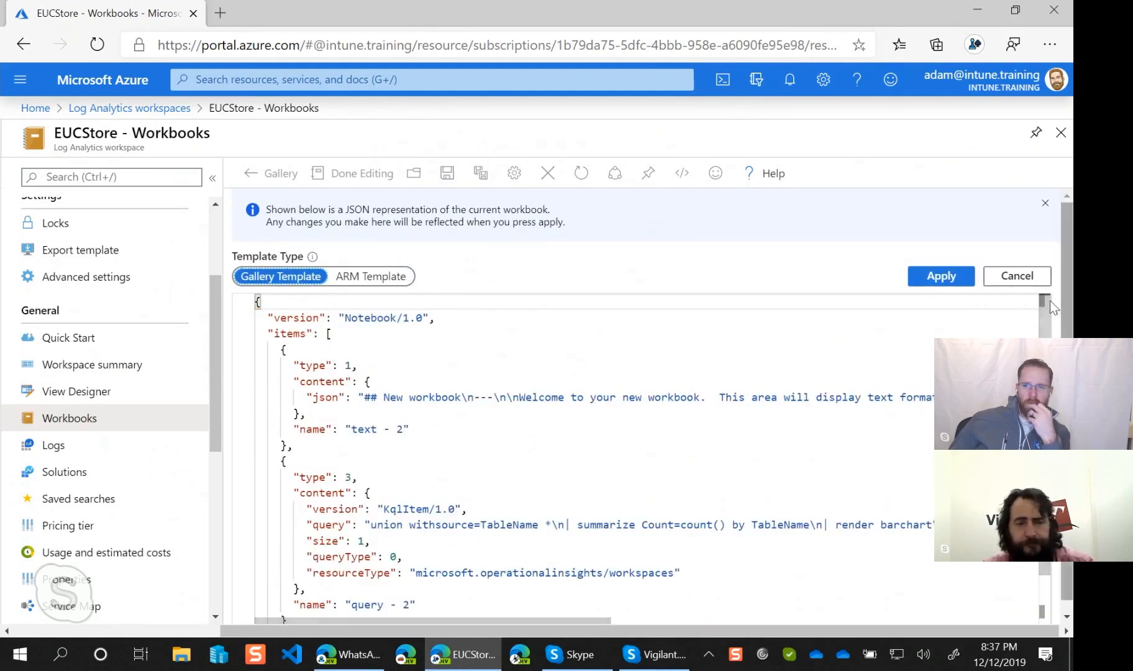
left_click(1013, 287)
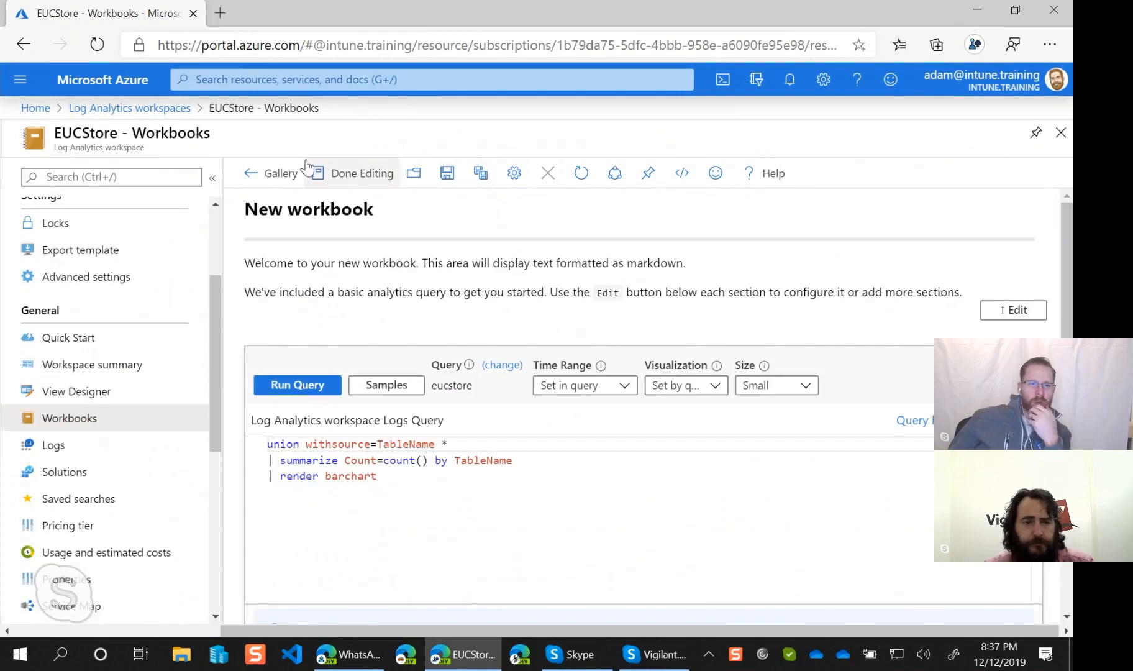
left_click(276, 180)
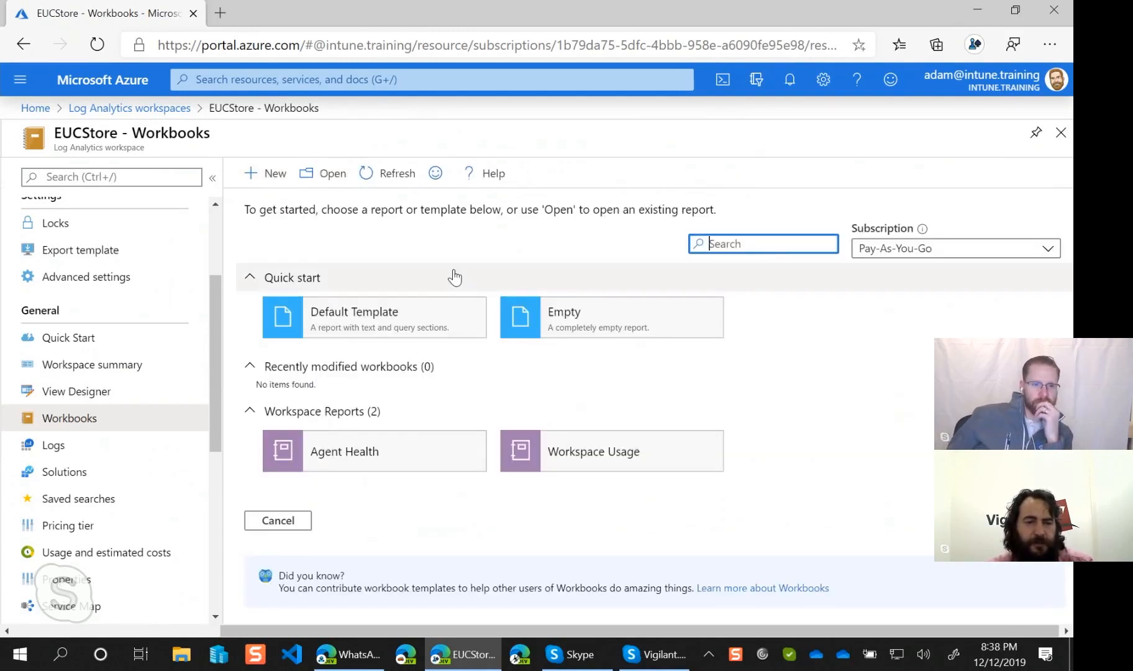
Review the Agent Health report and the Workspace Usage report, returning to the workbook gallery after each
left_click(405, 465)
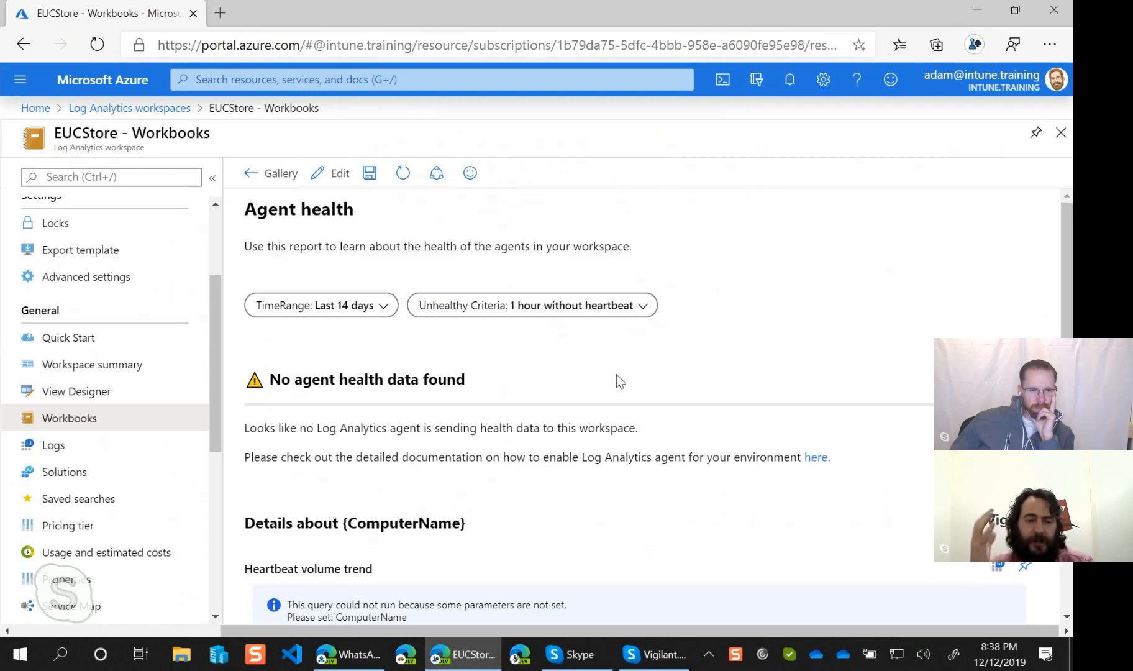
scroll(616, 375, "down", 3)
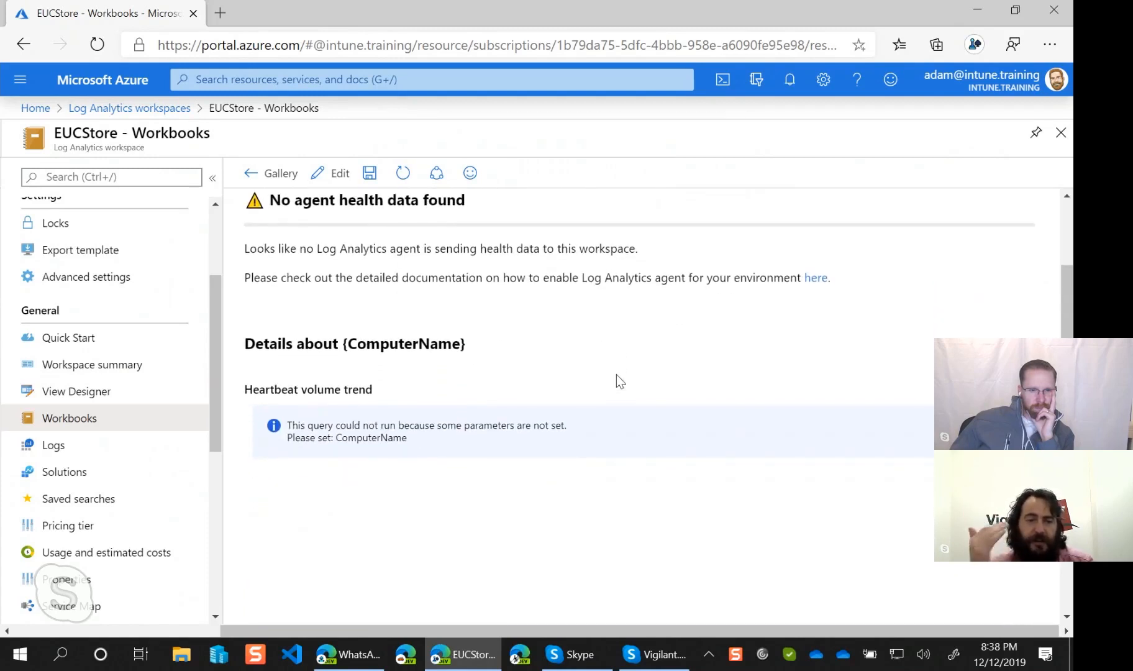
scroll(616, 375, "down", 1)
scroll(616, 374, "up", 4)
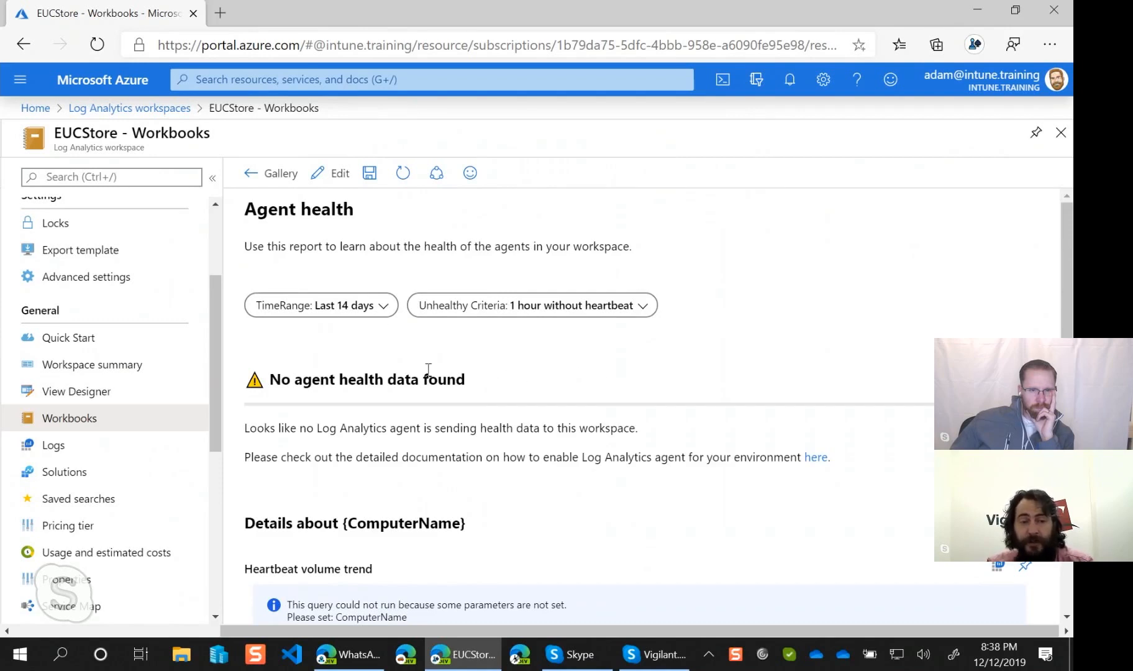
left_click(268, 175)
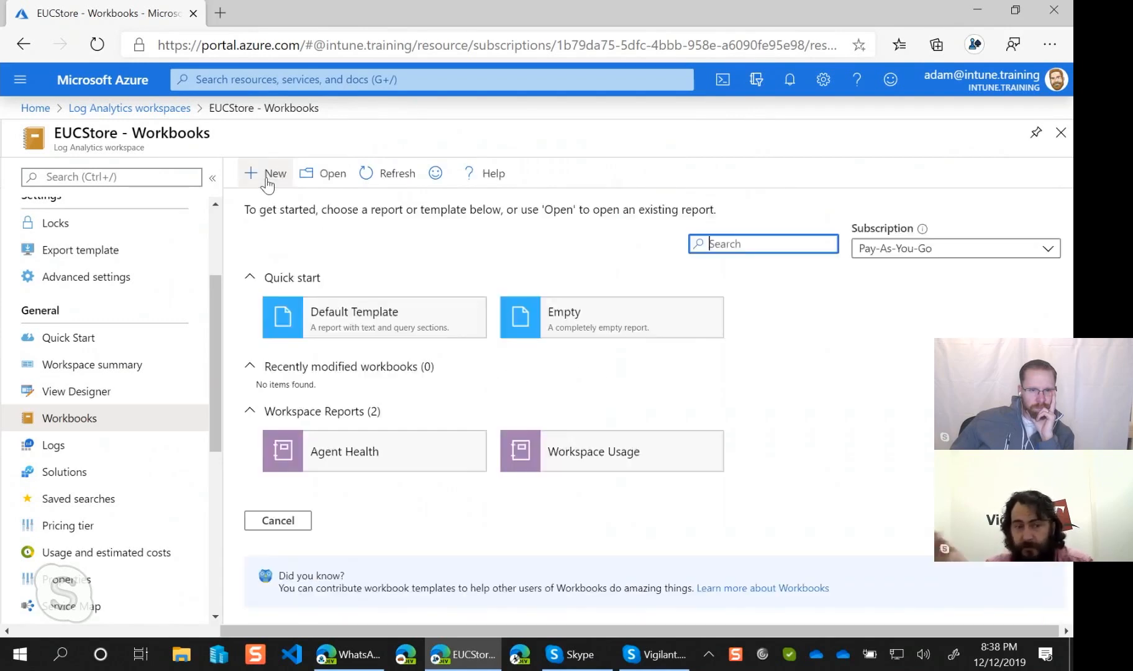
left_click(677, 465)
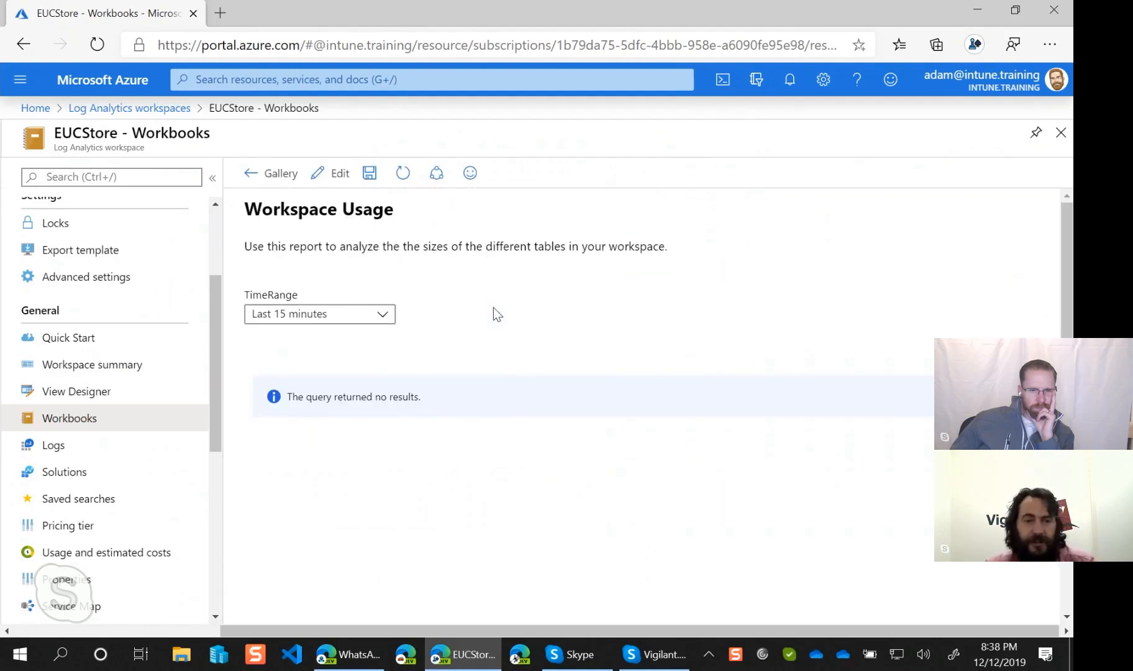
left_click(264, 176)
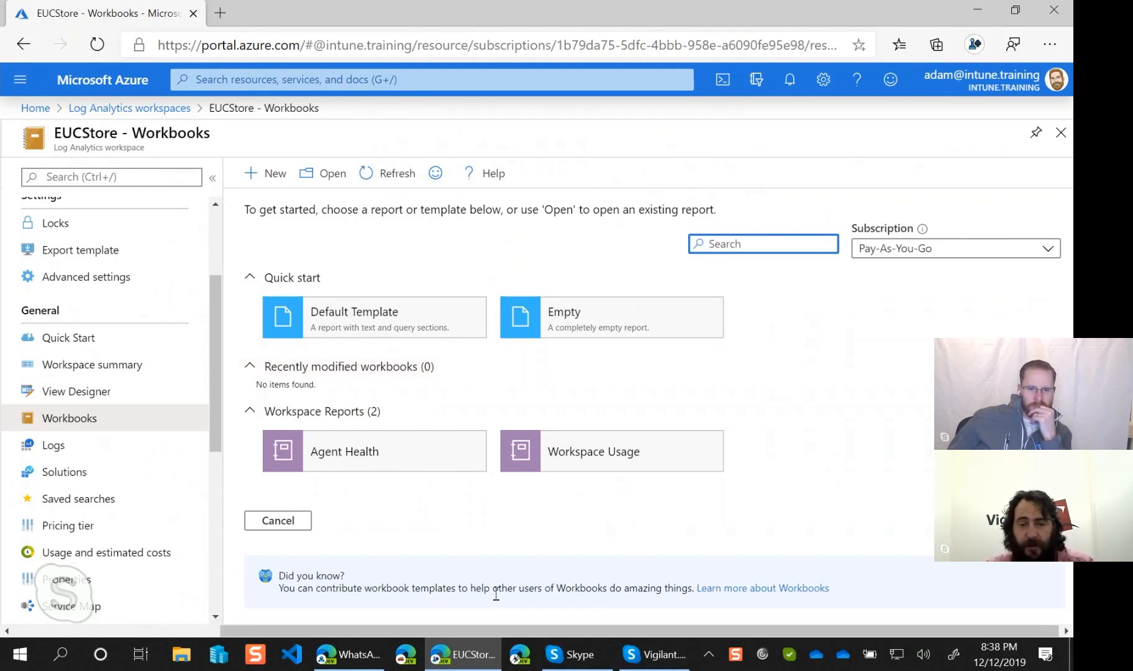
Open the Learn more about Workbooks page in a new browser tab and read its README through to the sample workbook
left_click_drag(281, 589, 679, 593)
left_click(578, 593)
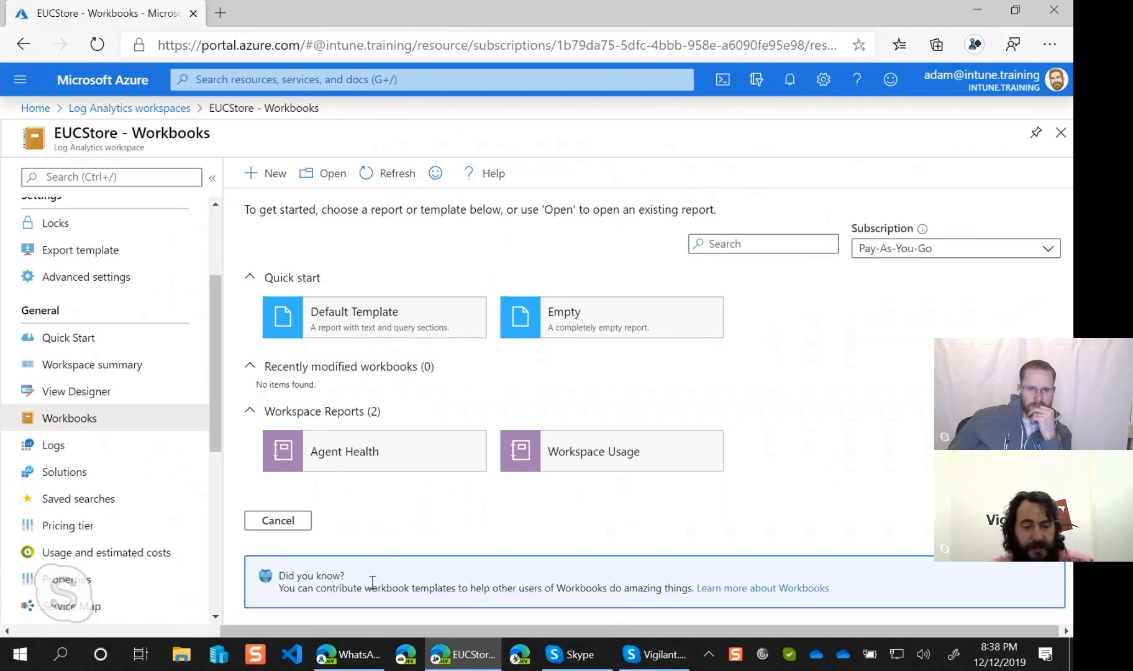
right_click(729, 589)
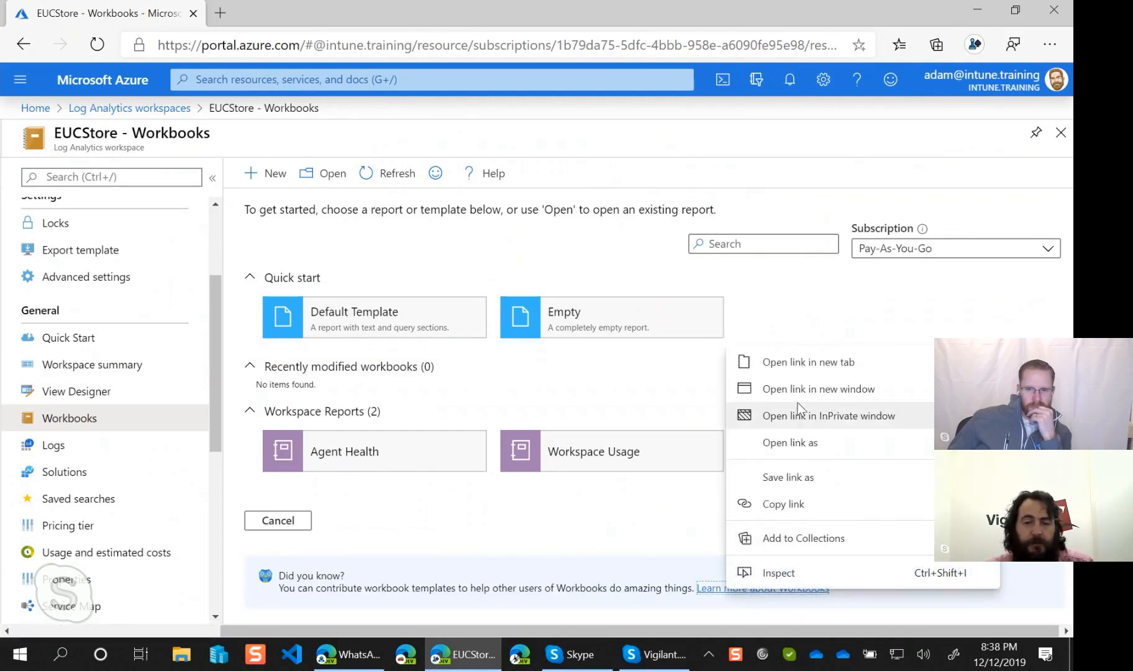
left_click(801, 365)
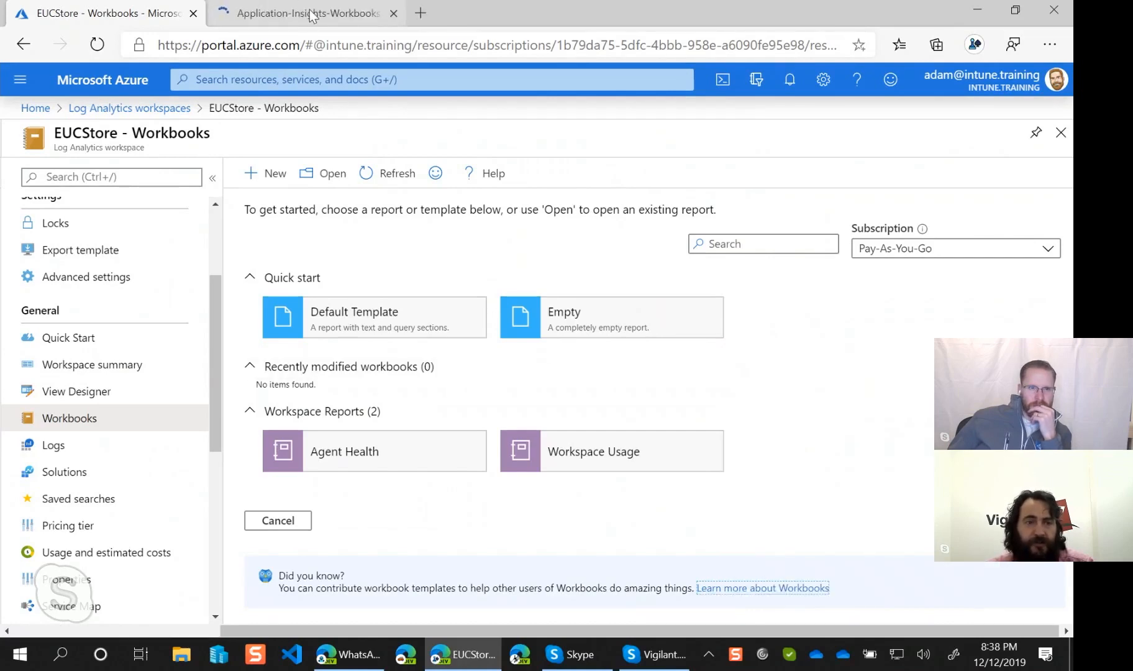
left_click(310, 15)
scroll(164, 463, "down", 5)
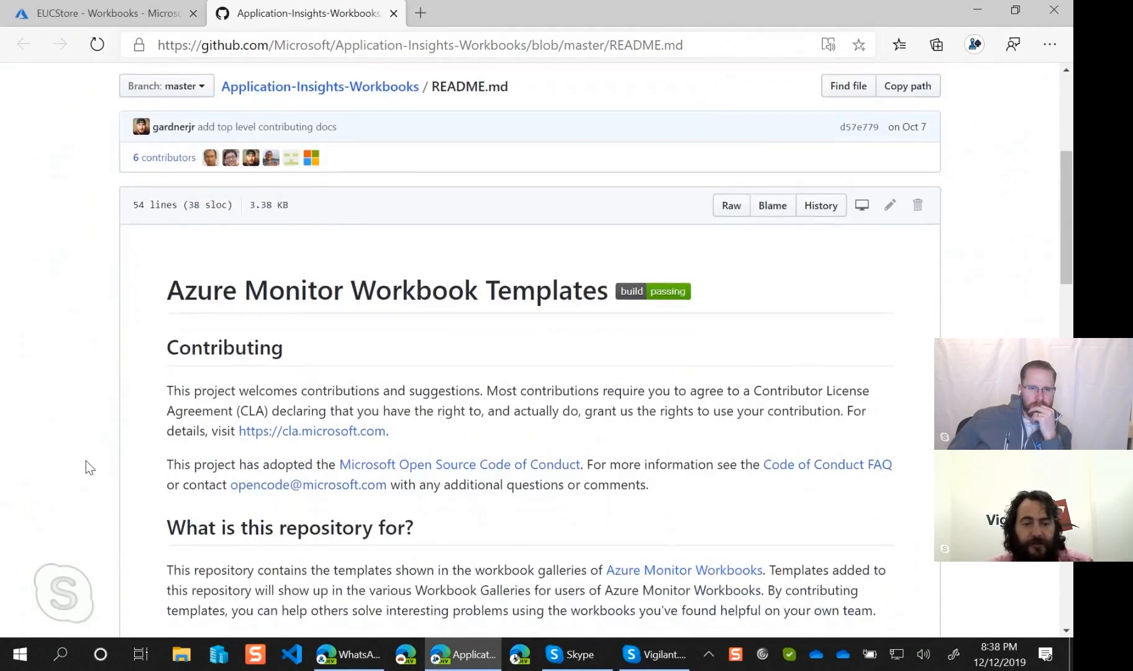
scroll(87, 461, "down", 3)
scroll(86, 463, "down", 6)
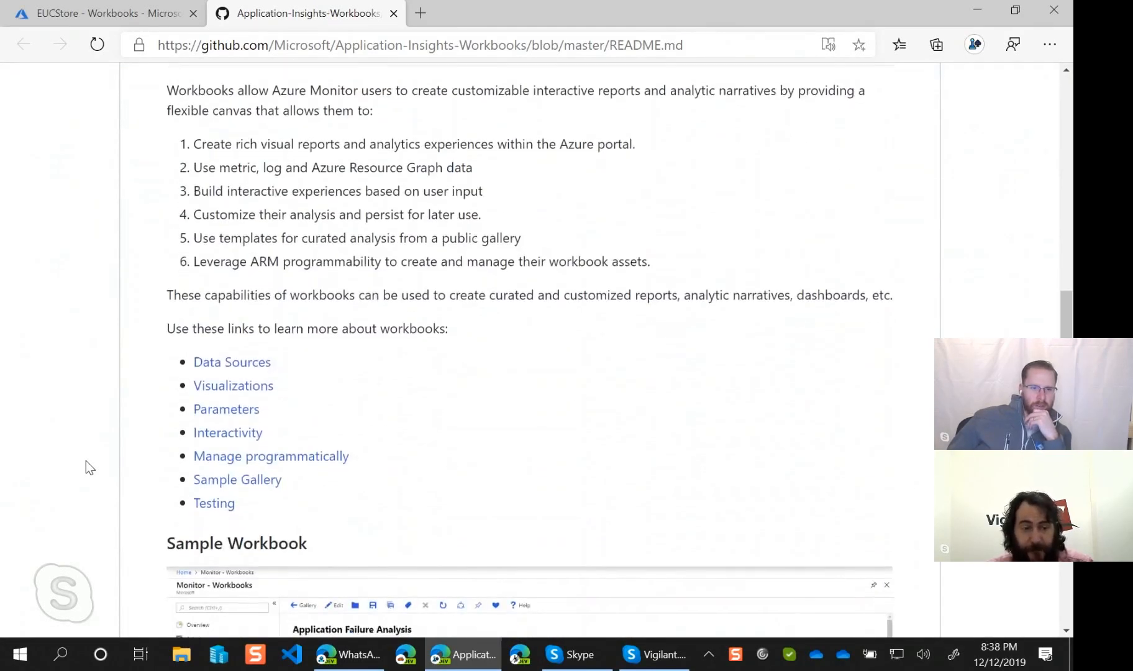
scroll(90, 467, "down", 5)
scroll(86, 462, "down", 2)
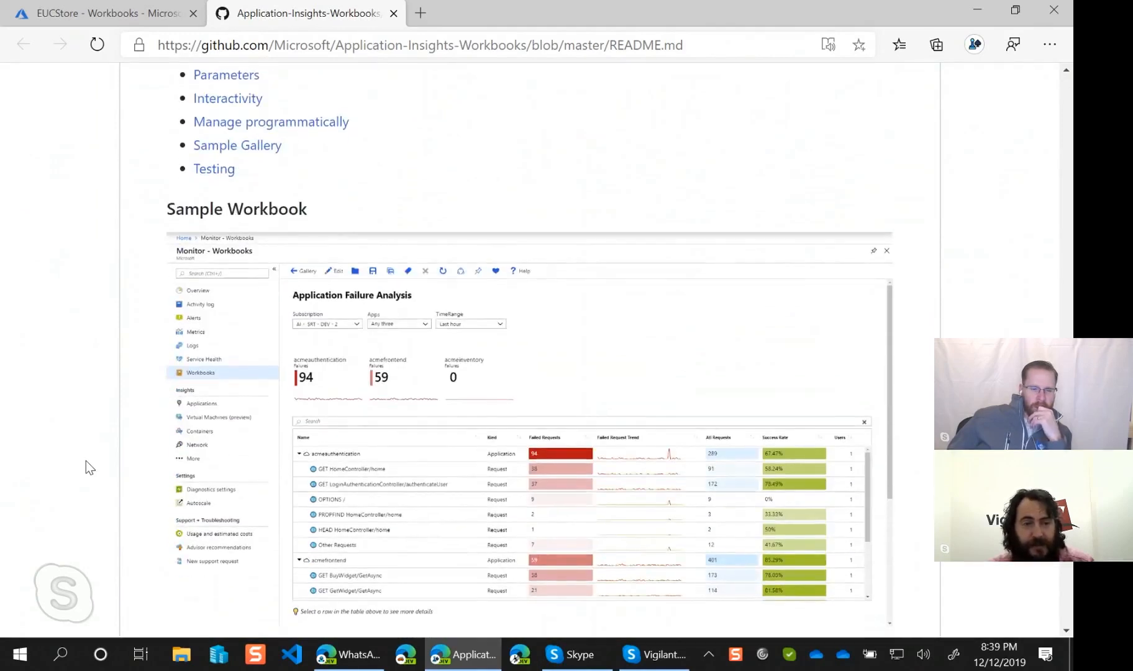
left_click(422, 19)
type("twit")
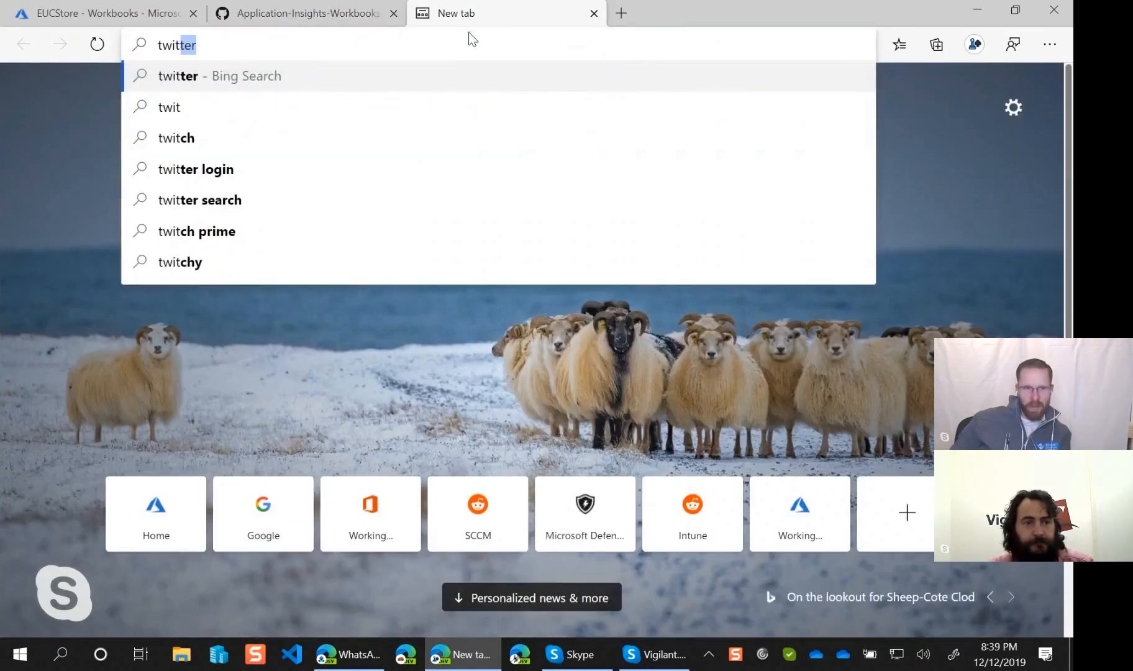
type("ter")
key("ctrl+Return")
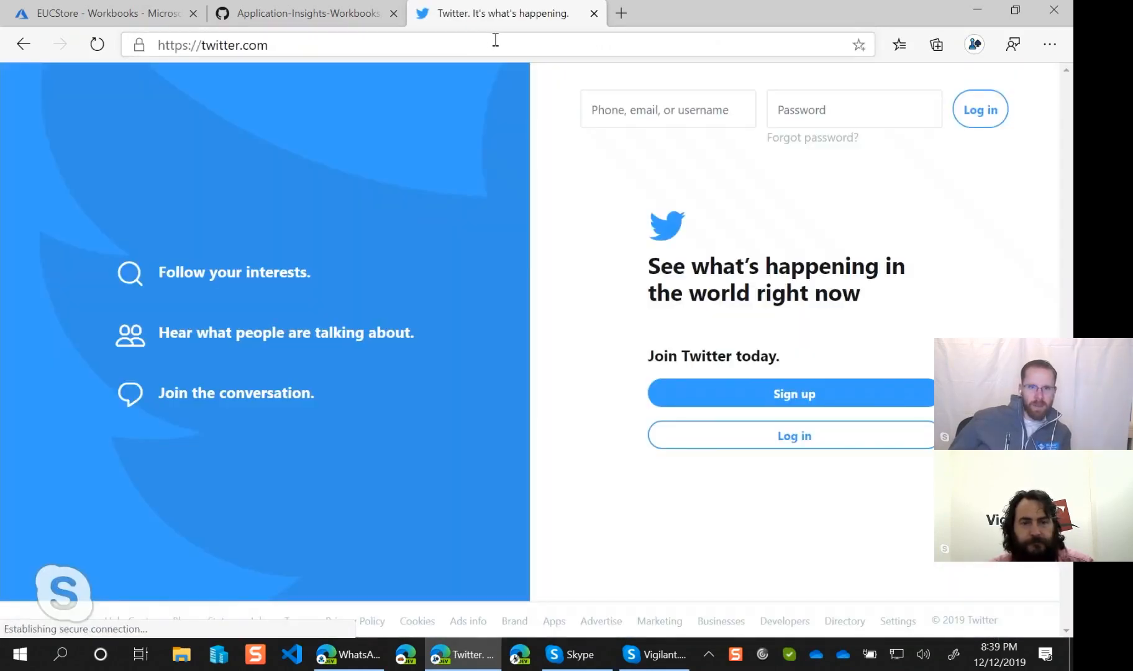
left_click(594, 13)
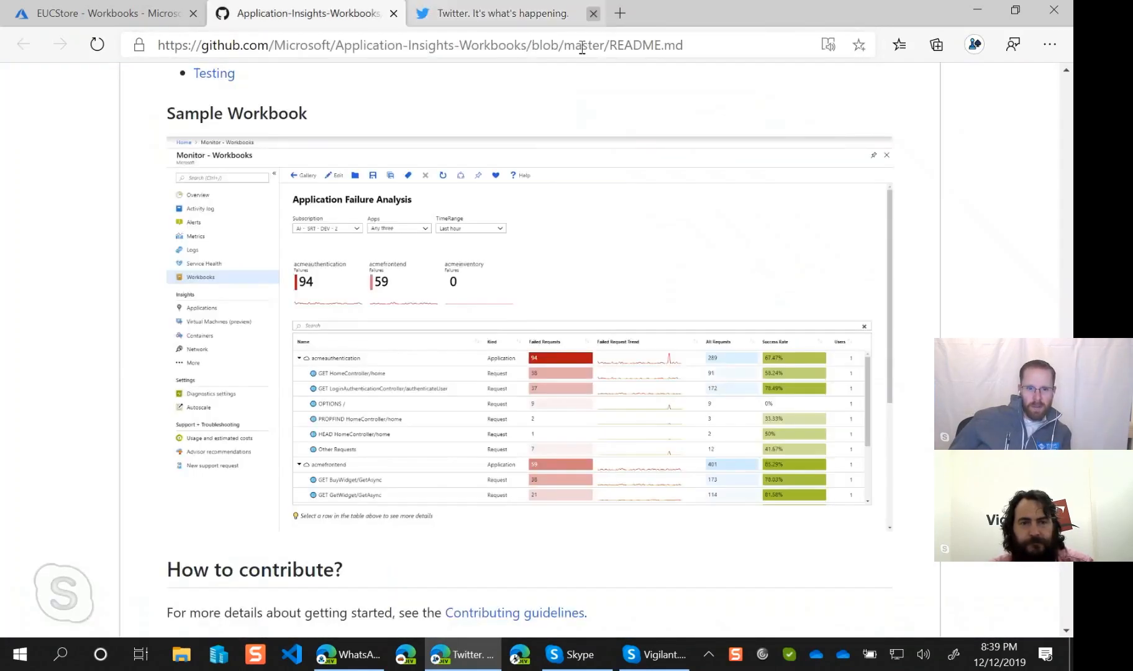
Open a separate browser window under the other profile and load the twitter.com home page
right_click(357, 656)
left_click(342, 564)
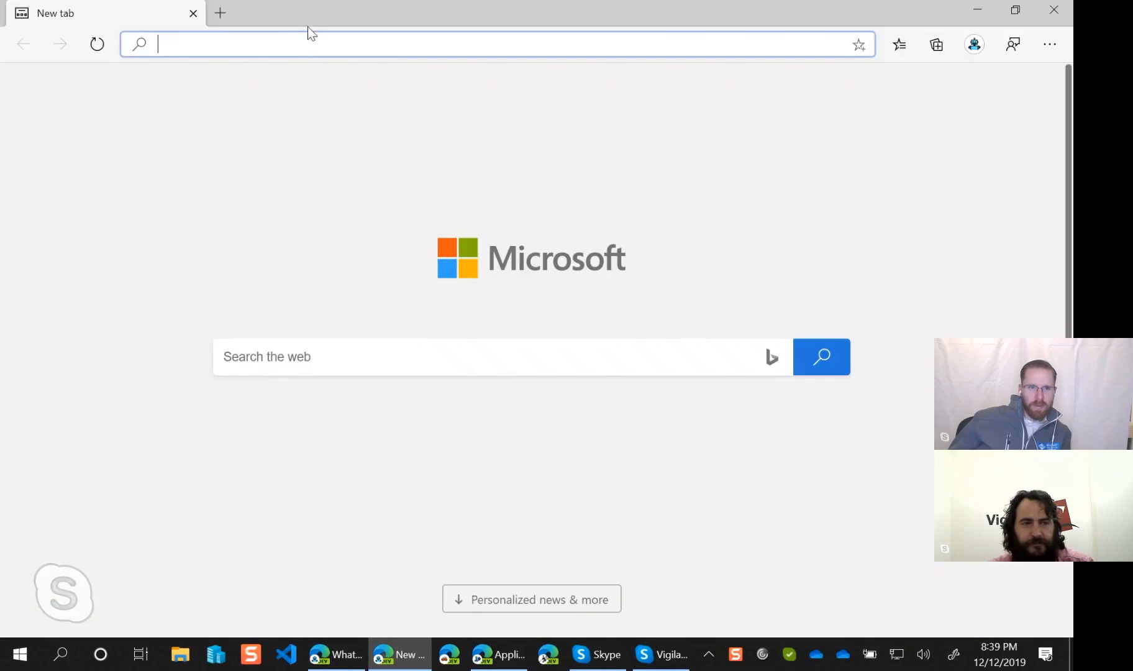
type("twitter.com")
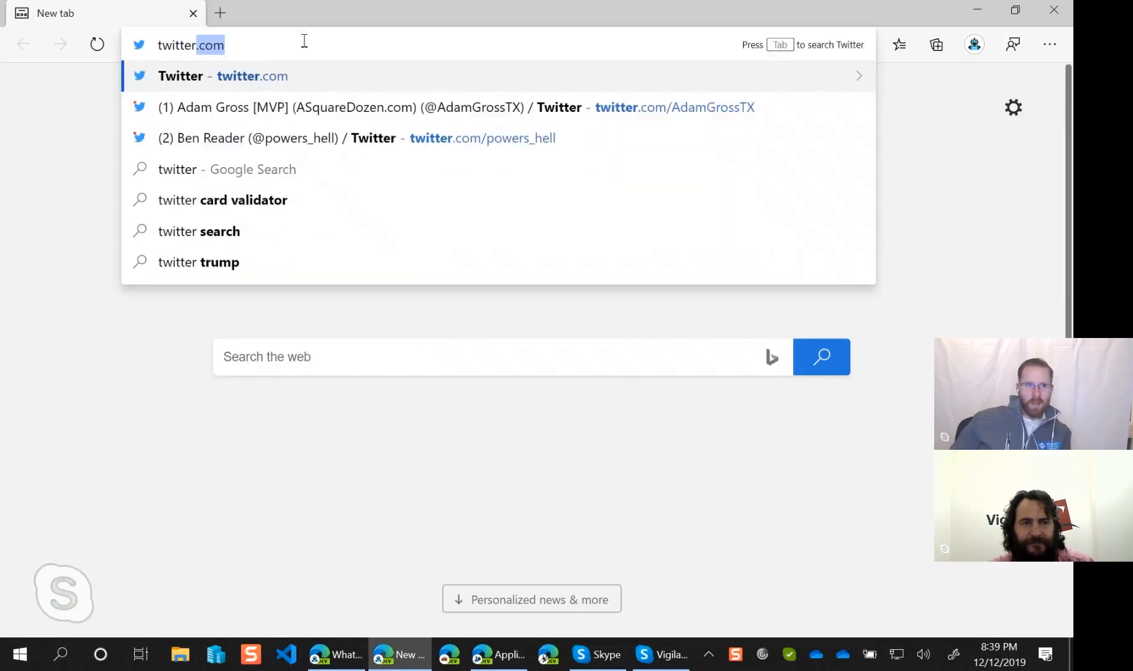
key("Return")
left_click(306, 46)
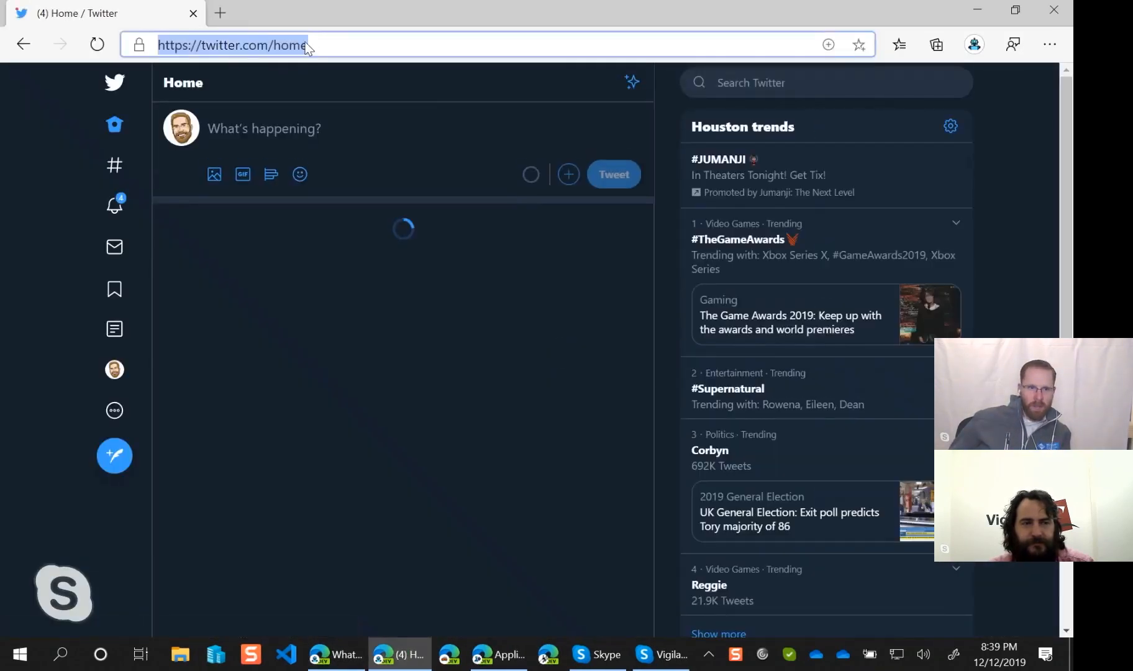
left_click(307, 46)
double_click(293, 44)
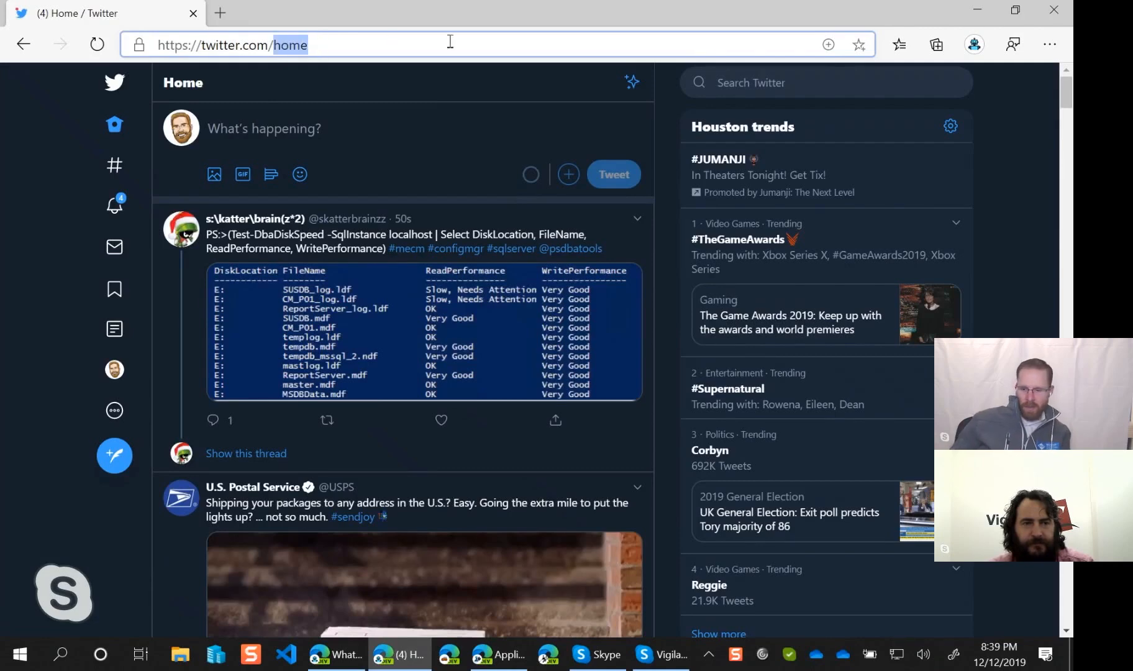
Search Twitter for the Azure Monitor MVP behind the SCAutomation account and review that profile
left_click(850, 84)
type("billy")
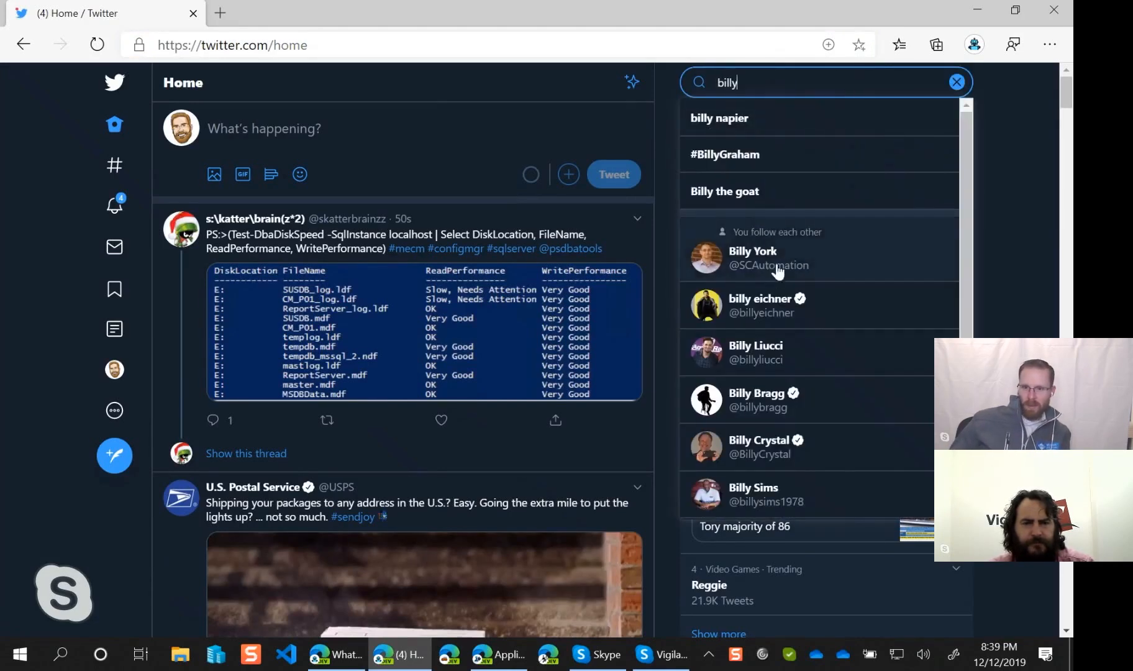
left_click(778, 269)
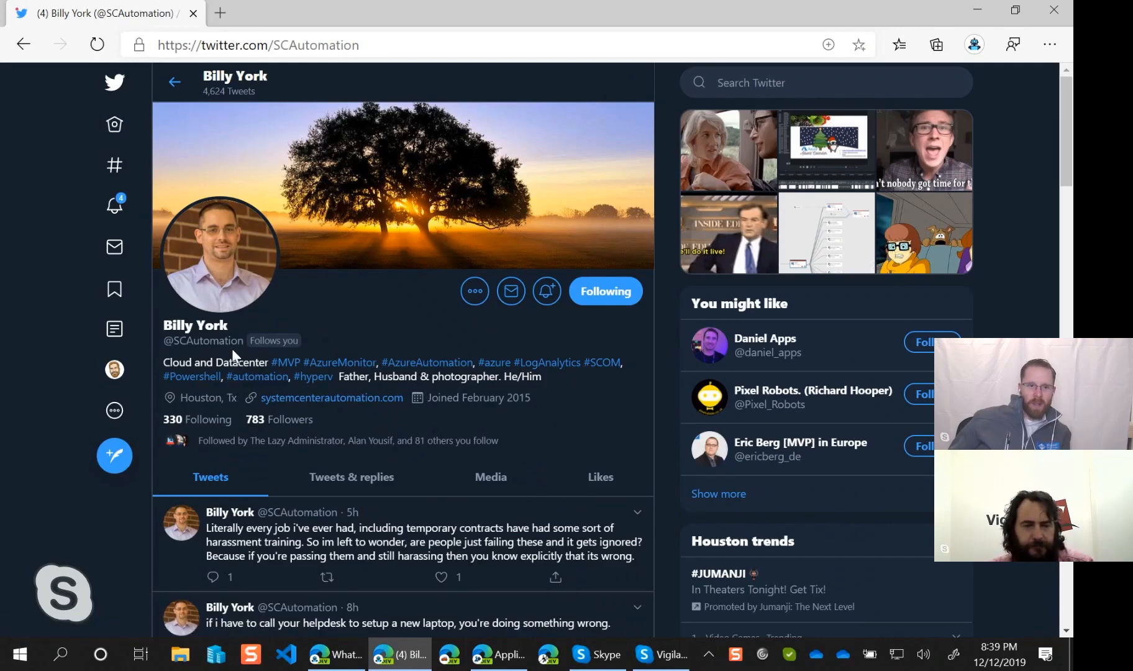
scroll(292, 302, "down", 1)
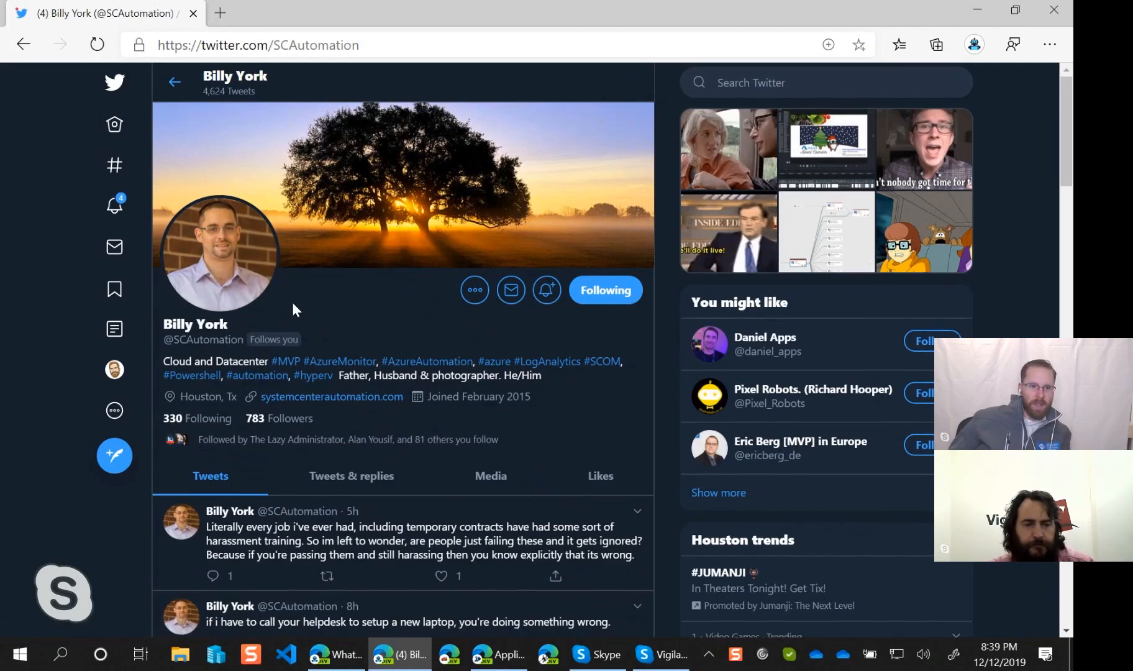
scroll(296, 303, "up", 1)
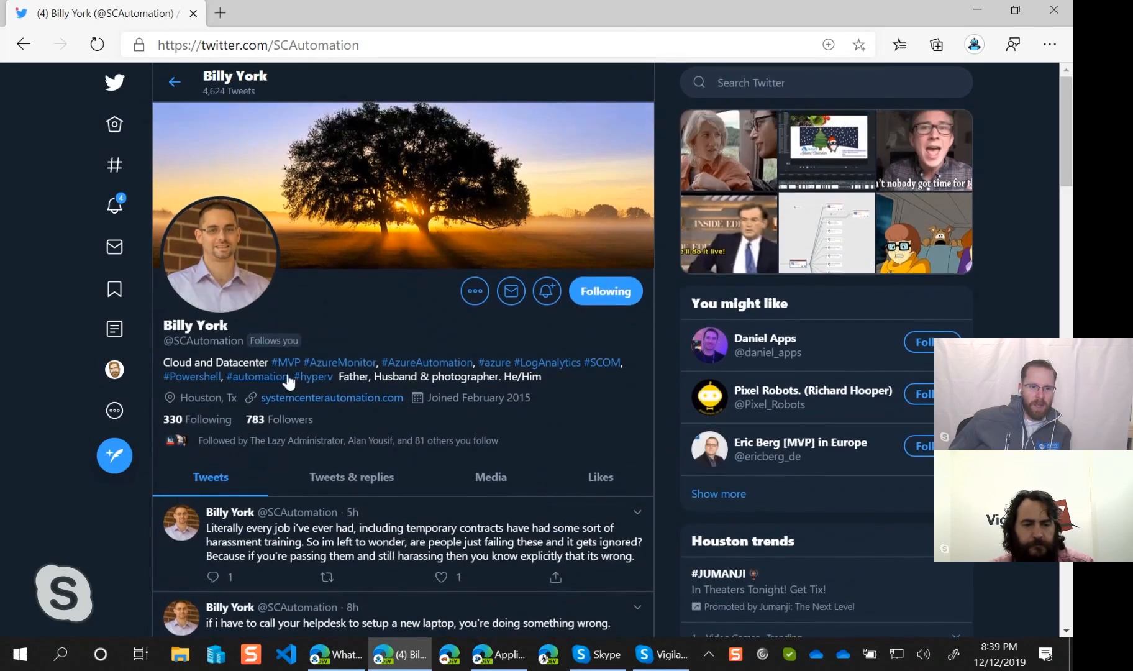
Open the systemcenterautomation.com blog linked in the profile and look through its Monitoring category posts
left_click(354, 397)
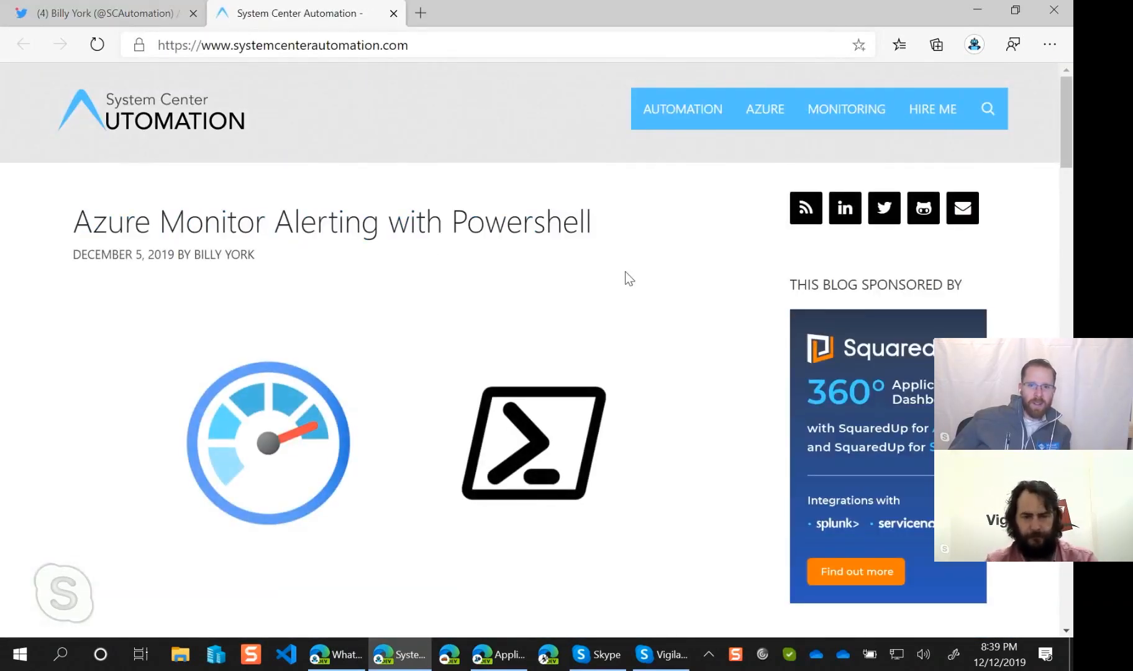
left_click(847, 109)
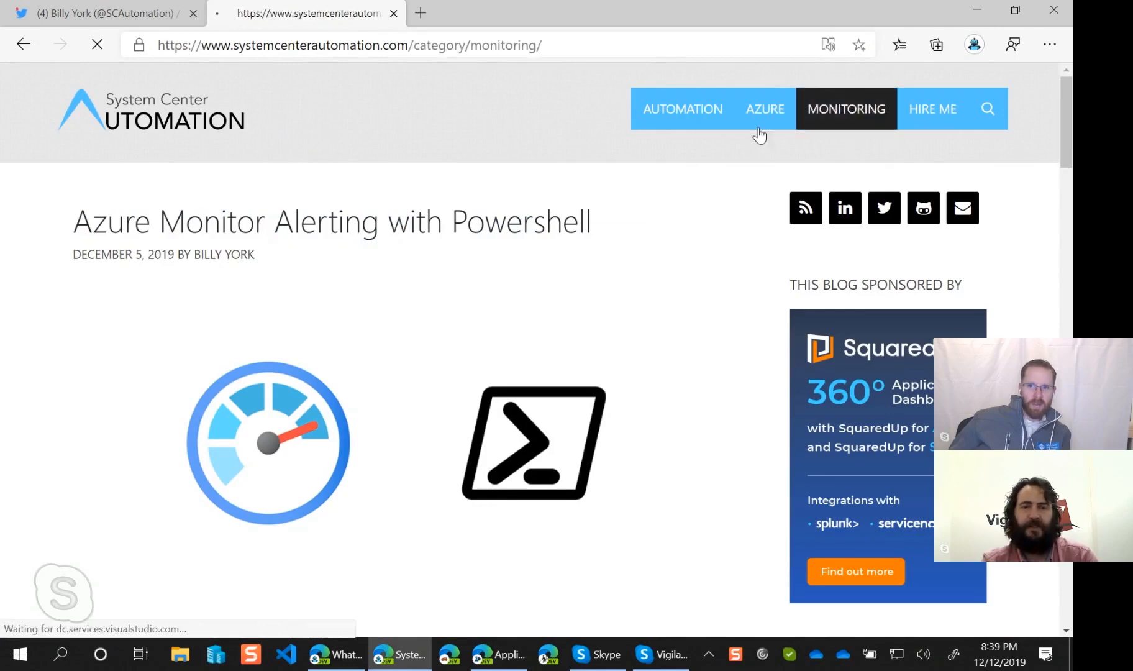
scroll(479, 279, "down", 3)
scroll(479, 279, "down", 8)
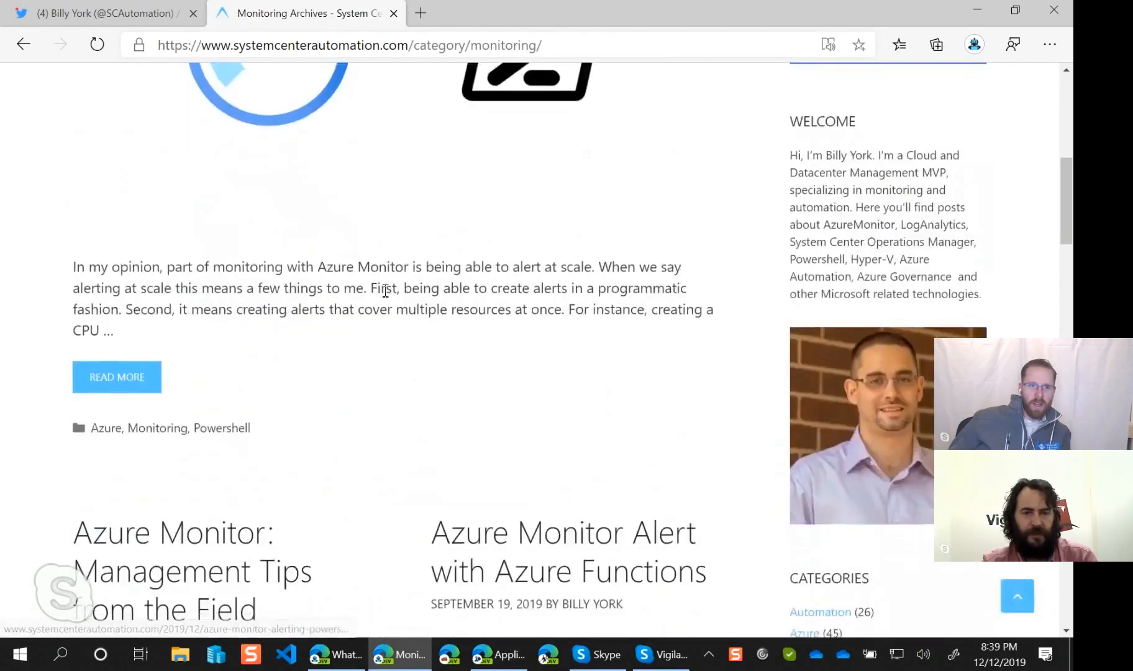
scroll(358, 285, "up", 10)
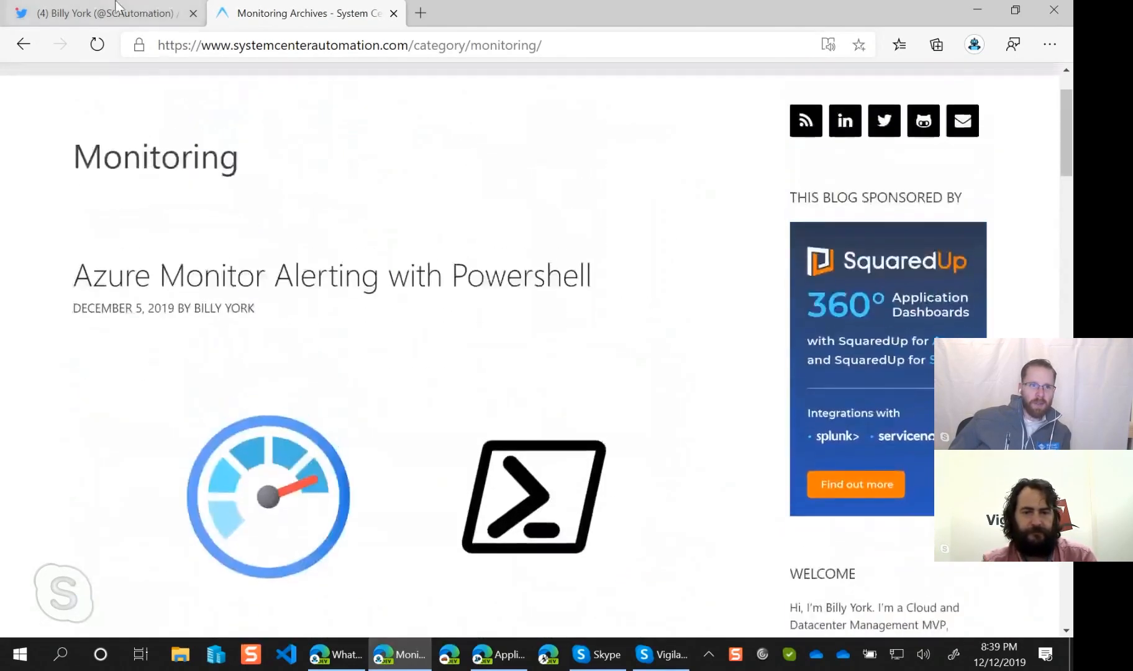
Go back from the Twitter profile to the blank tab and minimize that window to return to the workbooks README
left_click(75, 23)
left_click(18, 45)
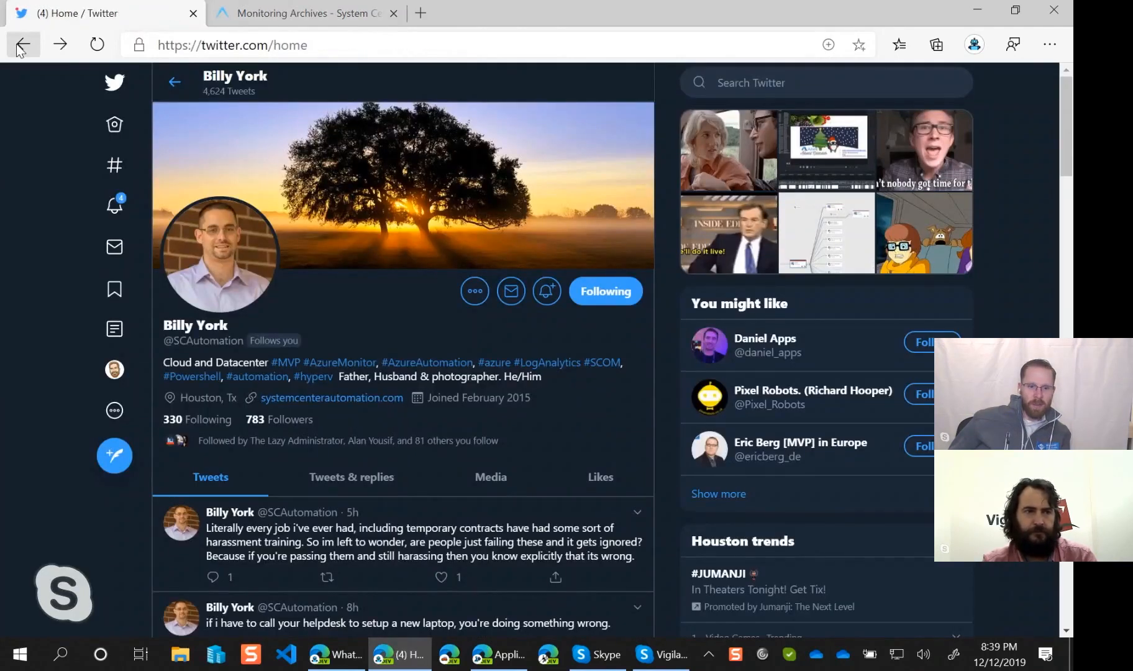
left_click(19, 44)
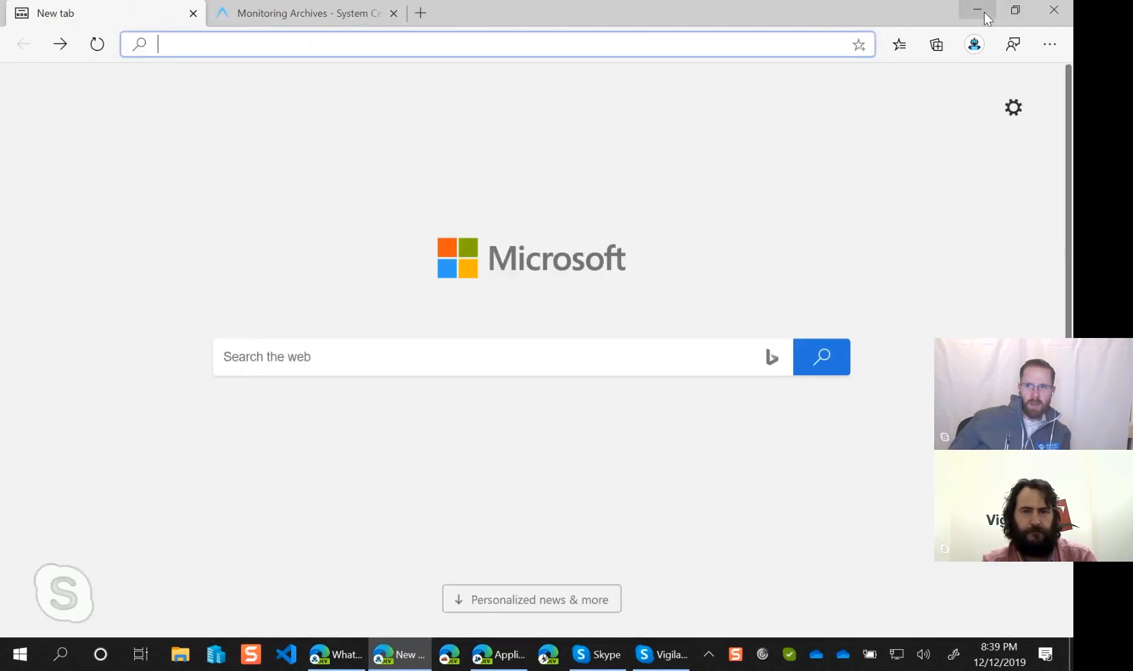
left_click(979, 11)
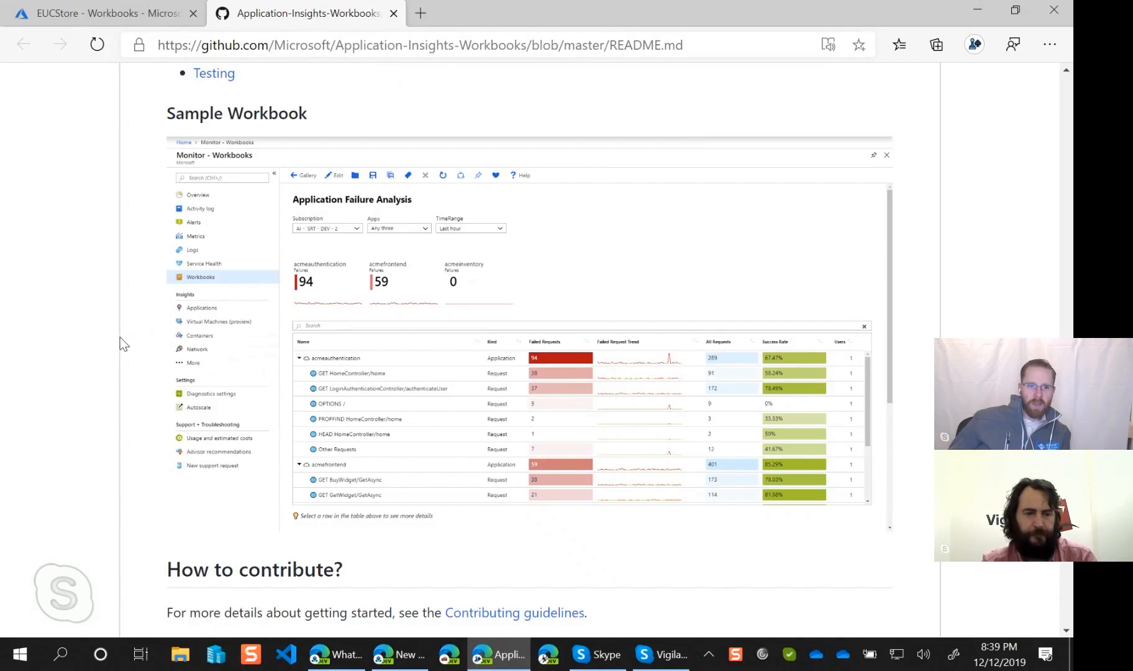
Read the README's contribution and status sections to the end, then return to the EUCStore Workbooks page
scroll(123, 343, "down", 4)
scroll(561, 360, "down", 3)
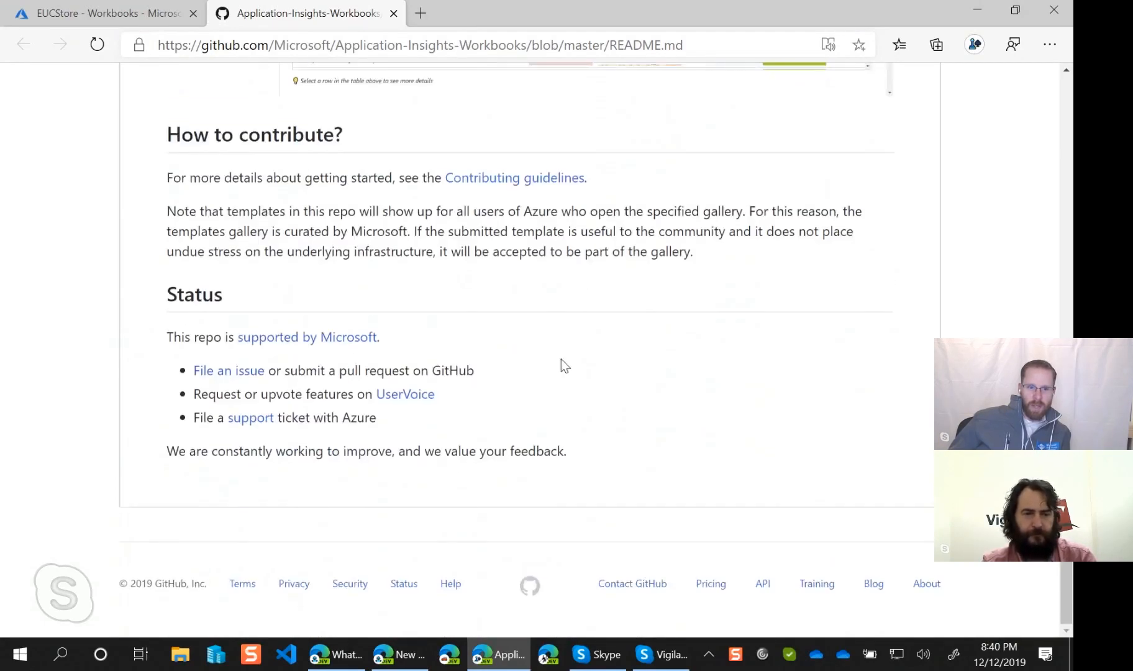
scroll(565, 359, "up", 15)
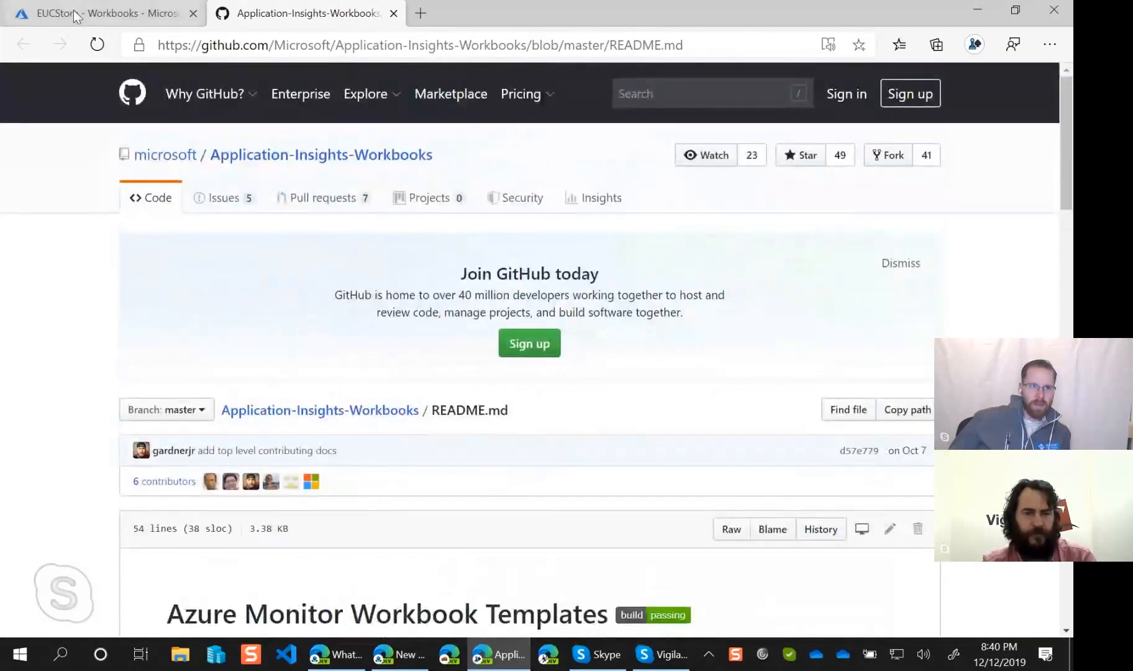
left_click(76, 15)
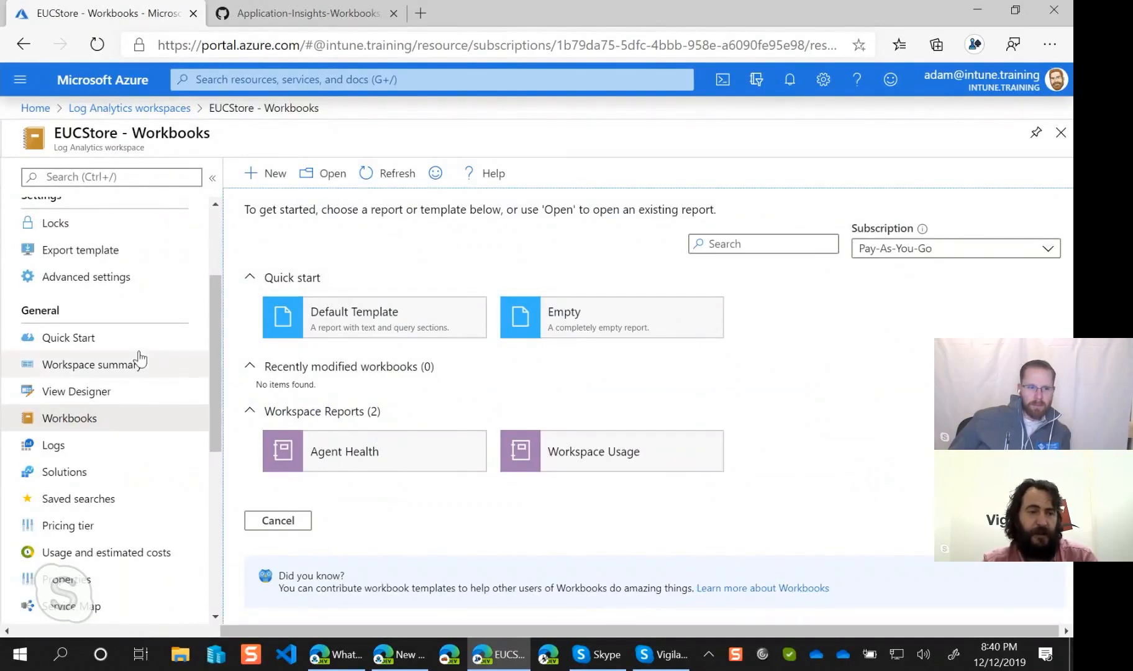
Open the EUCStore workspace's Logs and expand LogManagement to find the AuditLogs table in the schema
left_click_drag(217, 366, 225, 426)
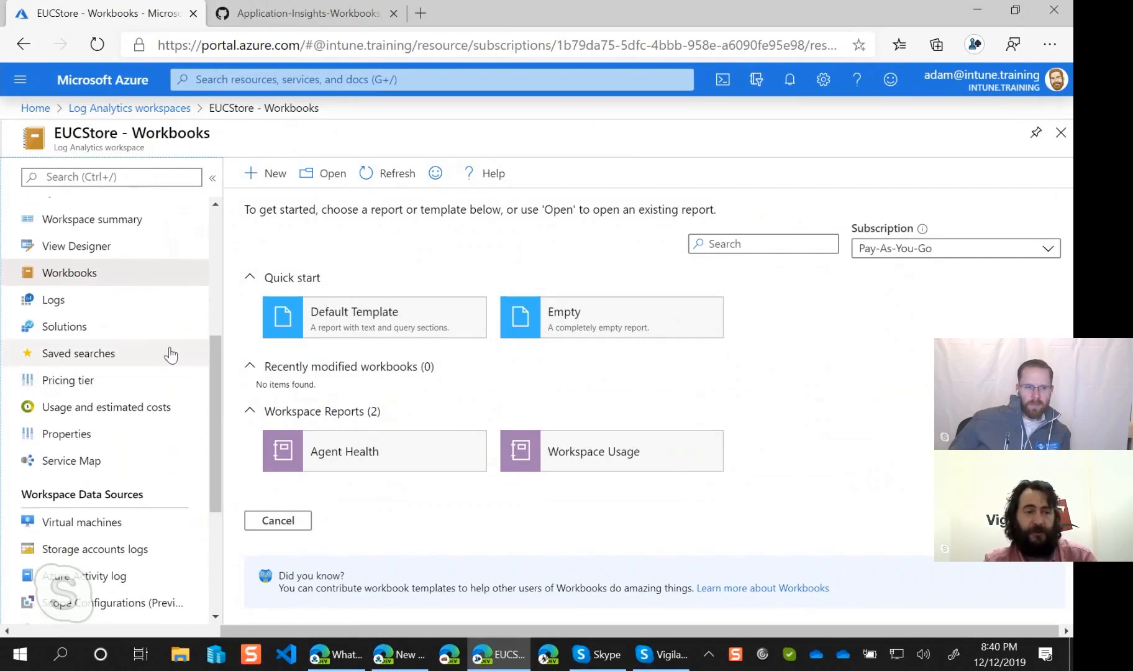
left_click_drag(214, 371, 209, 347)
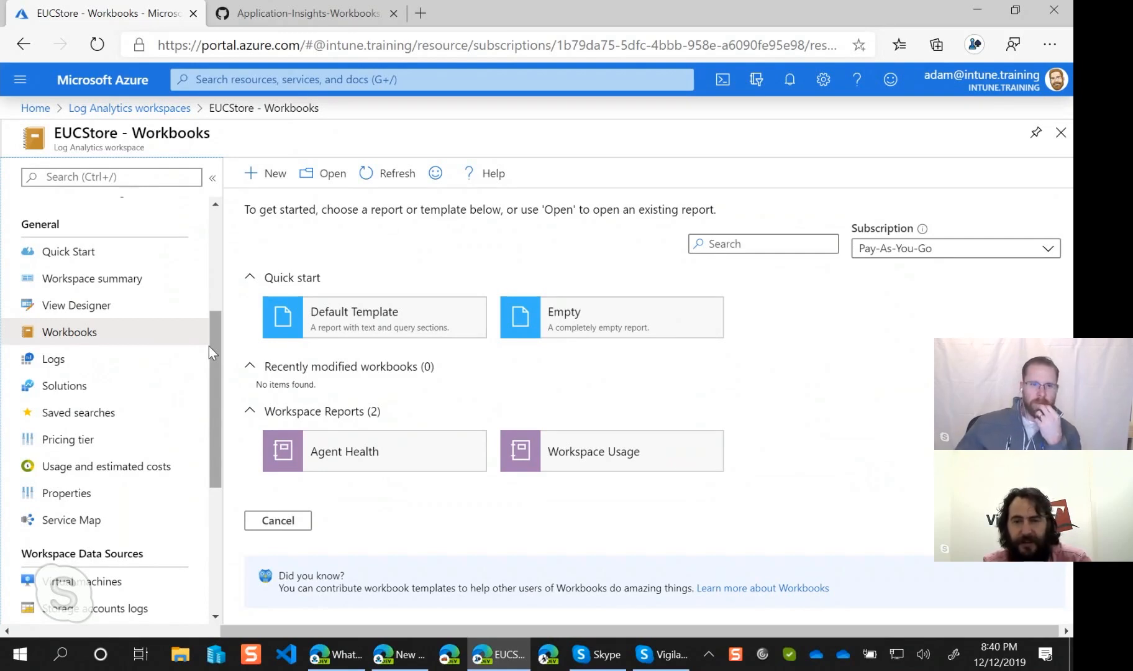
scroll(209, 349, "down", 1)
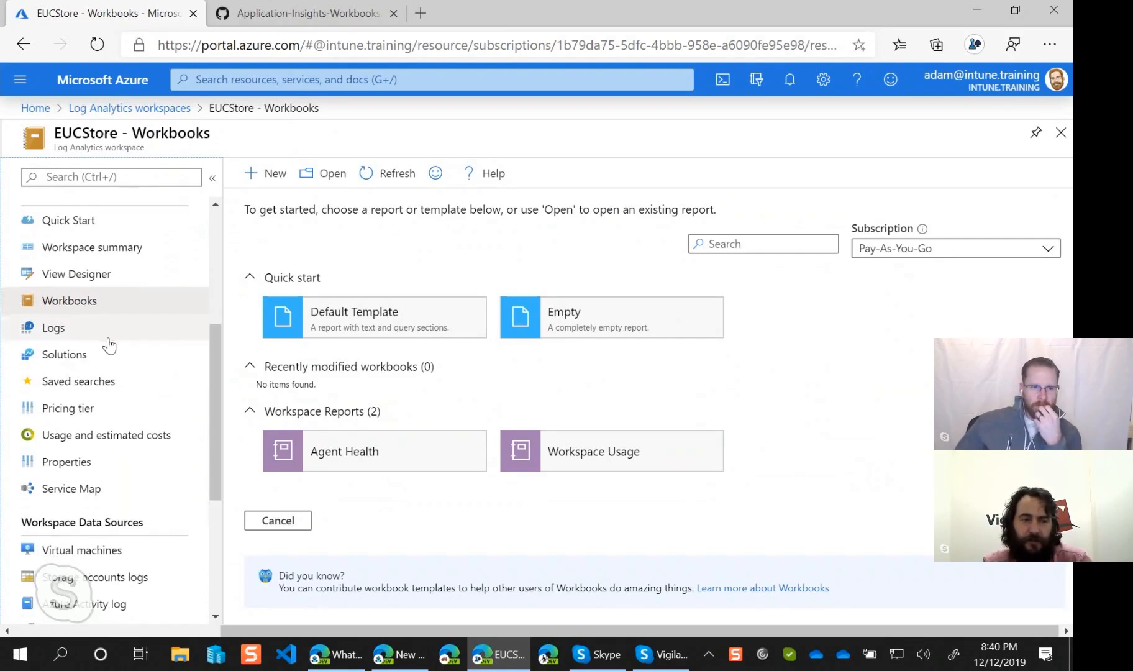
left_click(56, 328)
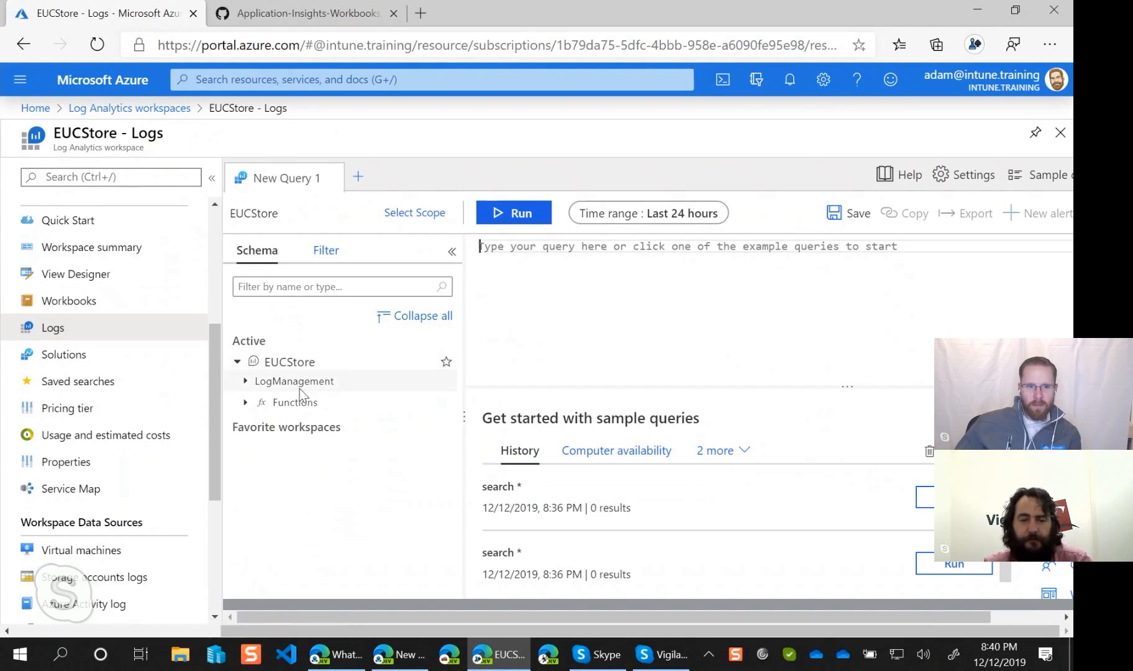
left_click(246, 382)
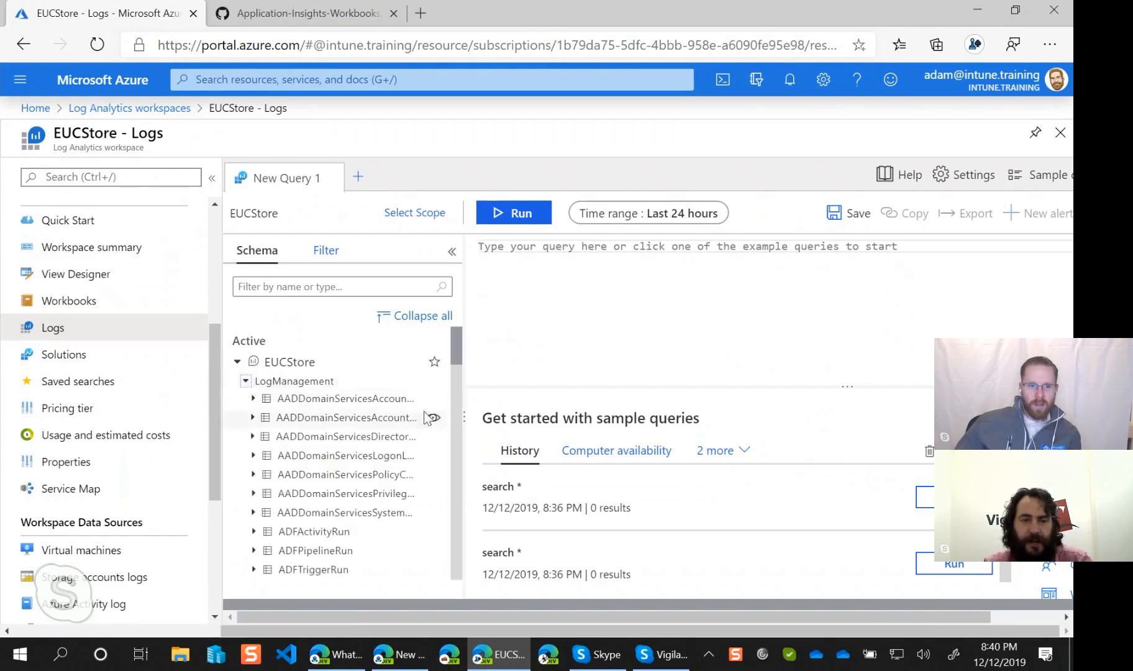
scroll(459, 434, "down", 5)
scroll(460, 435, "down", 2)
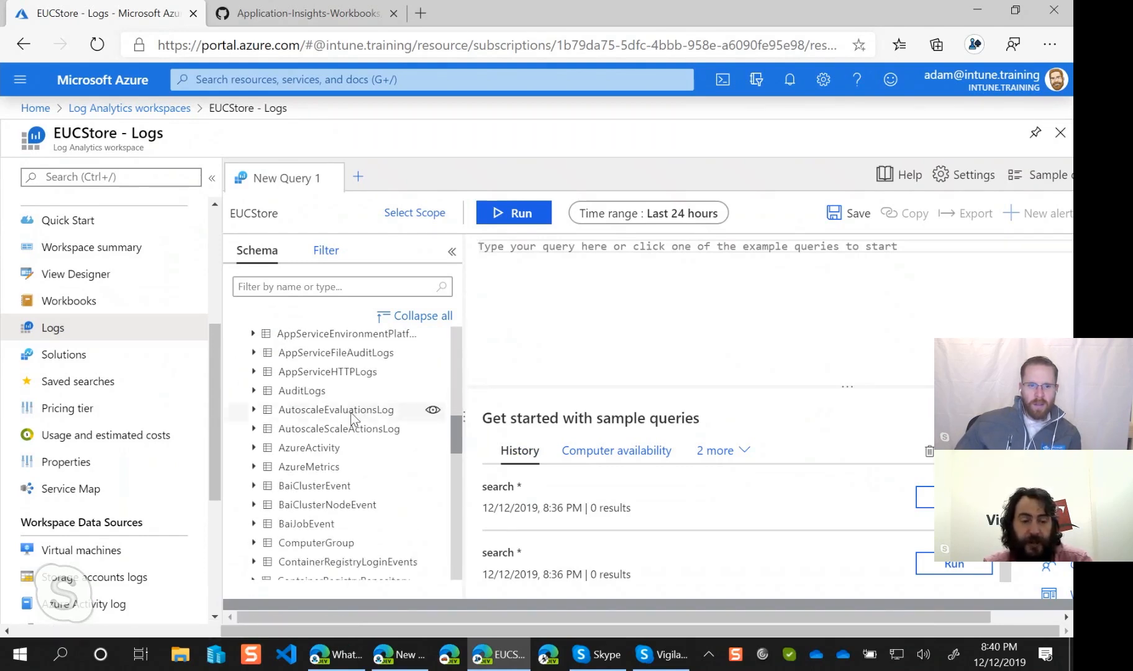
Insert the AuditLogs table into the query, run it over the last 24 hours, and enlarge the results pane
double_click(302, 391)
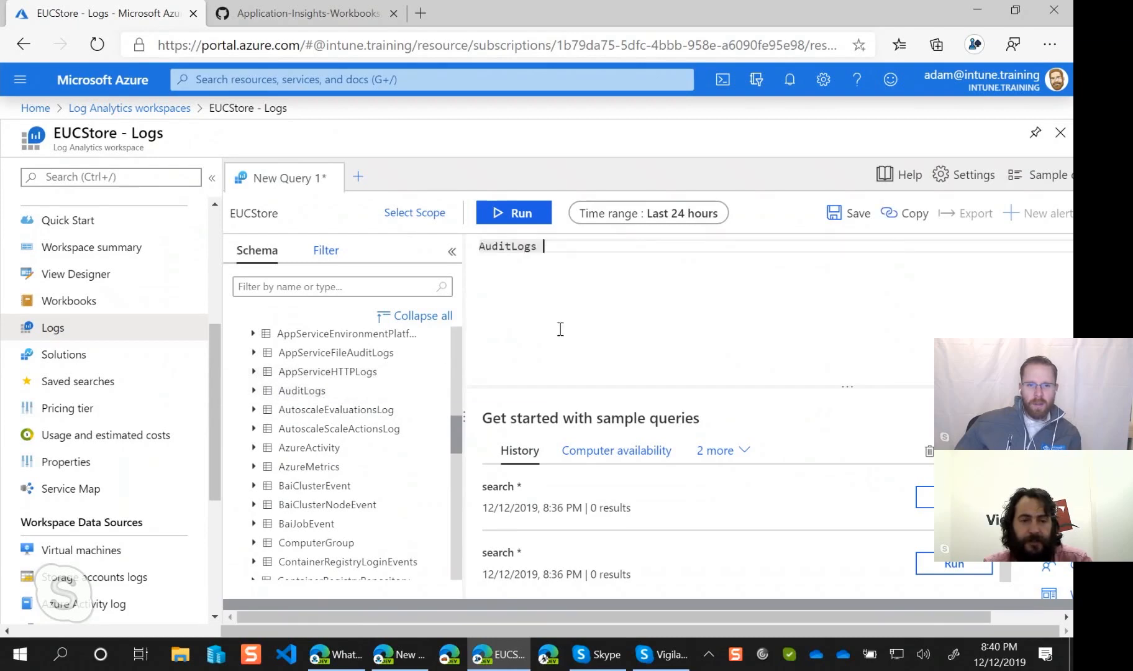
left_click(521, 222)
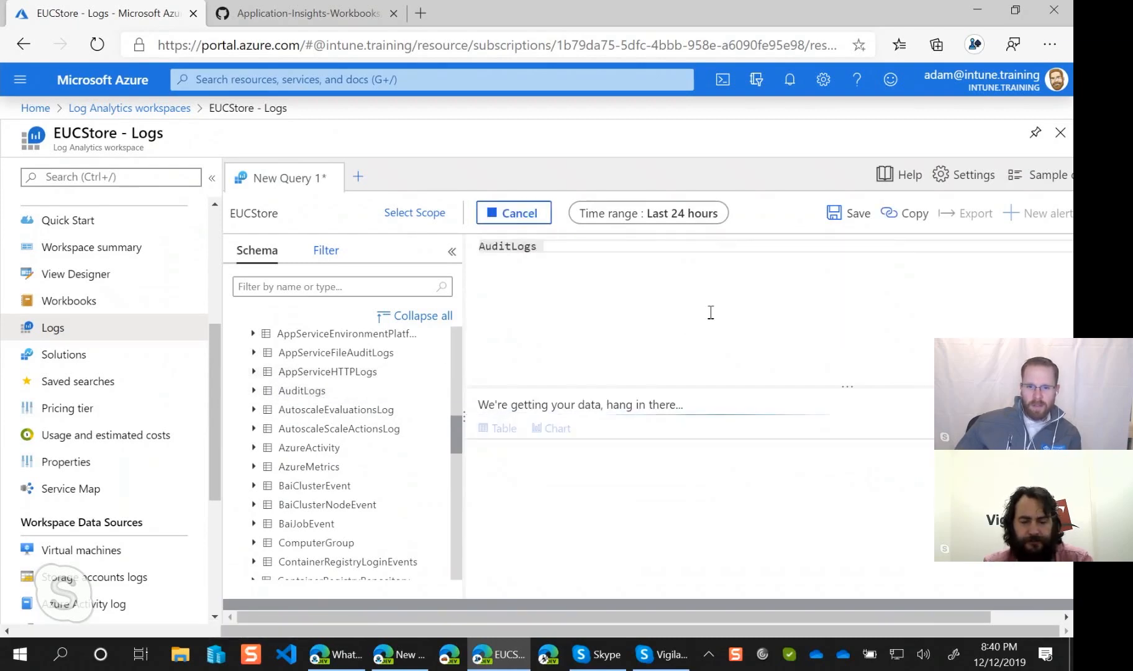
left_click_drag(655, 387, 656, 323)
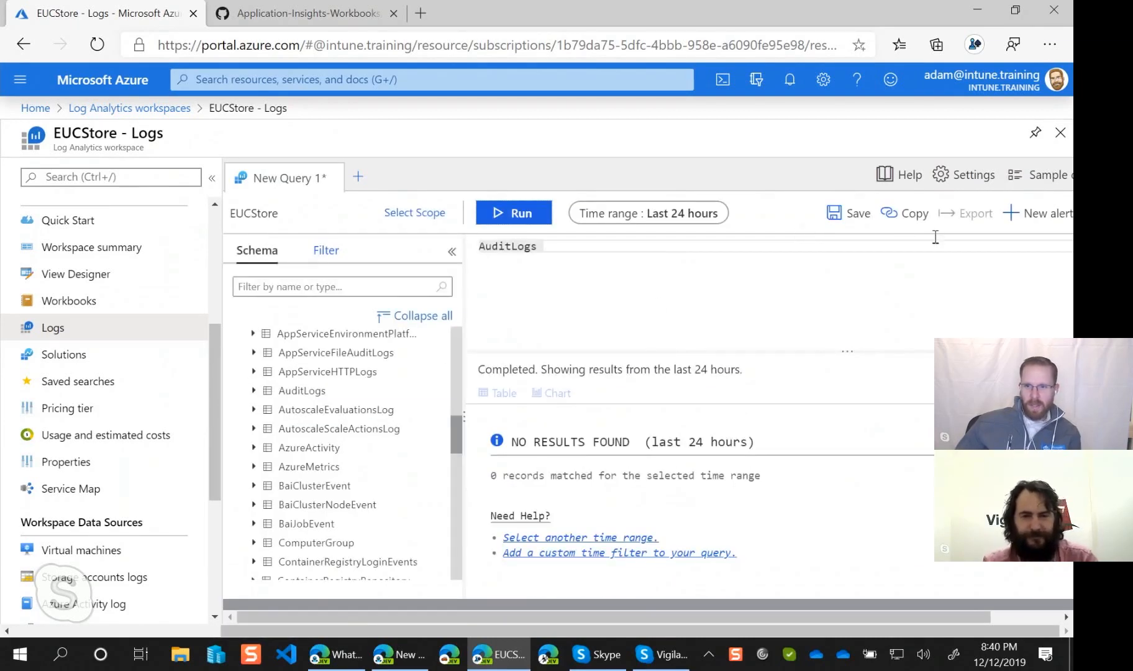
Reduce the browser page zoom to 80% so the full query toolbar fits on the page
left_click_drag(779, 617, 918, 630)
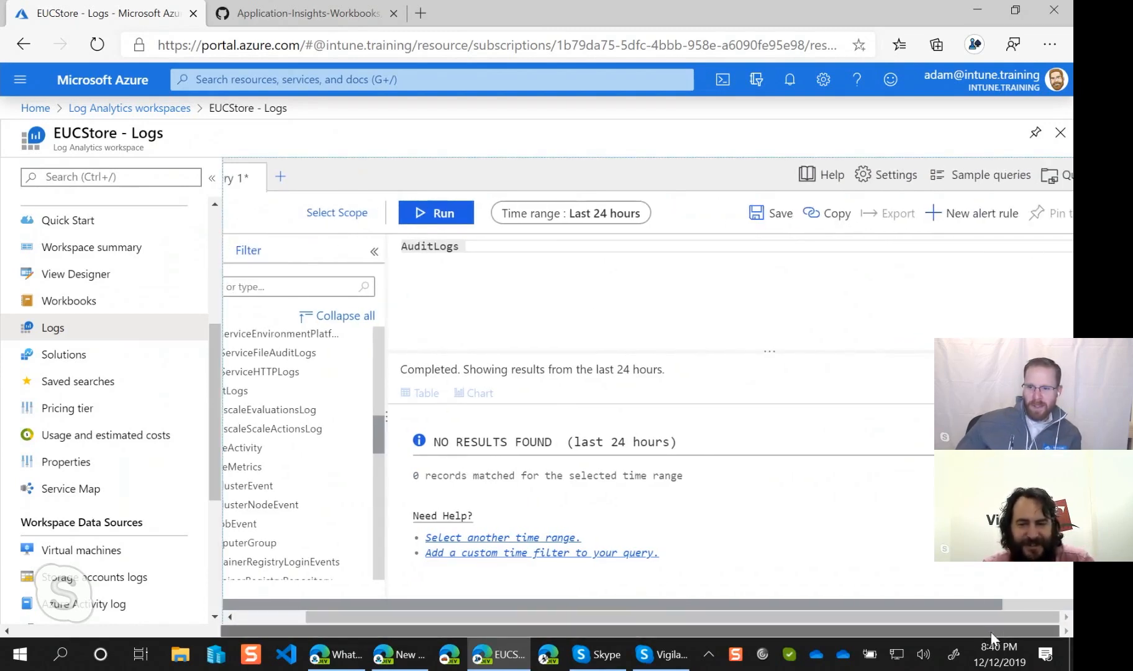
left_click(1050, 46)
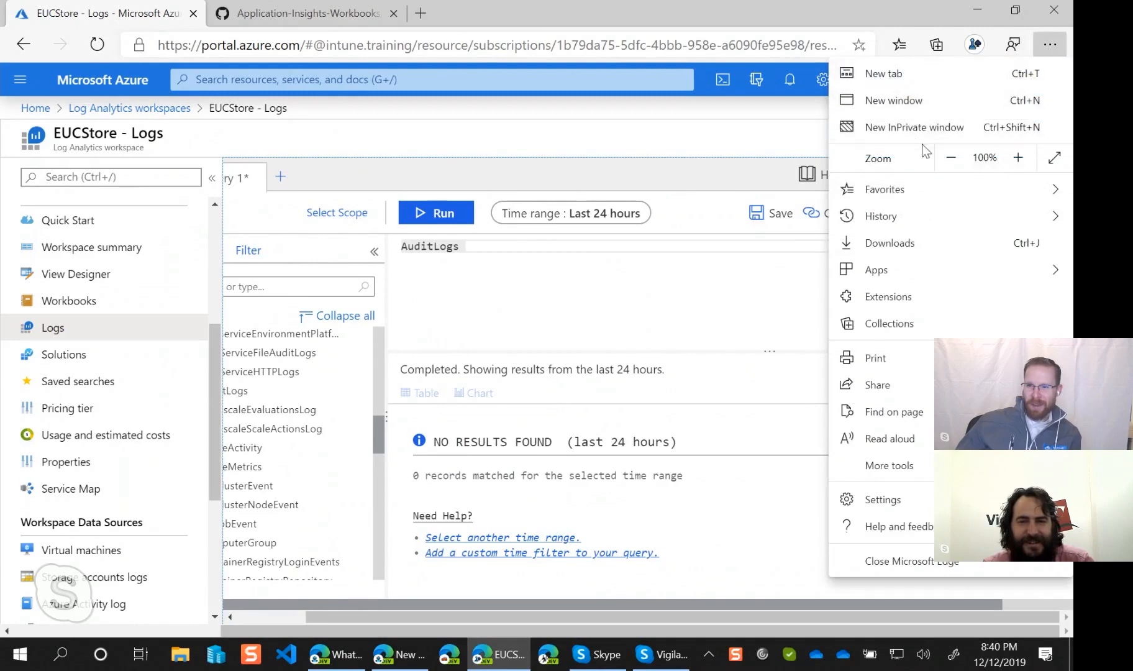
left_click(951, 158)
left_click(951, 157)
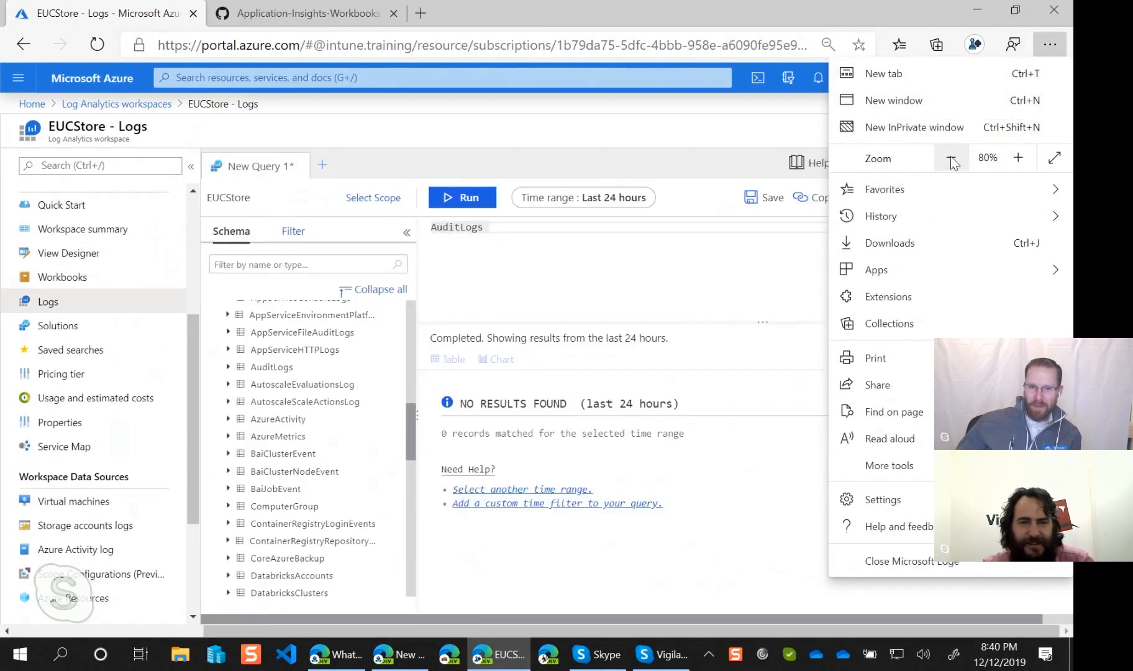
left_click(803, 635)
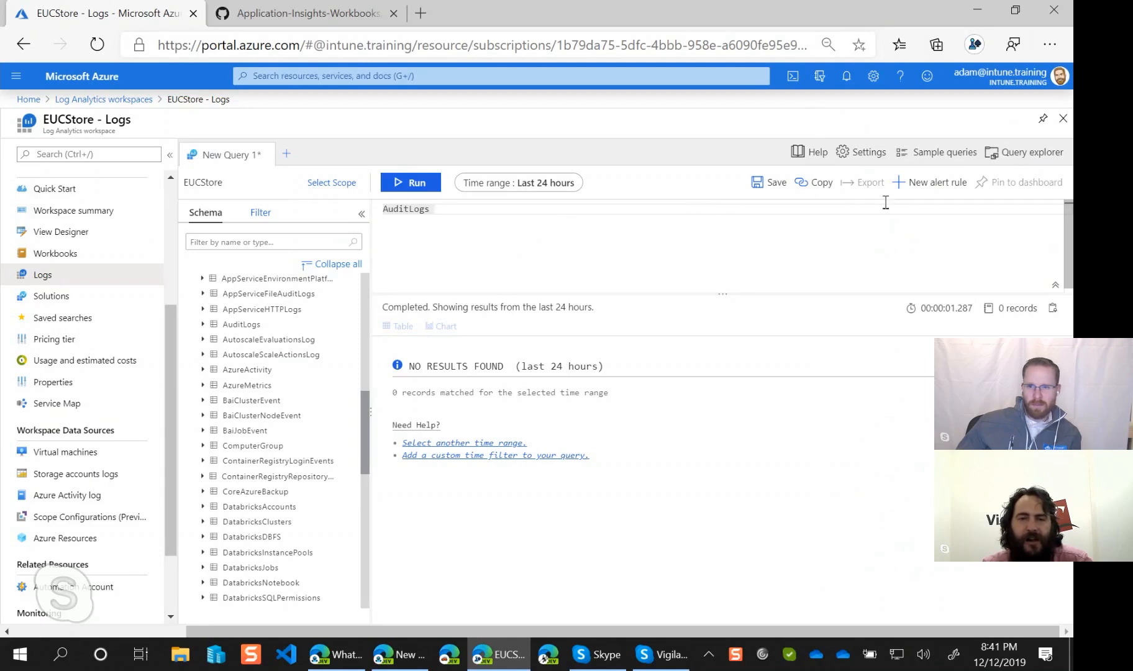
Save the AuditLogs query under the name Test in the category test
left_click(771, 182)
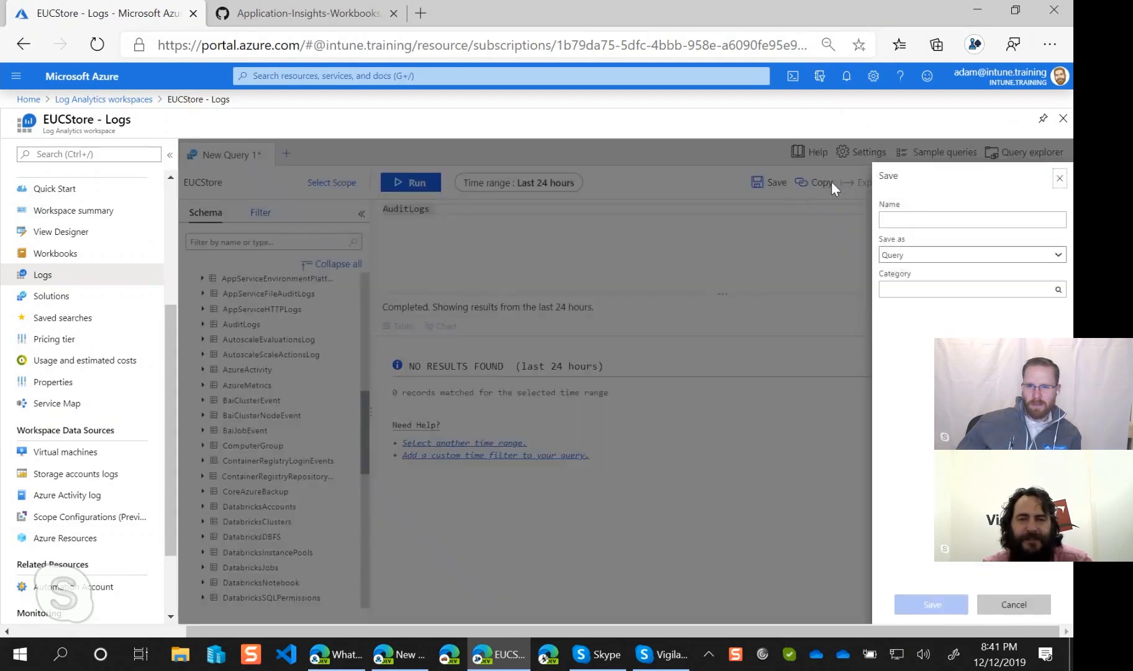
left_click(924, 217)
type("Test")
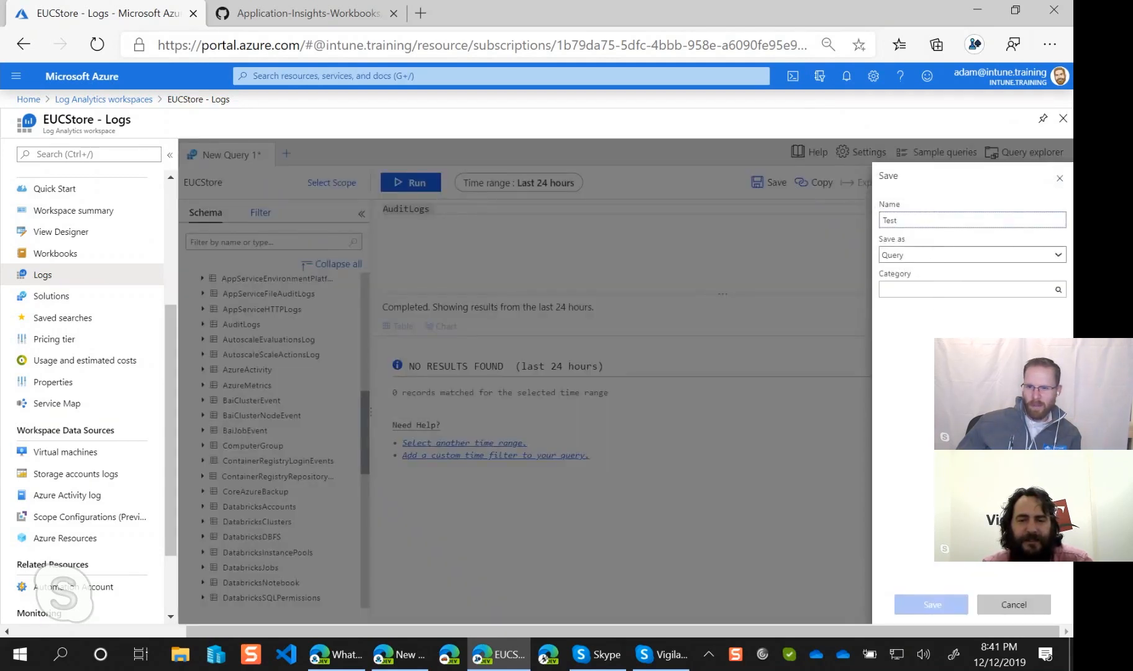
left_click(915, 292)
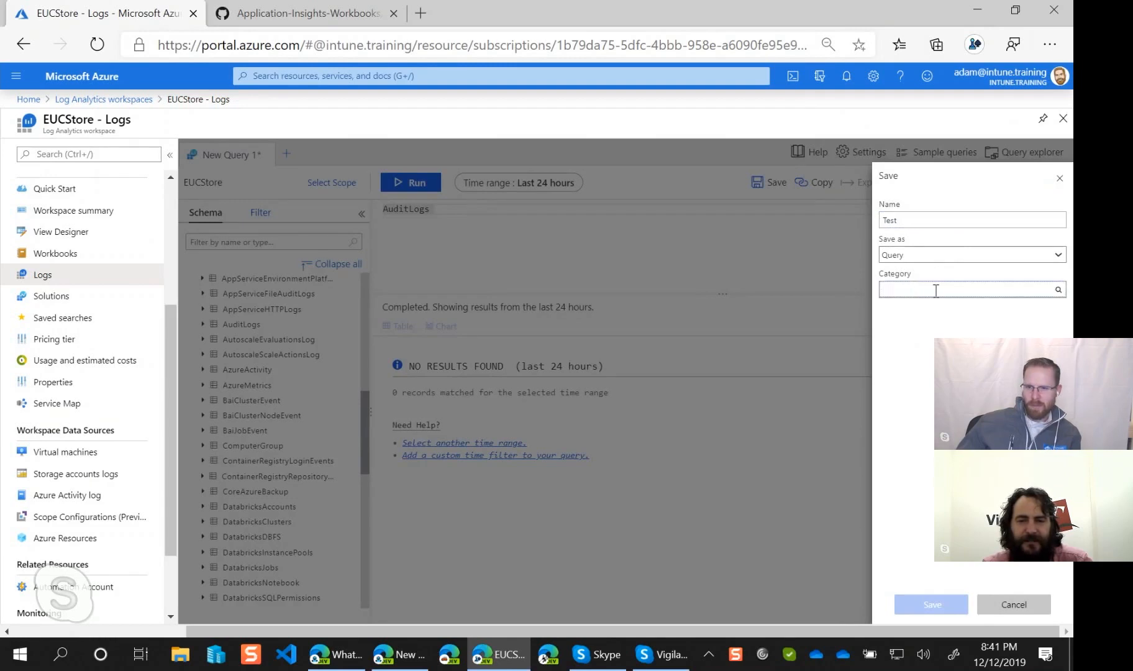
type("test")
left_click(935, 605)
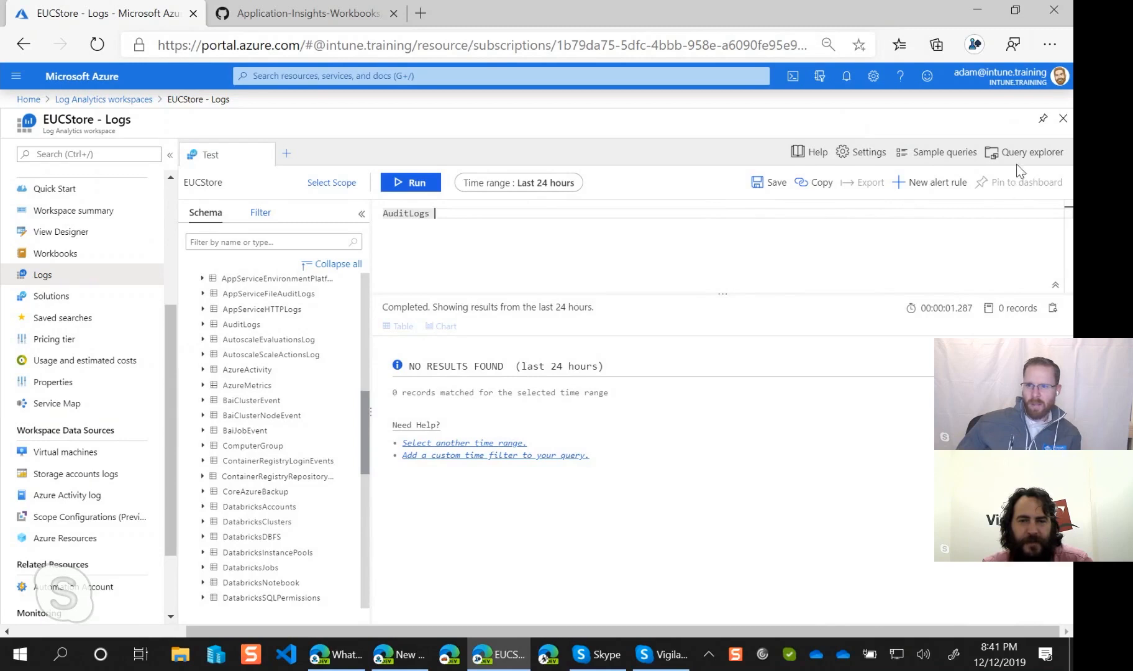
Look over the Logs settings for time zone, result sorting and rows per page, and close them without changes
left_click(866, 156)
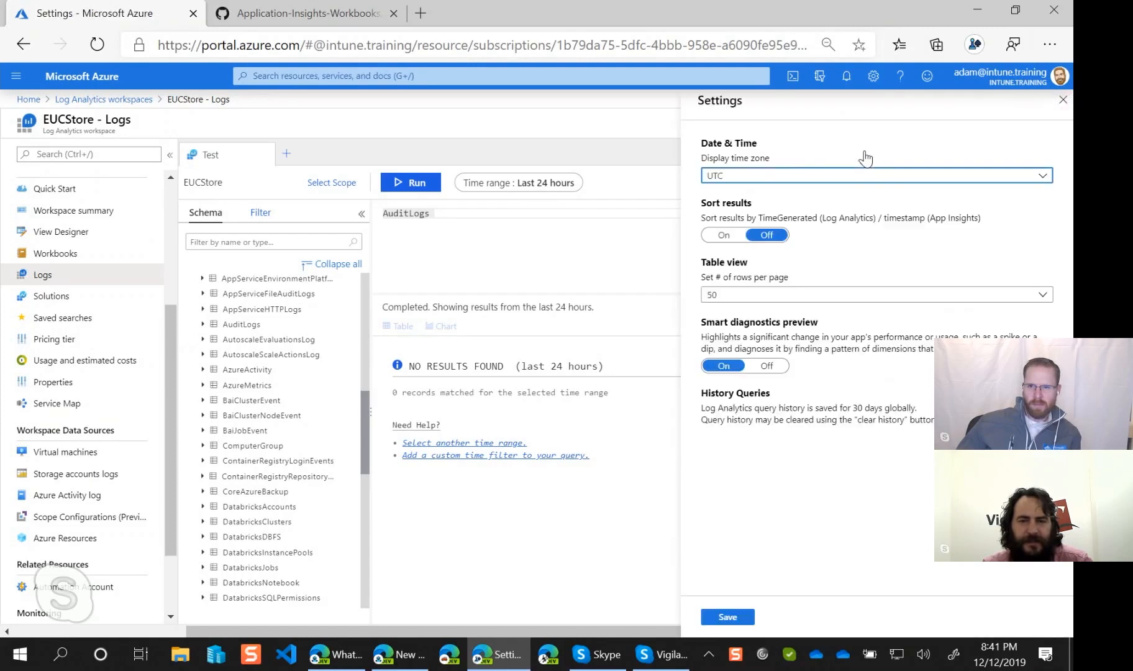
left_click(1063, 101)
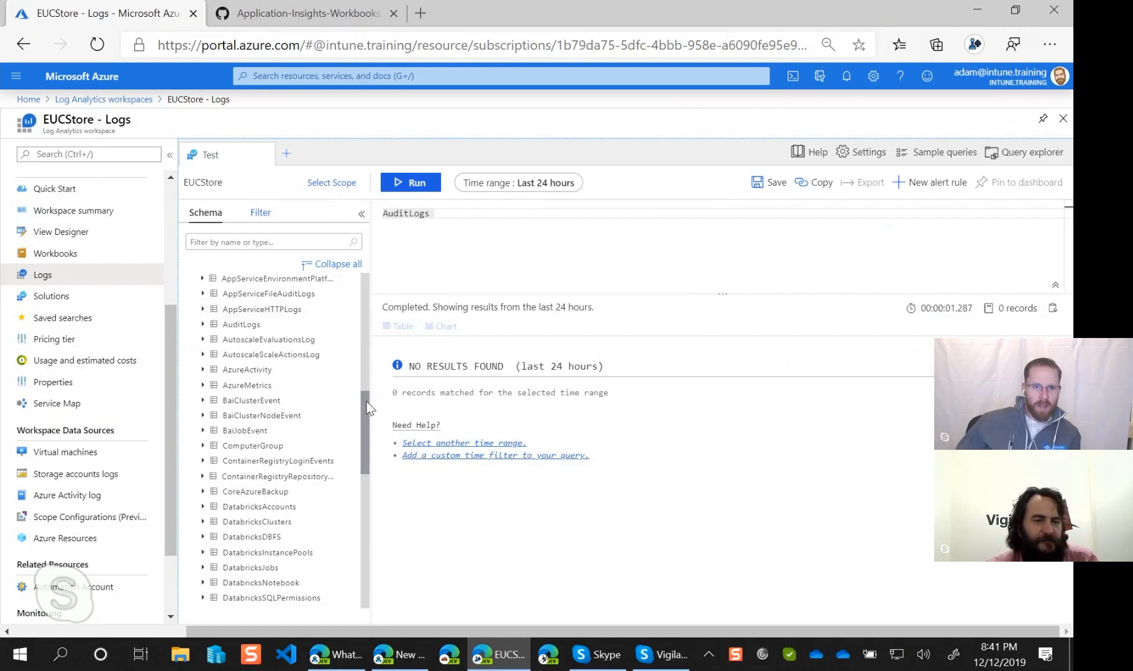
Replace the query text with the IntuneAuditLogs table from the schema and run it over the last 24 hours
scroll(368, 408, "down", 1)
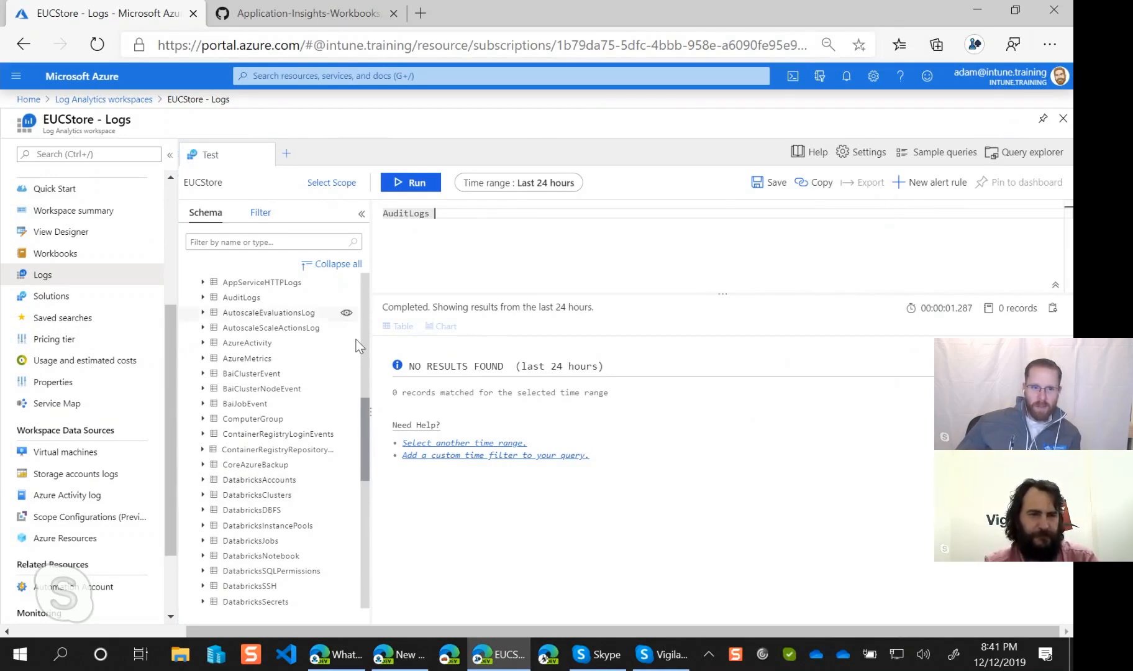
left_click_drag(367, 435, 368, 439)
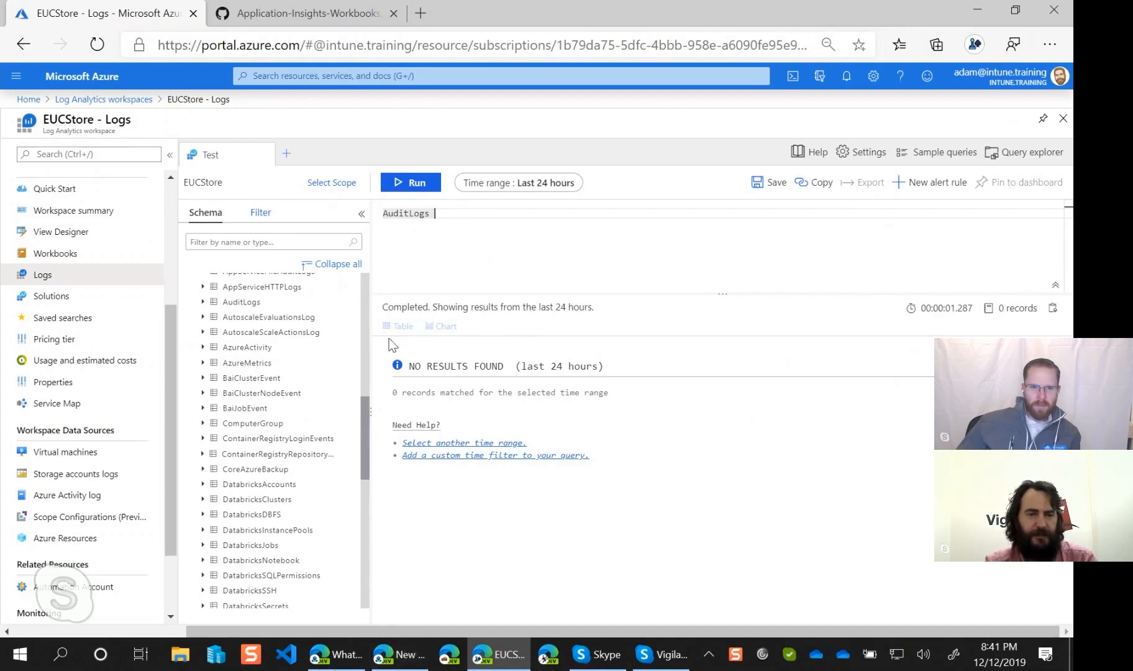
left_click(444, 236)
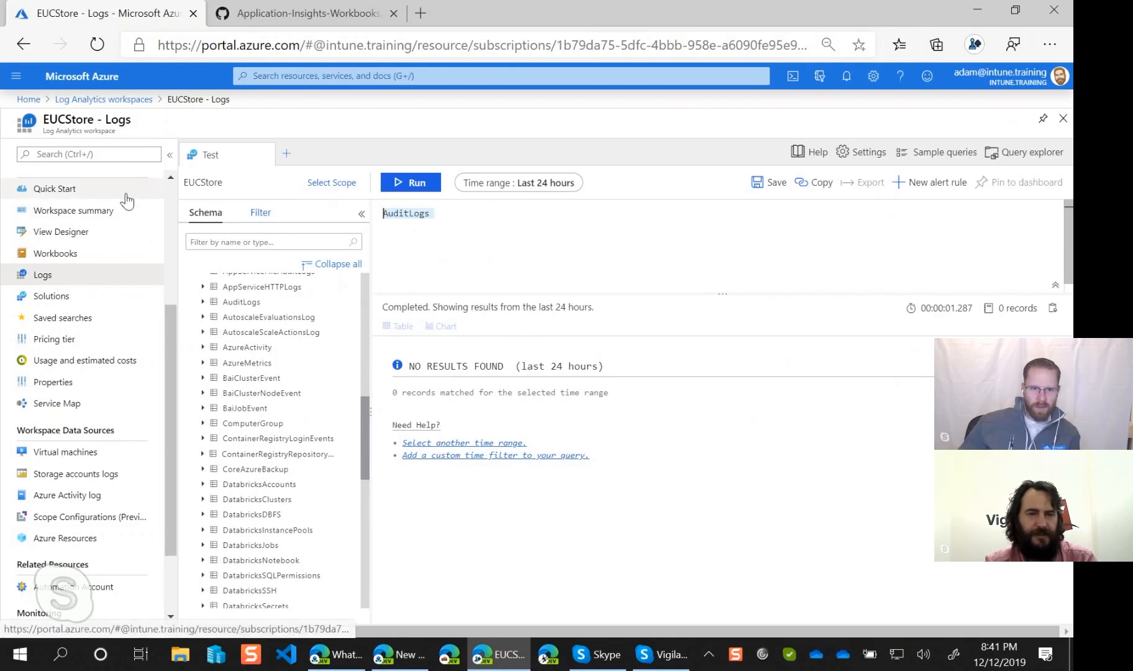
key("ctrl+a")
key("BackSpace")
left_click_drag(362, 422, 347, 444)
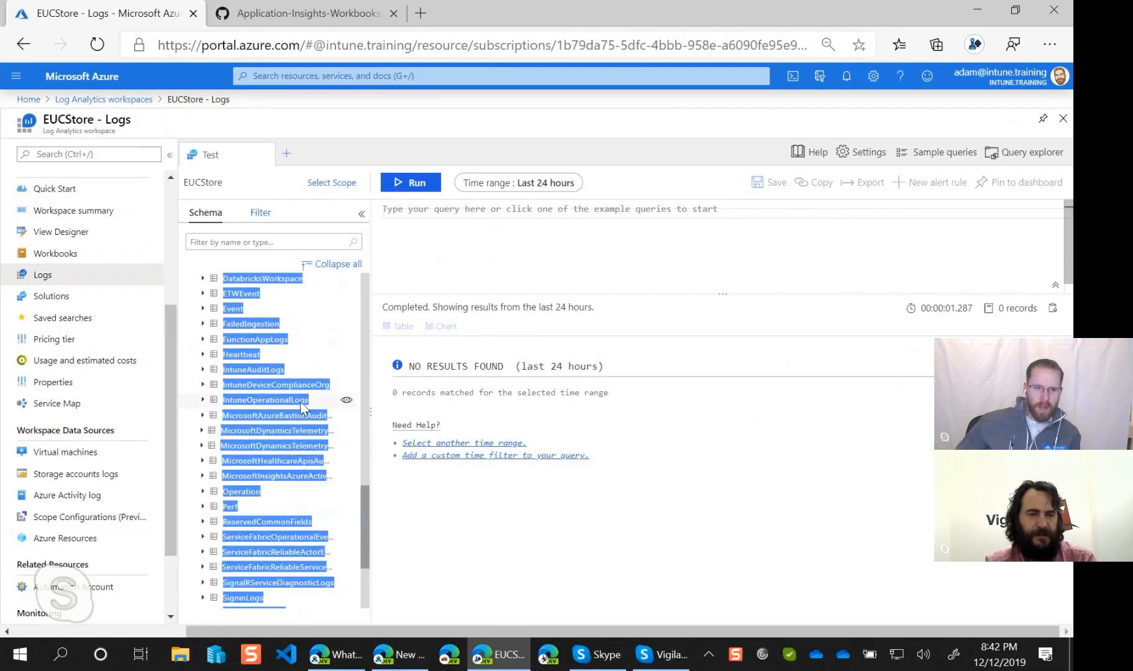
double_click(278, 371)
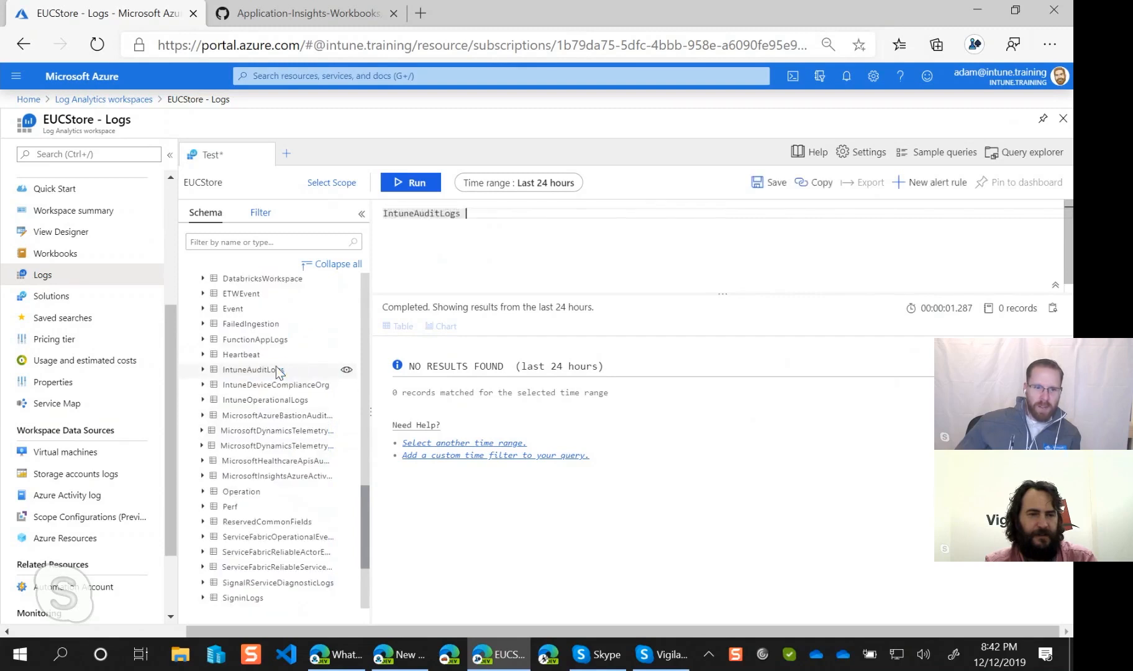
left_click(410, 183)
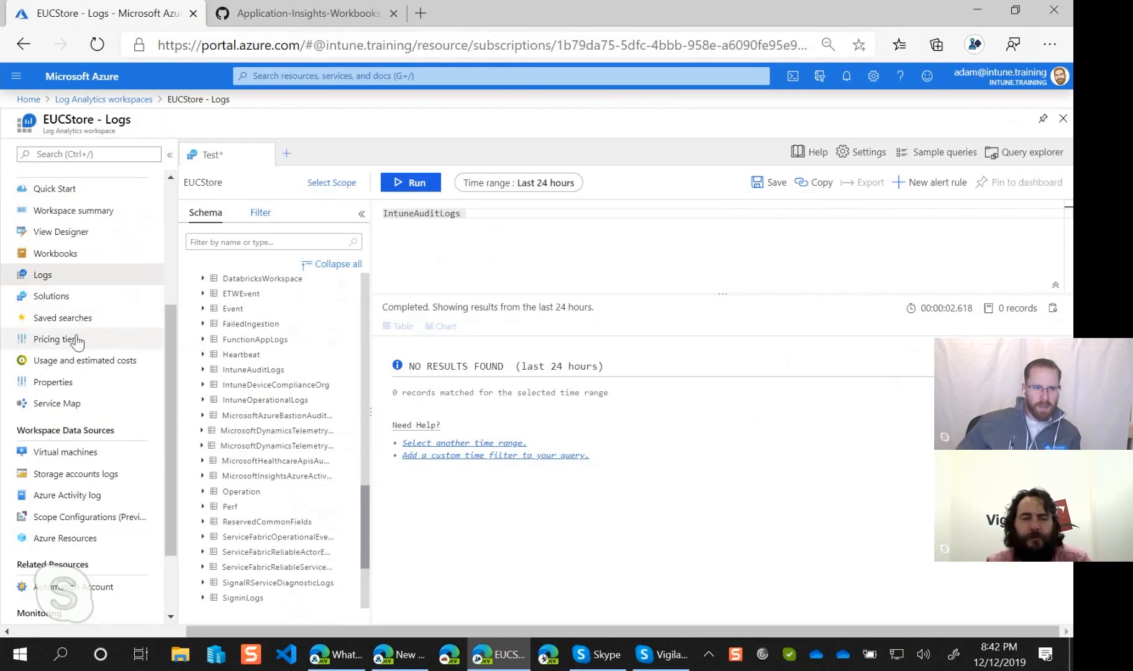
Look through the remaining LogManagement tables and collapse the EUCStore workspace in the schema tree
left_click_drag(367, 496, 371, 511)
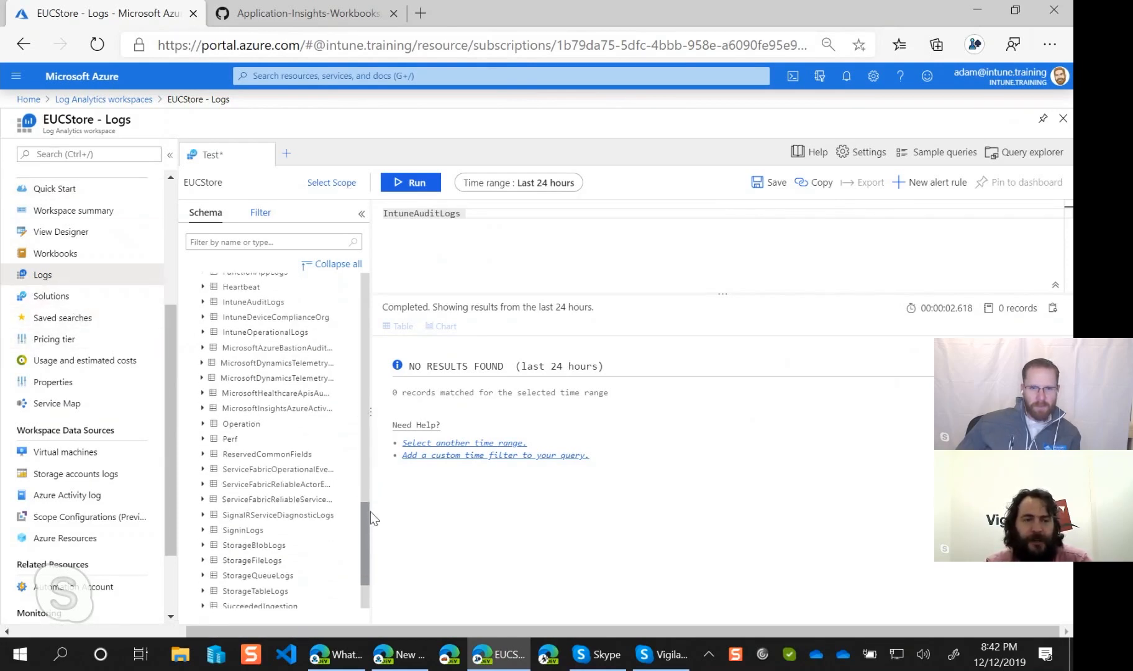
scroll(168, 506, "down", 3)
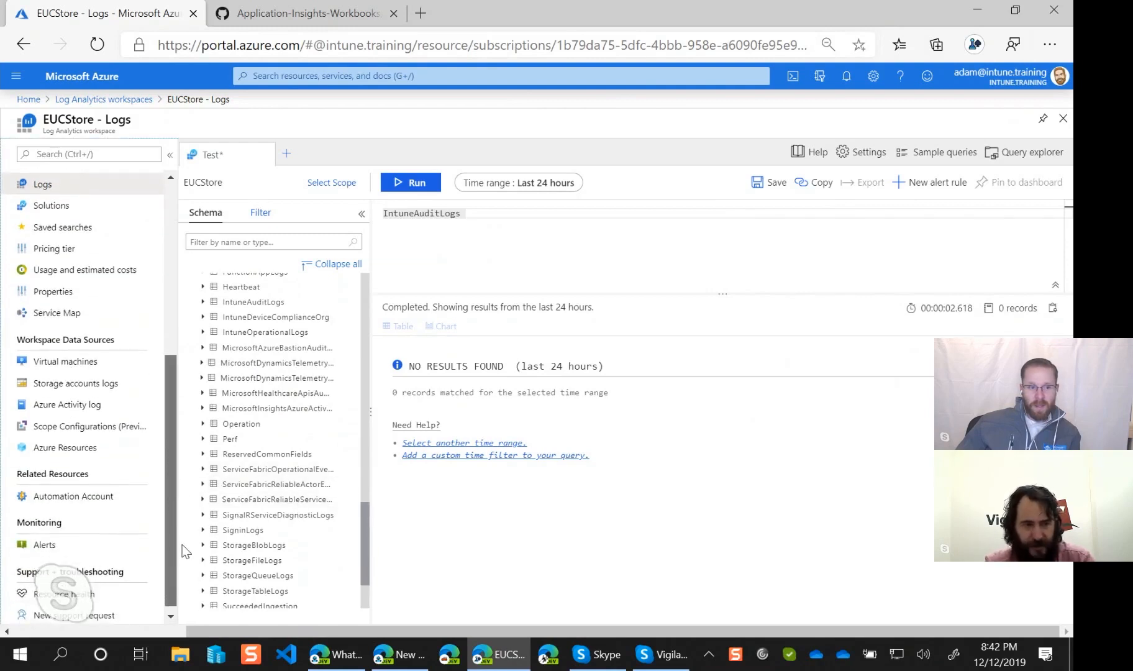
scroll(173, 434, "up", 10)
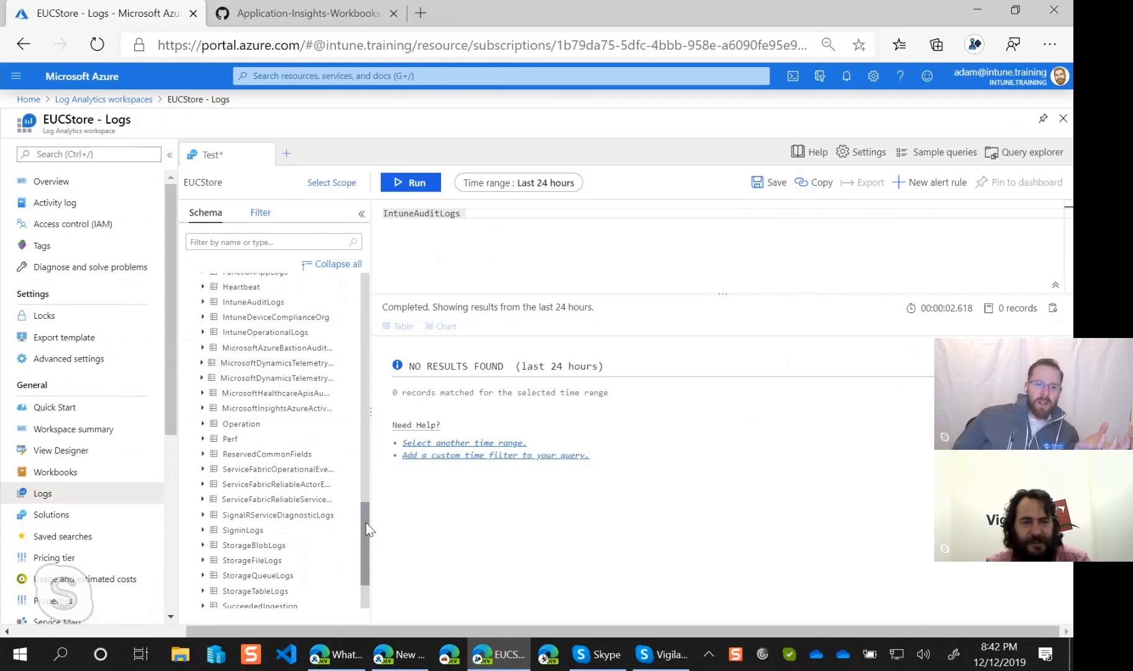
left_click_drag(366, 529, 362, 281)
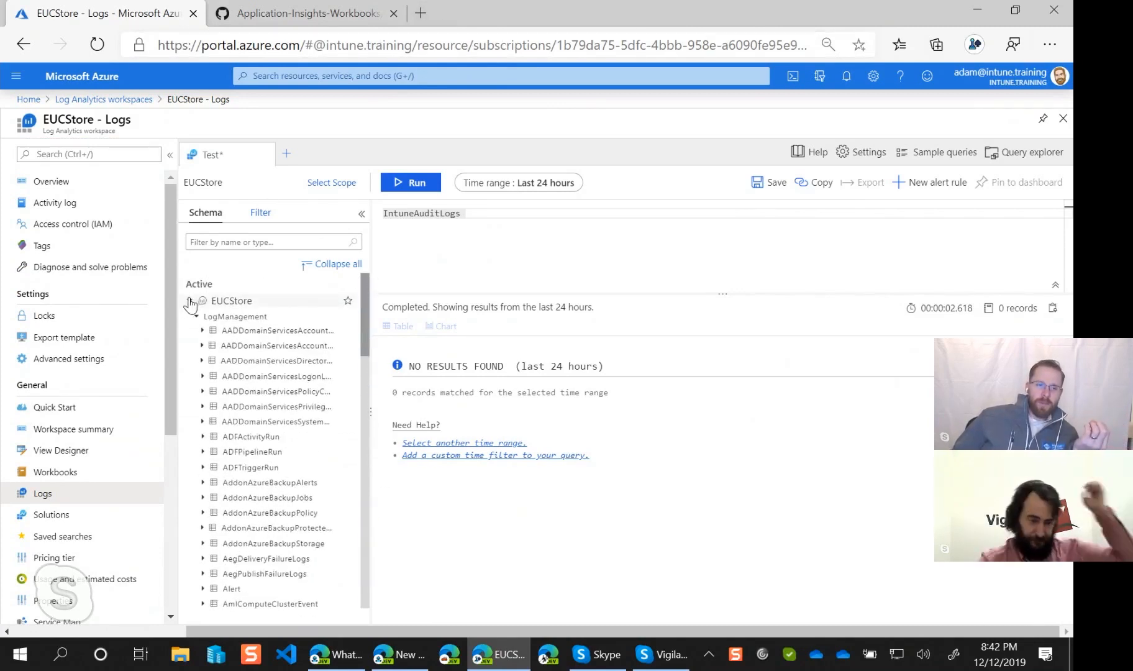
left_click(189, 301)
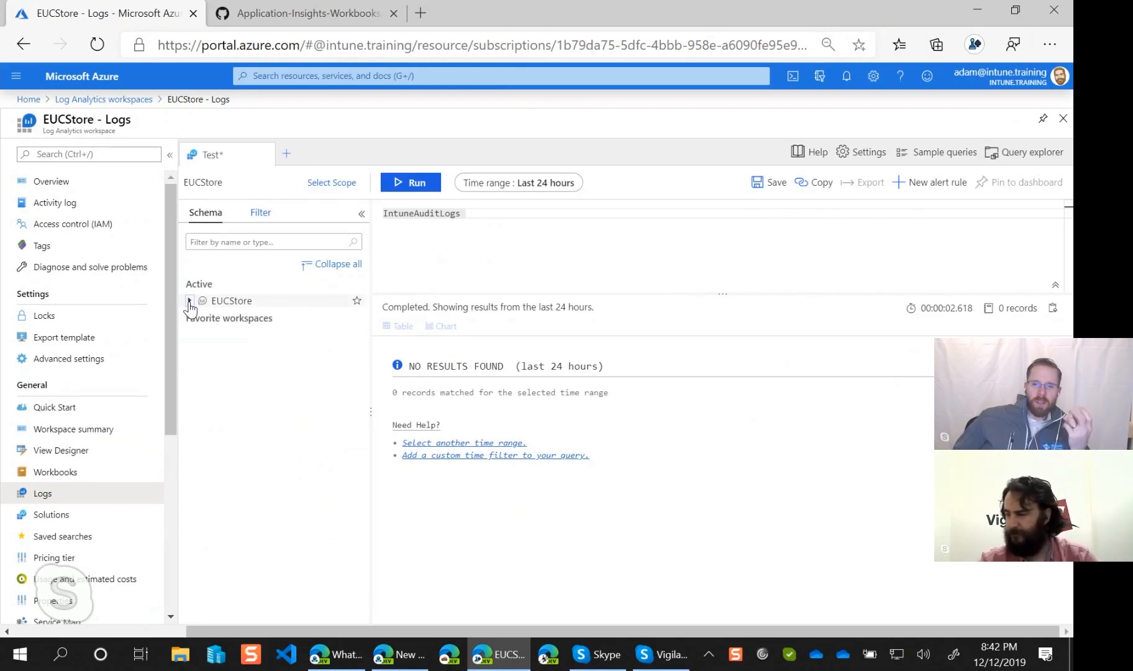
left_click(496, 221)
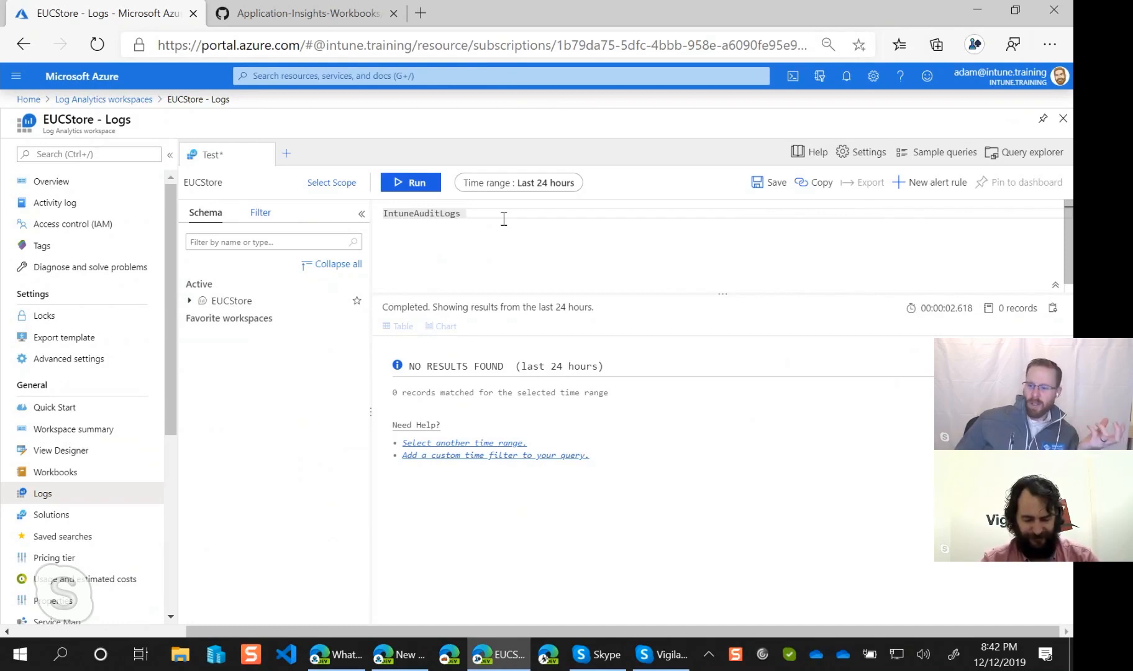
key("ctrl+a")
key("Home")
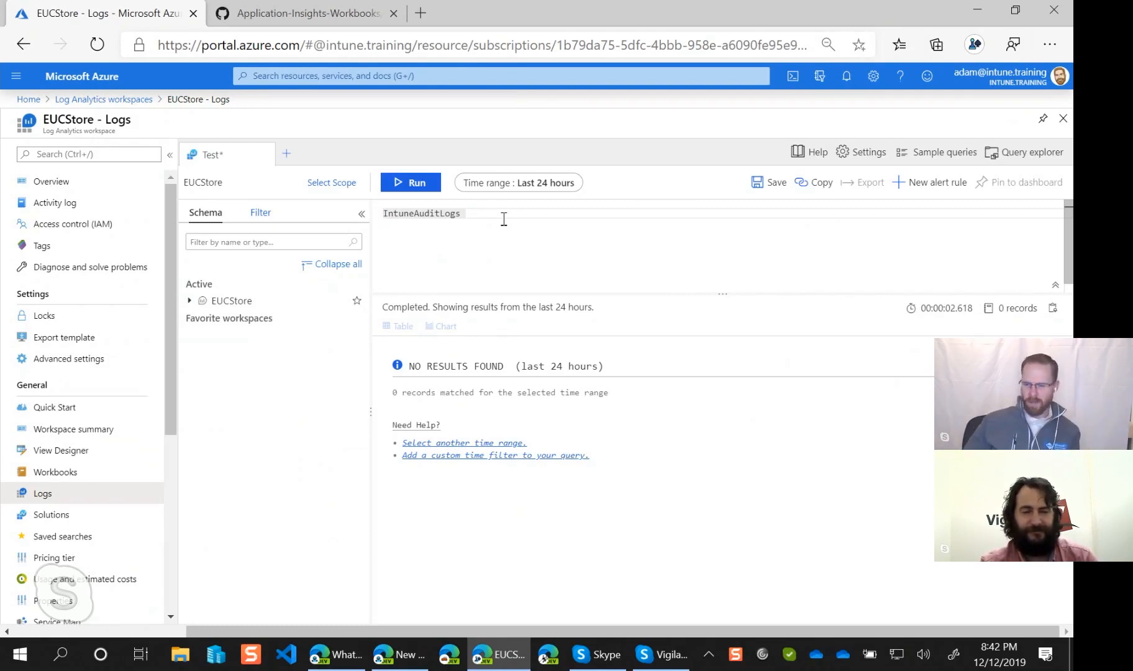
left_click(504, 219)
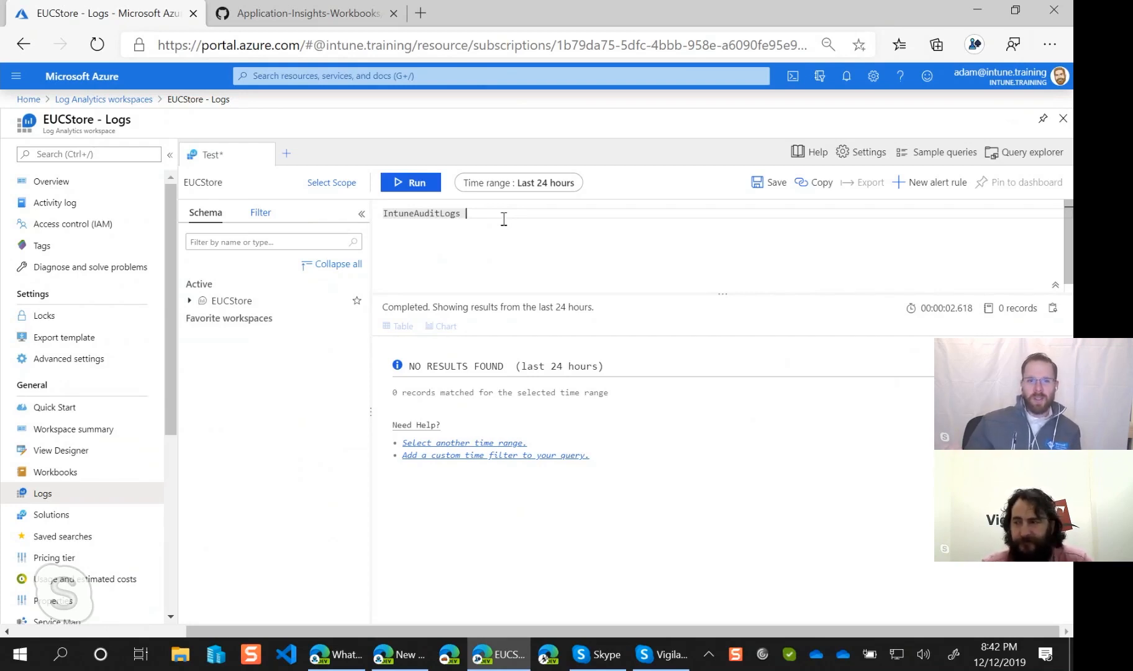
left_click_drag(177, 289, 178, 220)
left_click(502, 226)
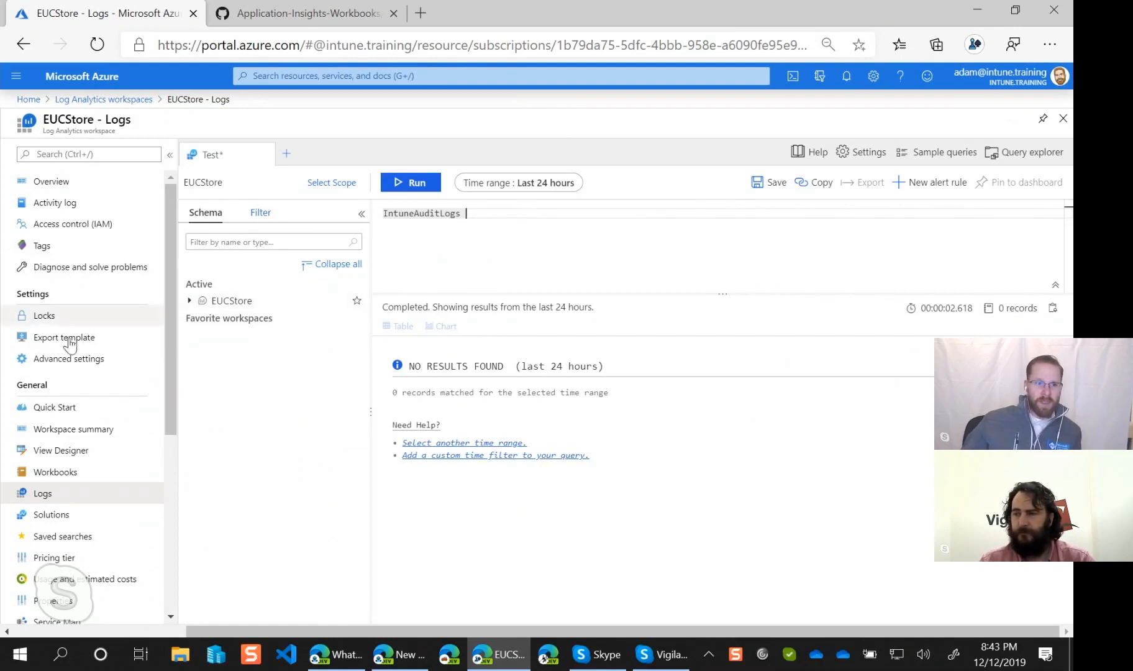
left_click_drag(170, 407, 186, 484)
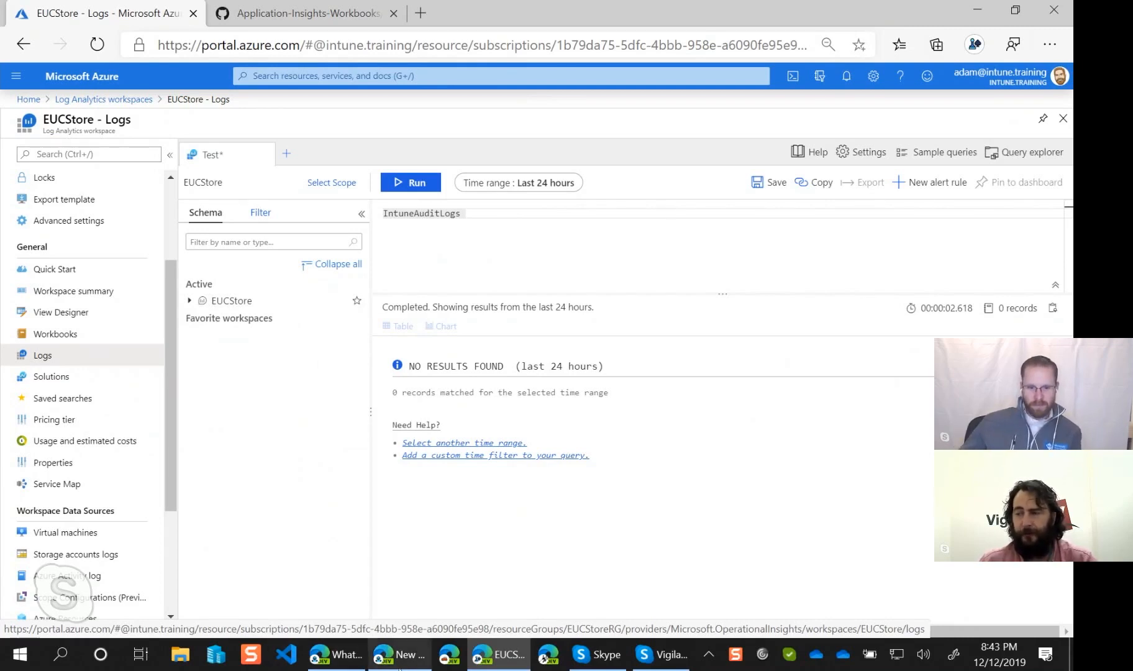
Bring up the two other browser windows one after the other and move each onto the adjacent display
left_click(399, 654)
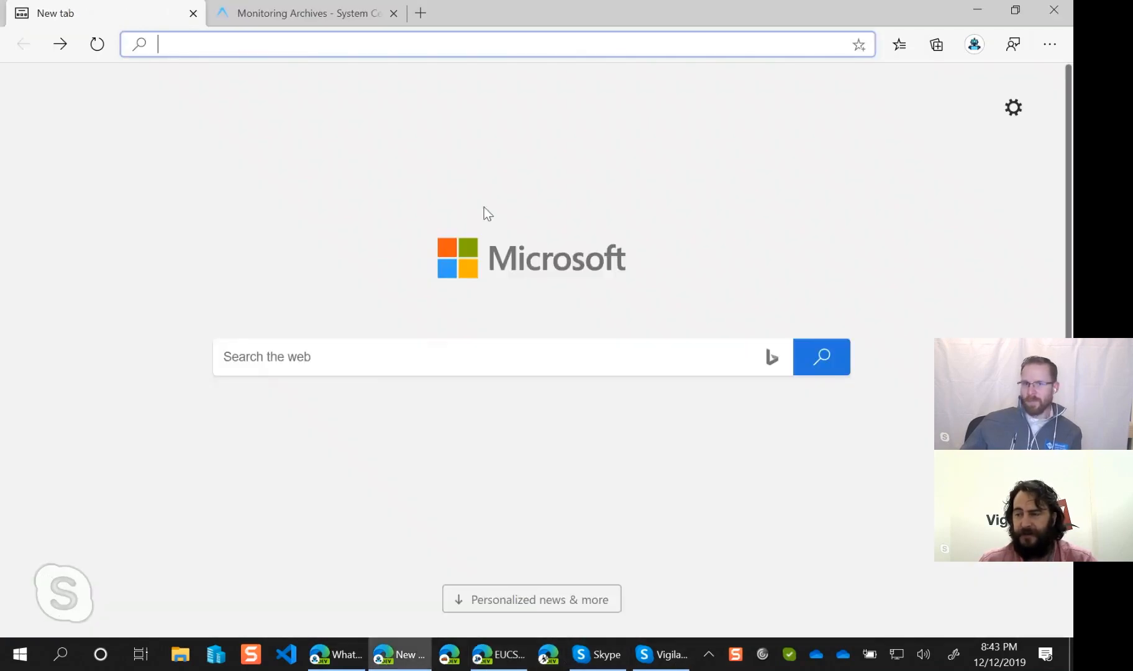
left_click_drag(595, 7, 1073, 37)
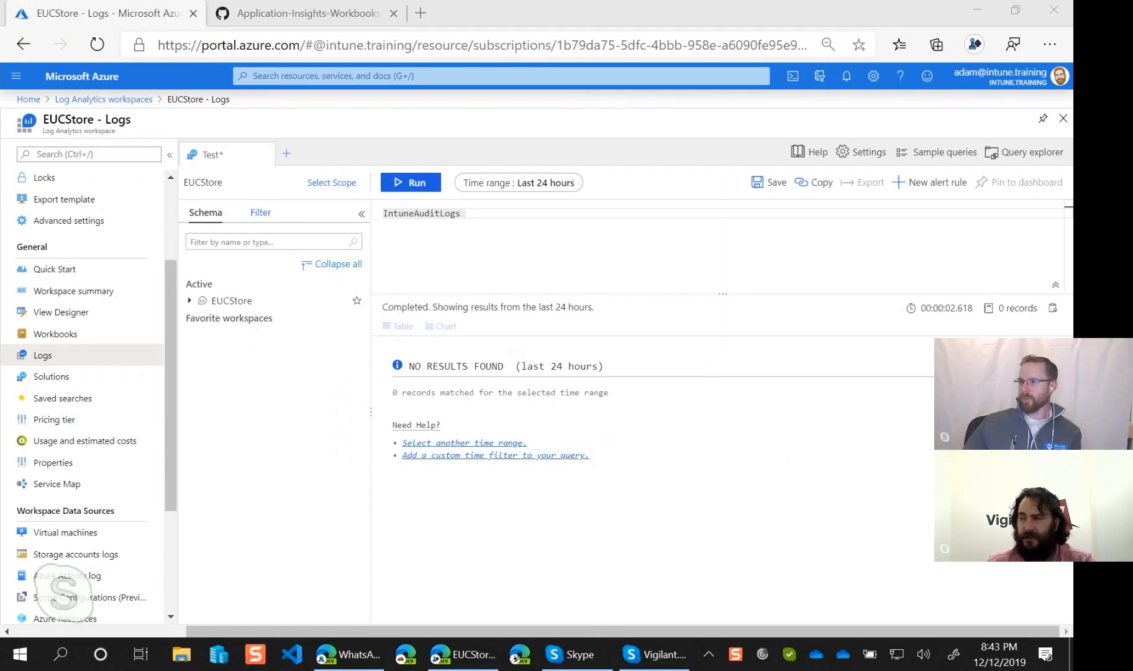
left_click(519, 654)
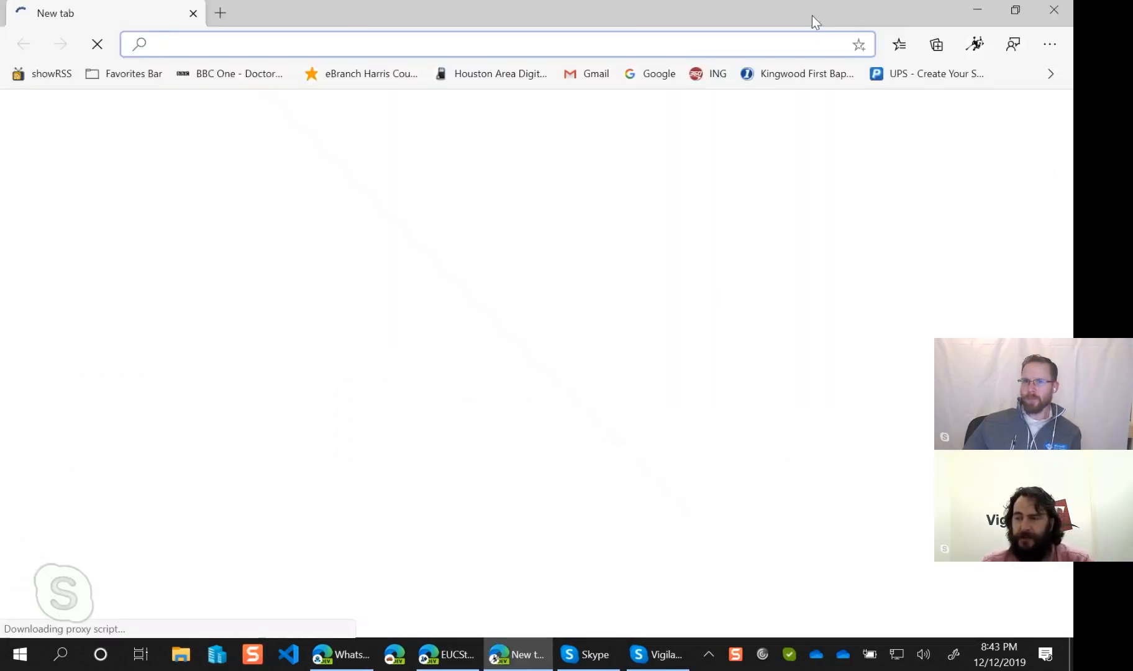
left_click_drag(812, 16, 1071, 19)
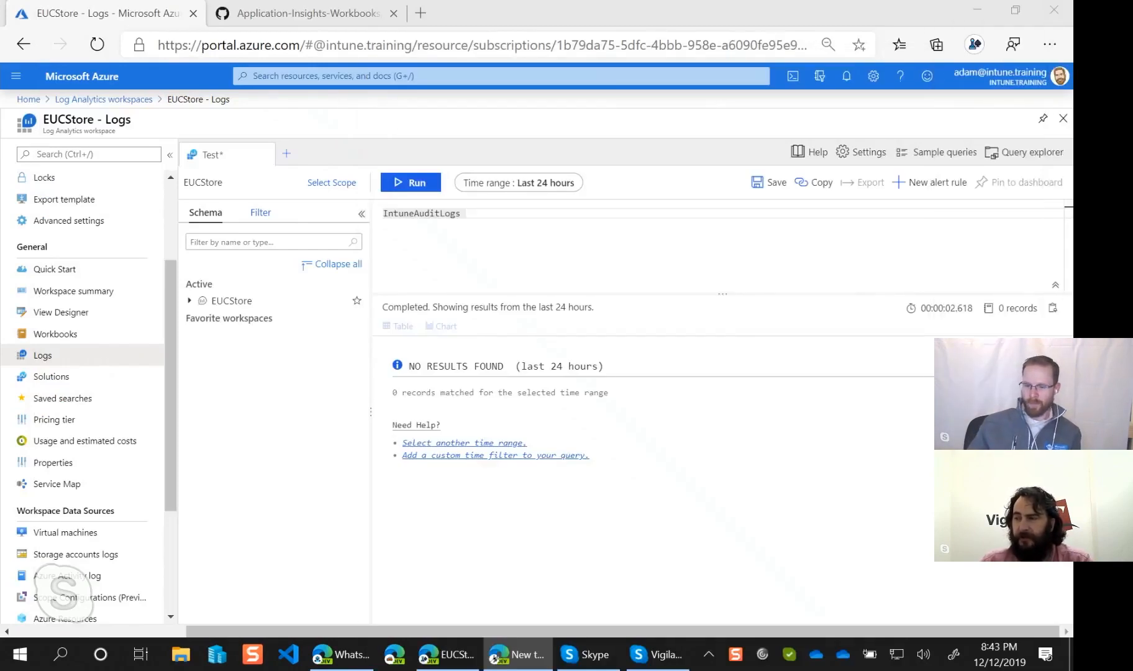
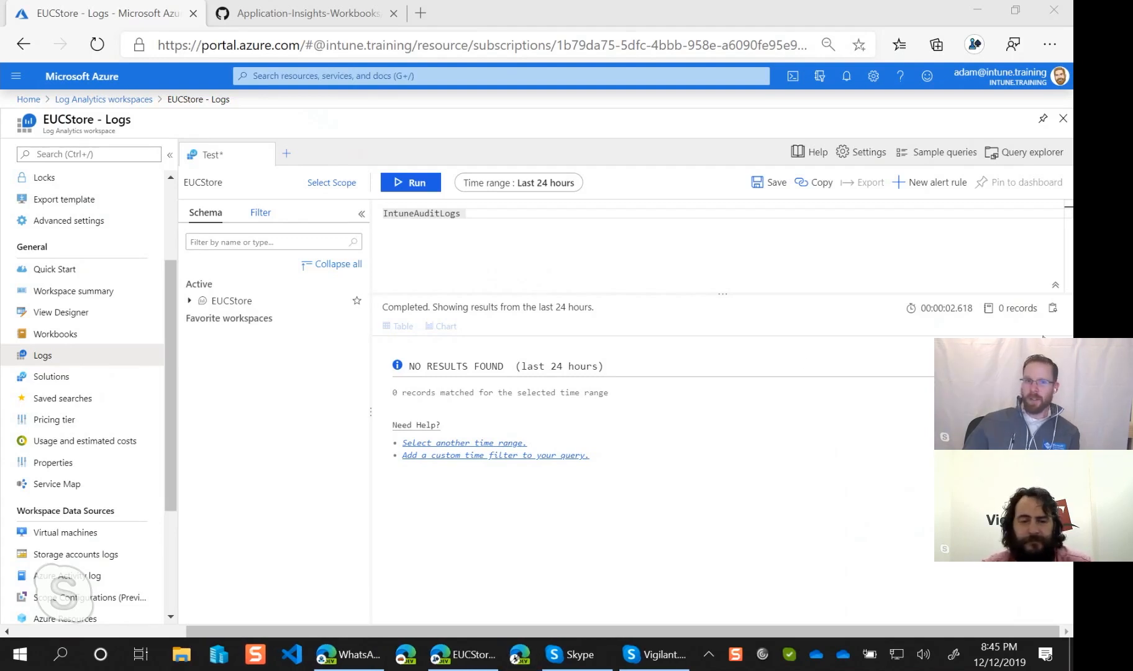
Return to the EUCStore Logs page and rerun the IntuneAuditLogs query over the last 24 hours
left_click(650, 23)
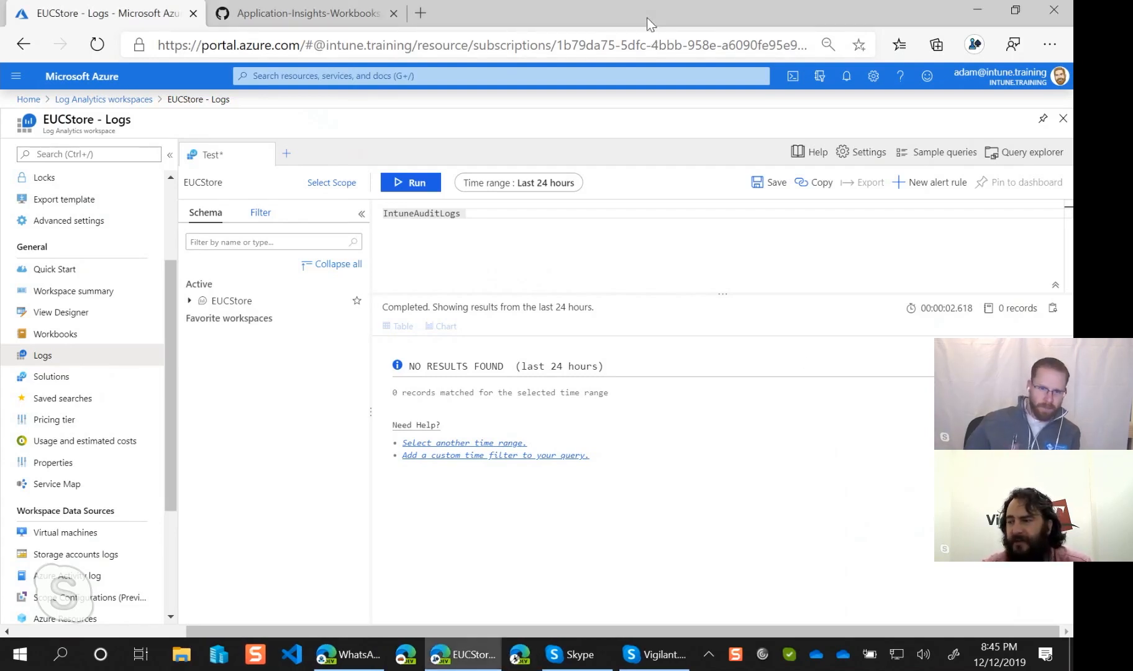
left_click(410, 183)
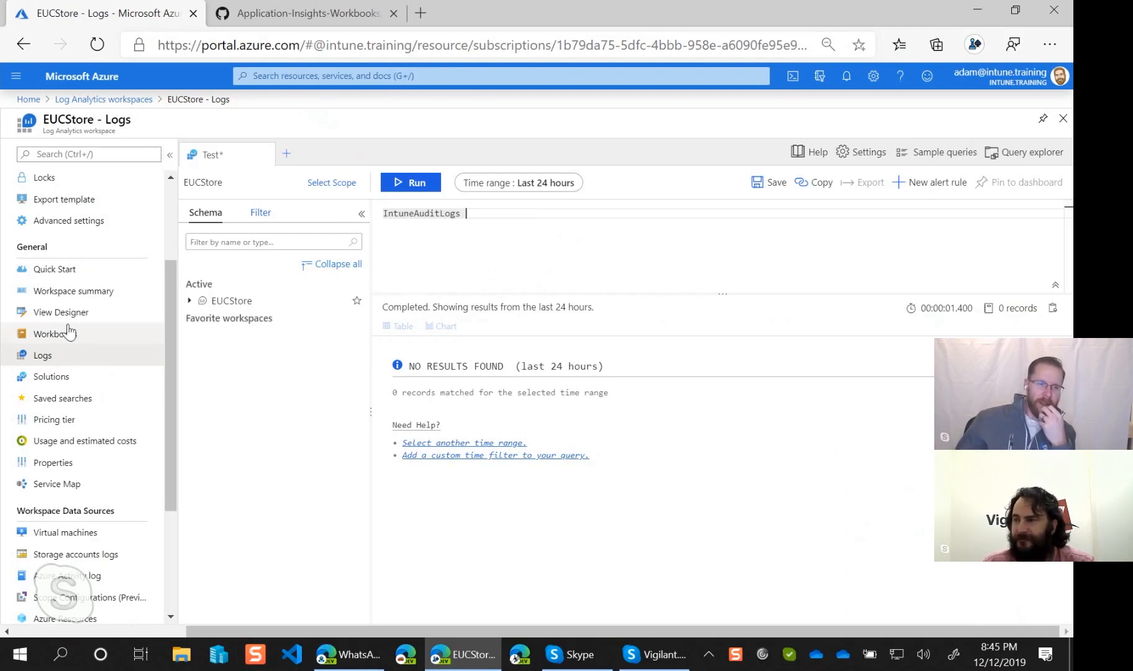
From the workspace summary, open the Marketplace for adding solutions, read the Automation offering's description and return to the Marketplace list
left_click(83, 299)
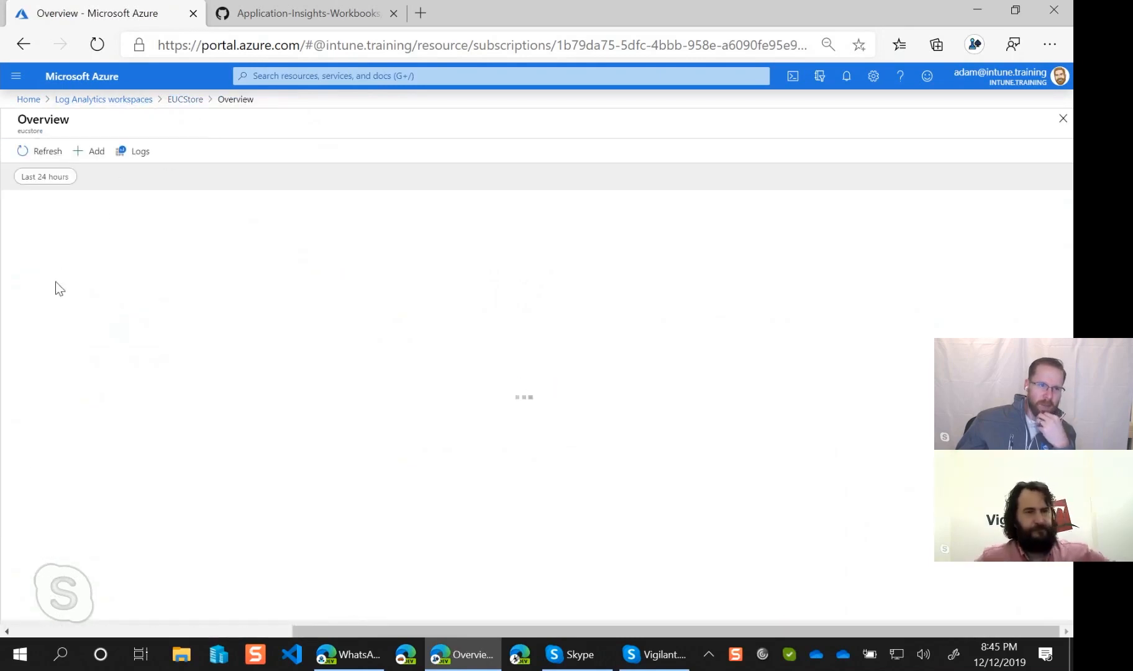
left_click(92, 151)
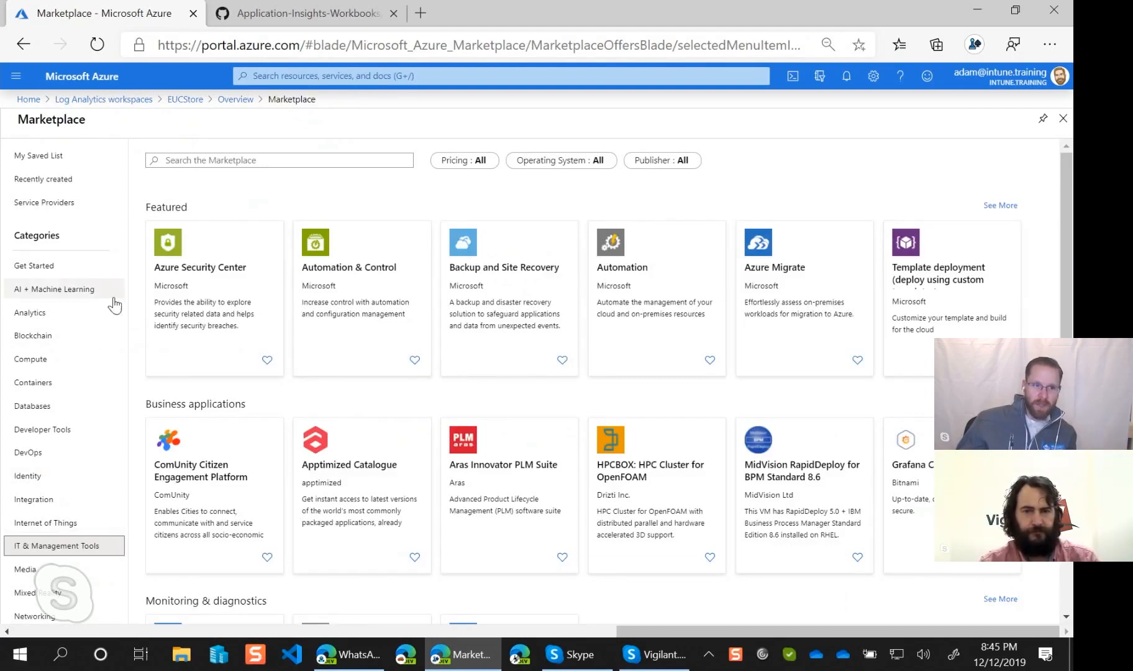
scroll(683, 373, "down", 3)
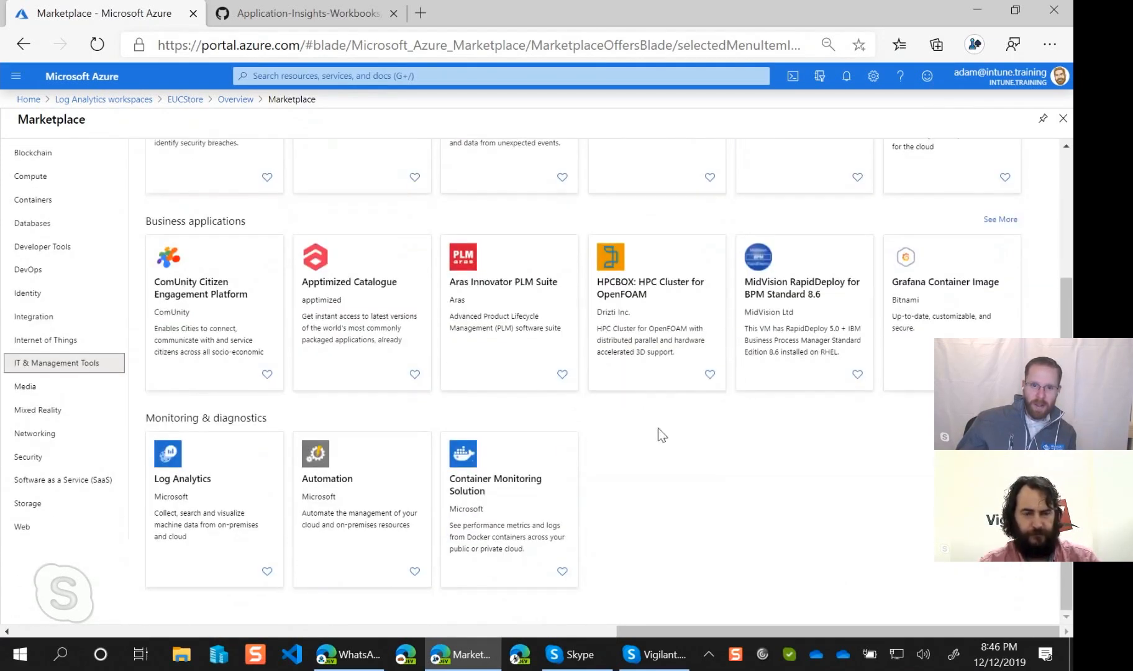
left_click(348, 469)
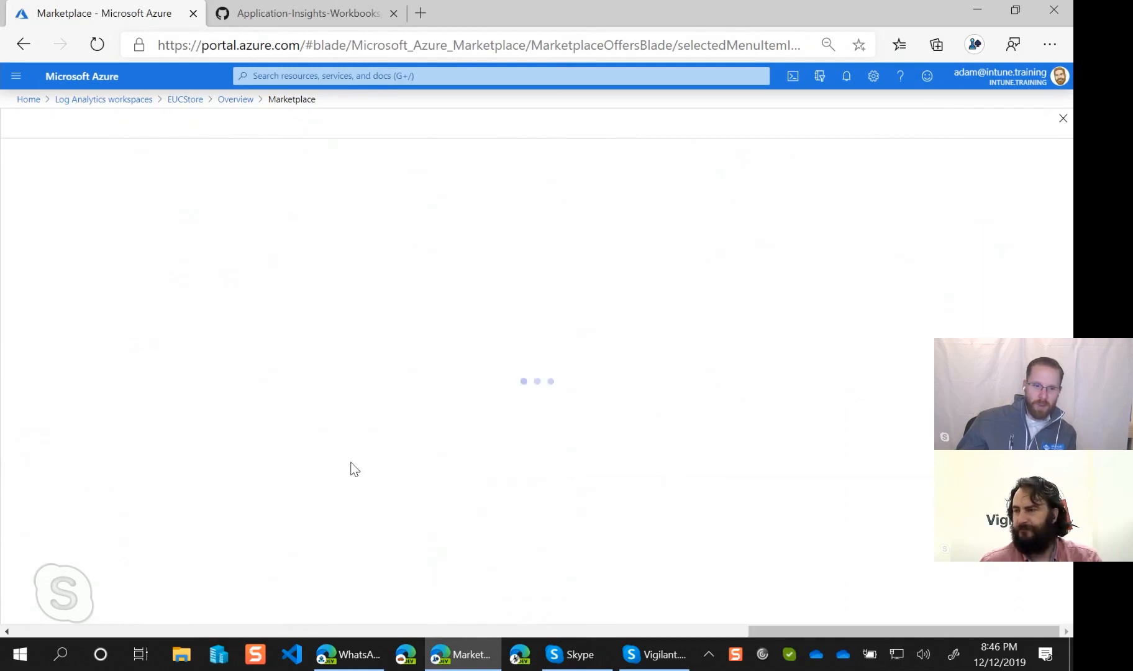
scroll(203, 493, "down", 1)
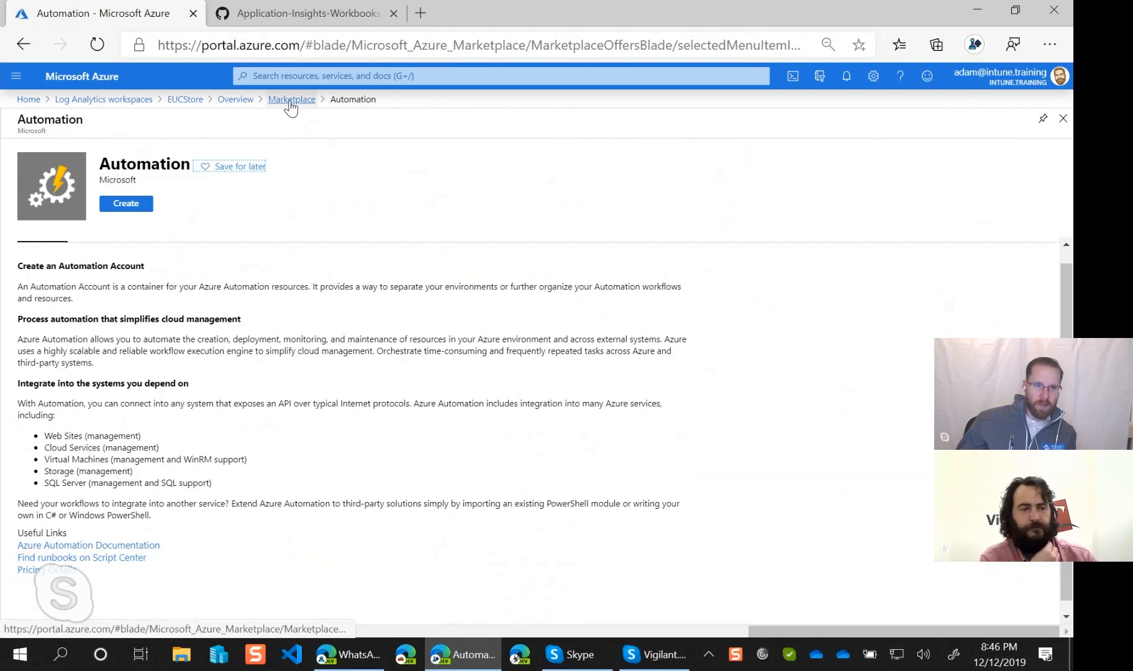
left_click(290, 102)
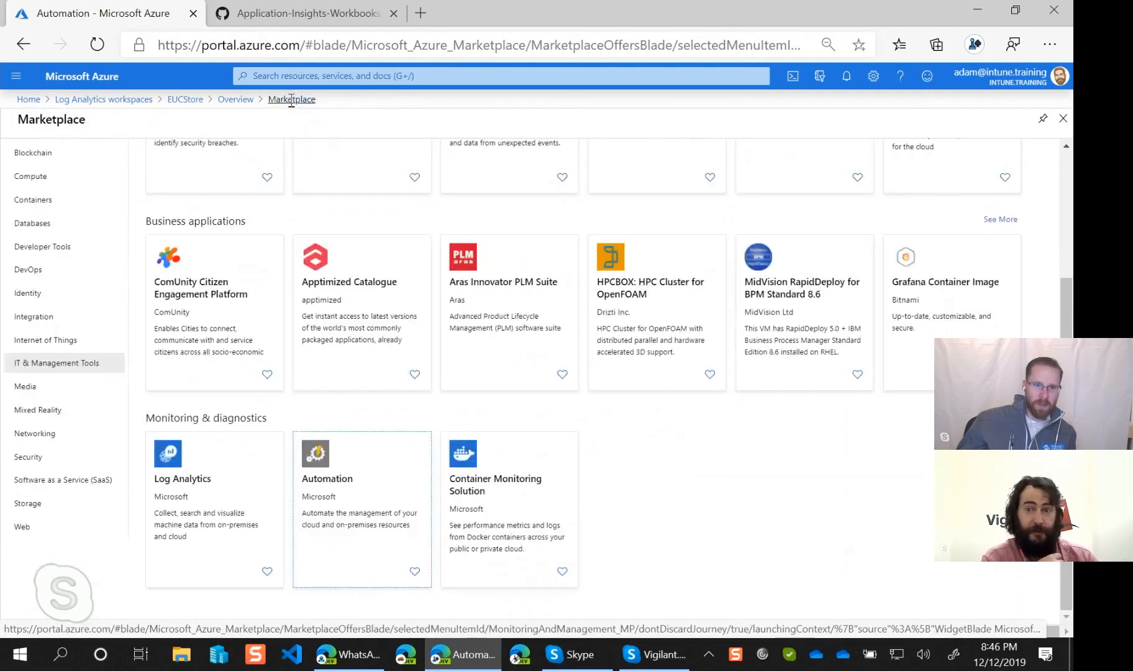
Return from the Marketplace to the EUCStore workspace, open its Solutions page and look over the workspace's other pages
scroll(689, 515, "up", 3)
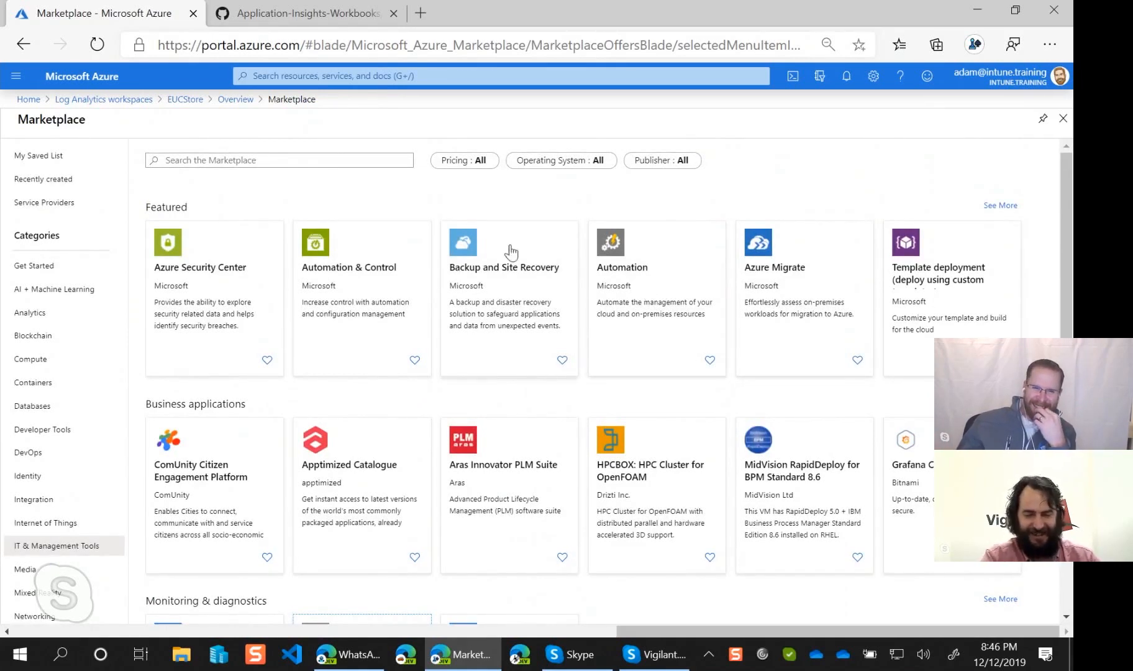
left_click(237, 99)
left_click(183, 100)
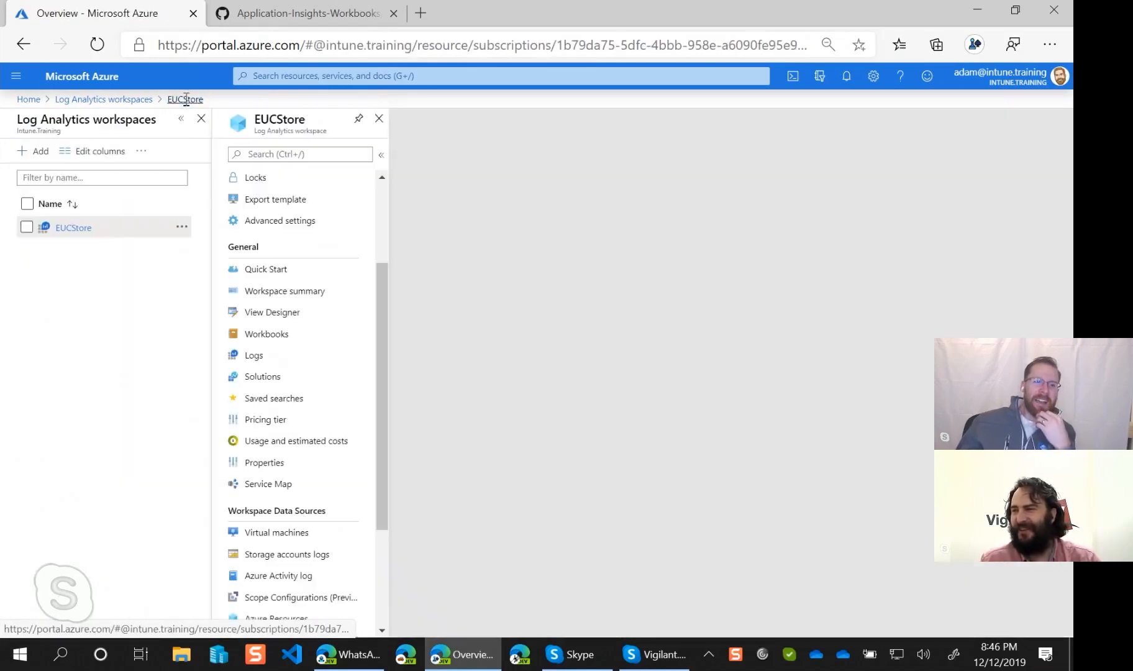
mouse_move(381, 304)
left_mouse_down()
mouse_move(380, 409)
mouse_move(392, 273)
mouse_move(391, 299)
left_mouse_up()
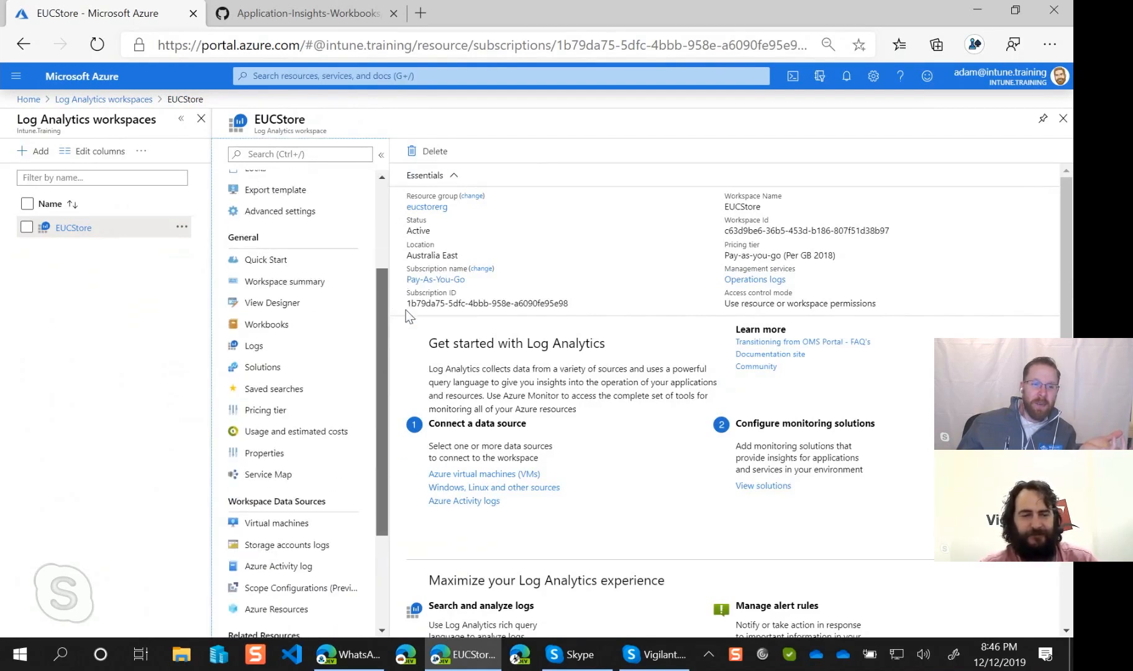
left_click(287, 374)
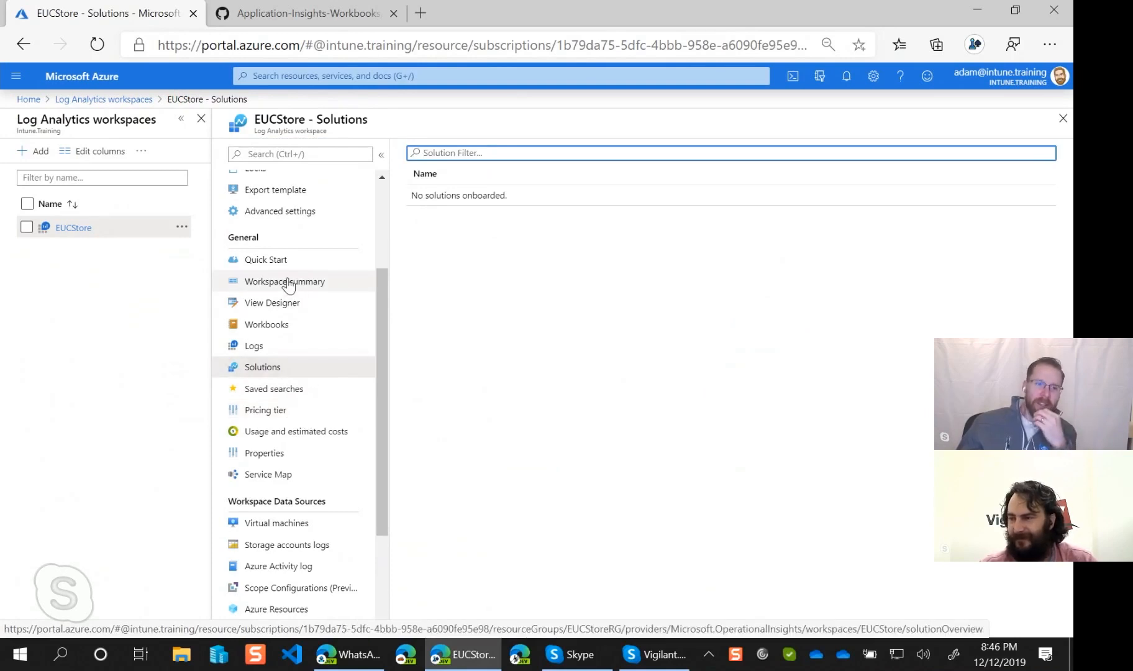
left_click_drag(383, 343, 388, 233)
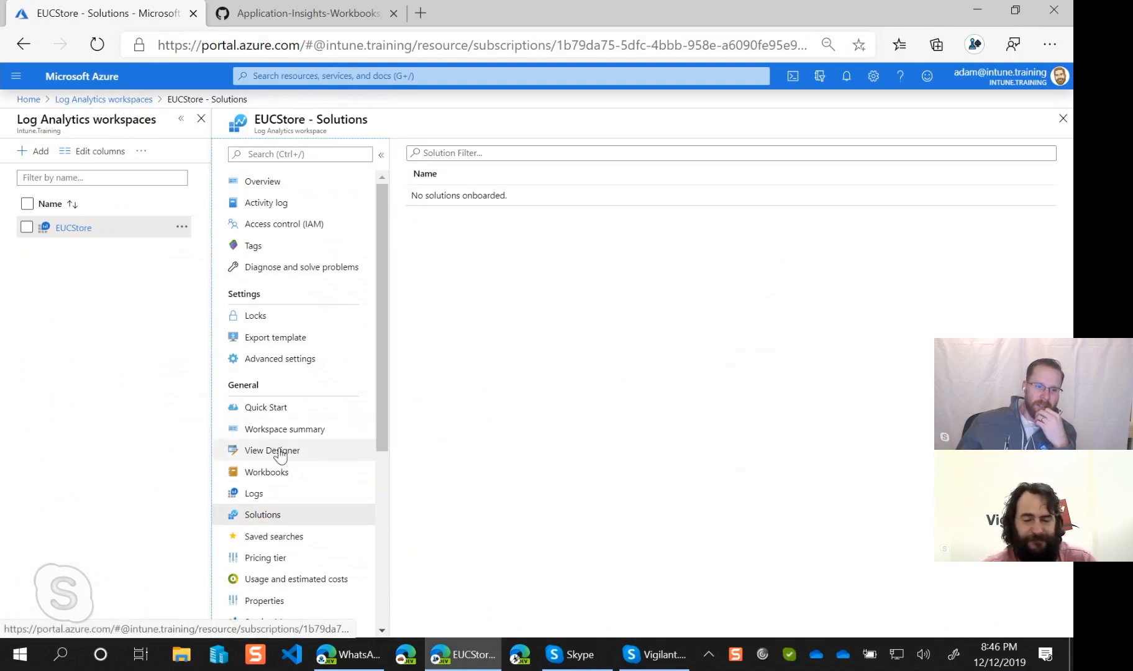
scroll(300, 450, "down", 5)
scroll(303, 450, "up", 5)
Go back to the portal home, reopen the EUCStore Log Analytics workspace and check its Solutions page
left_click(94, 100)
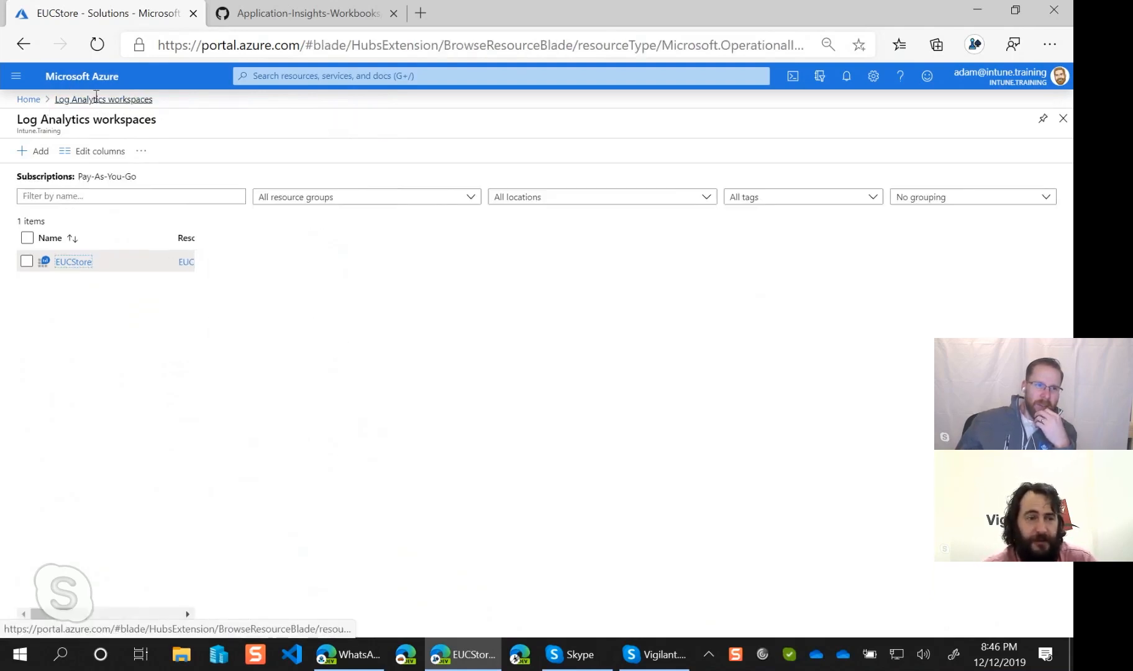
left_click(30, 99)
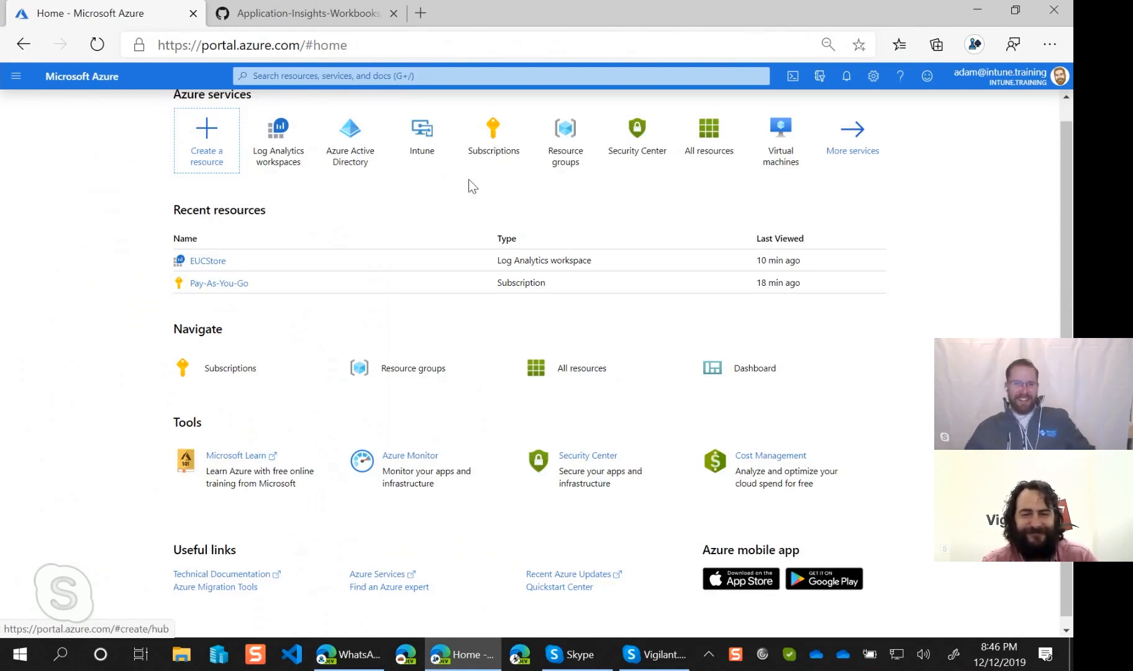
left_click(275, 146)
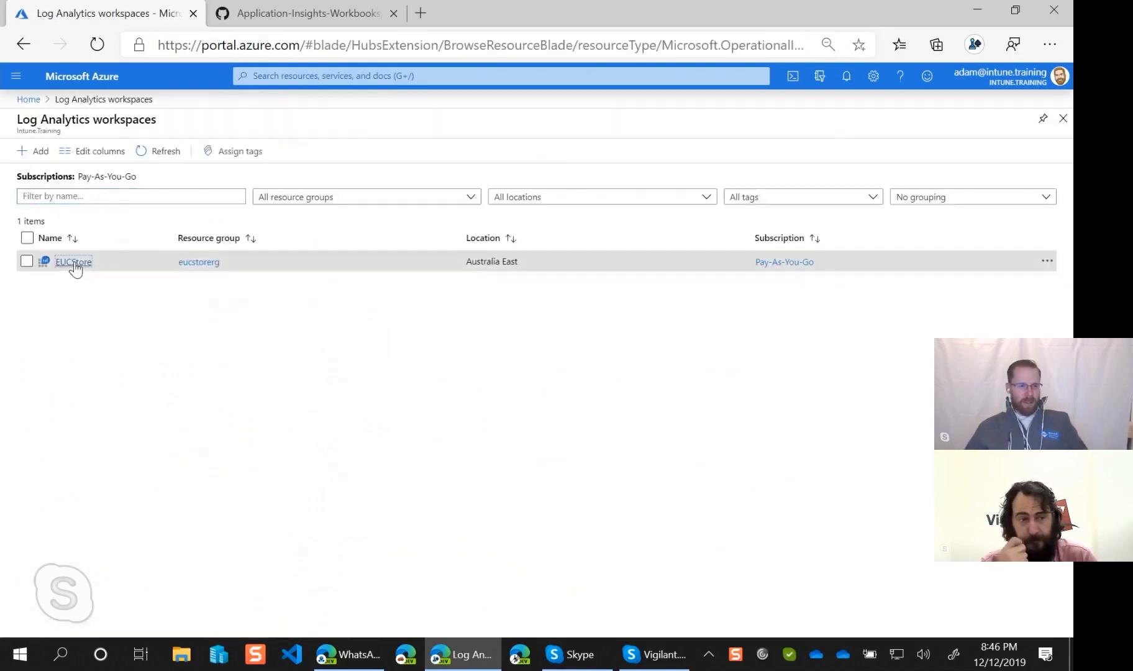
left_click(75, 259)
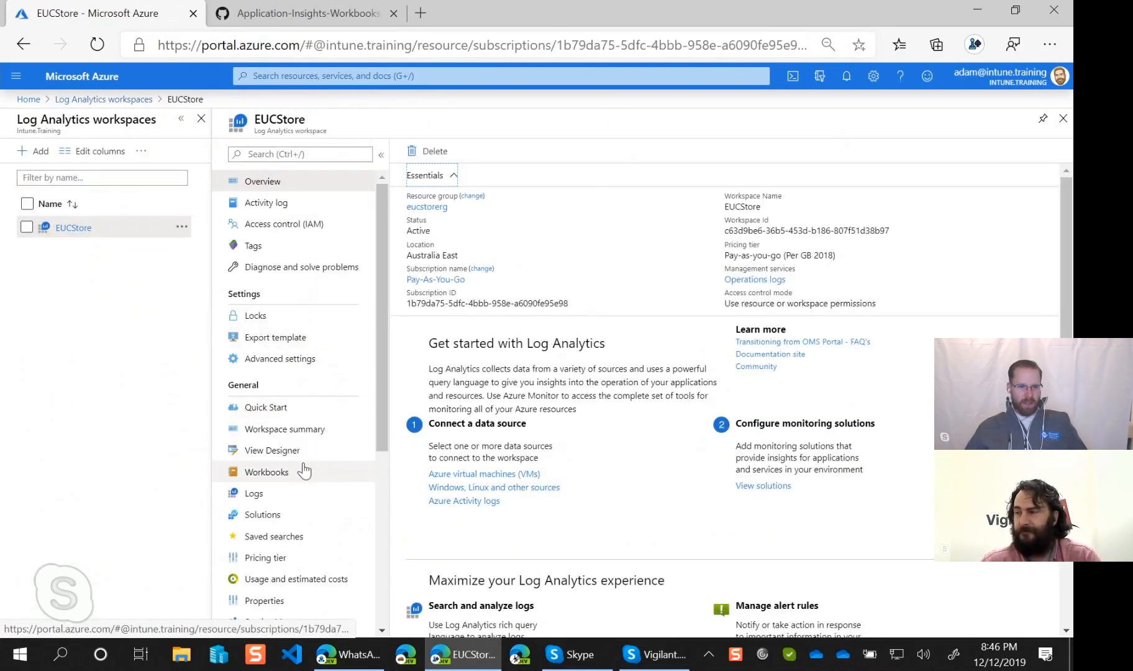
left_click(287, 516)
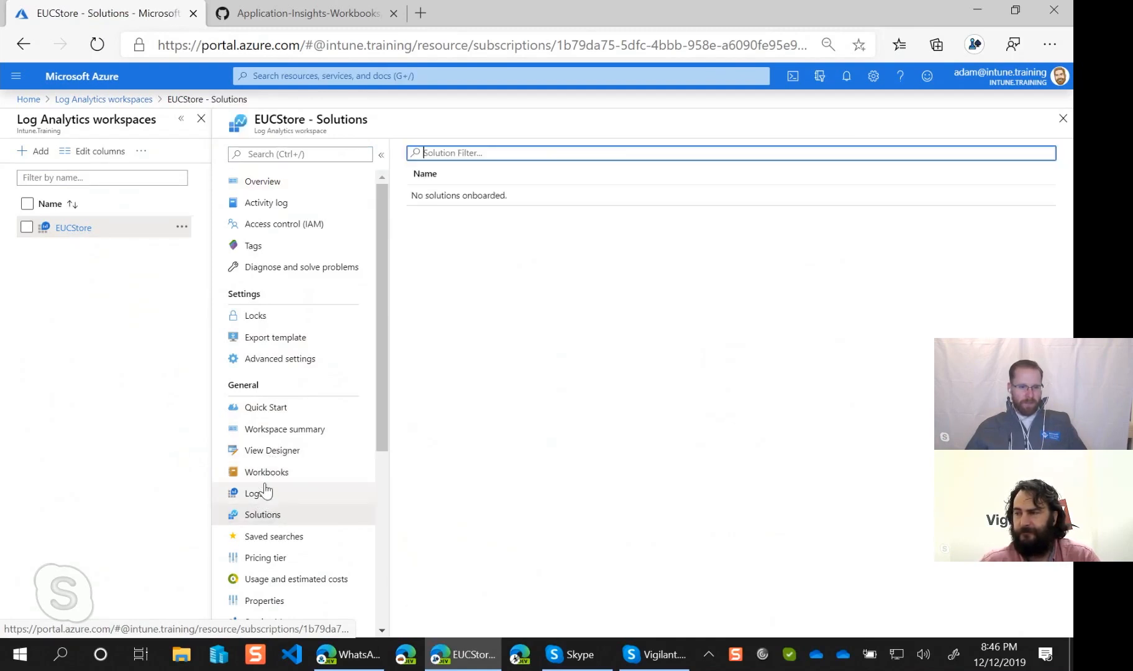
Open Logs from the EUCStore workspace summary and rerun the most recent IntuneAuditLogs query from the history
left_click(292, 429)
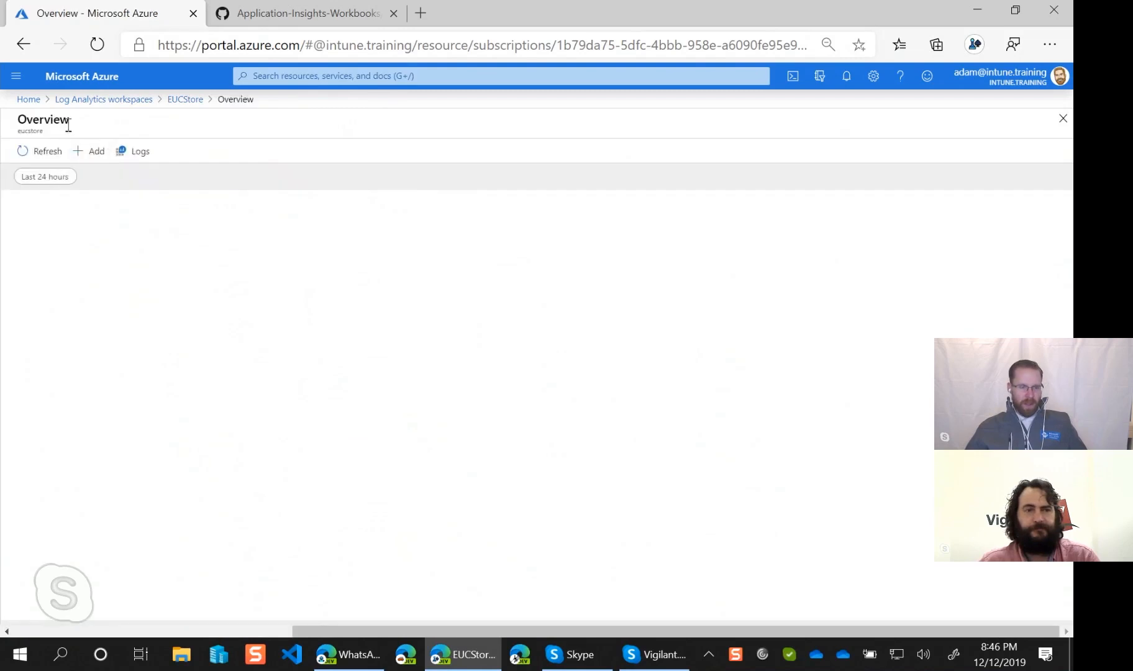
left_click(131, 155)
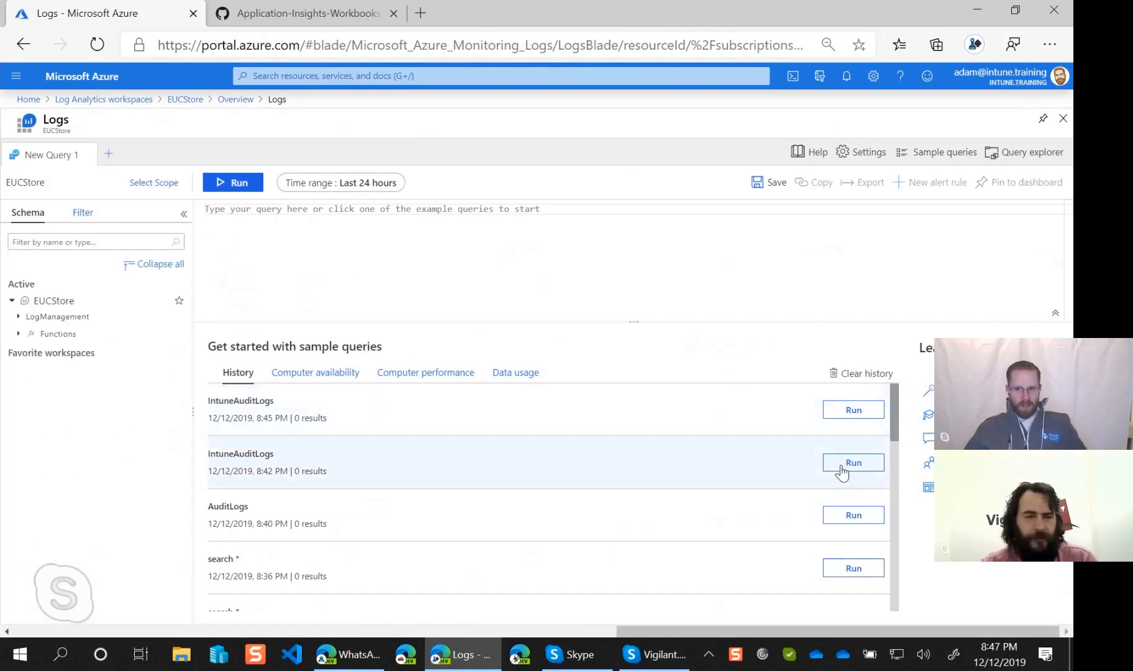
scroll(845, 497, "down", 2)
scroll(848, 526, "down", 3)
left_click(860, 406)
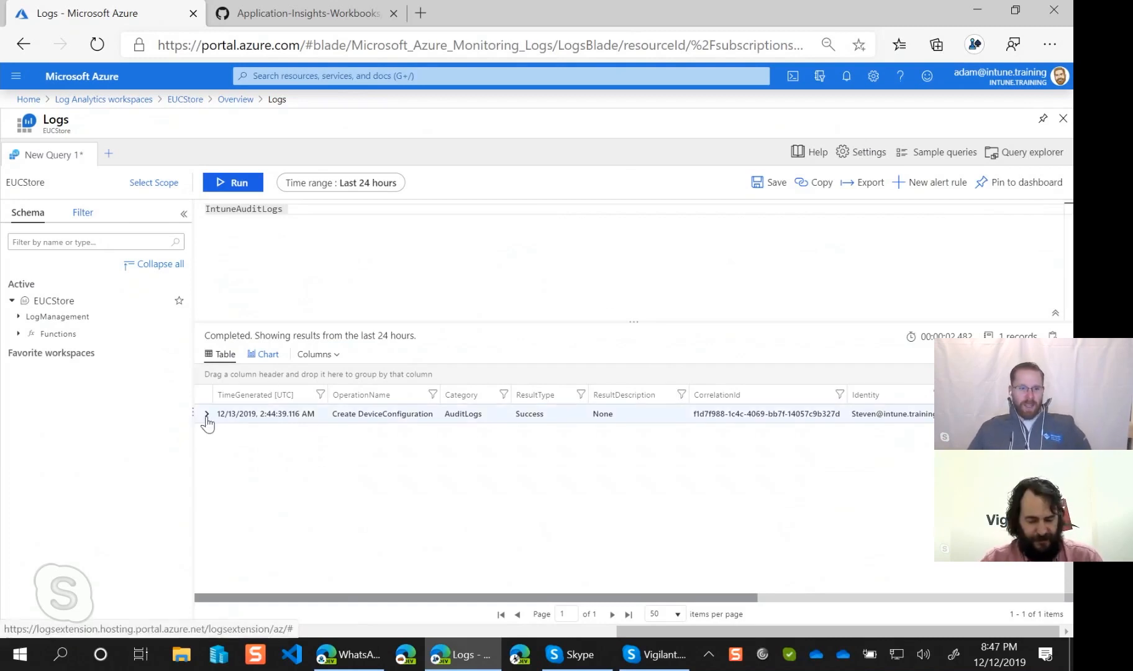
Expand the Create DeviceConfiguration audit record, skim through its modified settings and return to the start of the record
left_click(207, 413)
scroll(632, 483, "down", 5)
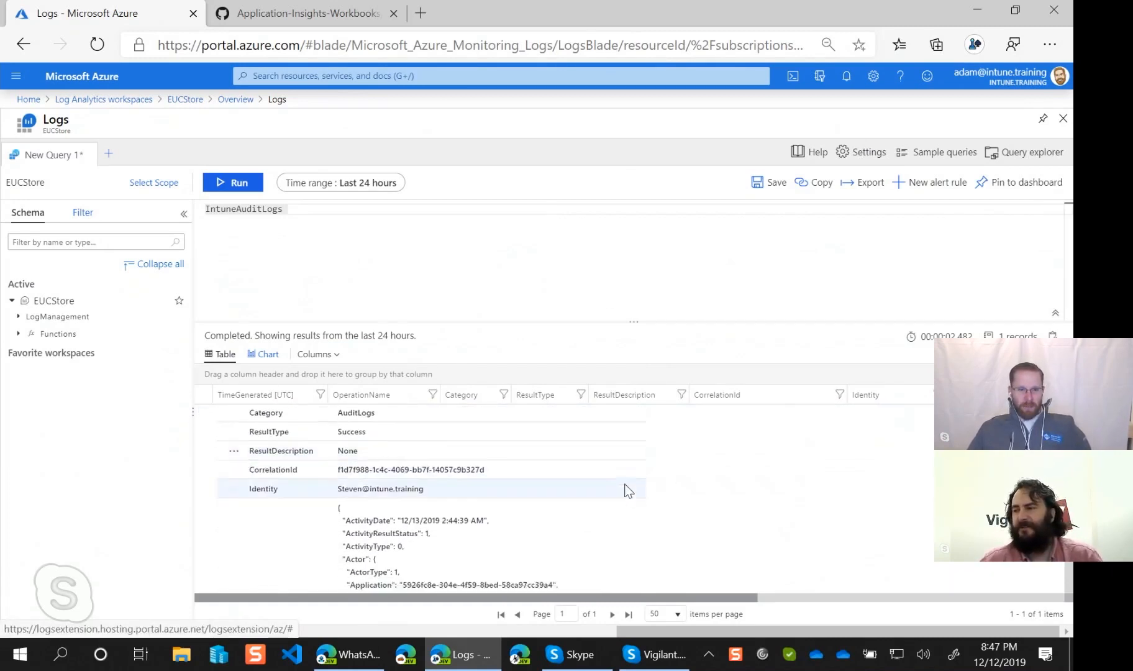
scroll(614, 484, "down", 5)
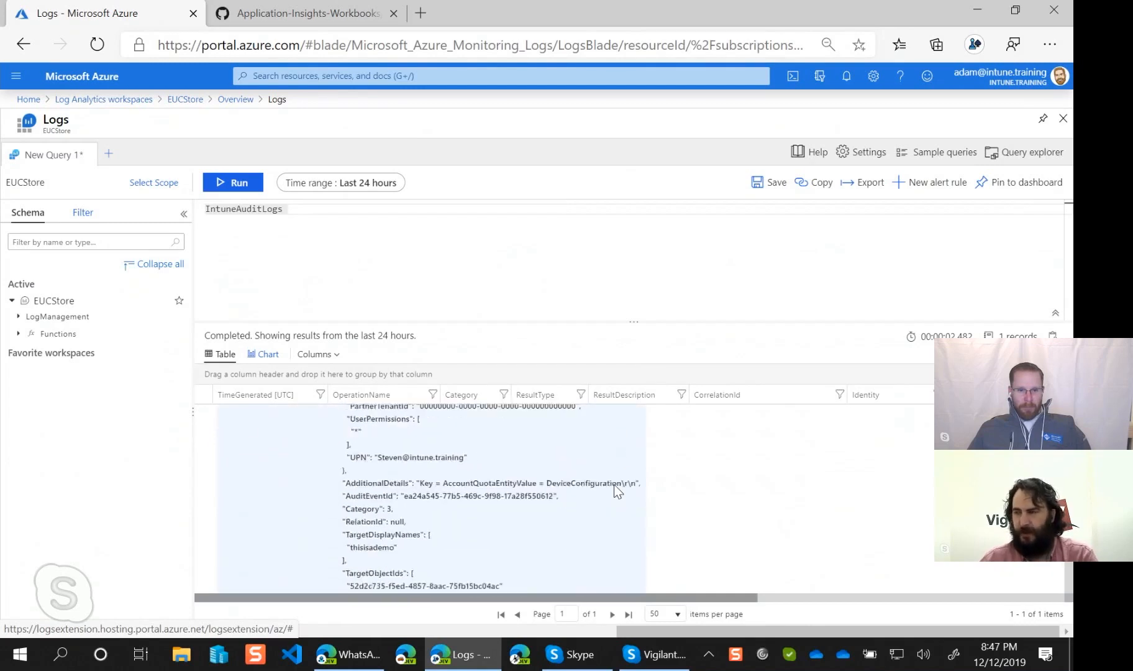
scroll(614, 484, "down", 6)
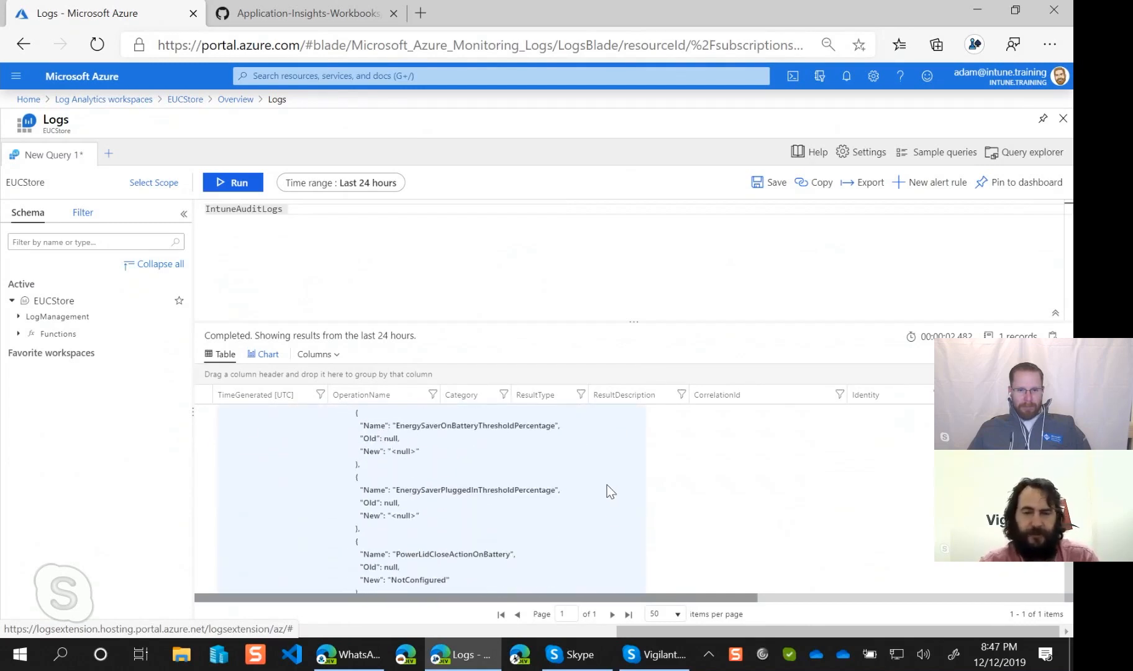
scroll(605, 486, "down", 5)
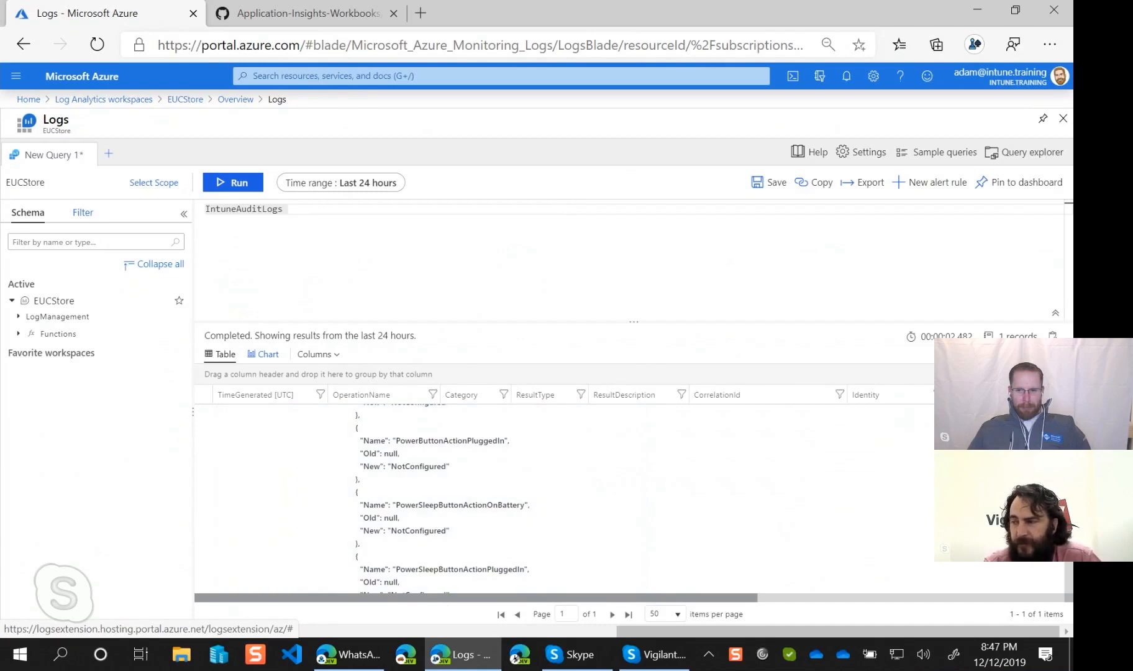
scroll(606, 486, "down", 5)
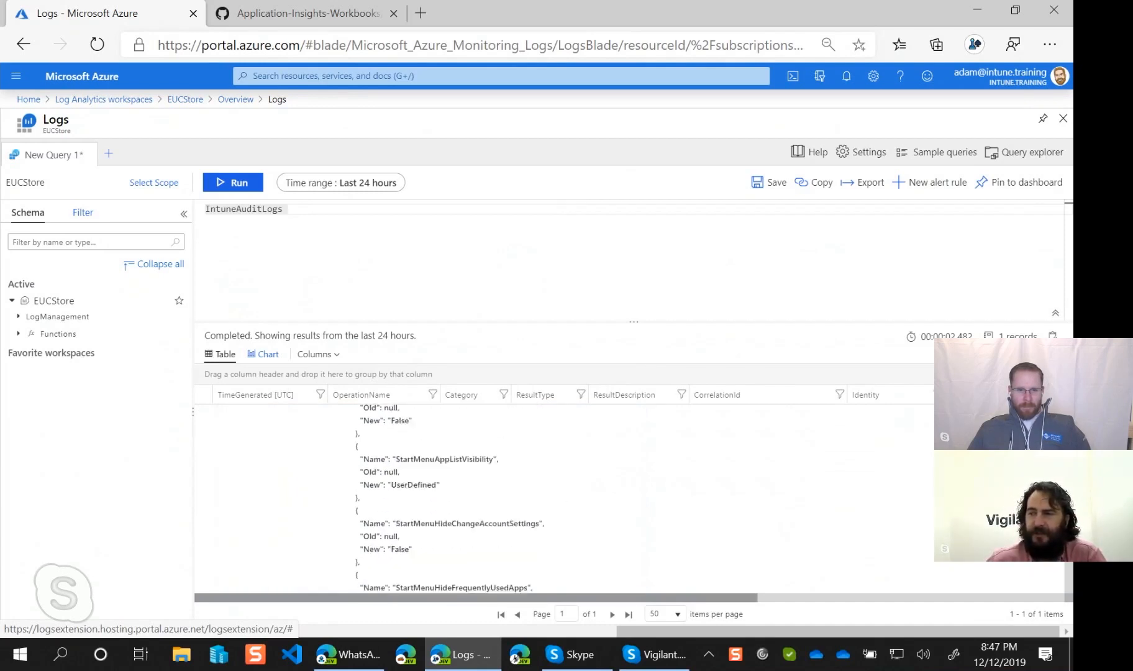
scroll(606, 485, "down", 5)
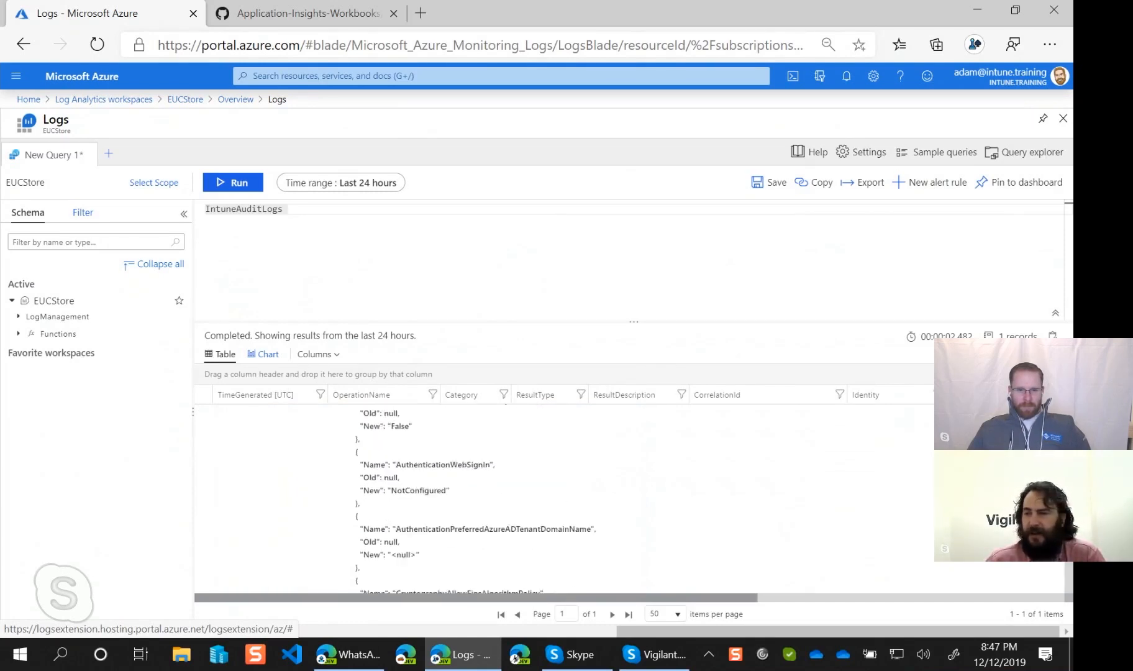
scroll(249, 404, "up", 20)
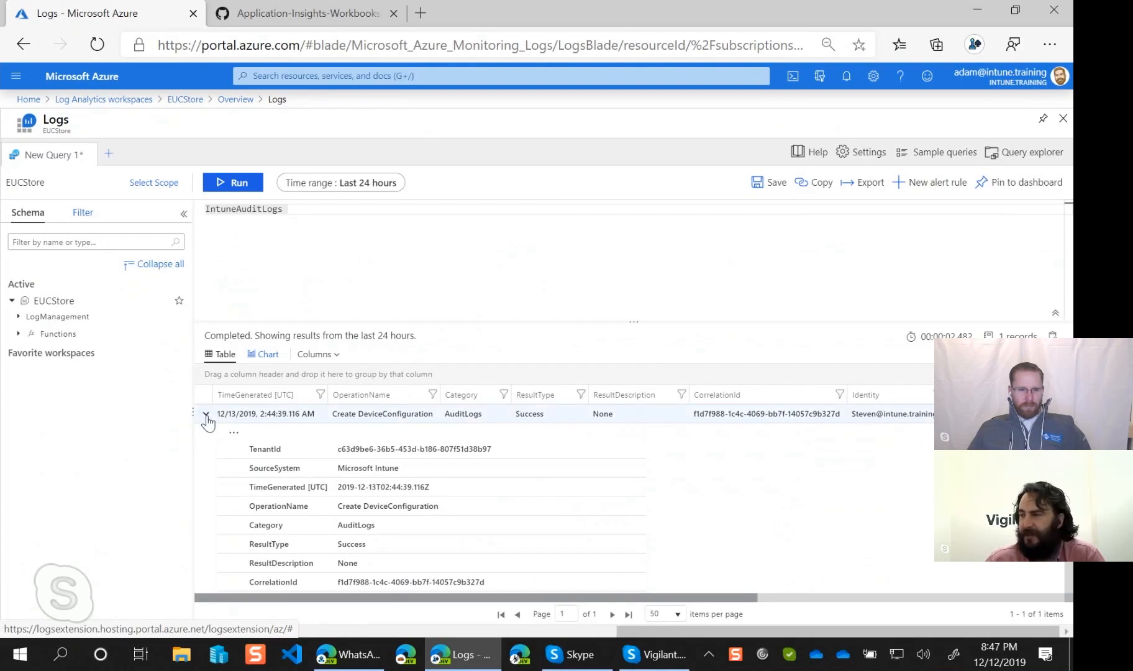
Examine the audit record's Identity field and the actor, UPN and target display name in its properties
scroll(438, 497, "down", 3)
scroll(438, 497, "down", 3)
left_click(350, 478)
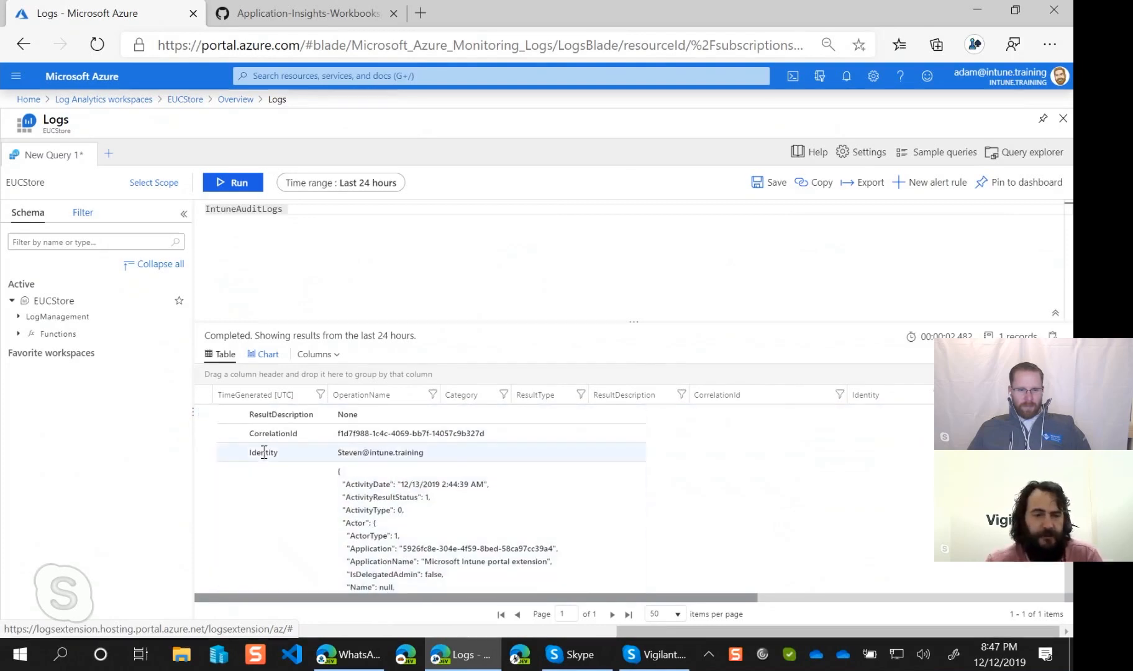
scroll(541, 482, "down", 5)
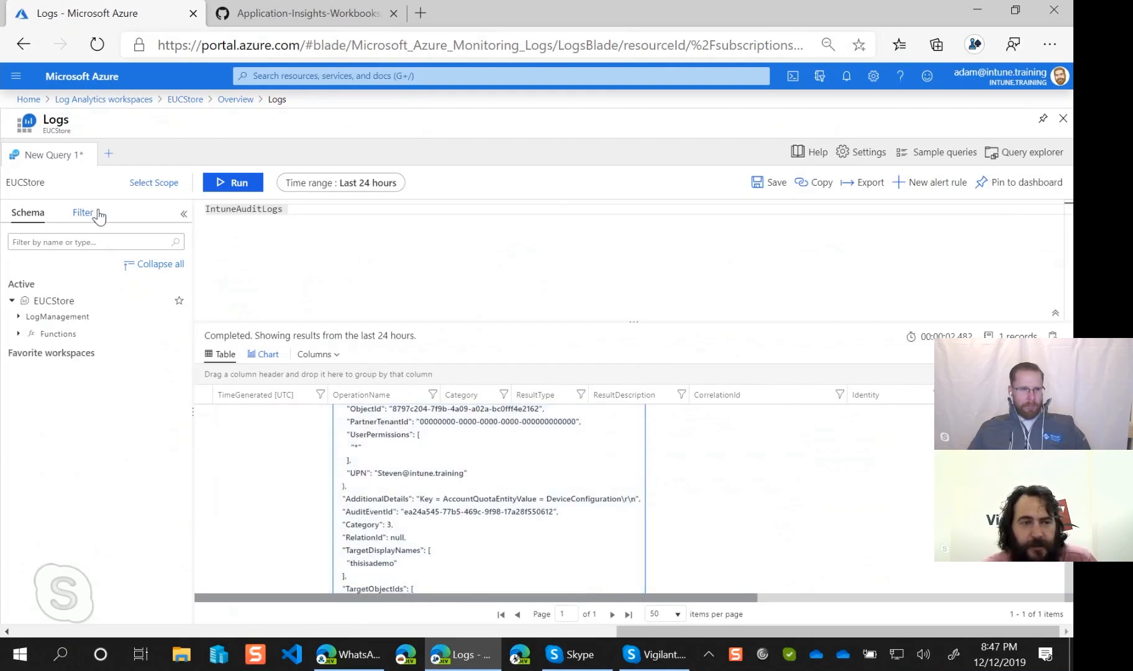
Expand LogManagement in the schema tree and collapse the query editor to enlarge the results area
left_click(18, 317)
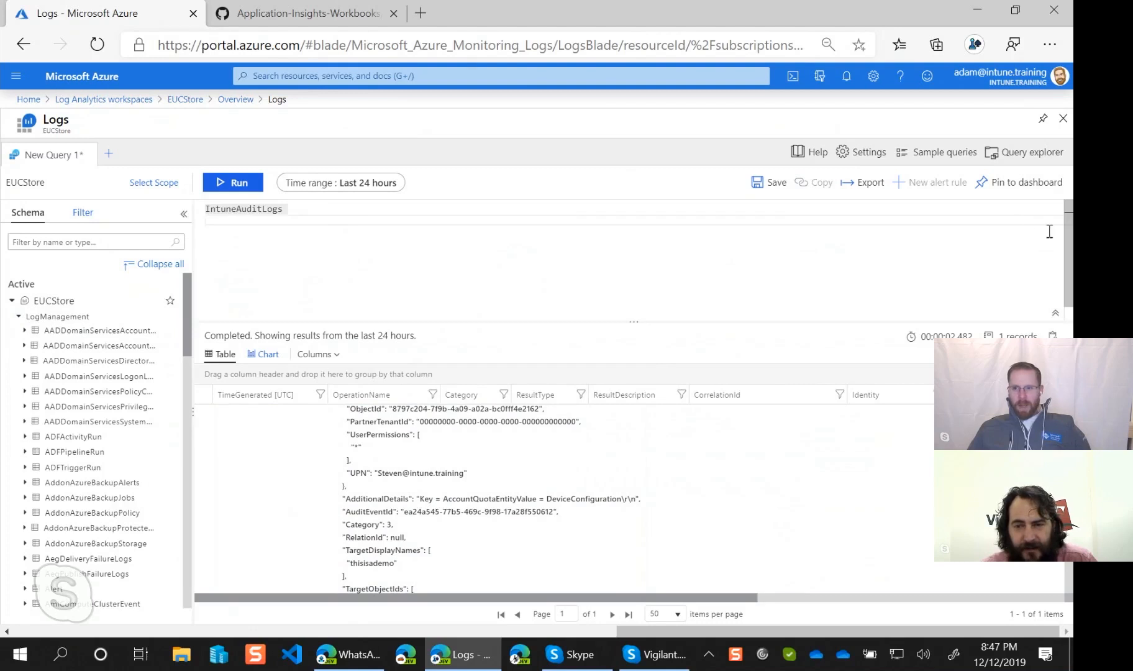
left_click(1040, 223)
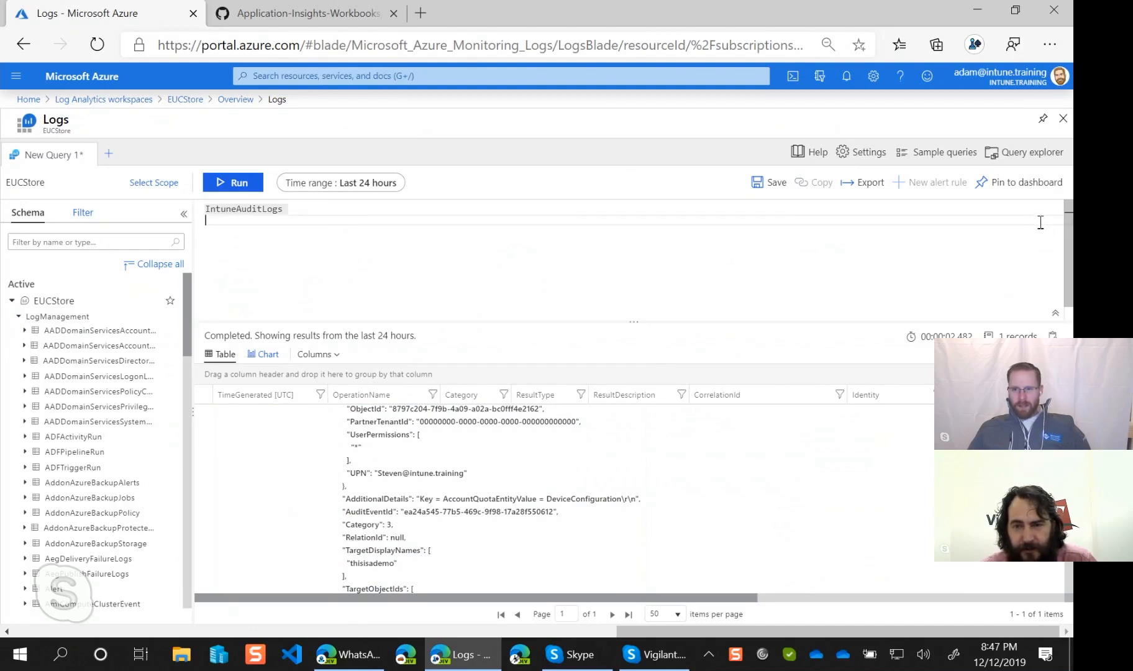
left_click(1055, 314)
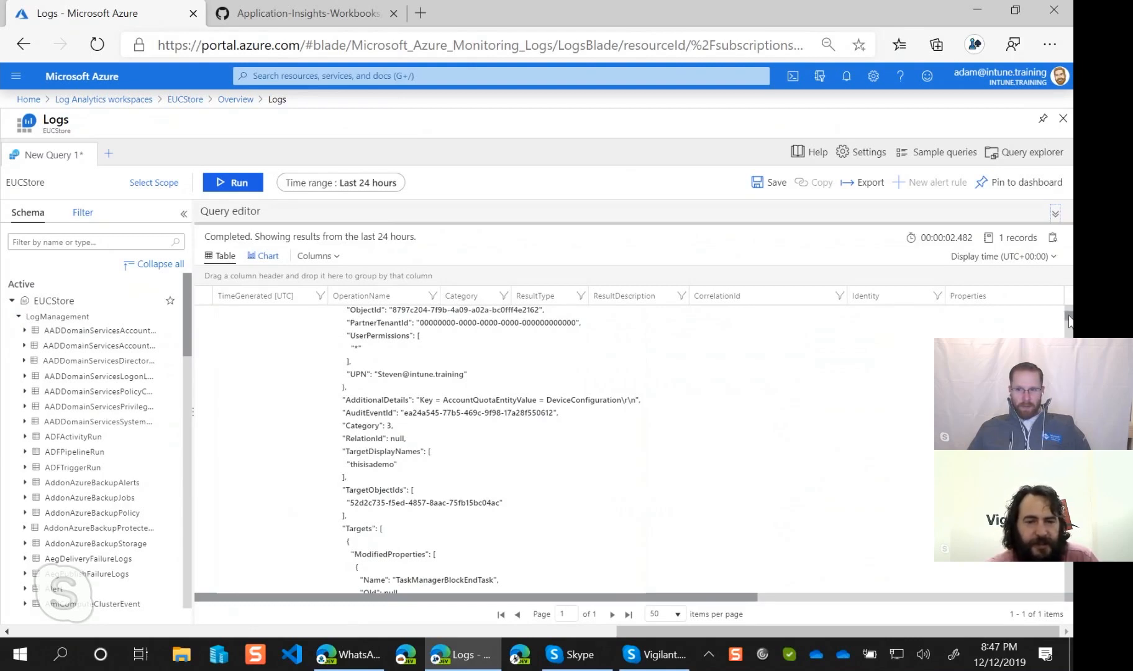
Read through the old and new values of the record's modified properties down to its Type field
scroll(1069, 321, "down", 5)
scroll(1069, 324, "down", 15)
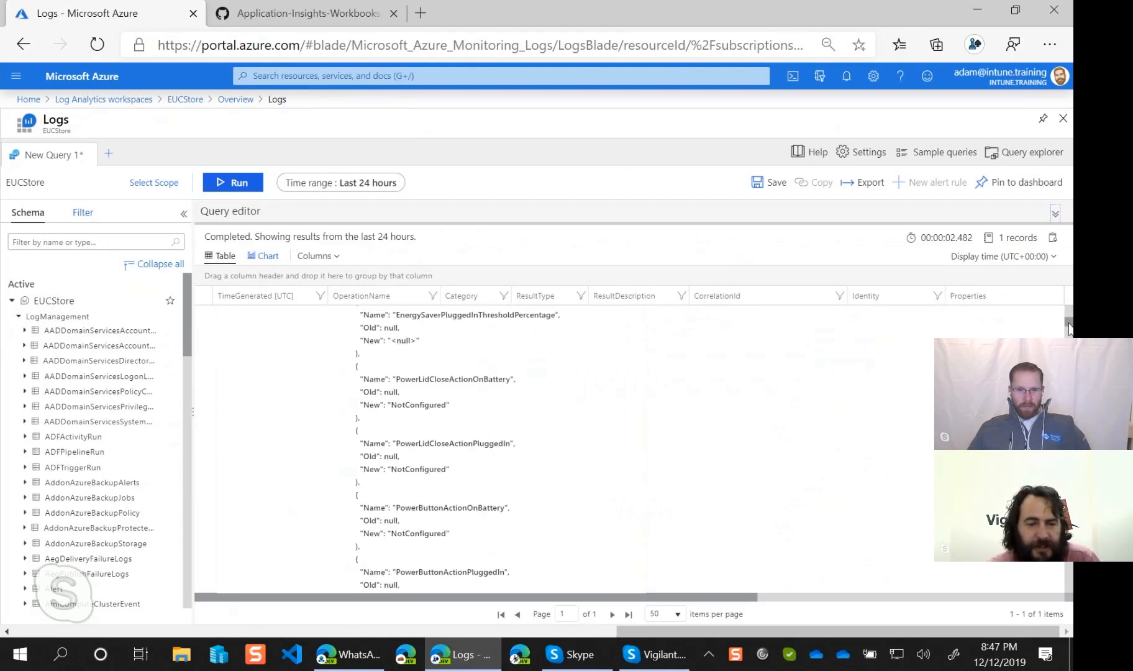
scroll(1070, 325, "down", 15)
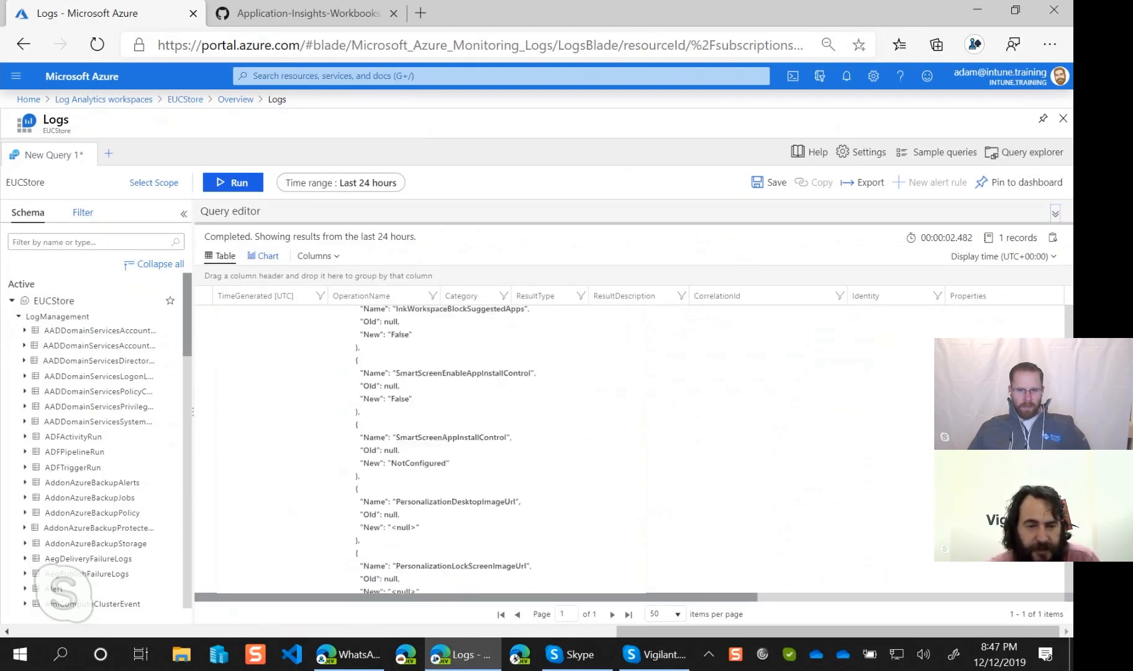
scroll(1069, 324, "down", 15)
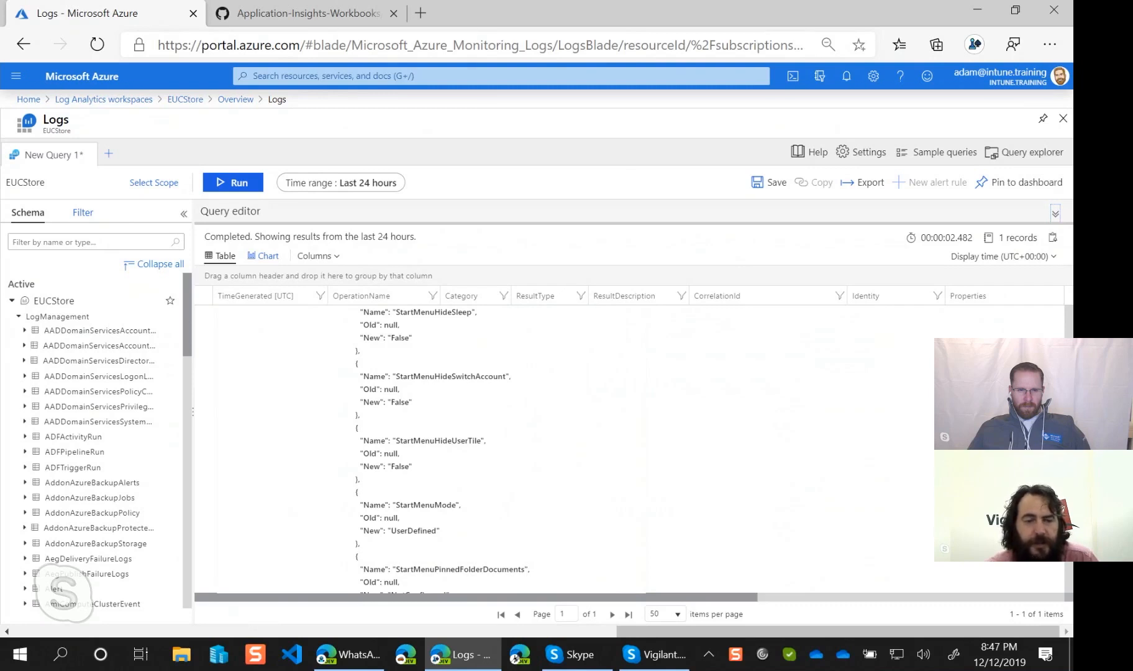
scroll(921, 495, "down", 15)
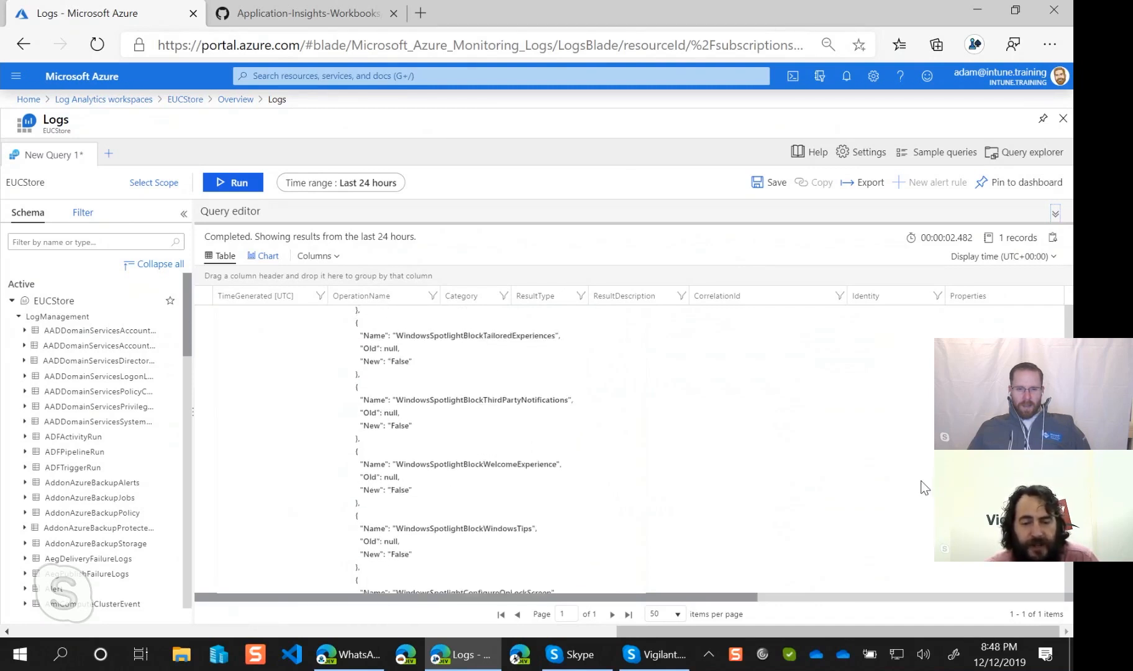
scroll(922, 488, "down", 15)
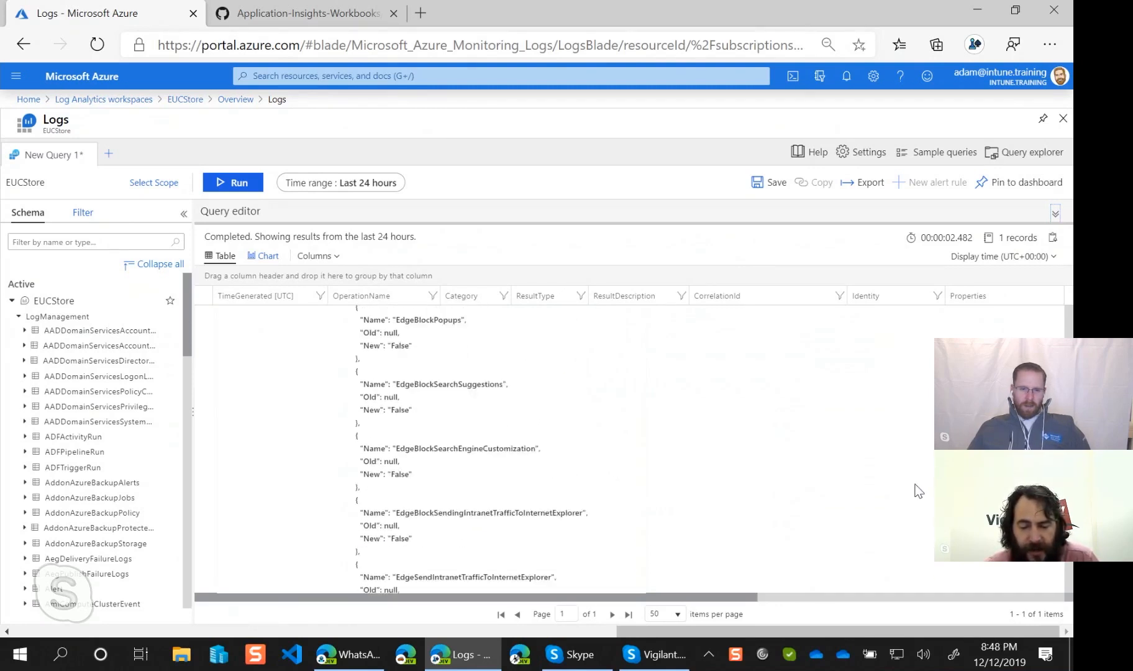
scroll(918, 497, "down", 10)
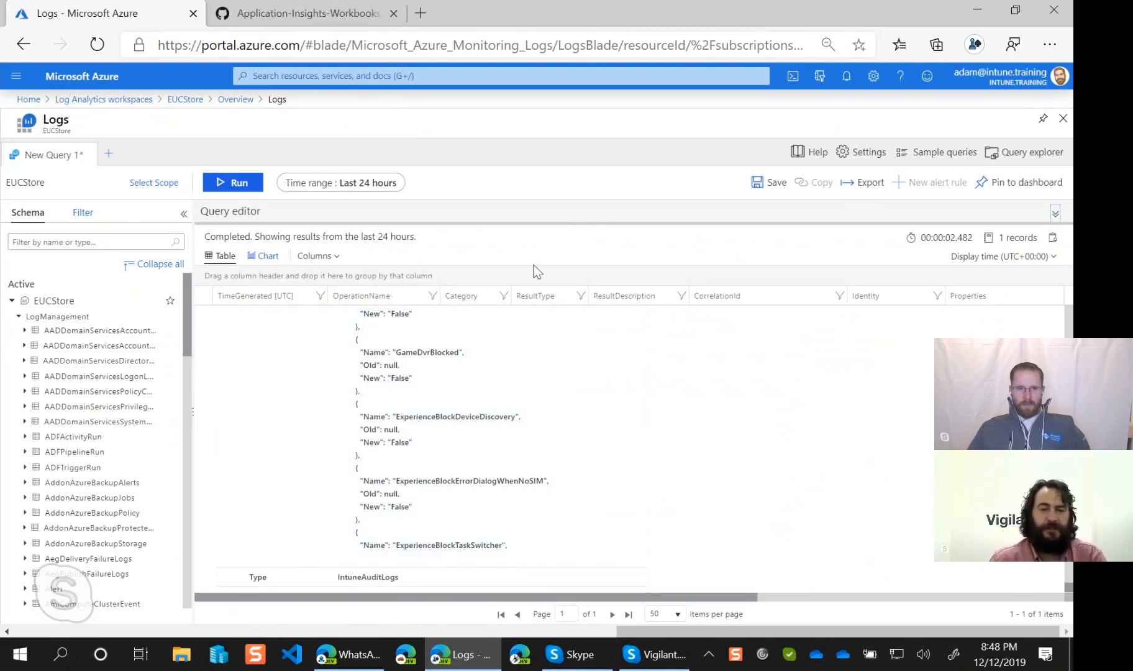
View the export options for the query results, dismiss them and expand the query editor again
left_click(869, 193)
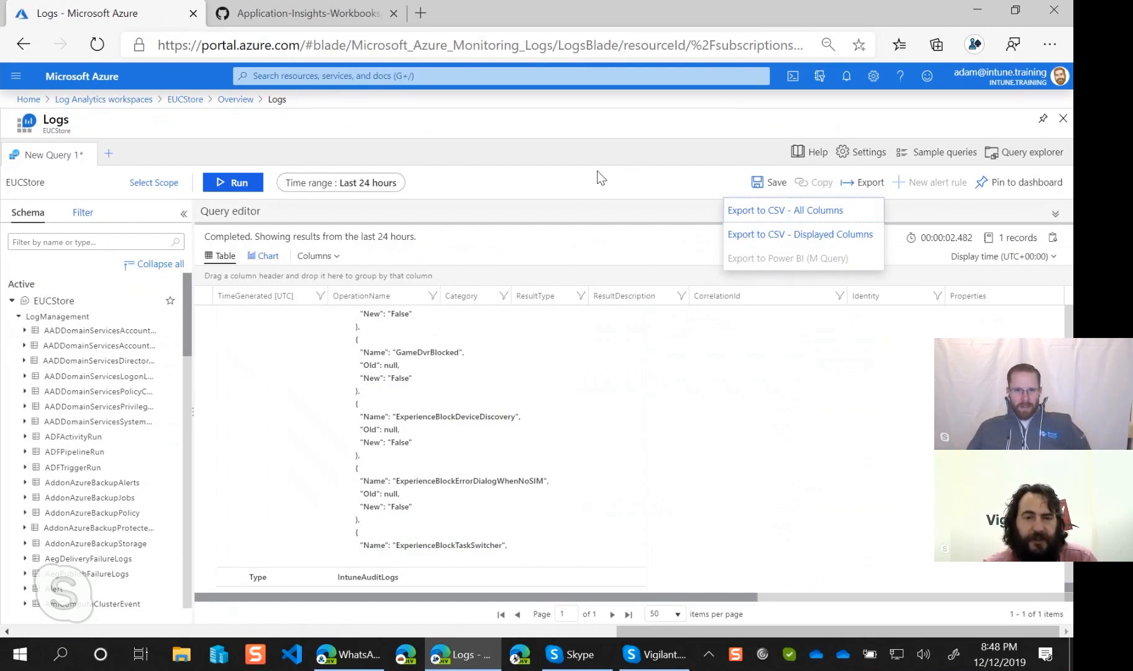
left_click(596, 187)
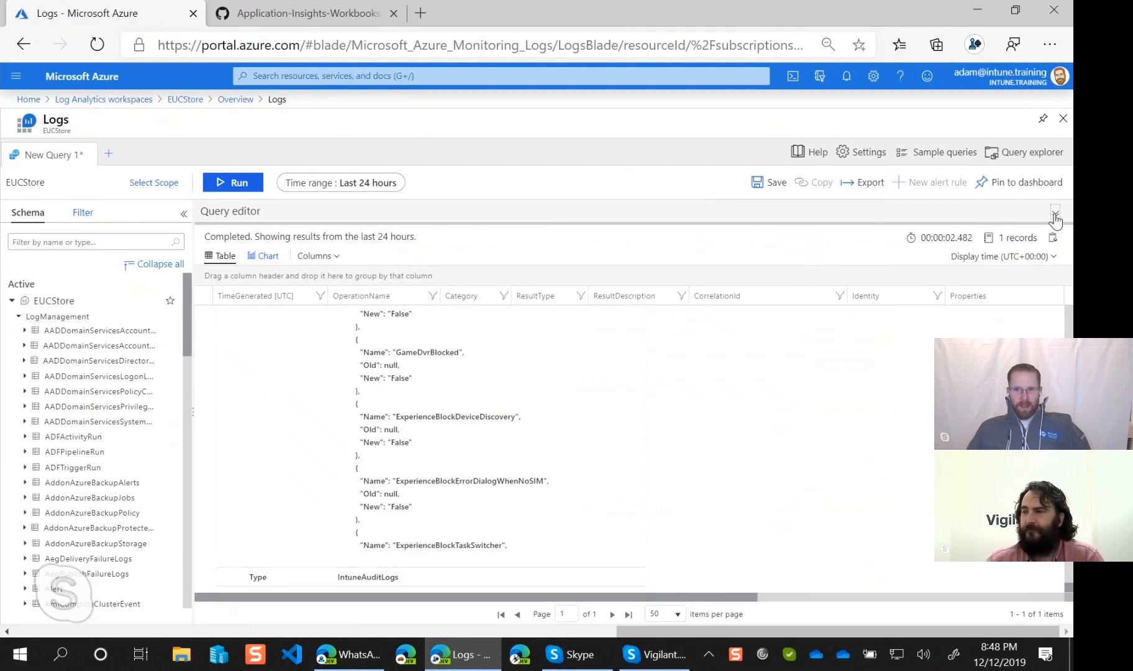
left_click(1055, 216)
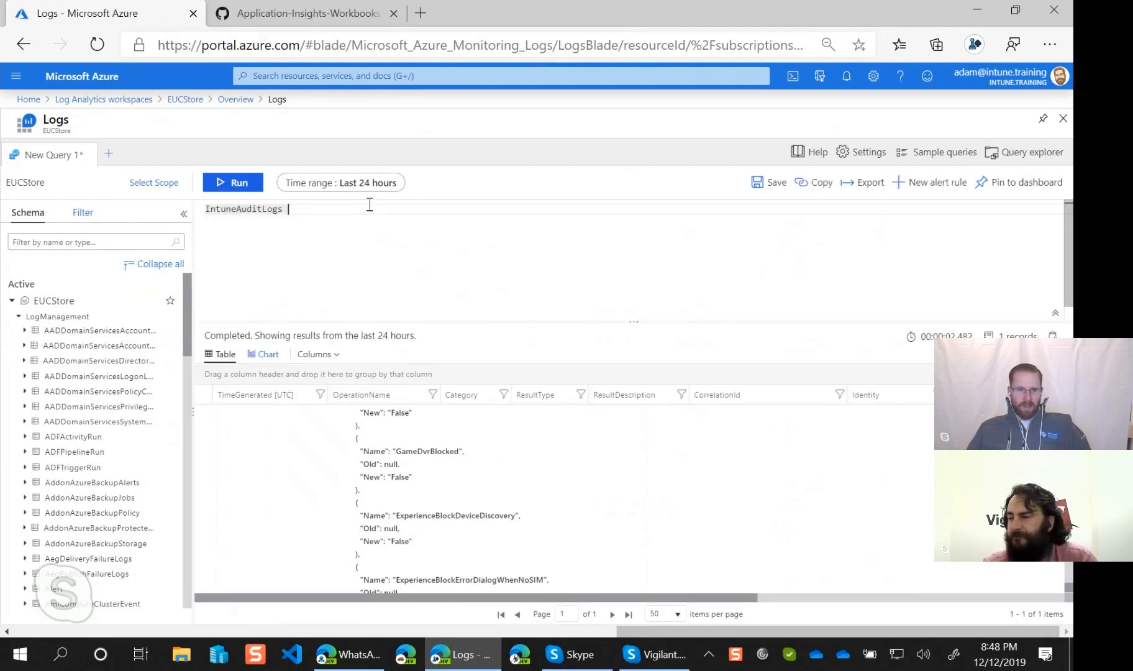
scroll(768, 513, "up", 3)
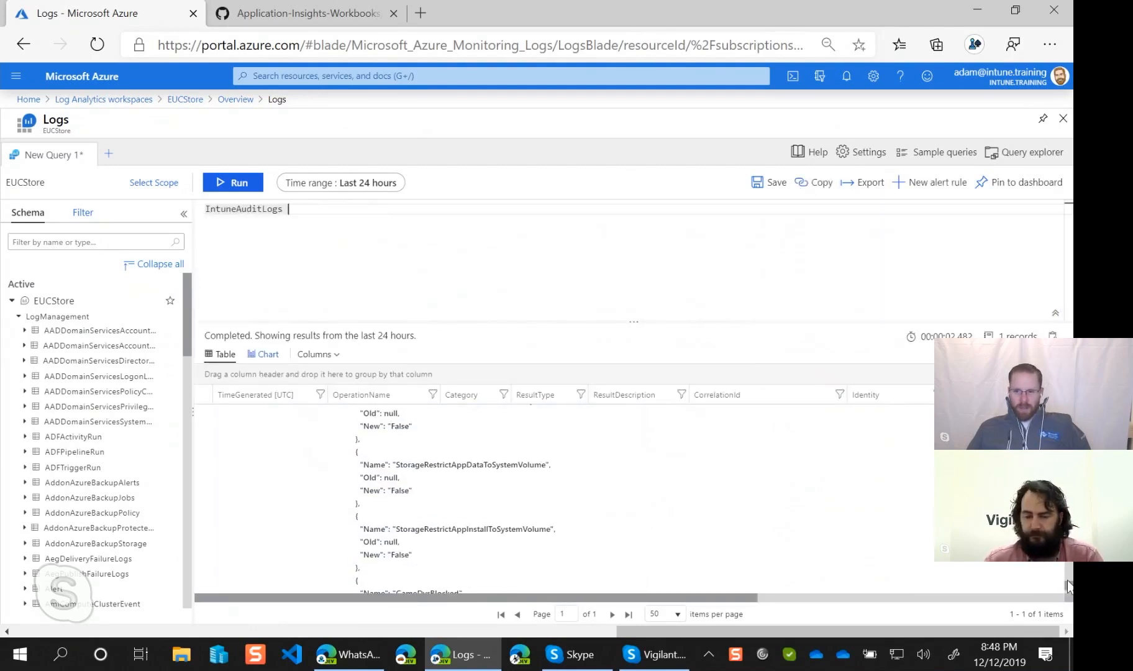
Review the audit record's Identity field and the modified settings listed in its Properties field
scroll(435, 497, "up", 10)
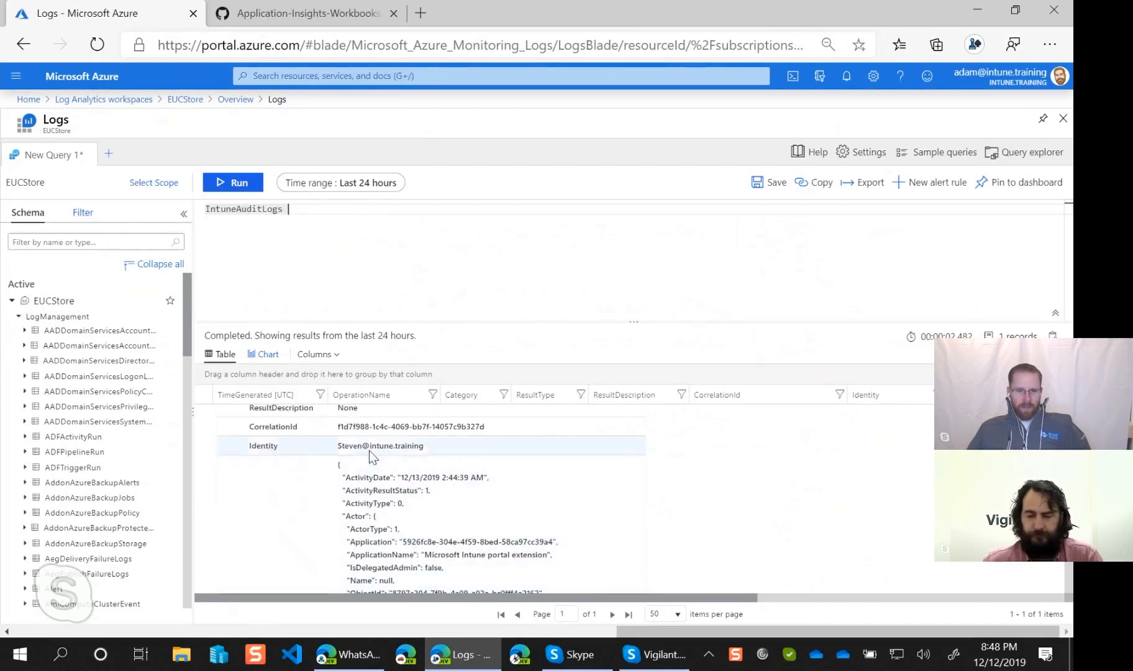
scroll(435, 482, "down", 1)
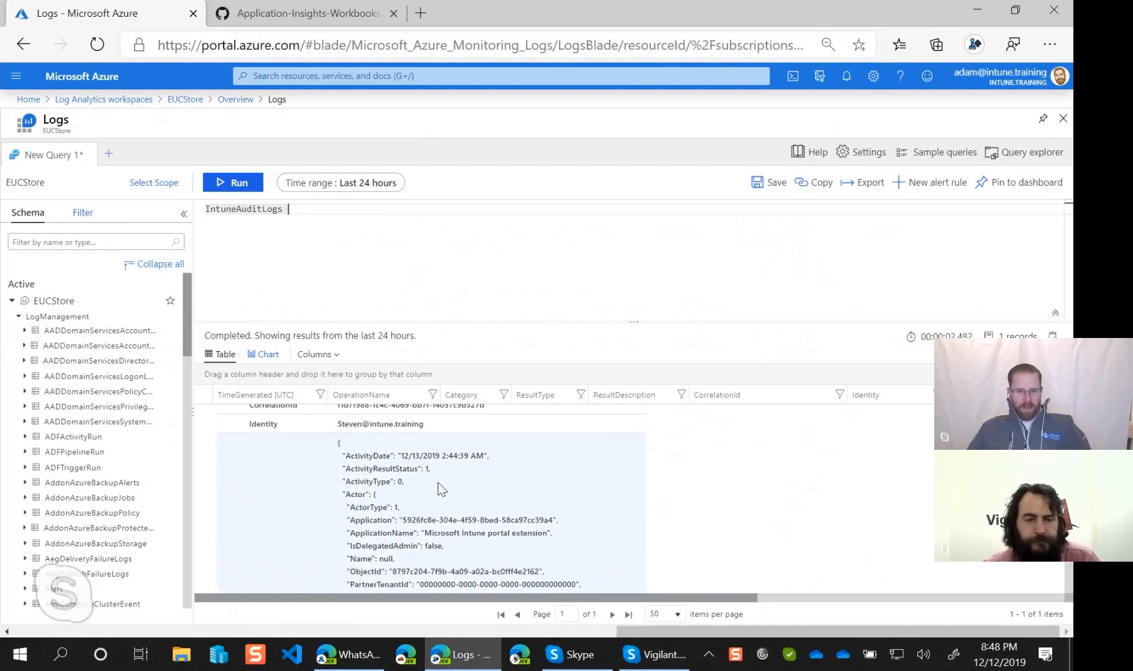
scroll(429, 472, "down", 2)
scroll(340, 463, "up", 1)
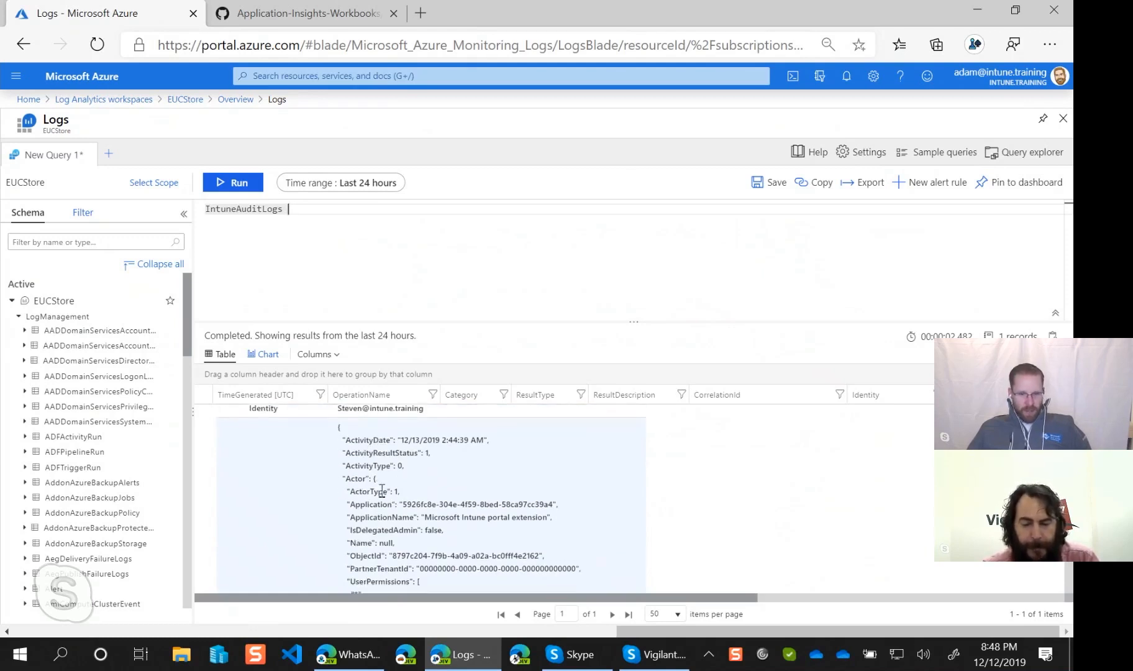
scroll(364, 463, "up", 2)
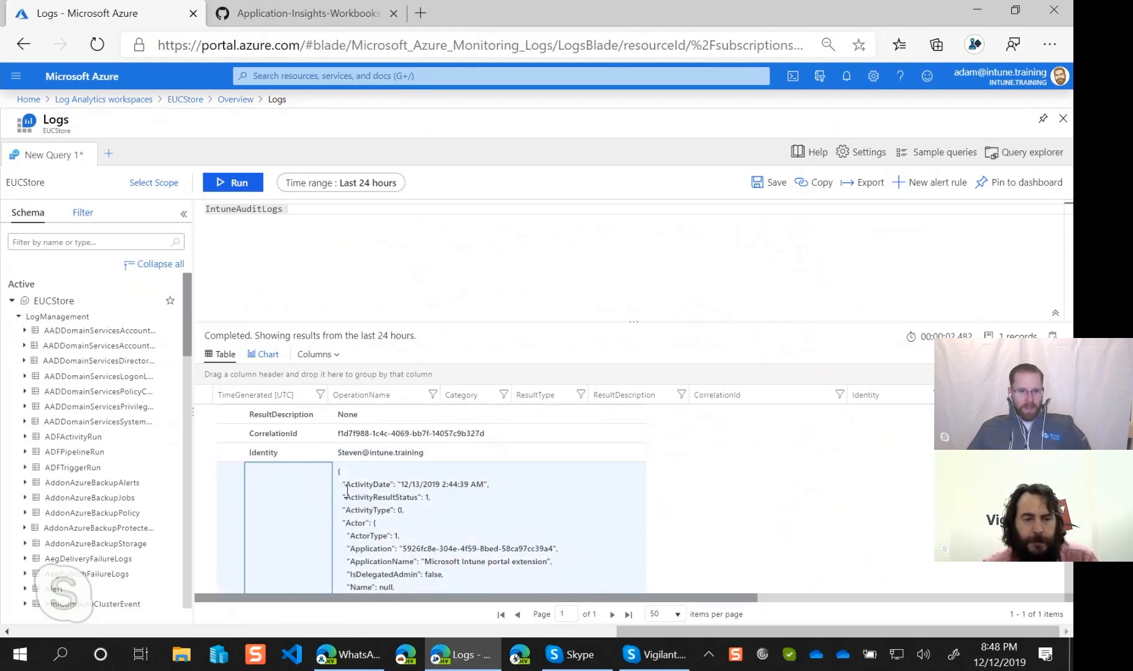
scroll(320, 522, "down", 10)
scroll(315, 537, "down", 8)
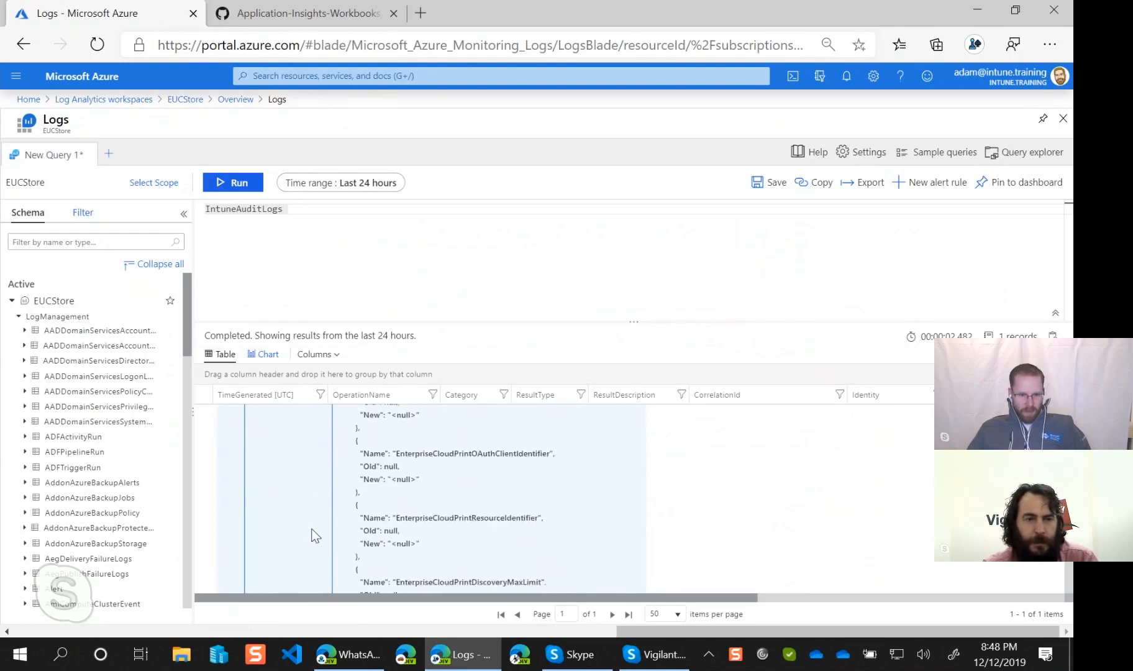
scroll(307, 538, "down", 8)
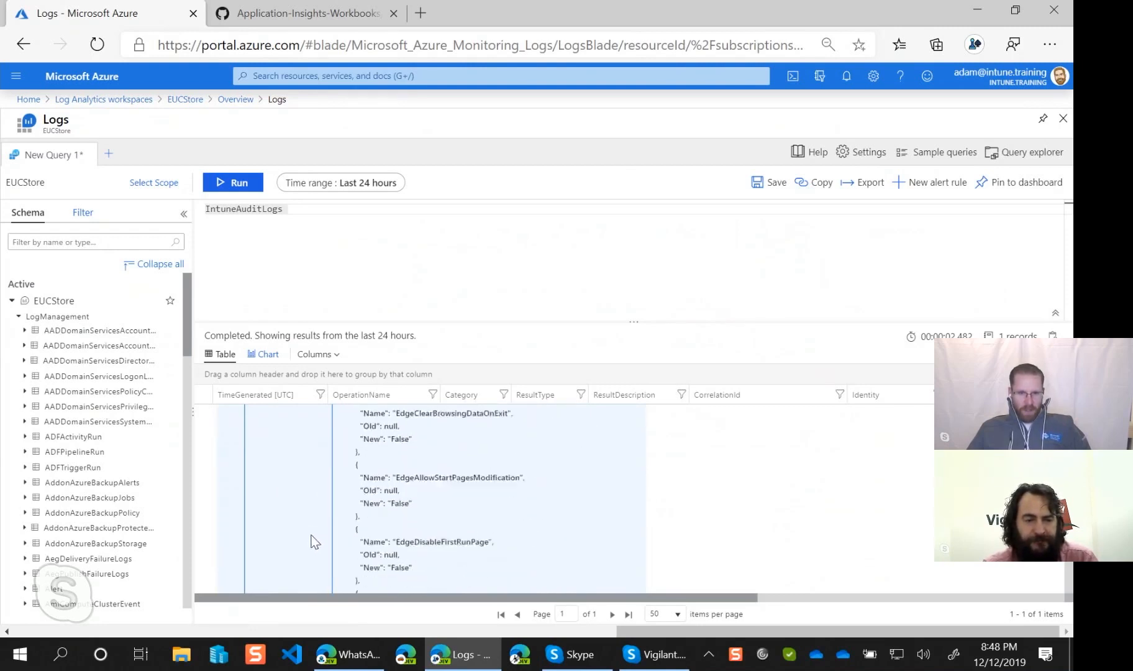
scroll(304, 538, "down", 8)
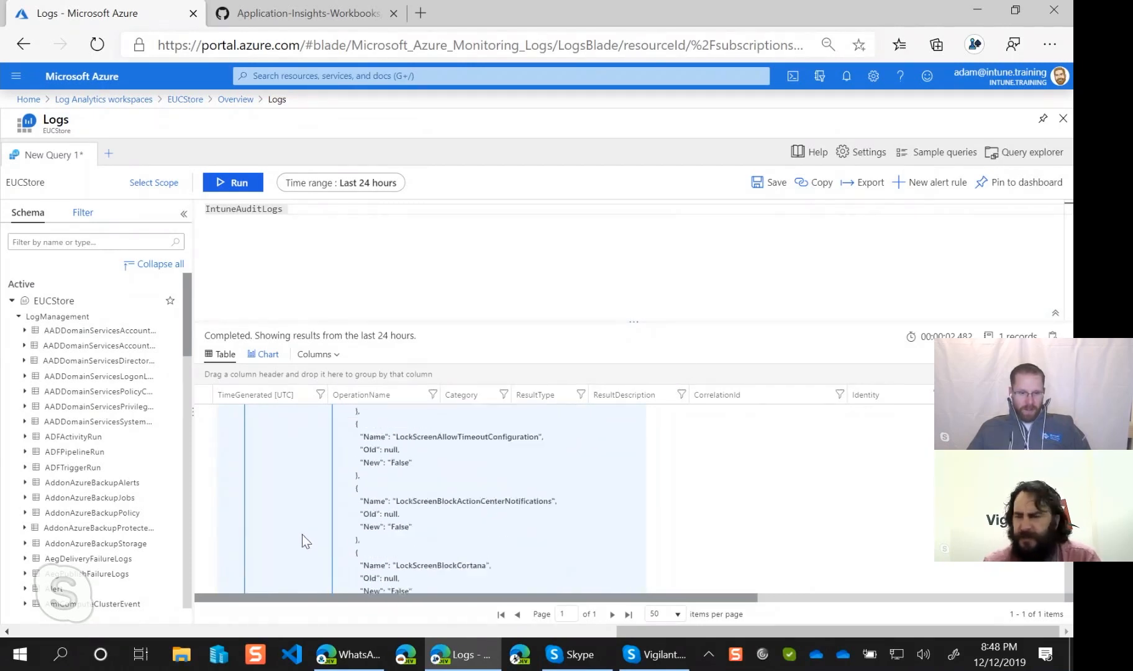
scroll(299, 538, "up", 2)
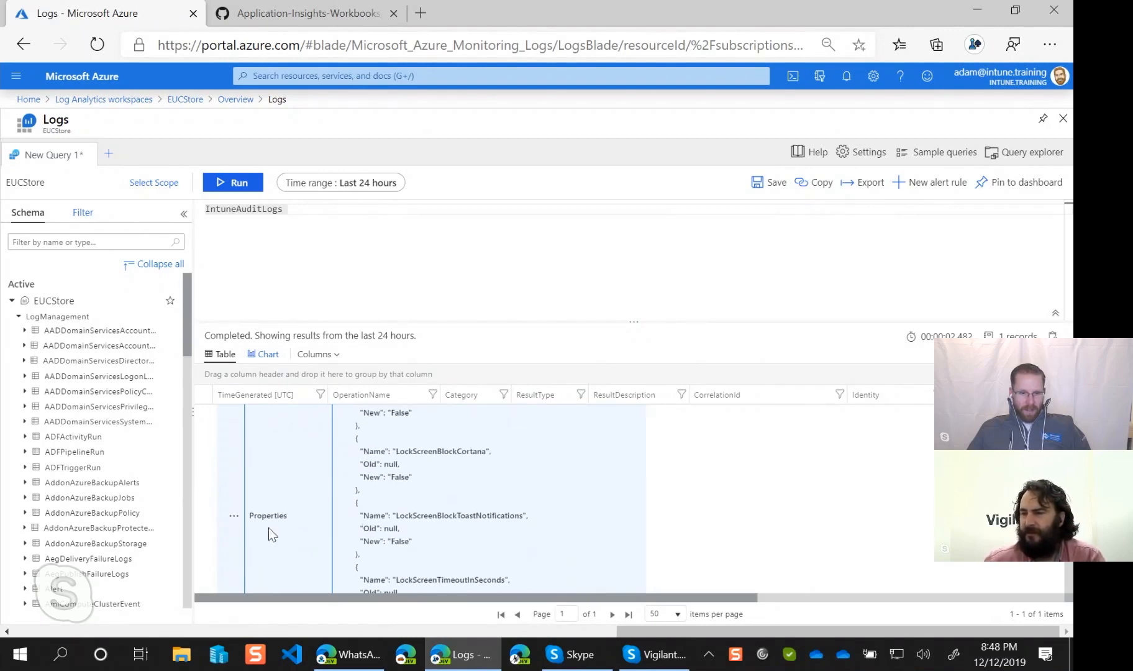
double_click(273, 515)
Extend the IntuneAuditLogs query with a project operator that returns only the Properties column
left_click(340, 219)
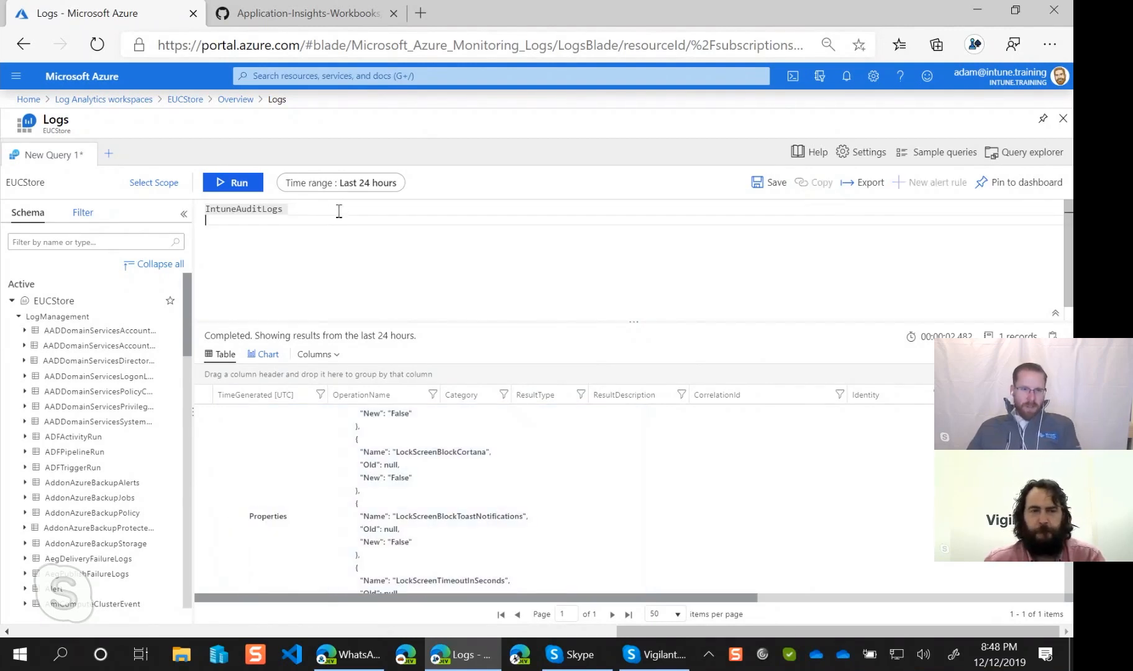
type("|")
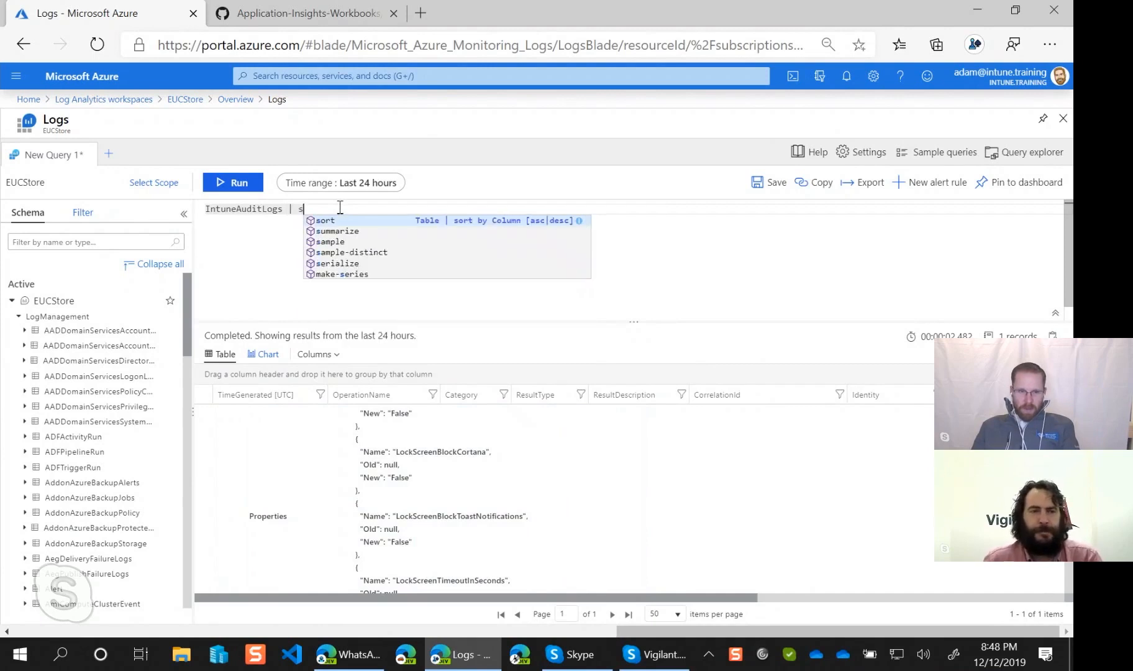
type(" e")
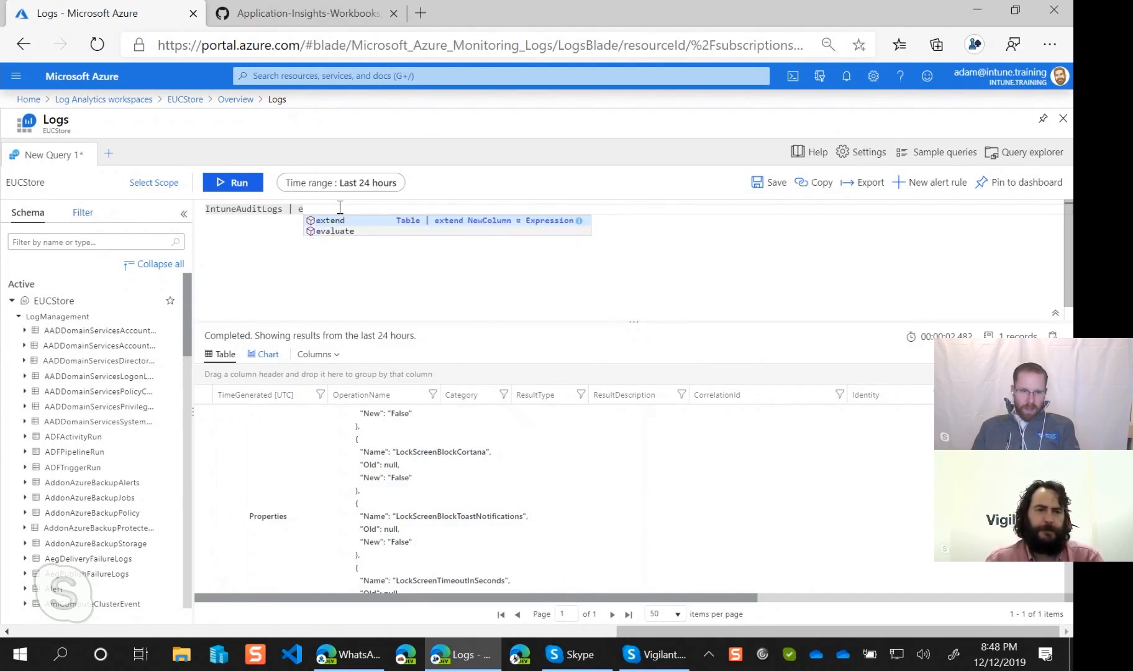
key("BackSpace")
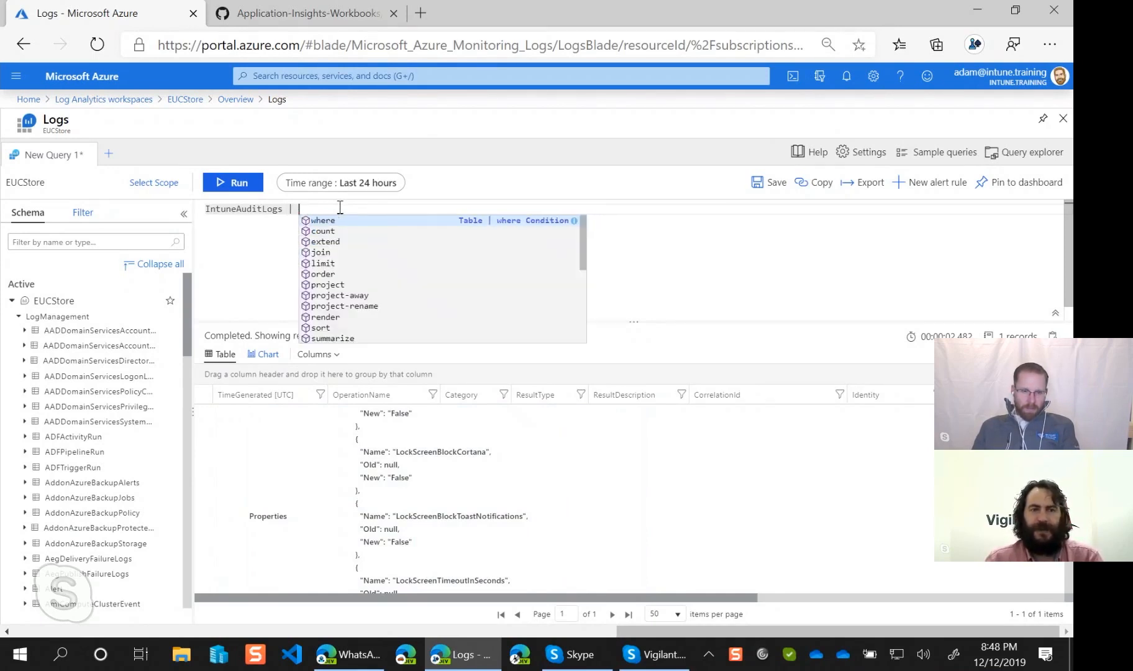
key("Down")
key("Down")
key("Down")
key("Down")
key("Down")
key("Down")
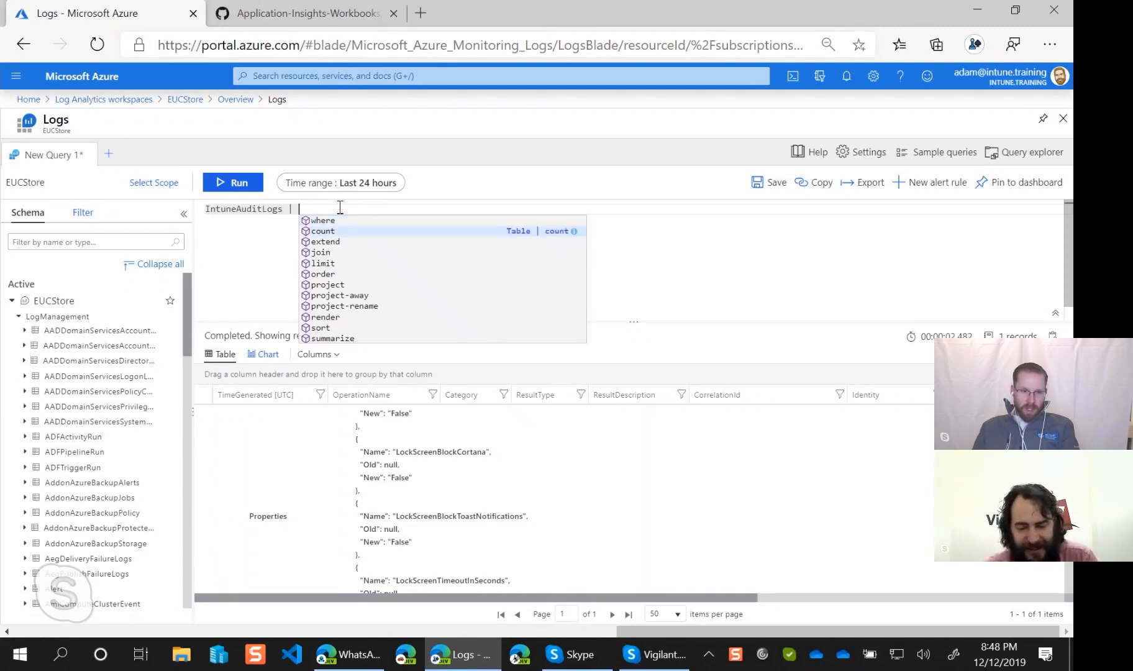
key("Tab")
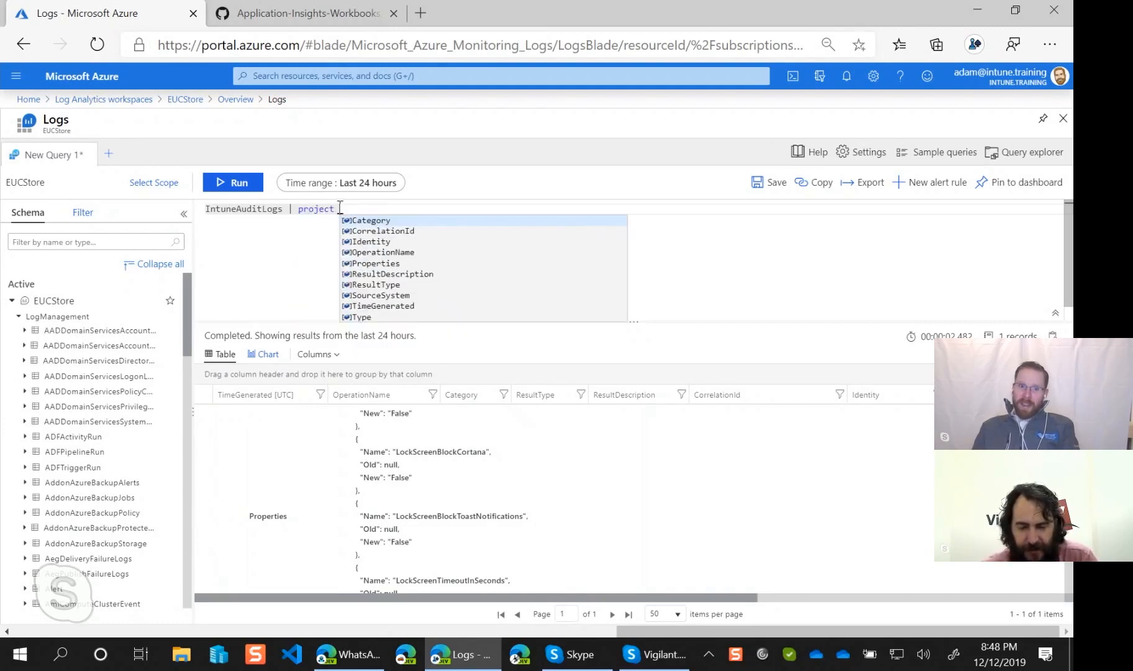
type("p")
key("Tab")
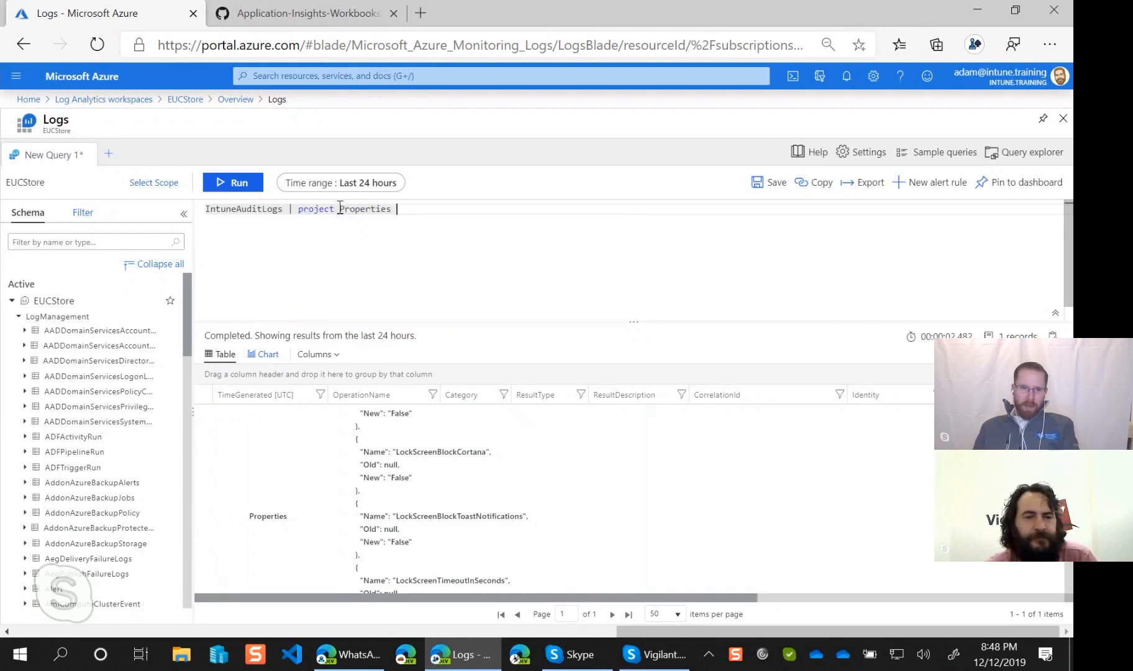
Run the query and expand the returned record to show its full Properties content
left_click(225, 182)
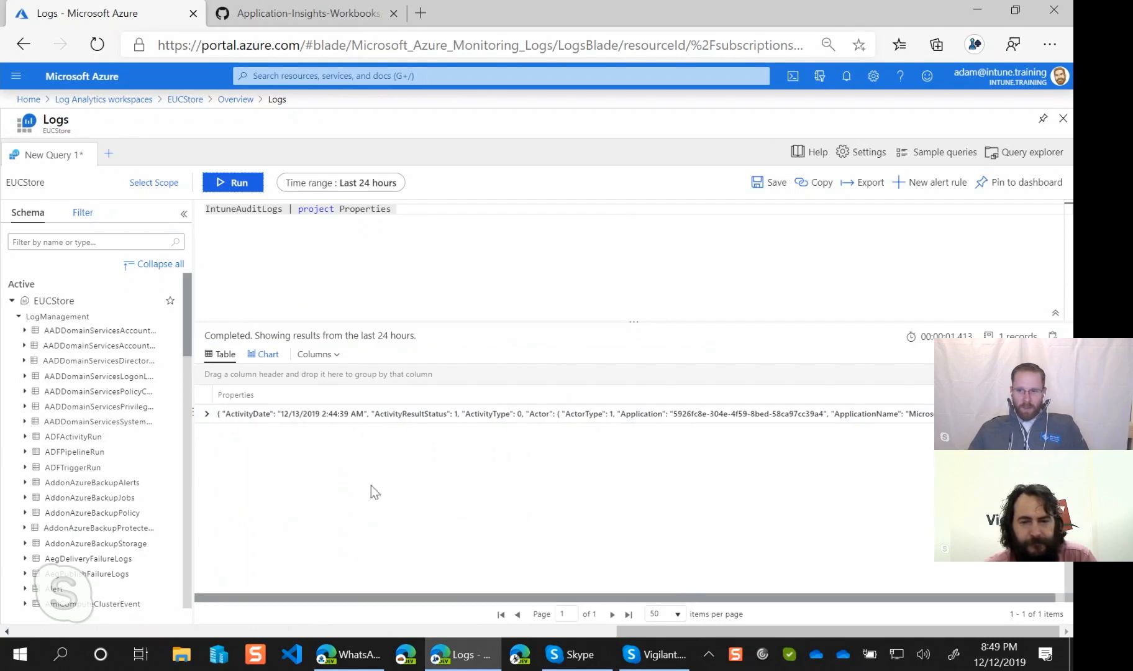
left_click(207, 415)
left_click(207, 414)
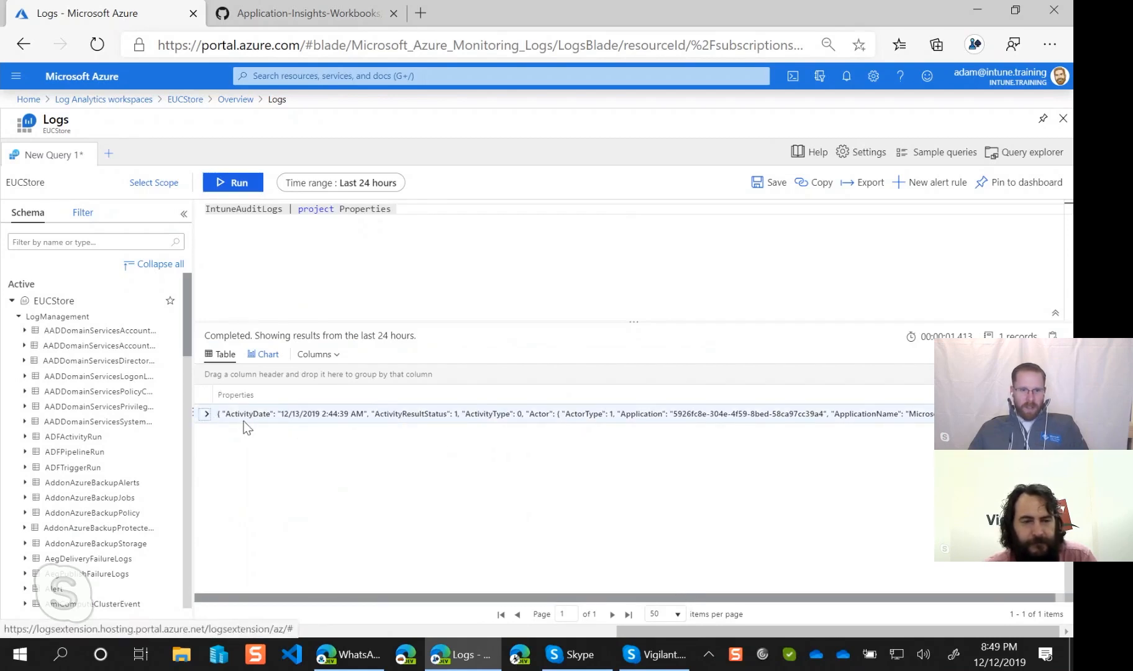
right_click(246, 413)
left_click(199, 413)
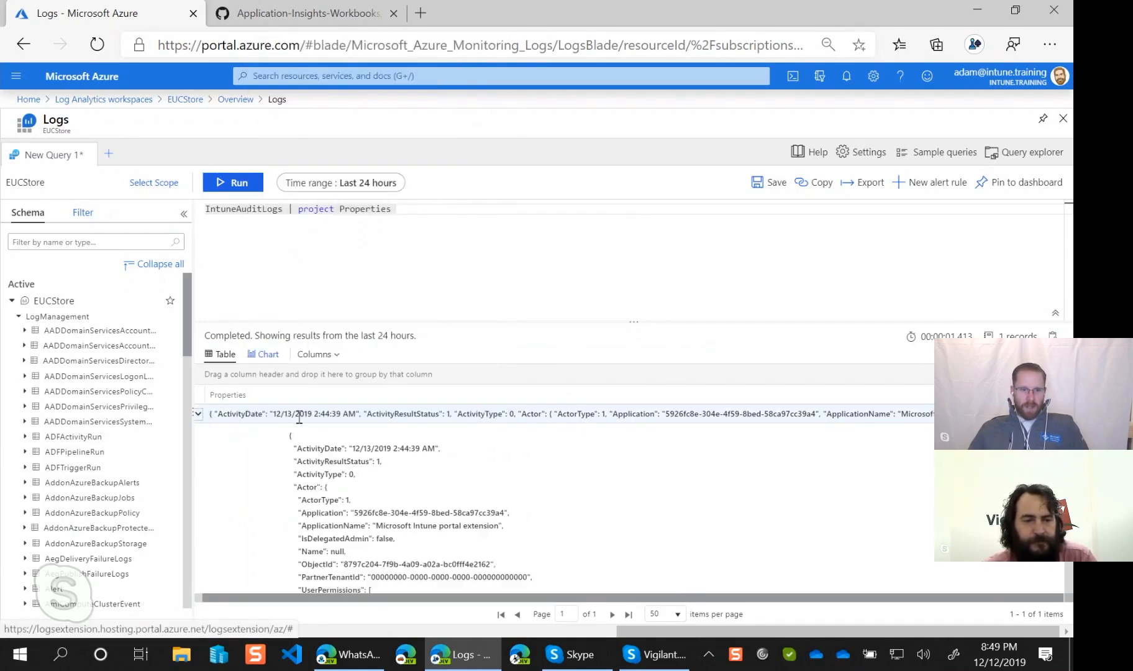
left_click(443, 210)
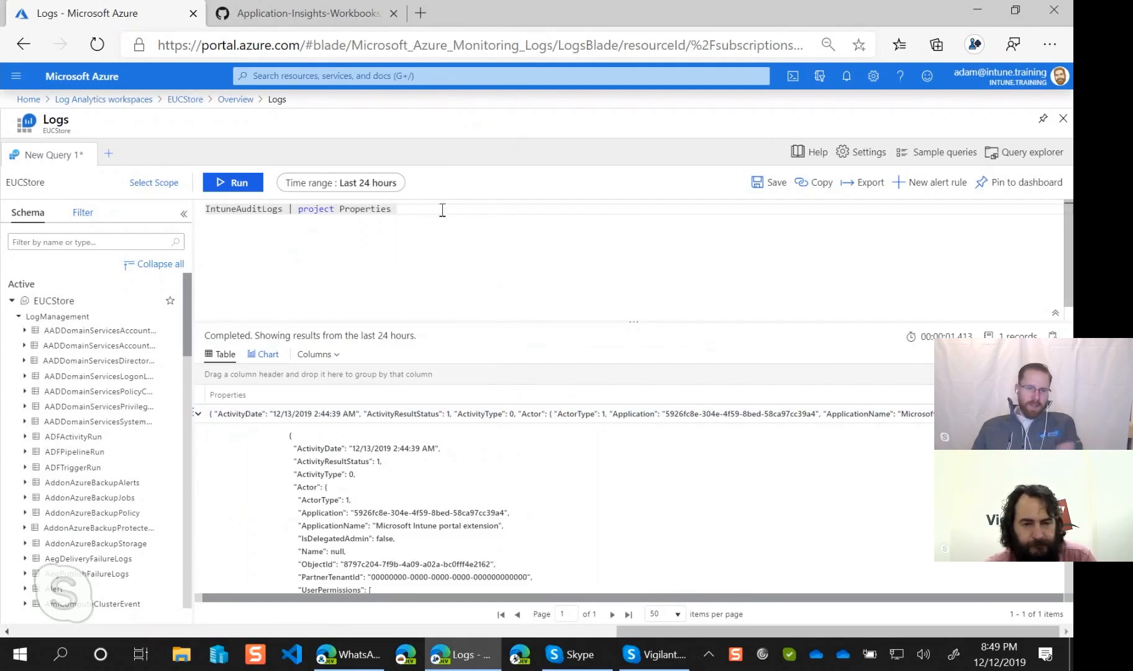
key("ctrl+shift+Left")
key("ctrl+shift+Left")
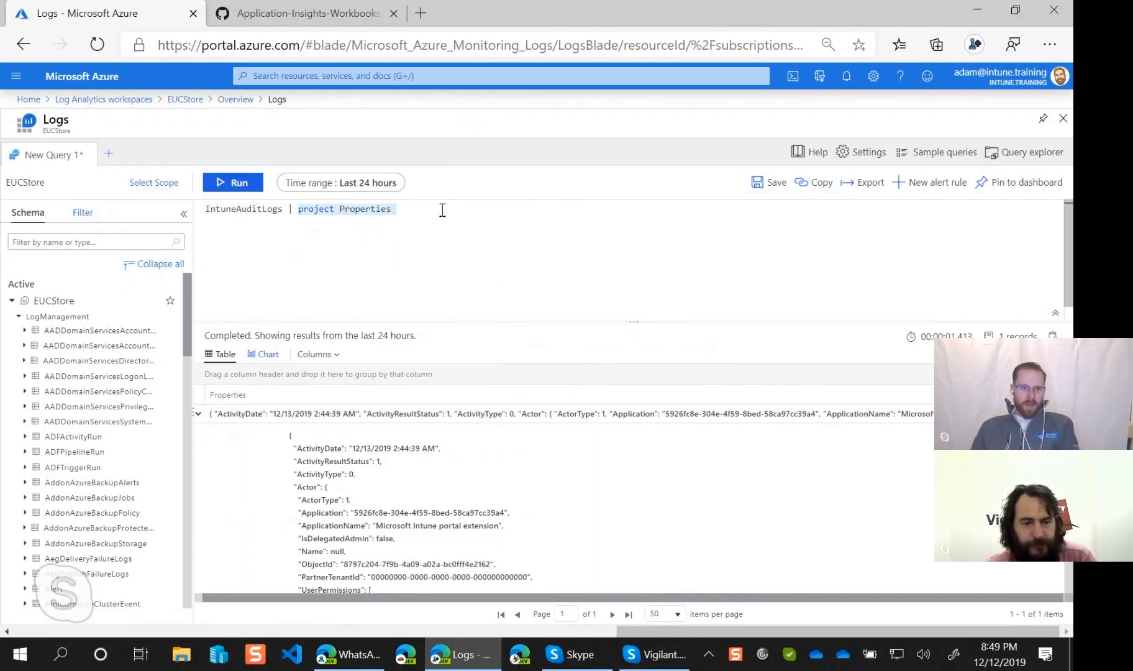
key("Home")
key("End")
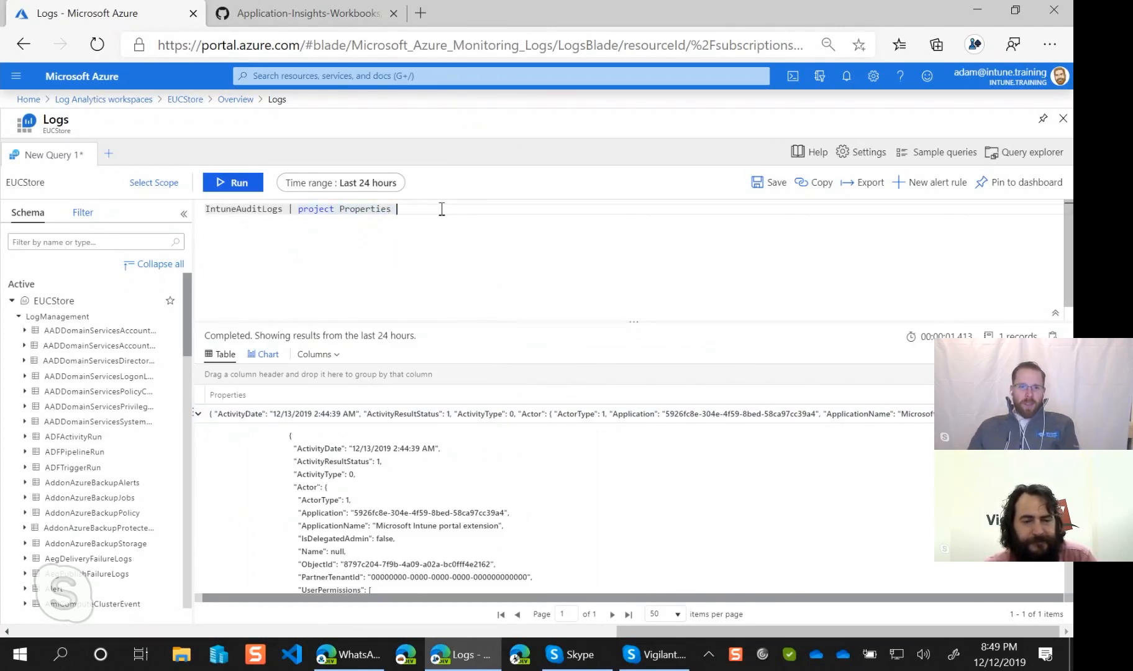
Export the query to Power BI (M Query), open the downloaded PowerBIQuery.txt file and move its window fully into view
left_click(879, 187)
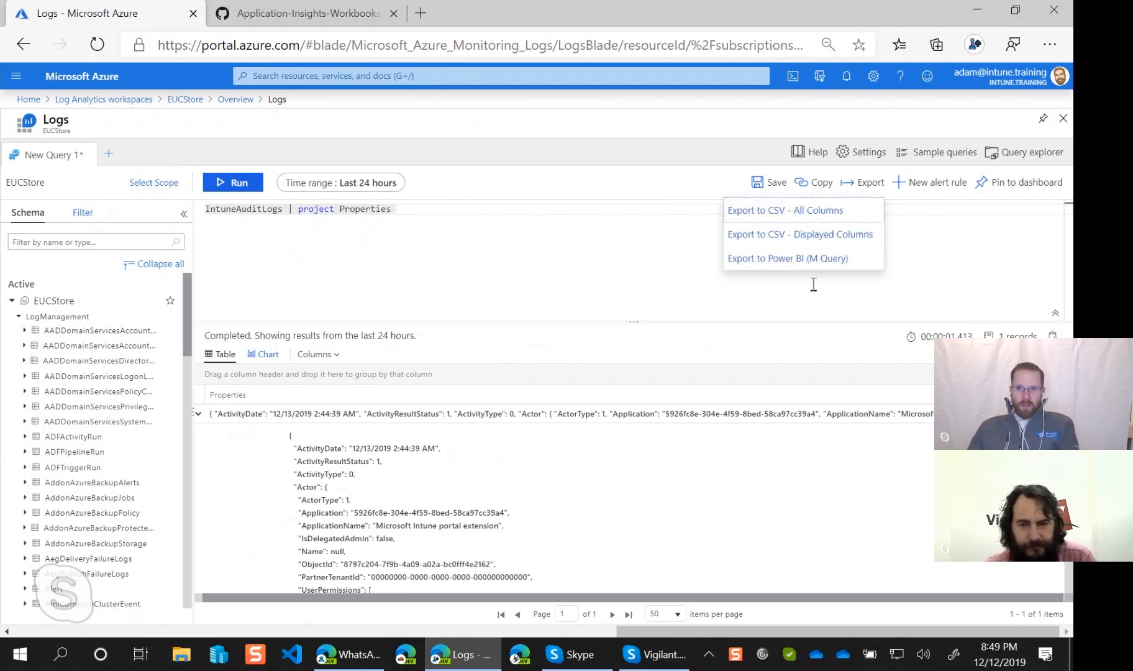
left_click(785, 260)
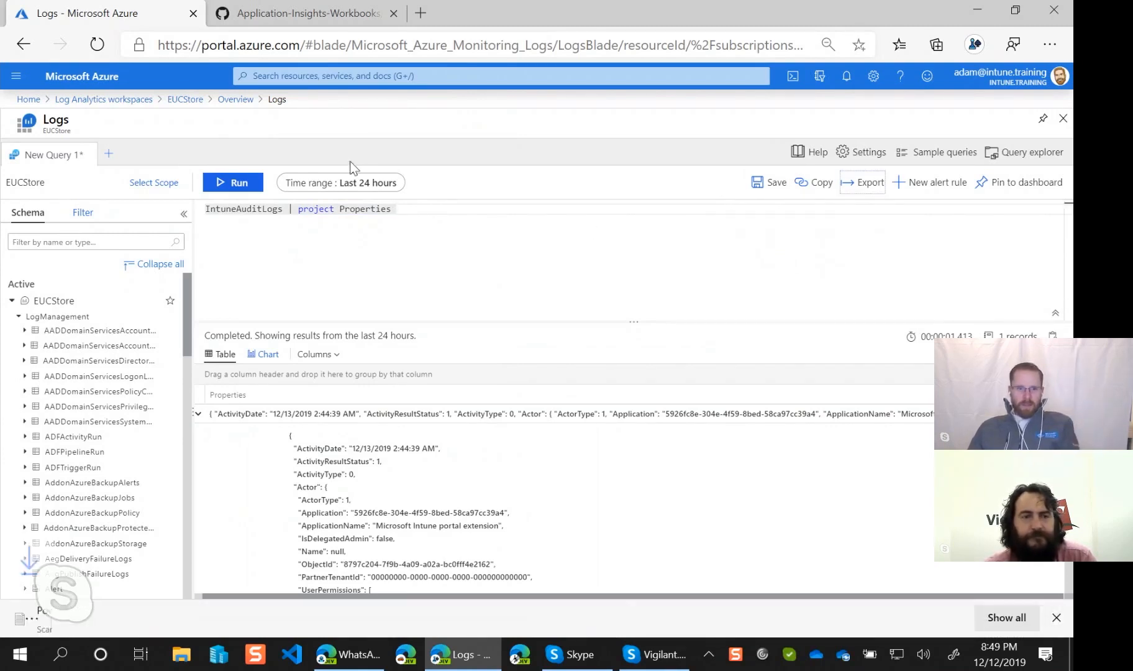
left_click(106, 608)
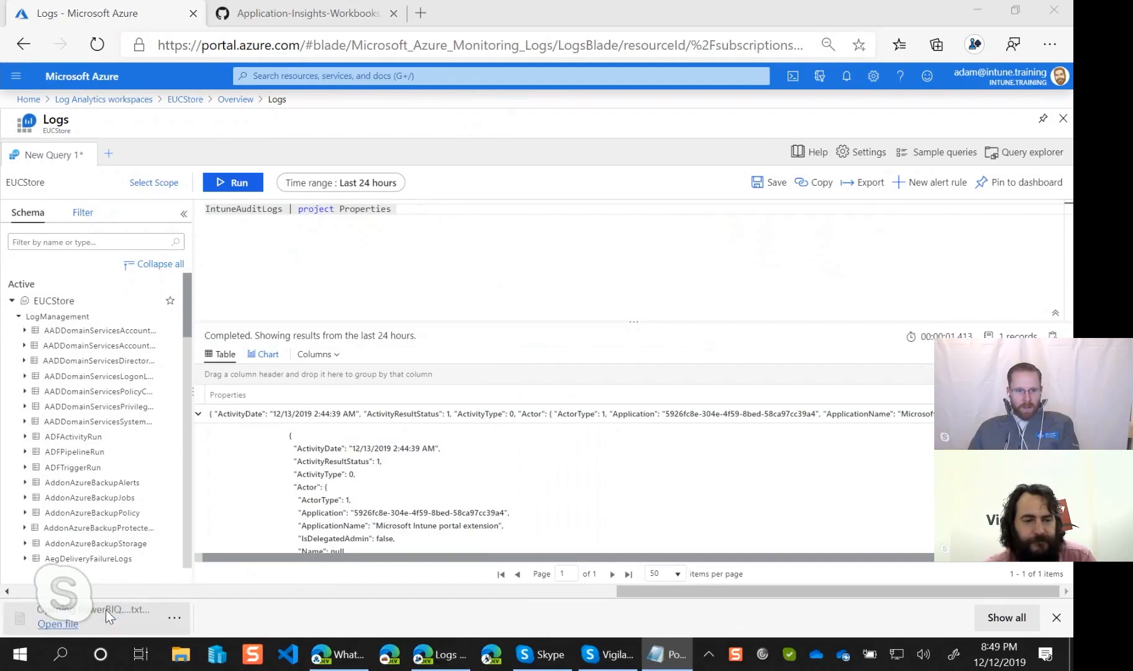
left_click_drag(932, 181, 582, 45)
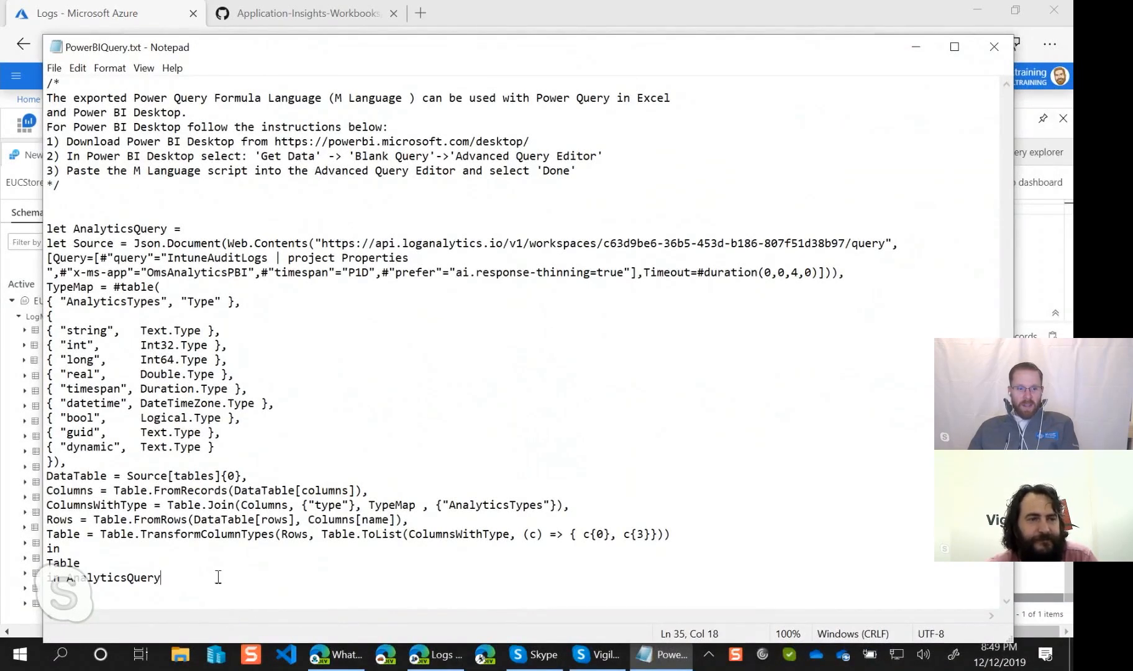
Read the Power BI Desktop import instructions in PowerBIQuery.txt and highlight the M Language script below them
left_click_drag(228, 576, 38, 231)
left_click(106, 174)
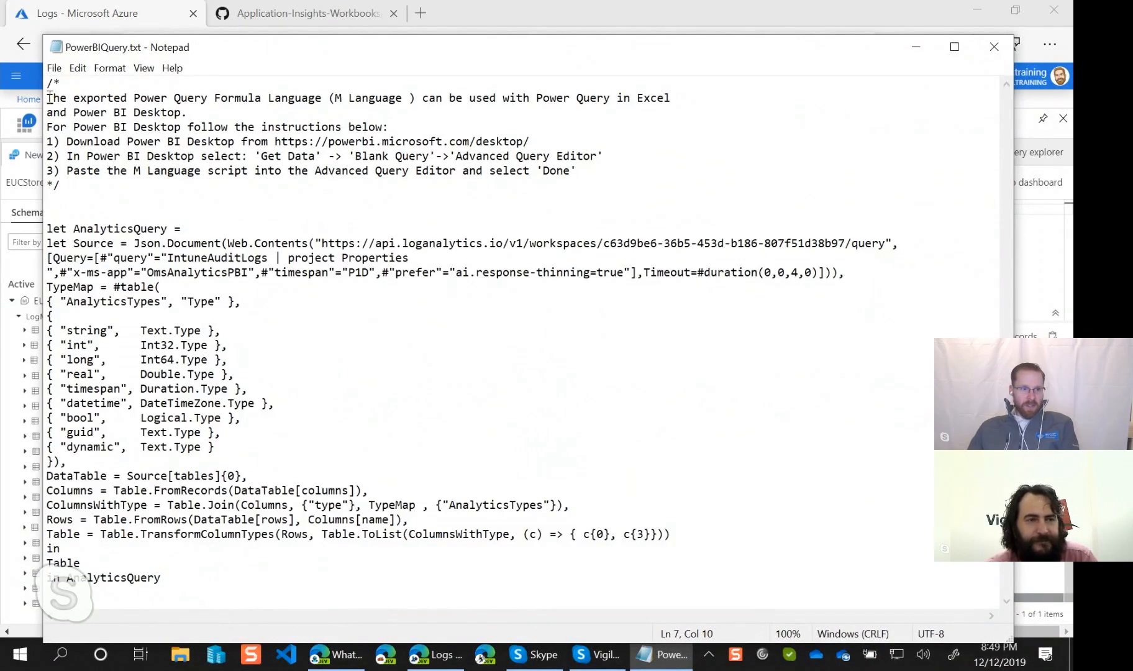
left_click_drag(49, 97, 150, 194)
key("Right")
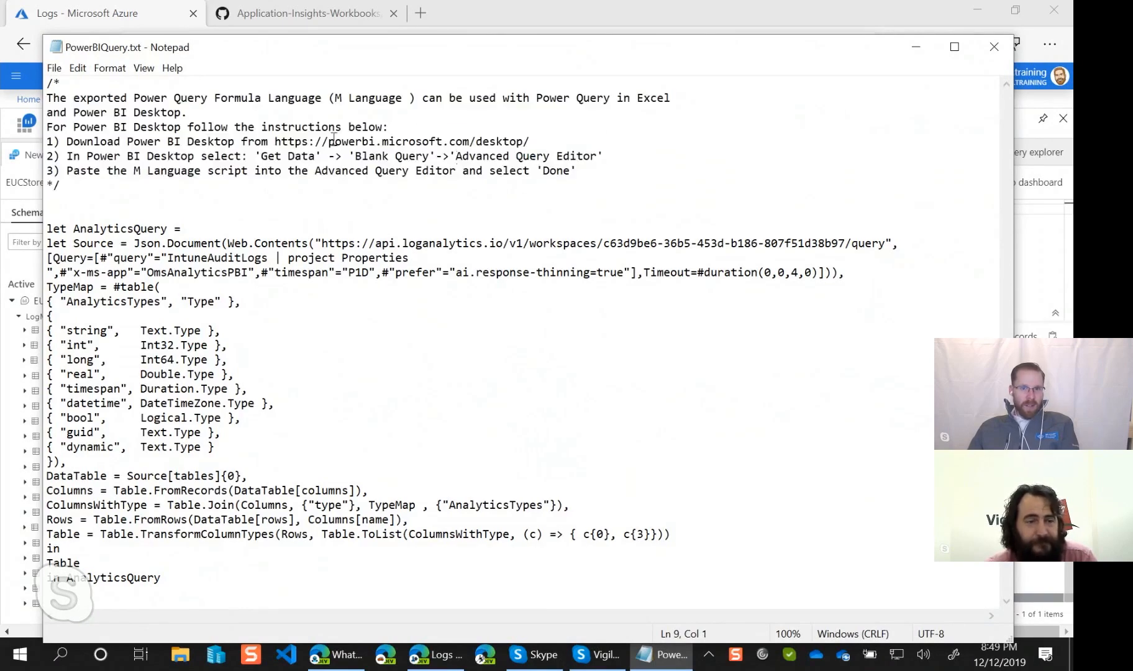
left_click_drag(617, 157, 464, 157)
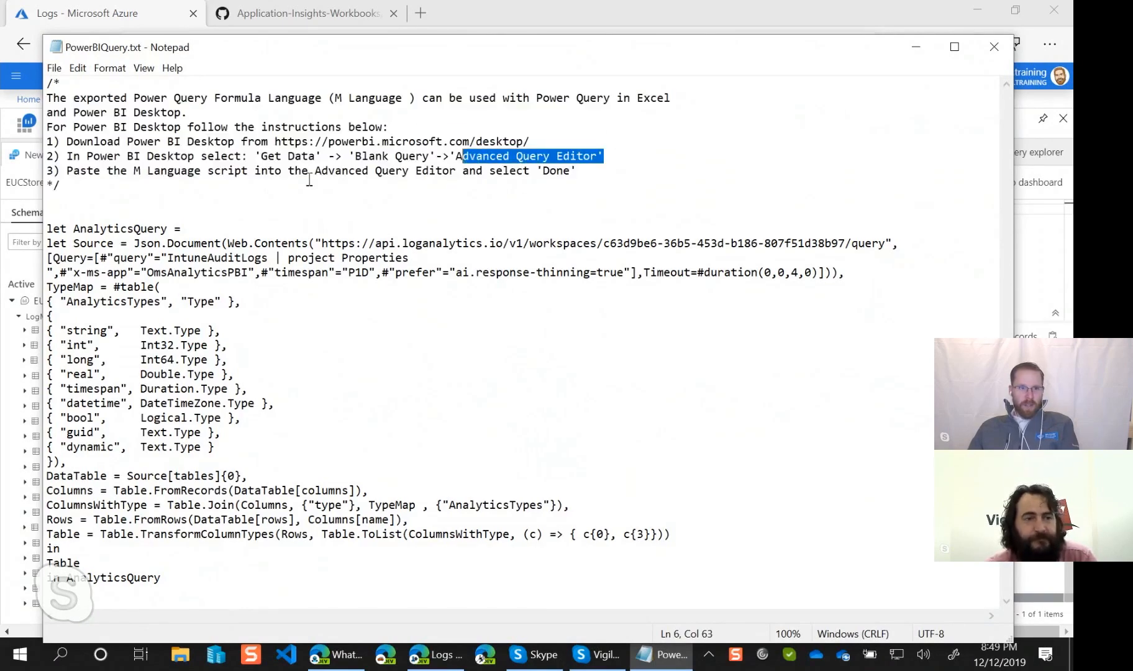
left_click_drag(47, 228, 289, 592)
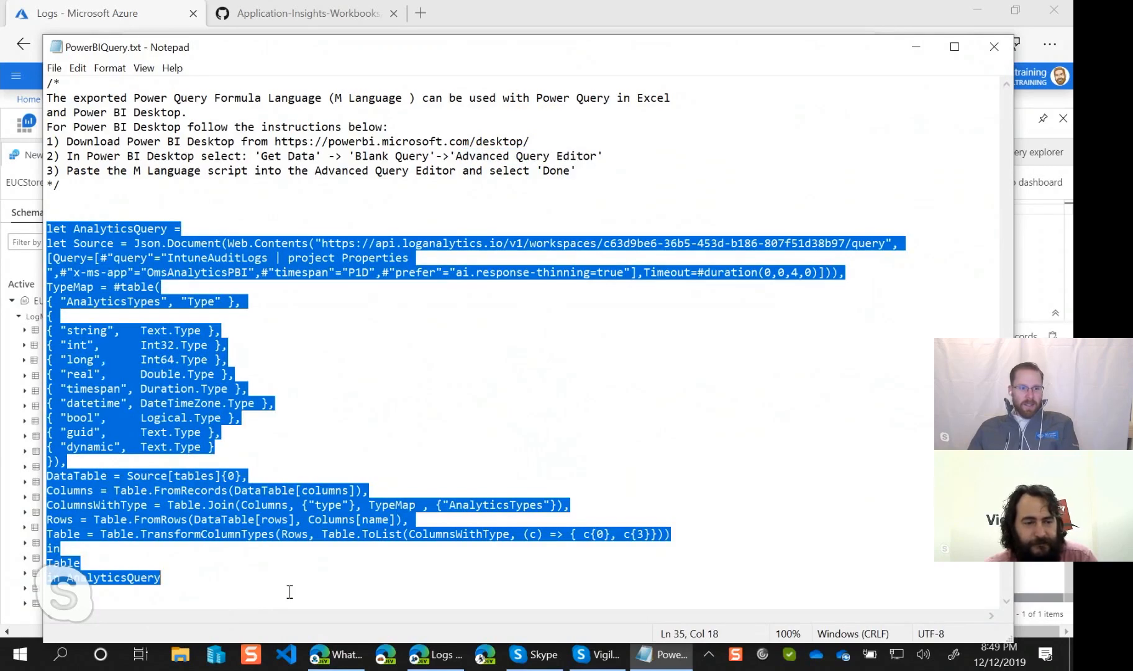
Highlight the Log Analytics API query URL in the script's Source line and select the whole file text
left_click(527, 246)
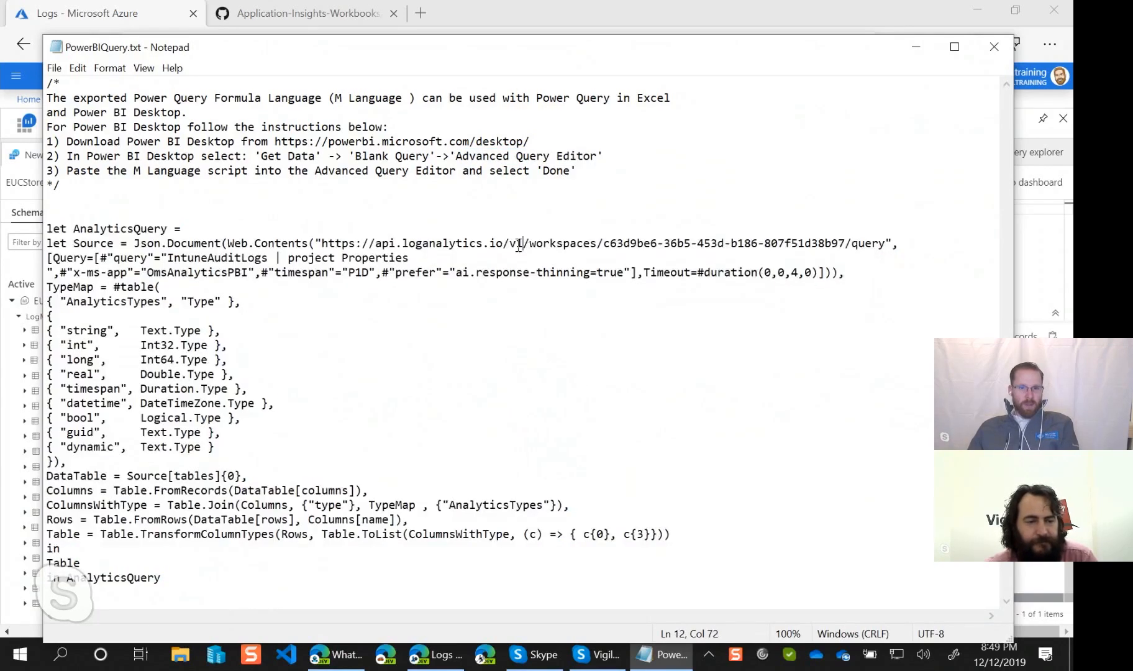
left_click_drag(322, 244, 892, 244)
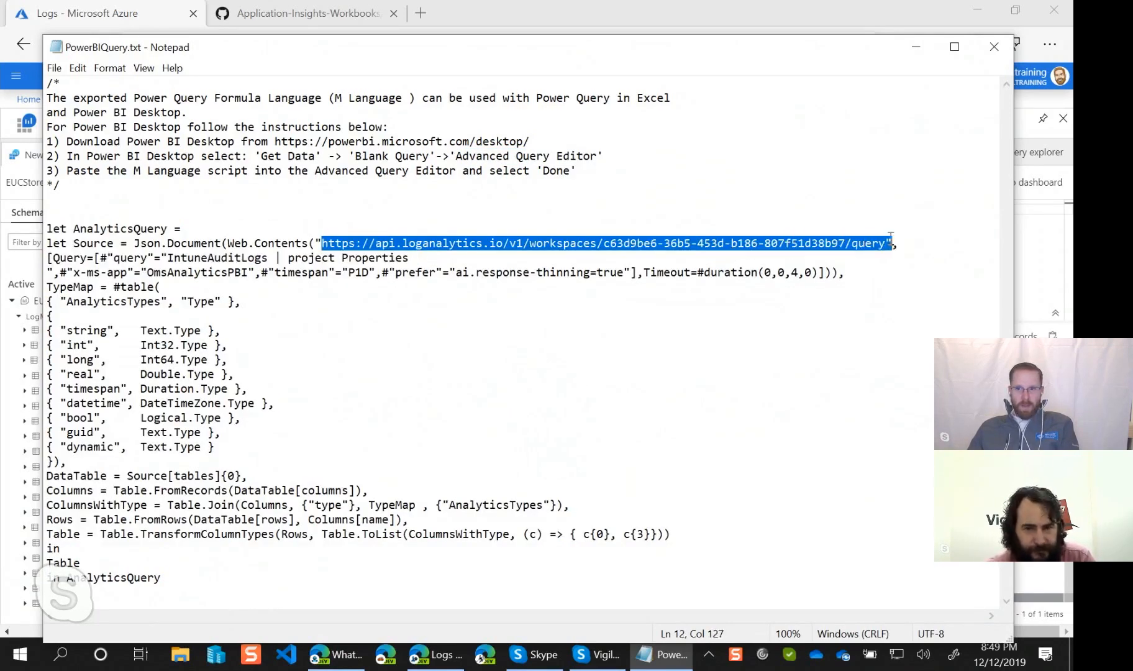
left_click(634, 258)
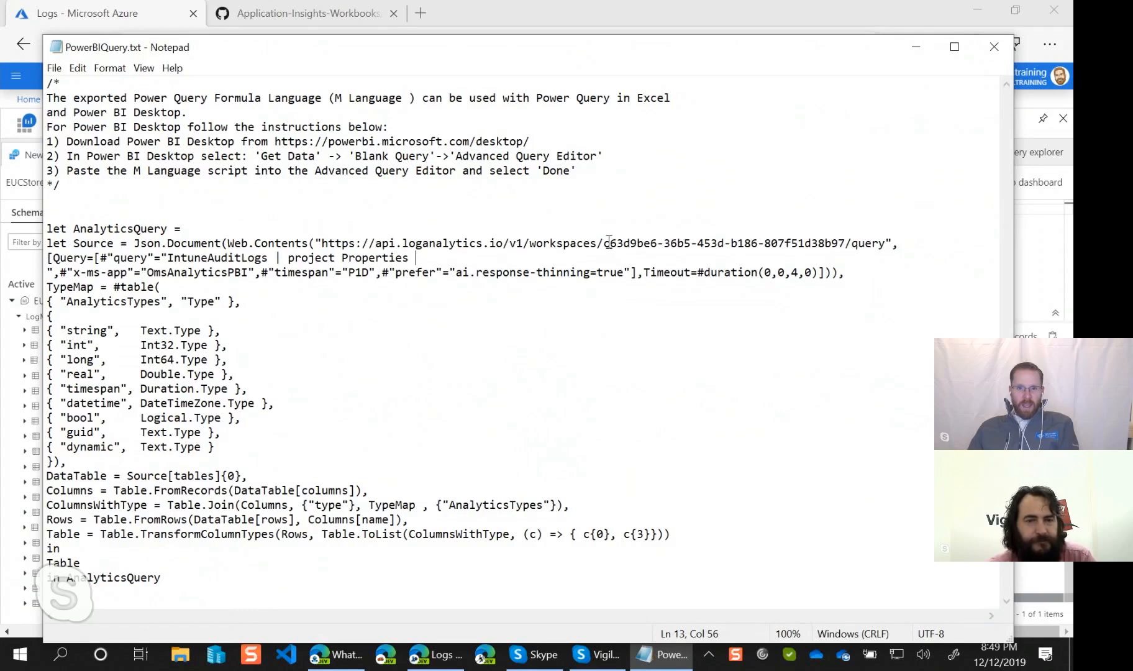
left_click(322, 244)
left_click_drag(322, 244, 895, 245)
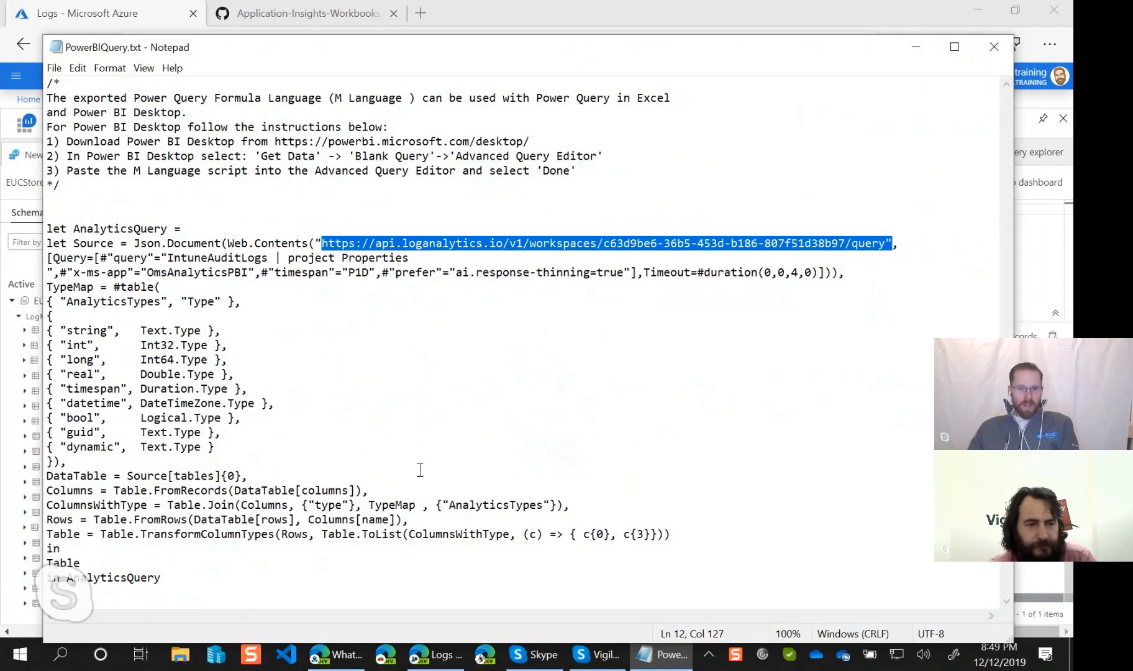
left_click(192, 573)
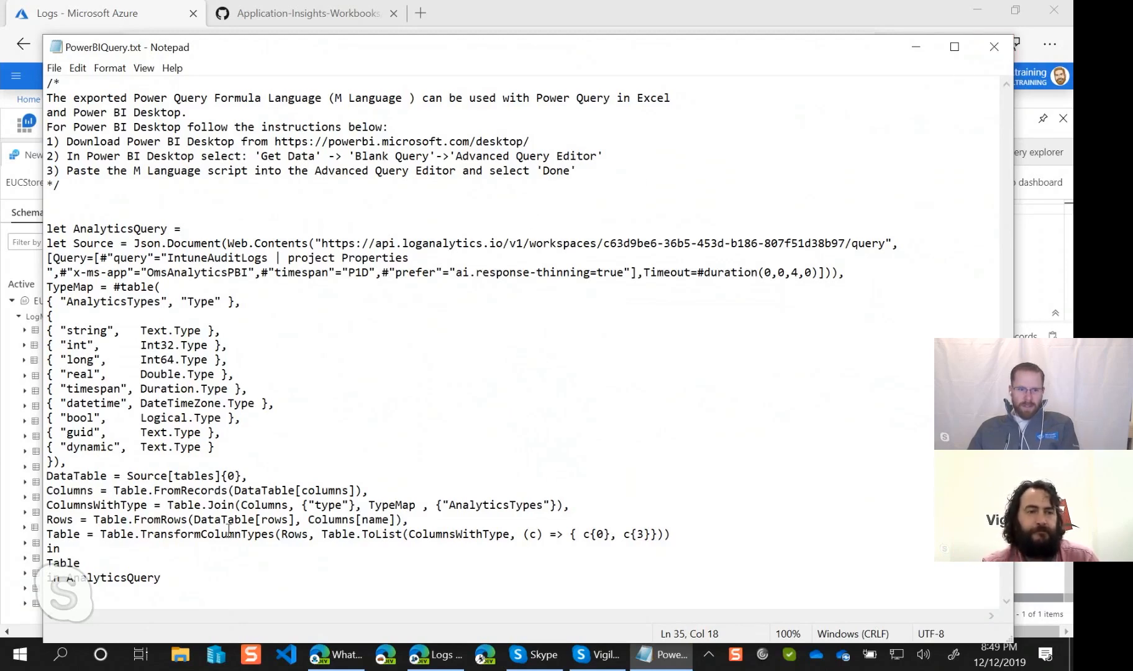
left_click_drag(200, 579, 48, 83)
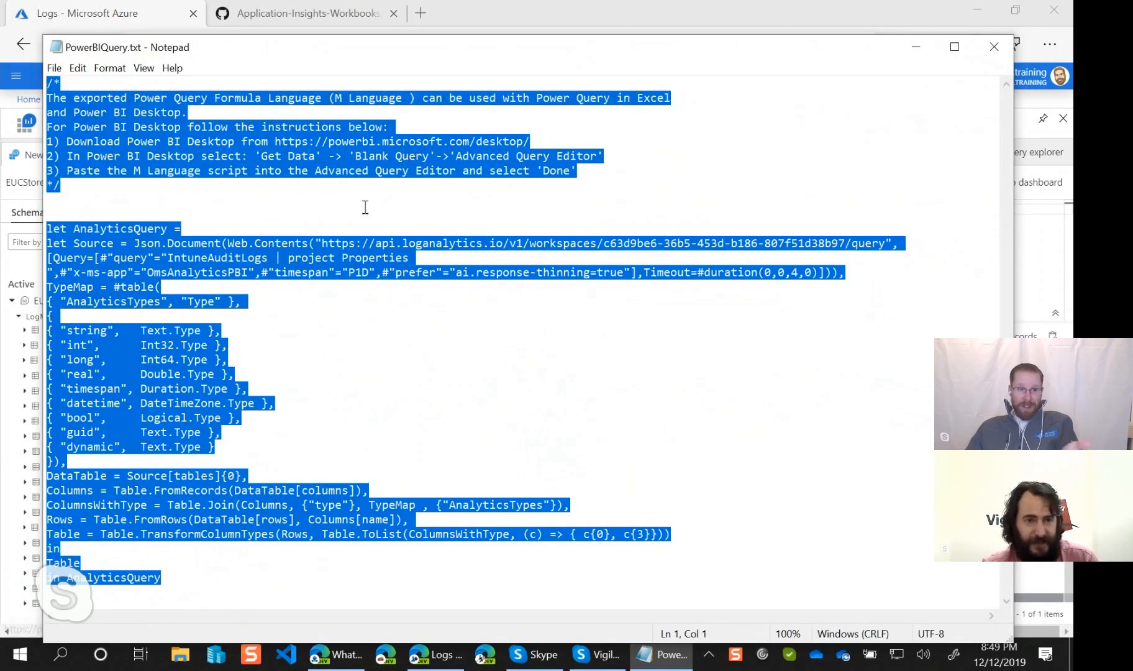
Close PowerBIQuery.txt, replace the existing log query with the IntuneDeviceComplianceOrg table and run it for the last 24 hours
left_click(657, 180)
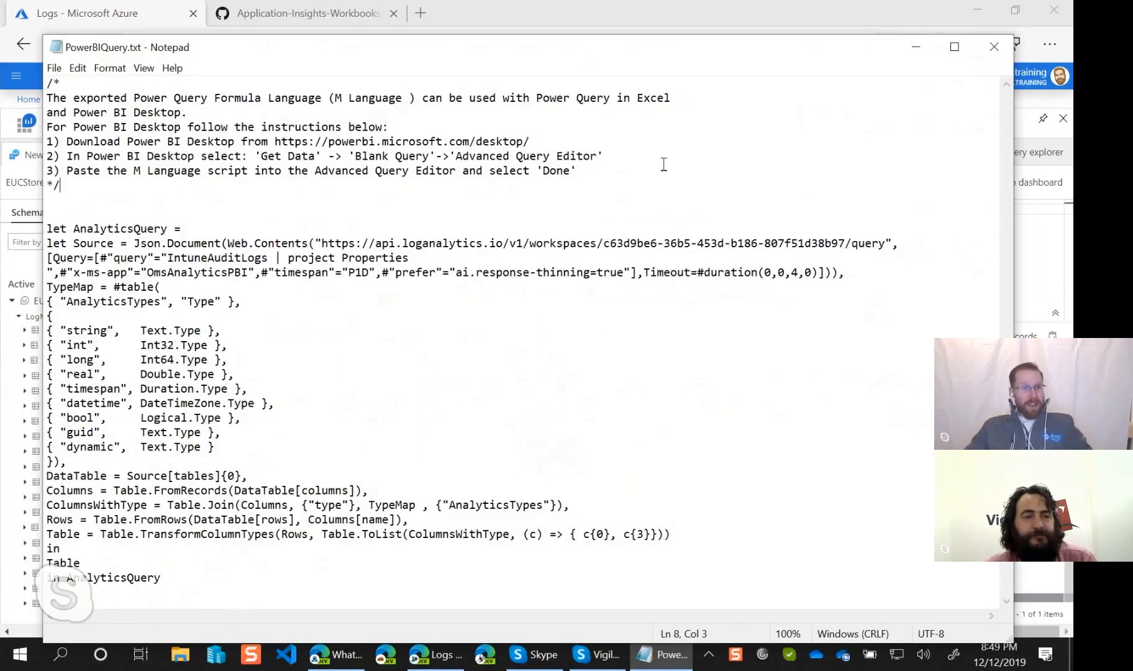
left_click(995, 46)
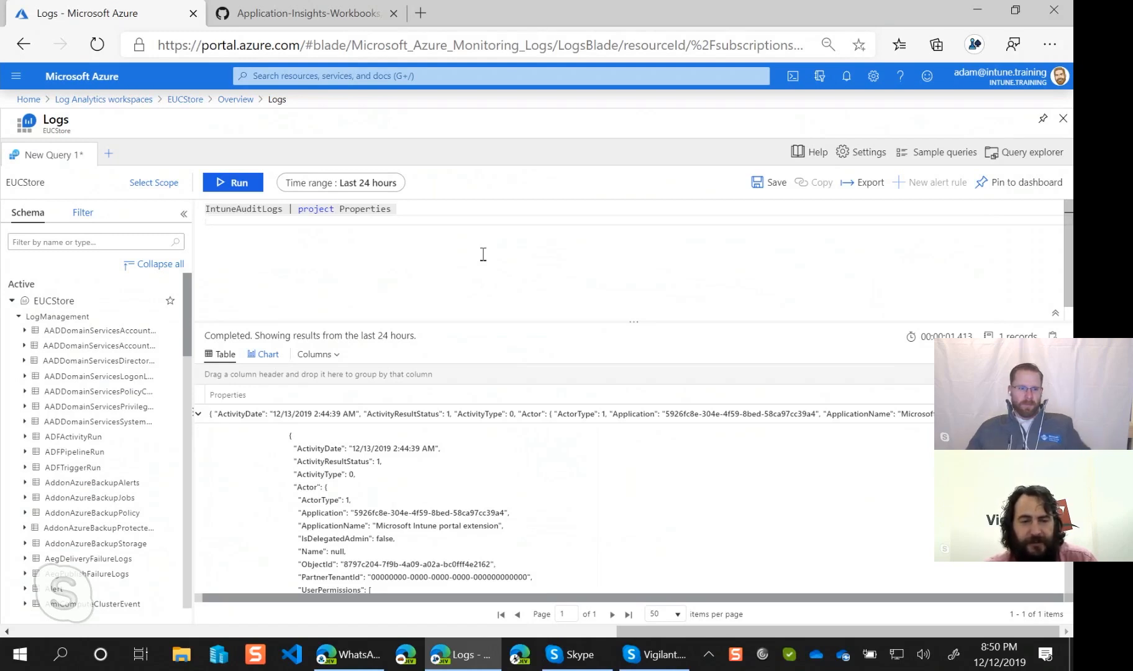
left_click_drag(187, 328, 195, 546)
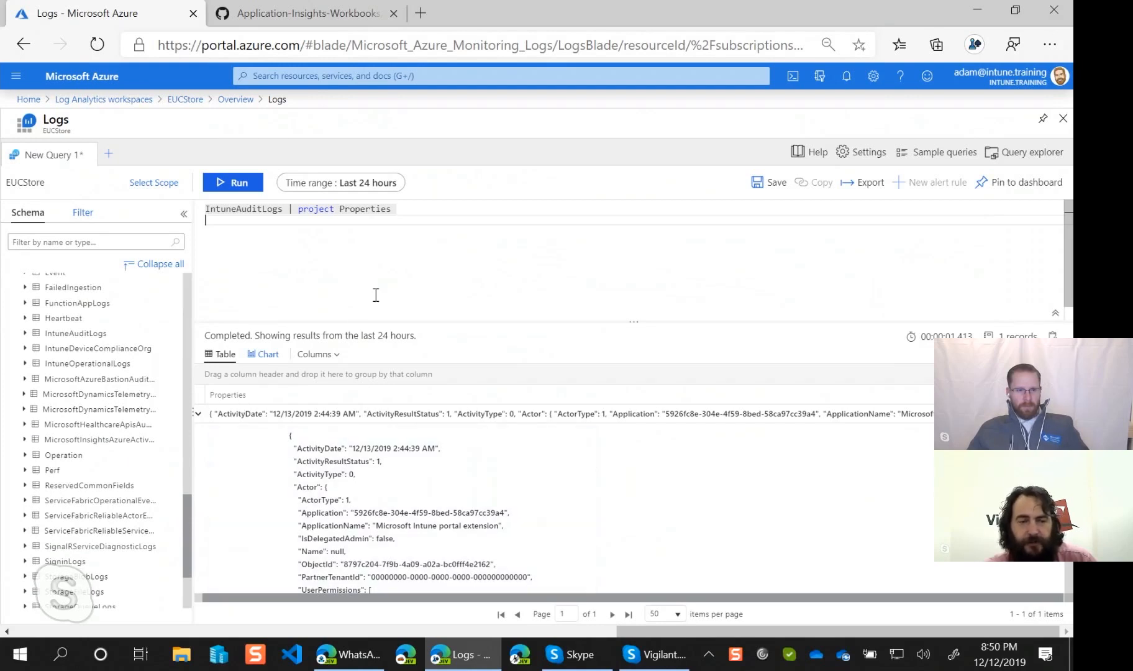
left_click(419, 212)
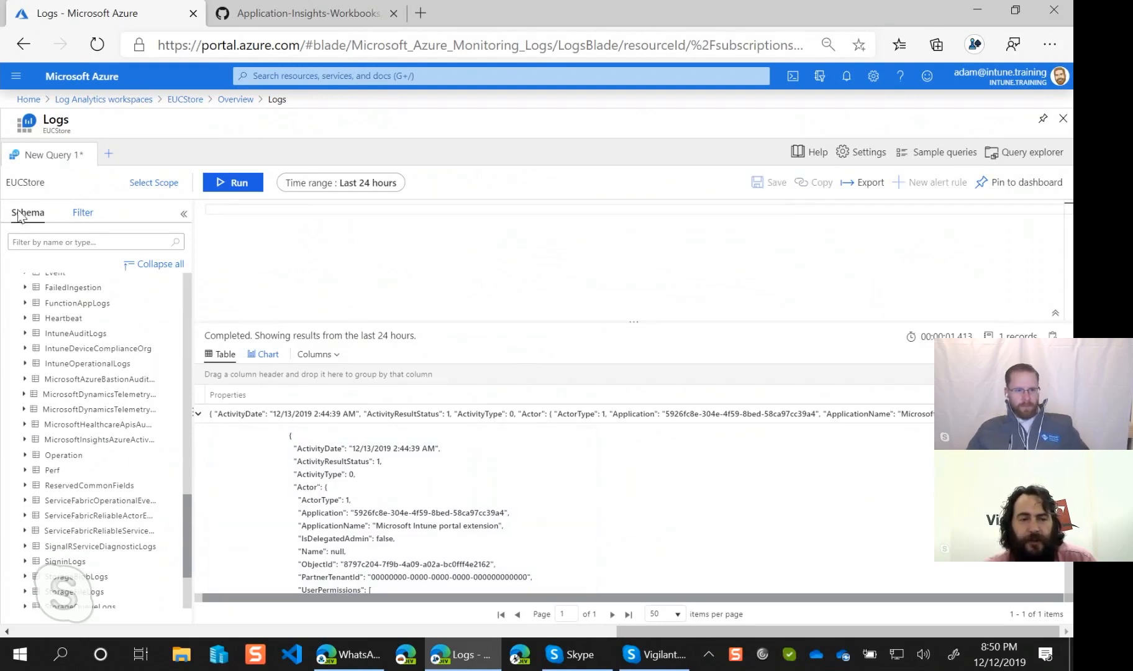
double_click(98, 349)
left_click(235, 182)
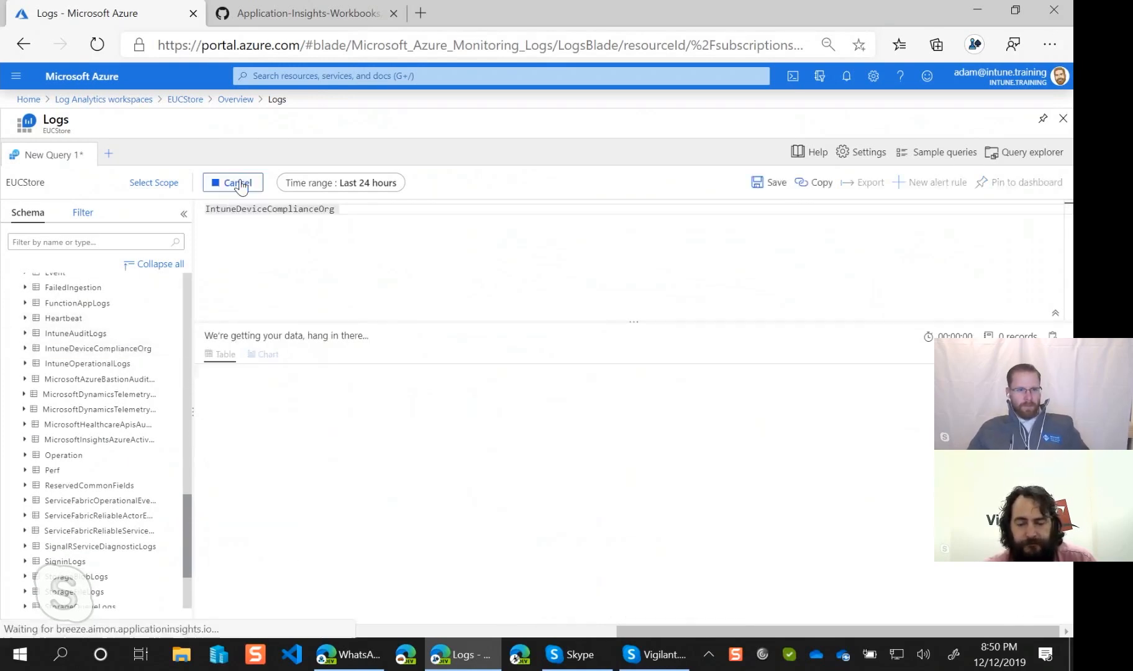
Replace the query with the IntuneOperationalLogs table and run it
key("ctrl+a")
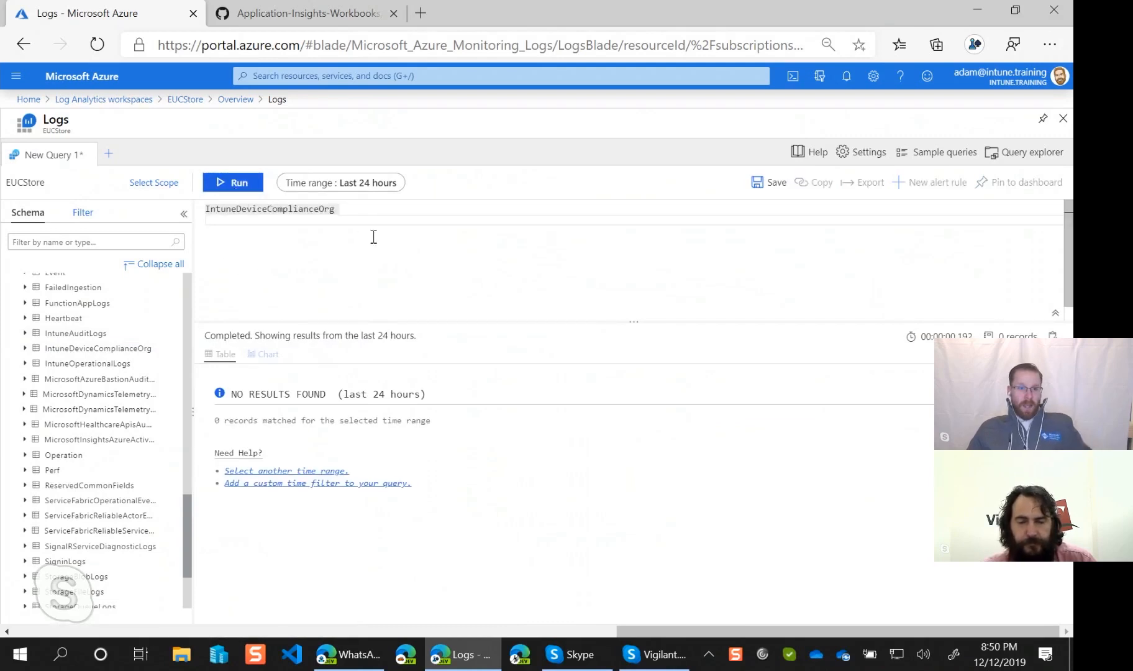
key("BackSpace")
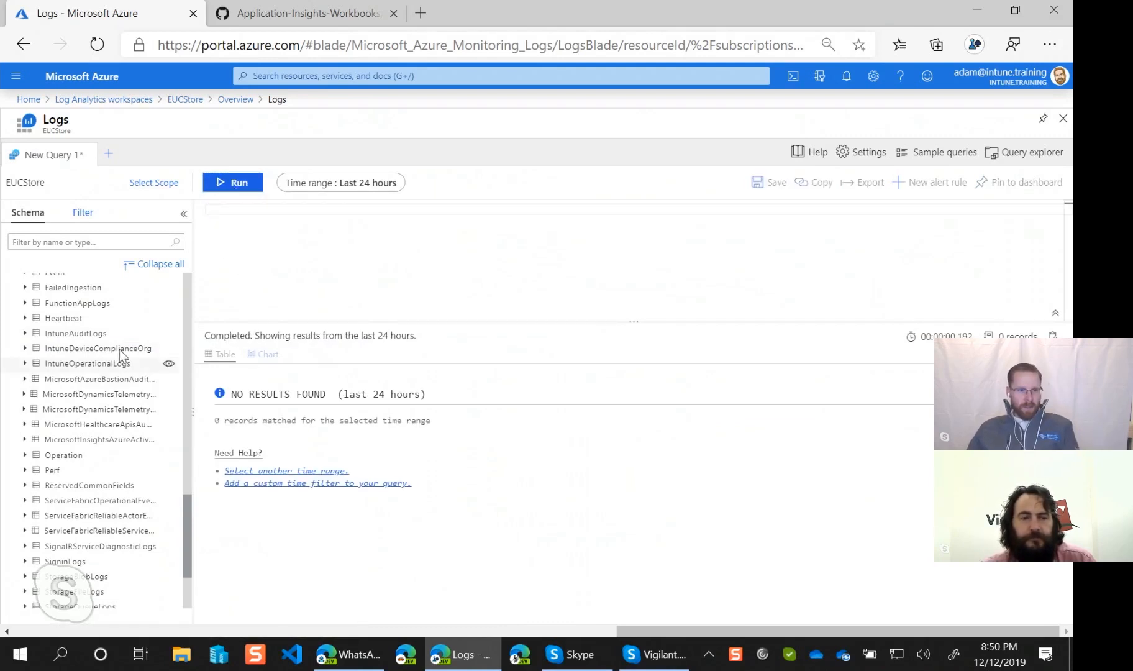
double_click(87, 364)
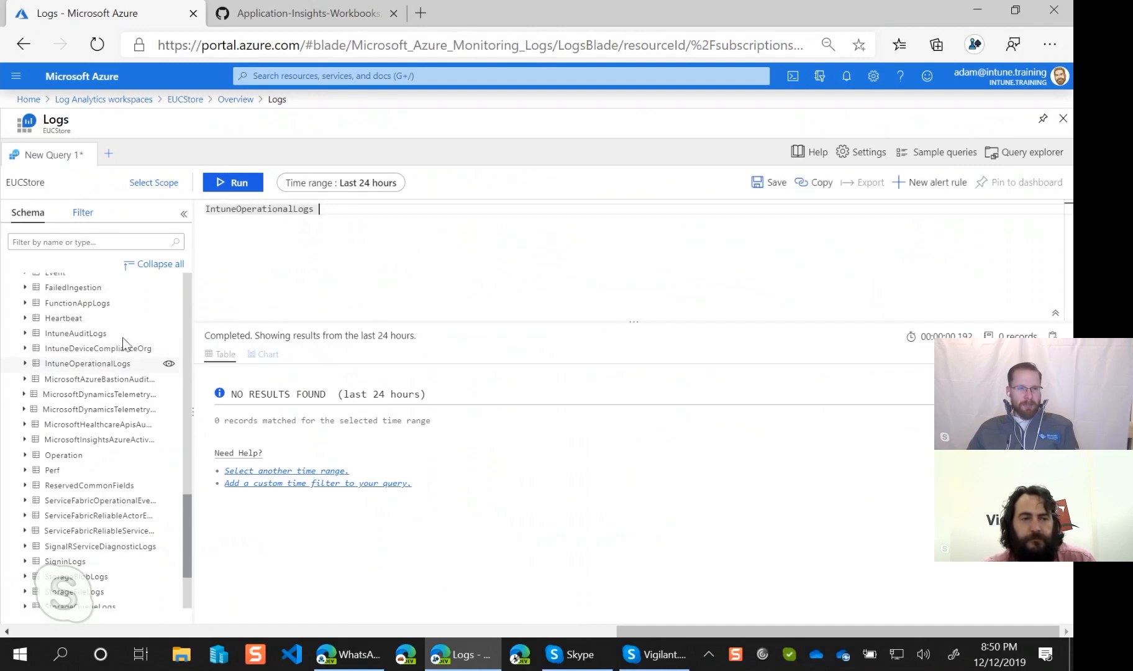
left_click(235, 182)
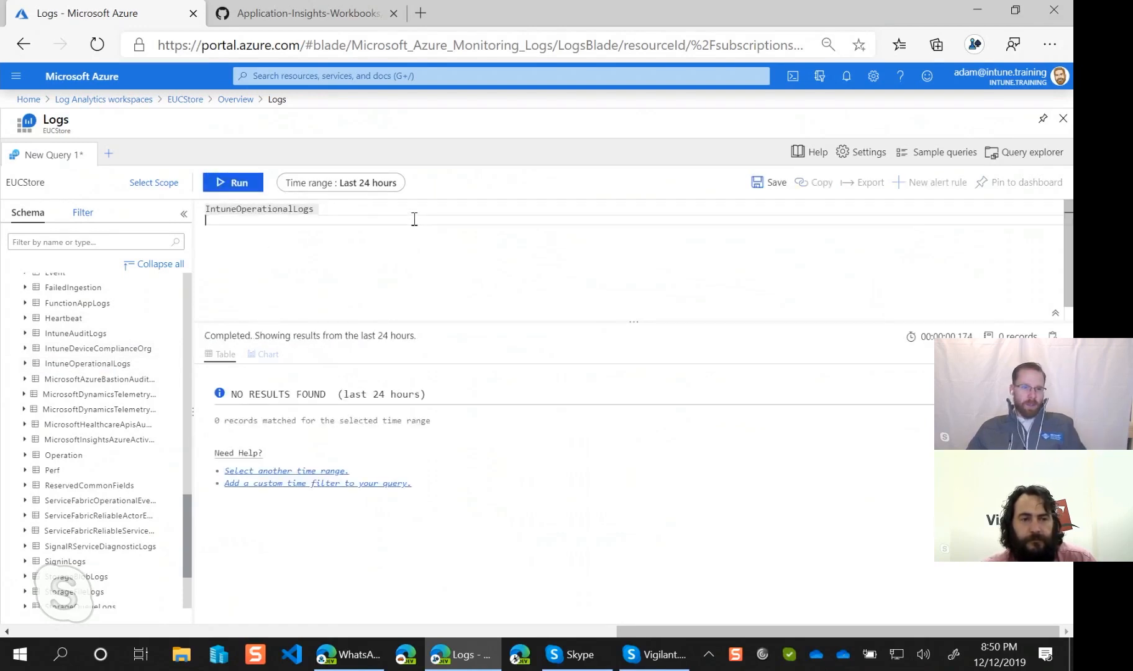
left_click(415, 219)
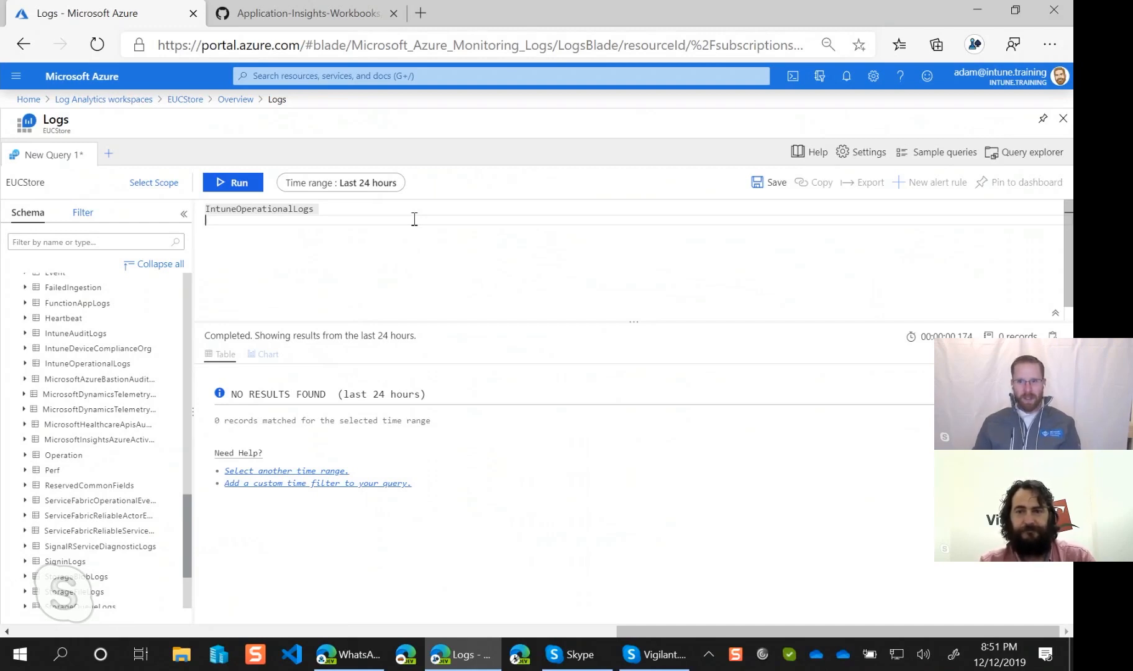
Open the query language reference from the Logs help, skim the Azure Monitor log queries article and return to the query
left_click(815, 157)
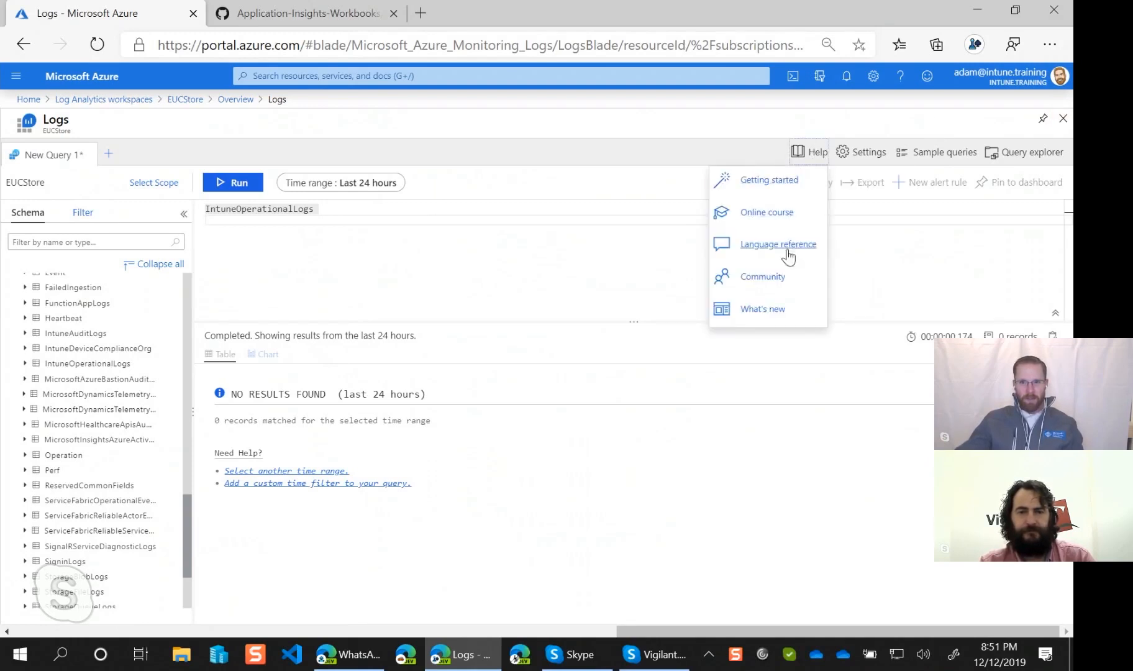
left_click(765, 249)
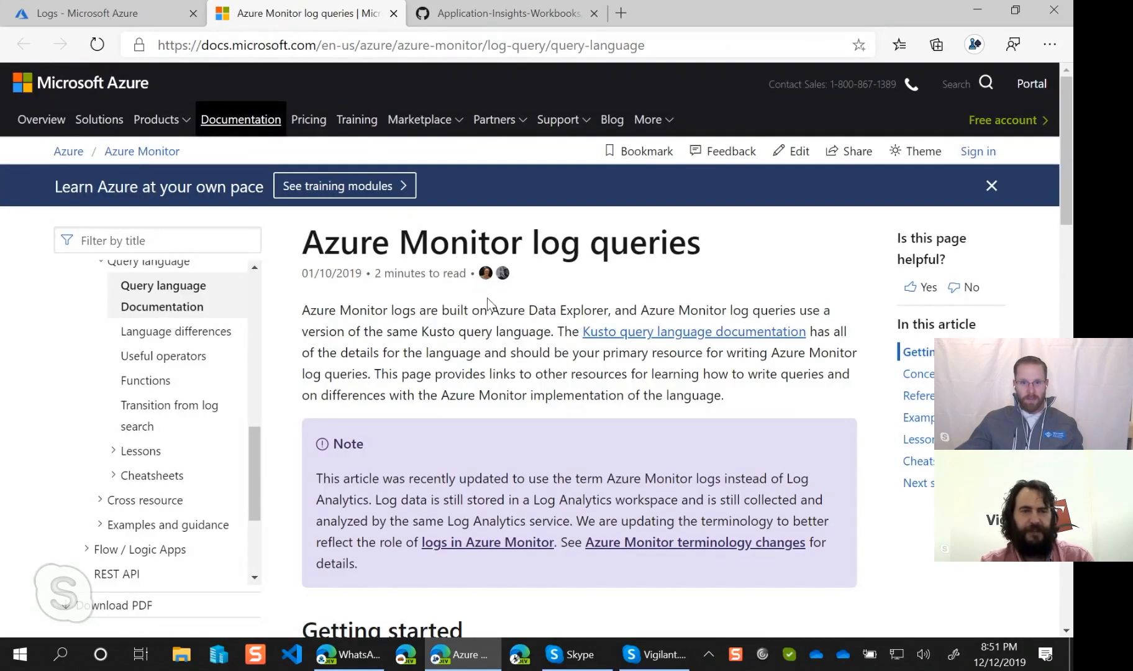
scroll(487, 299, "down", 3)
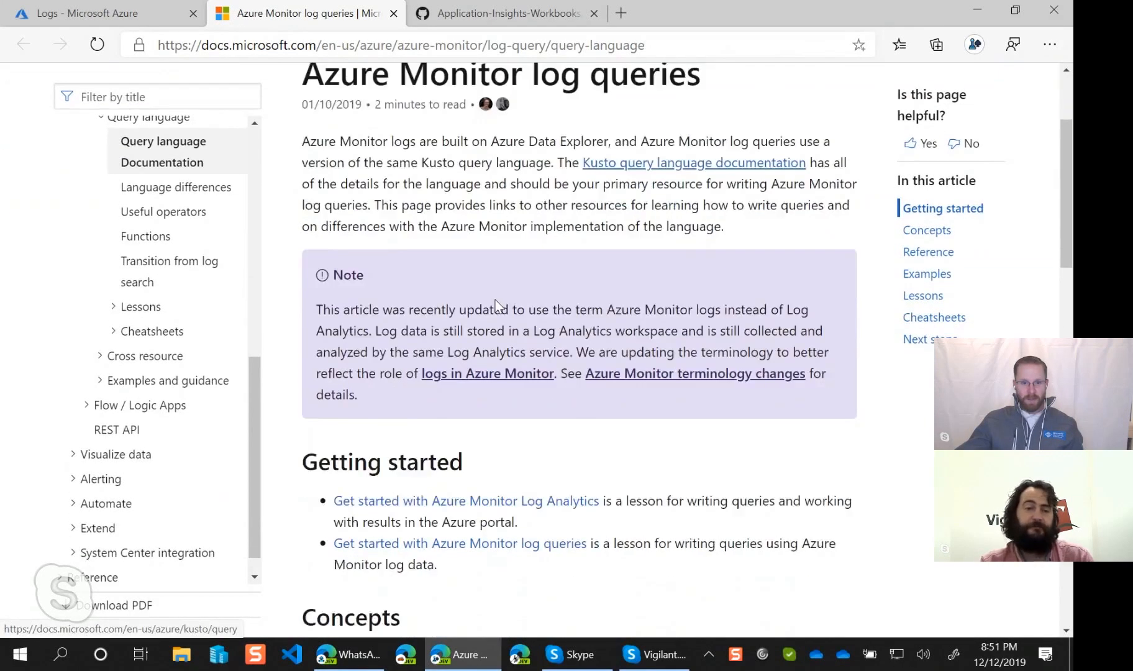
scroll(495, 304, "down", 3)
left_click(93, 13)
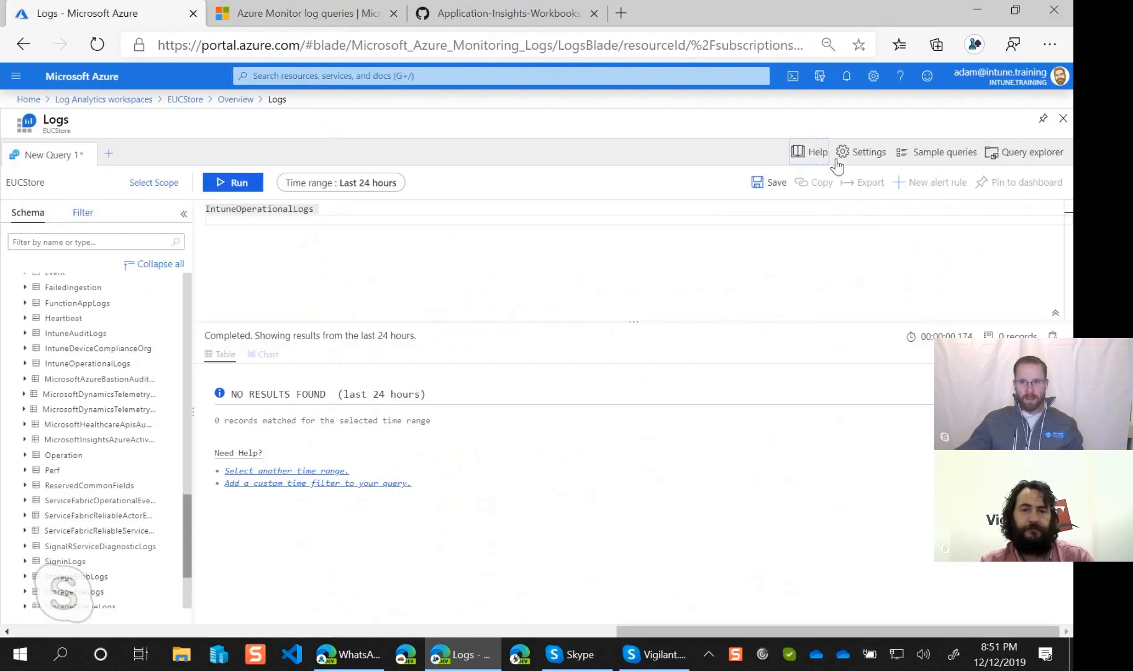
left_click(803, 154)
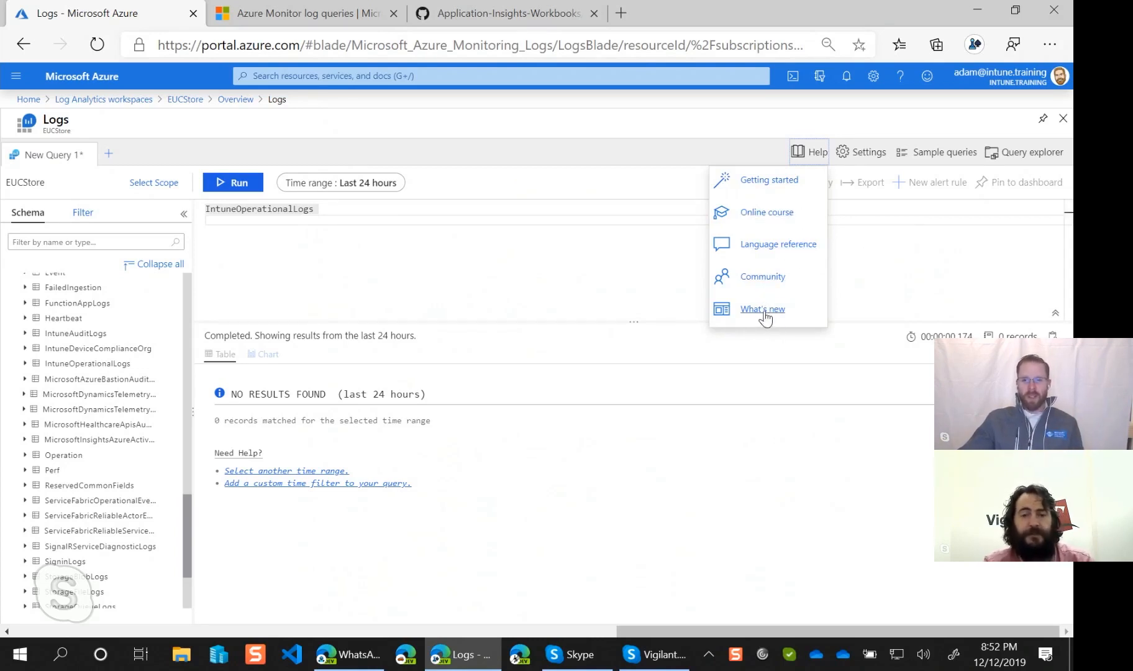
left_click(620, 244)
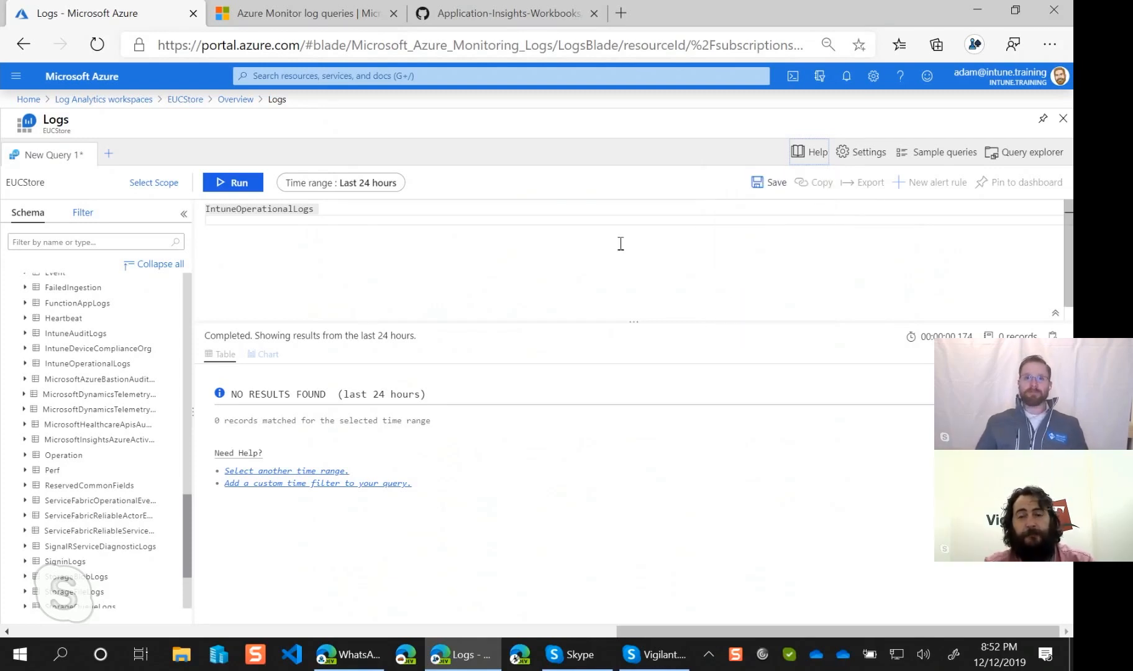